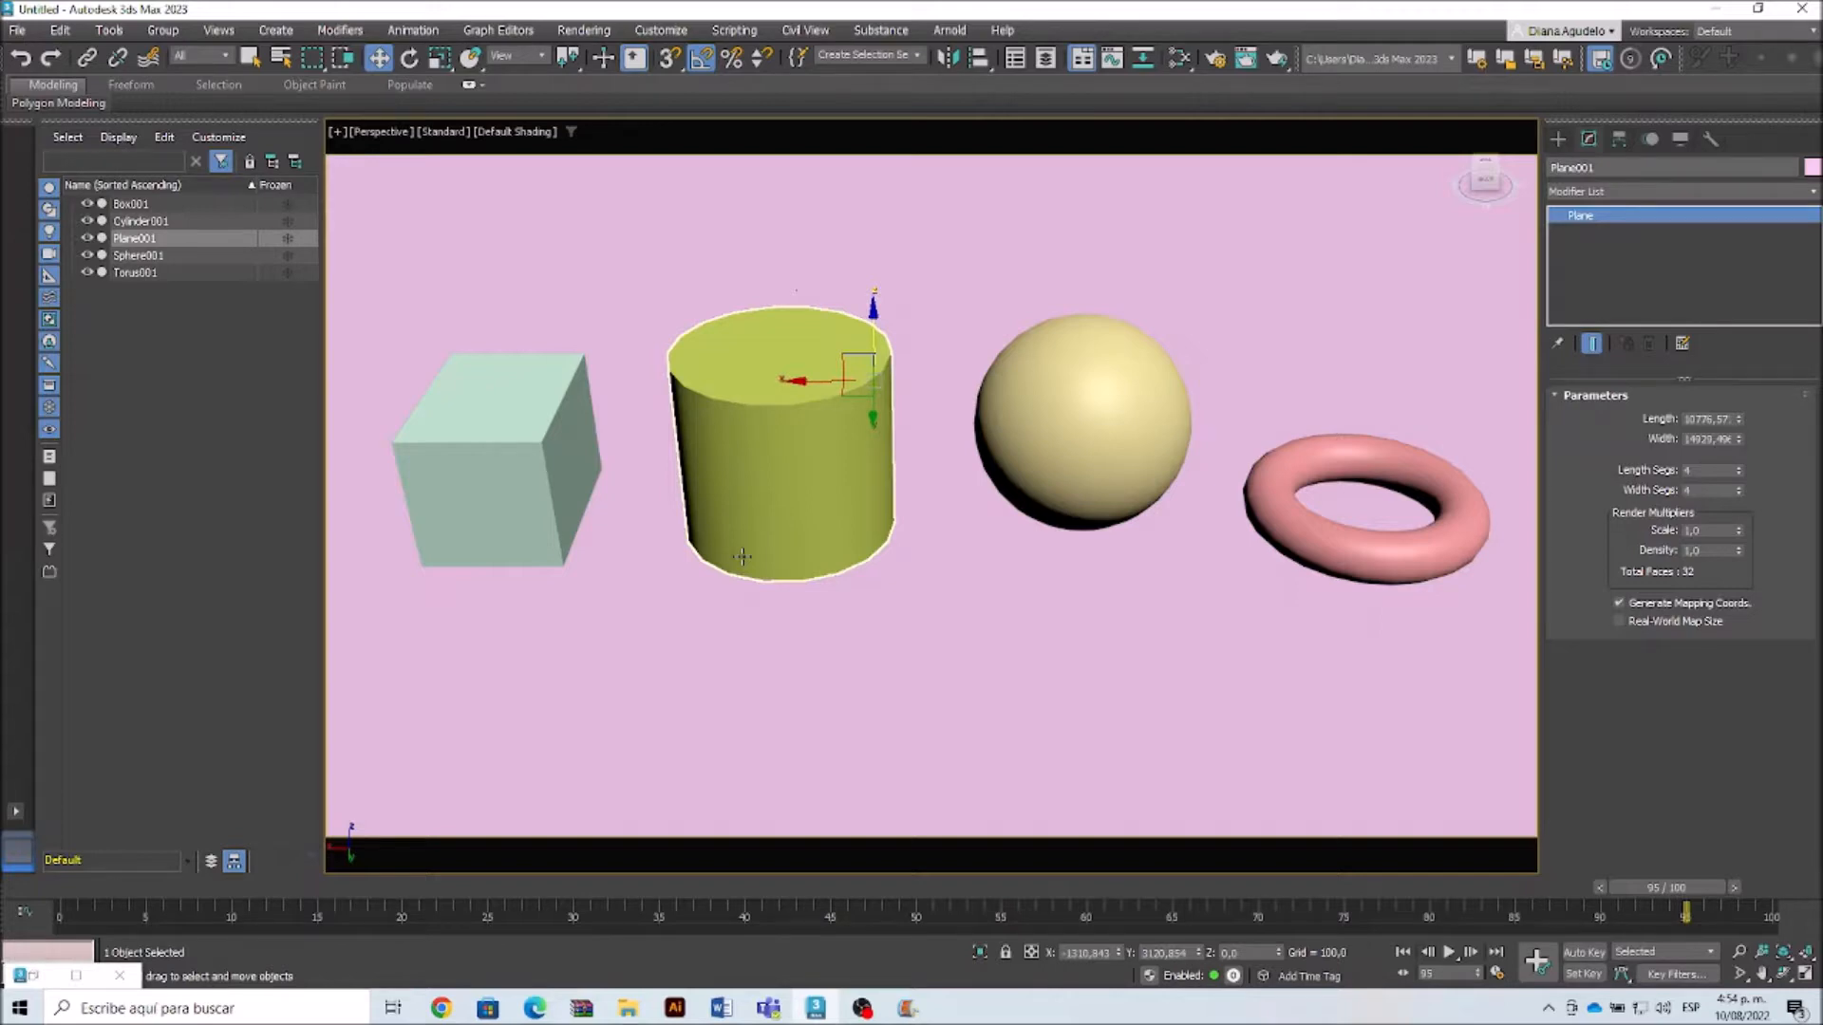
Step: Open the Slate Material Editor and load the ConcreteBare0432_3_350 bitmap as the base weight map of Material #52
left_click(1177, 59)
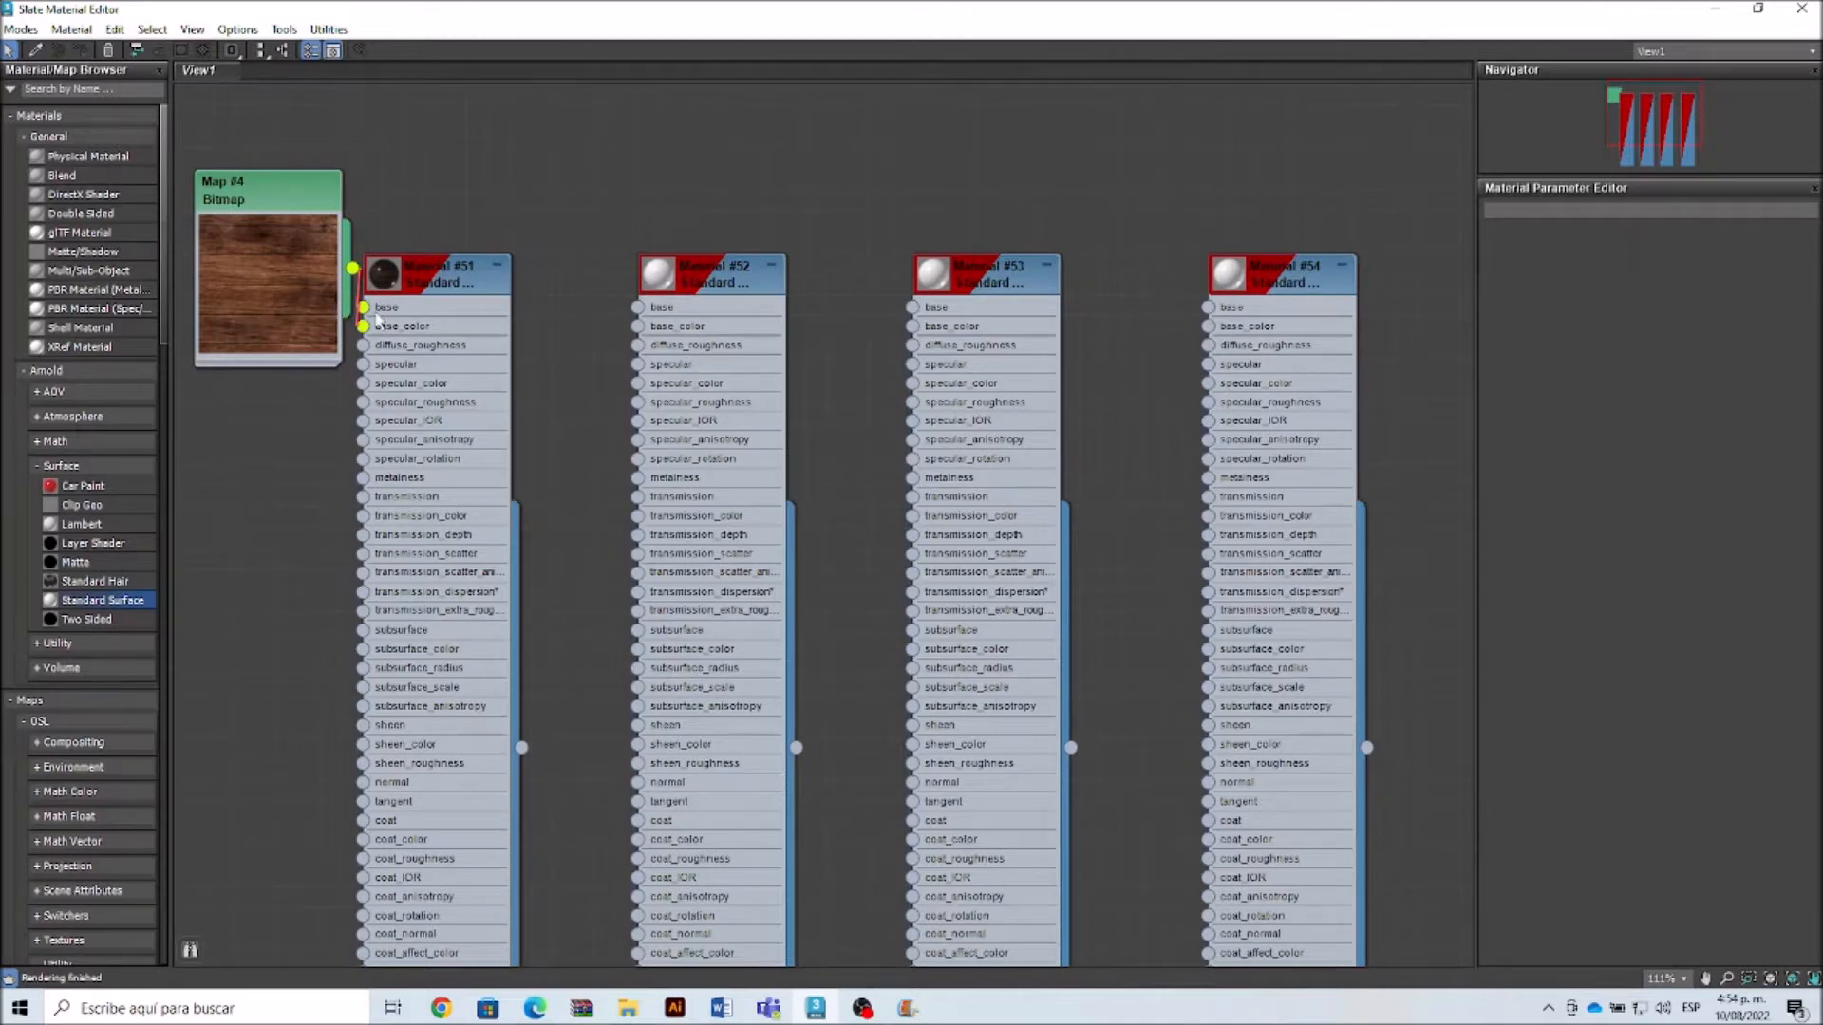
double_click(662, 290)
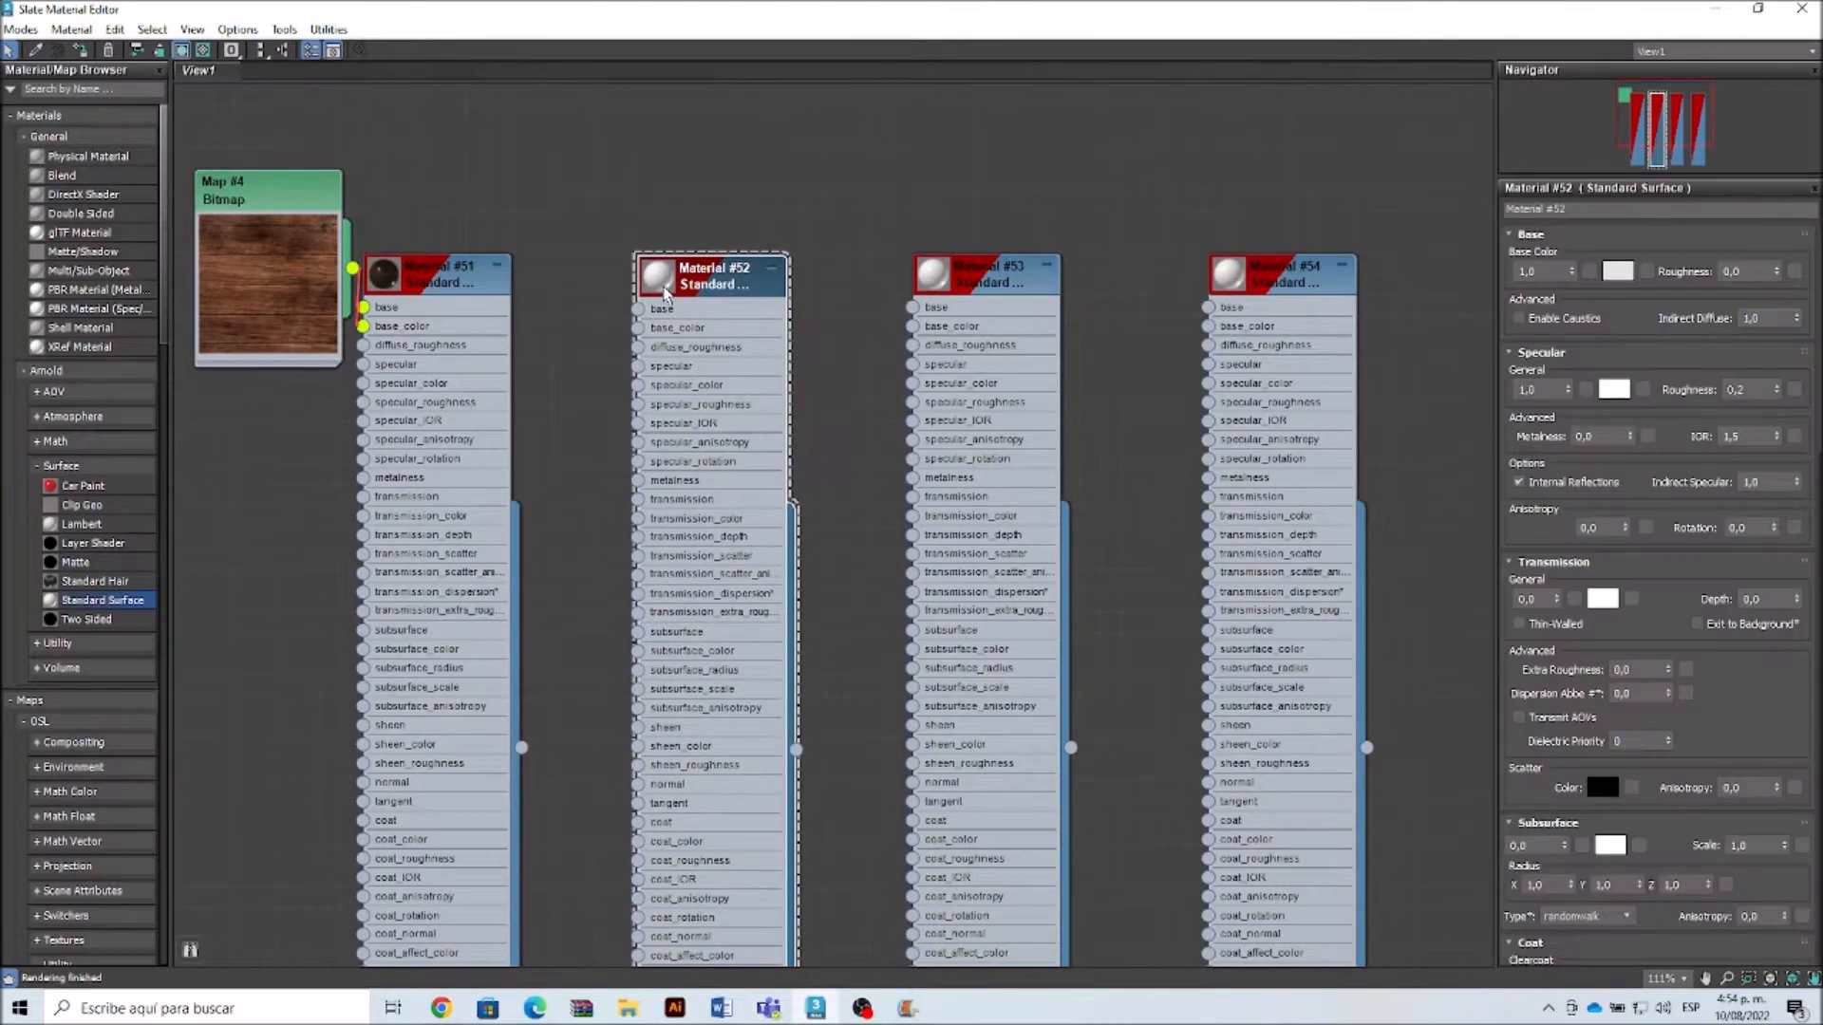
left_click(1588, 273)
left_click(781, 641)
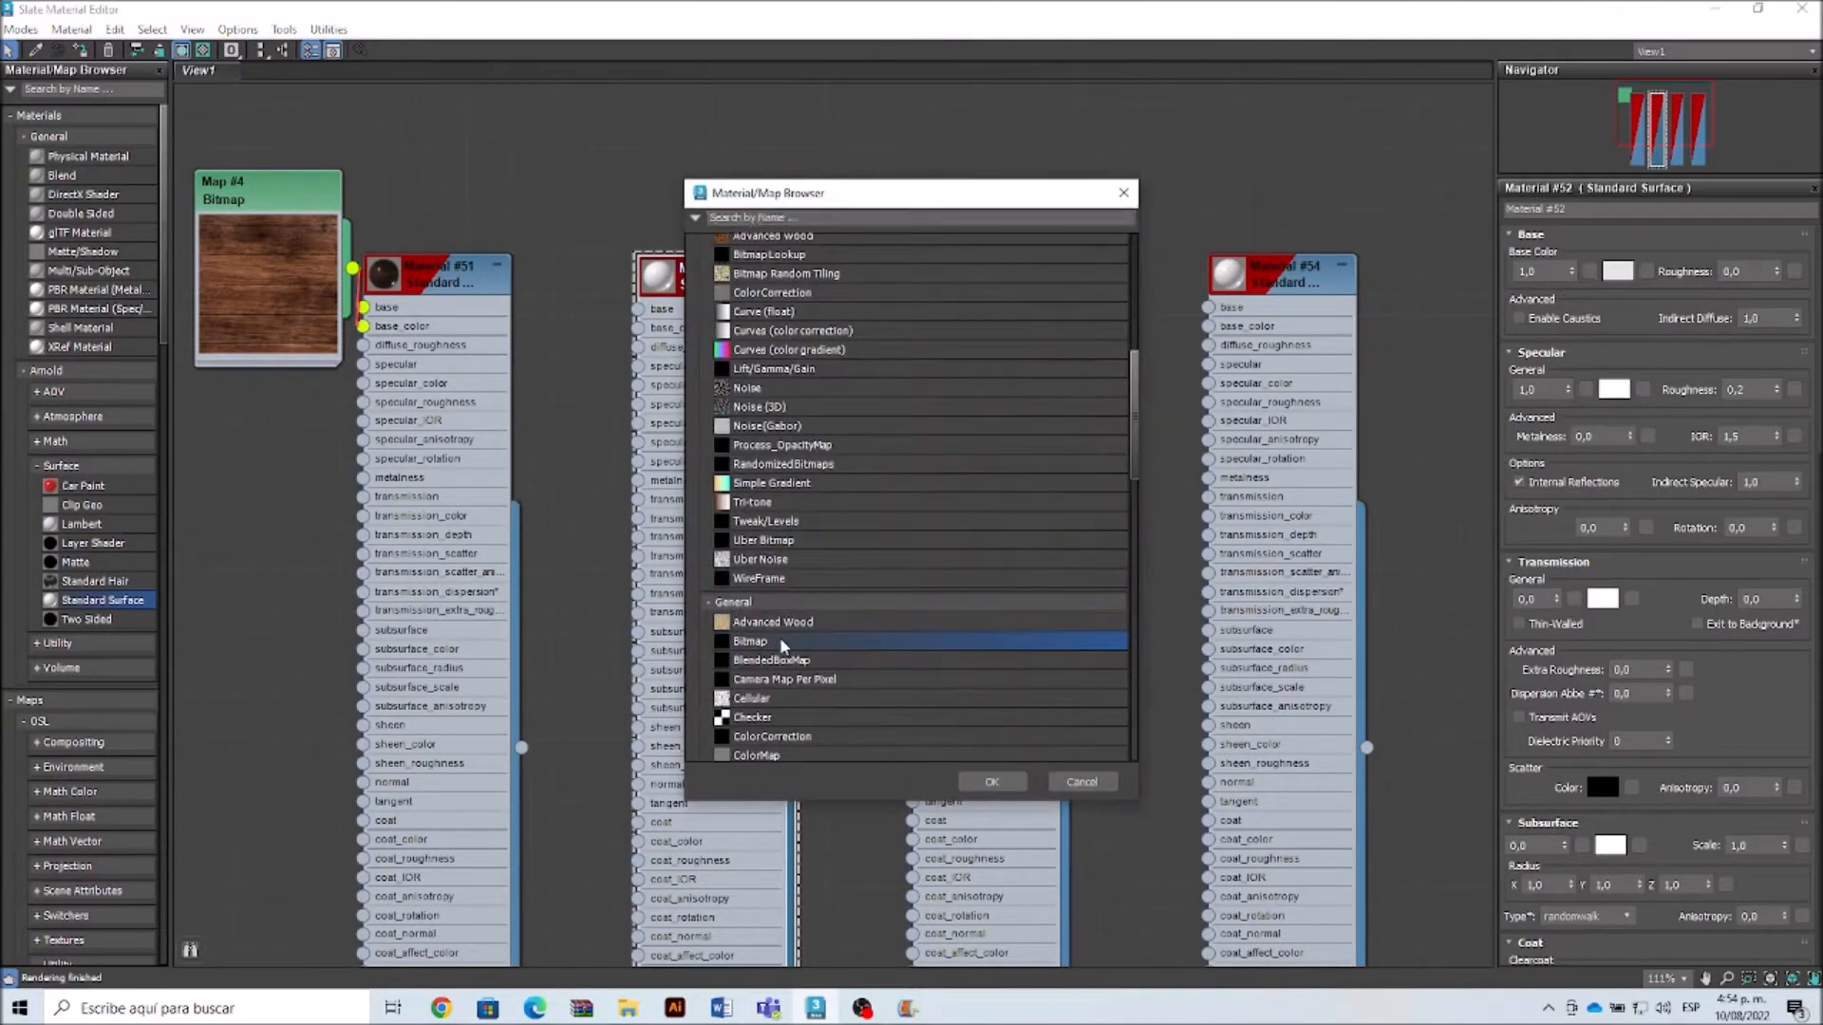
left_click(987, 781)
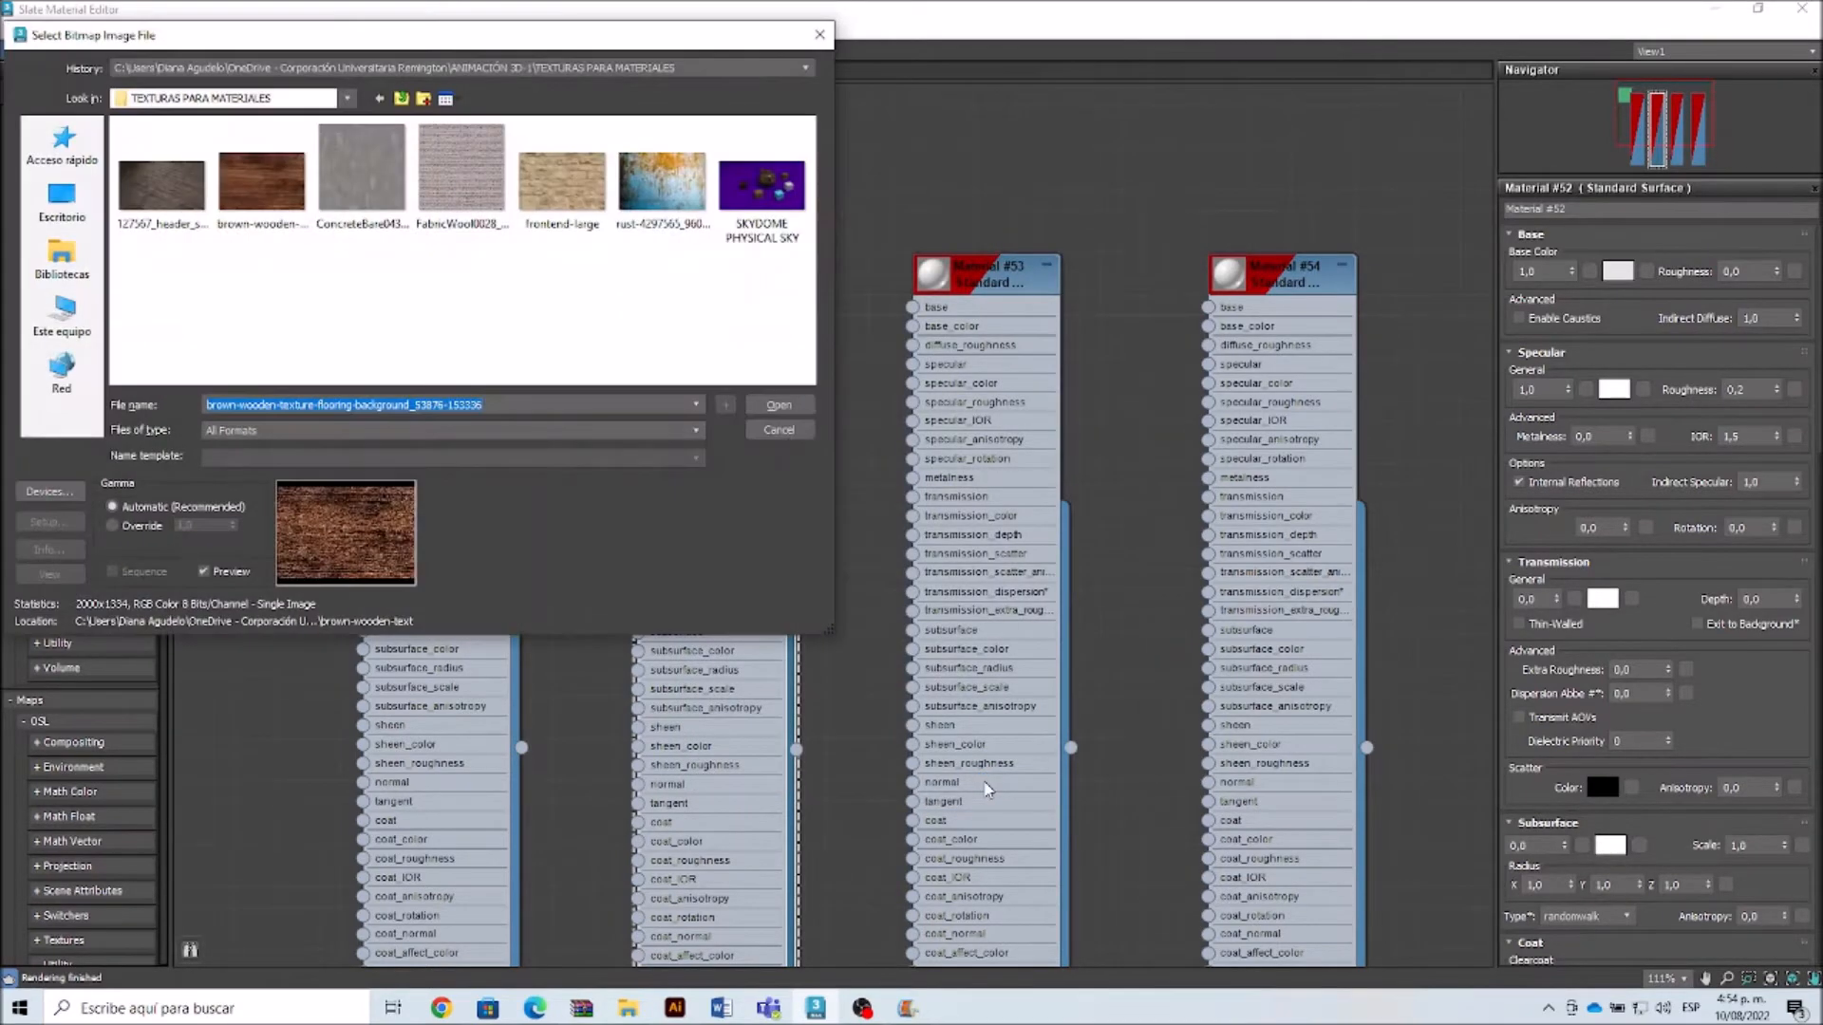
left_click(361, 169)
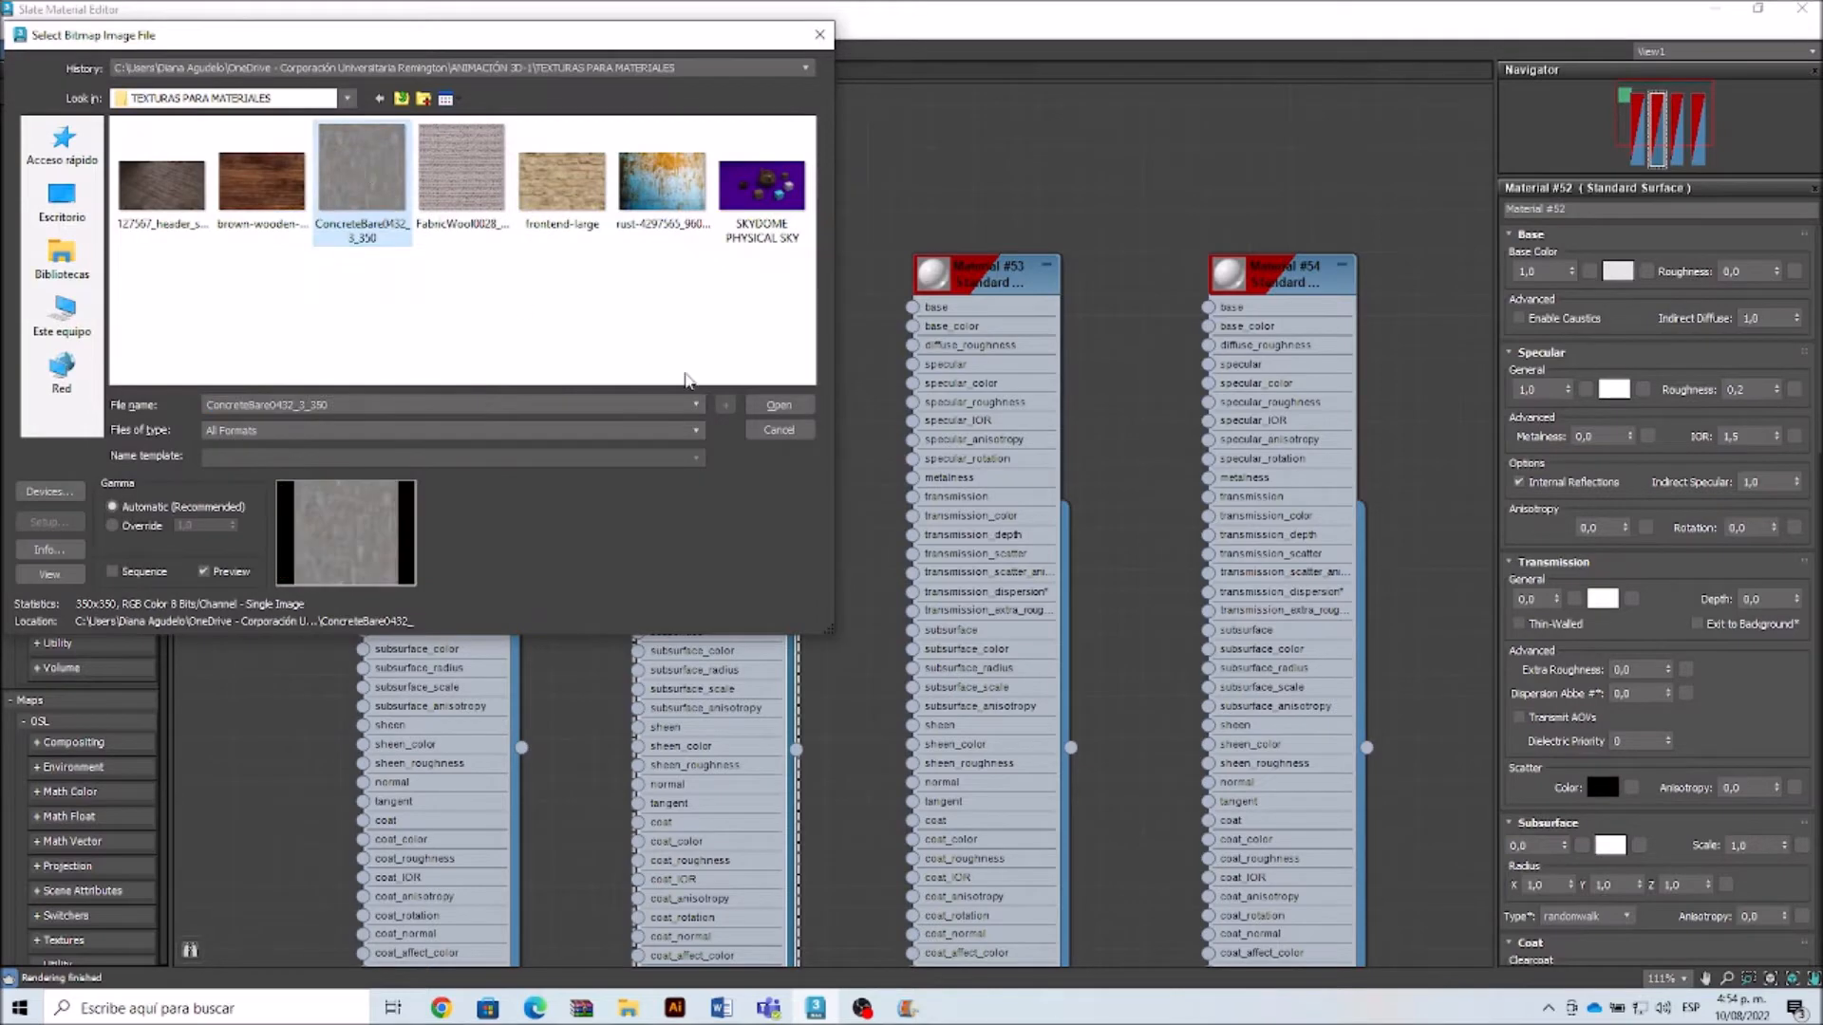
left_click(778, 406)
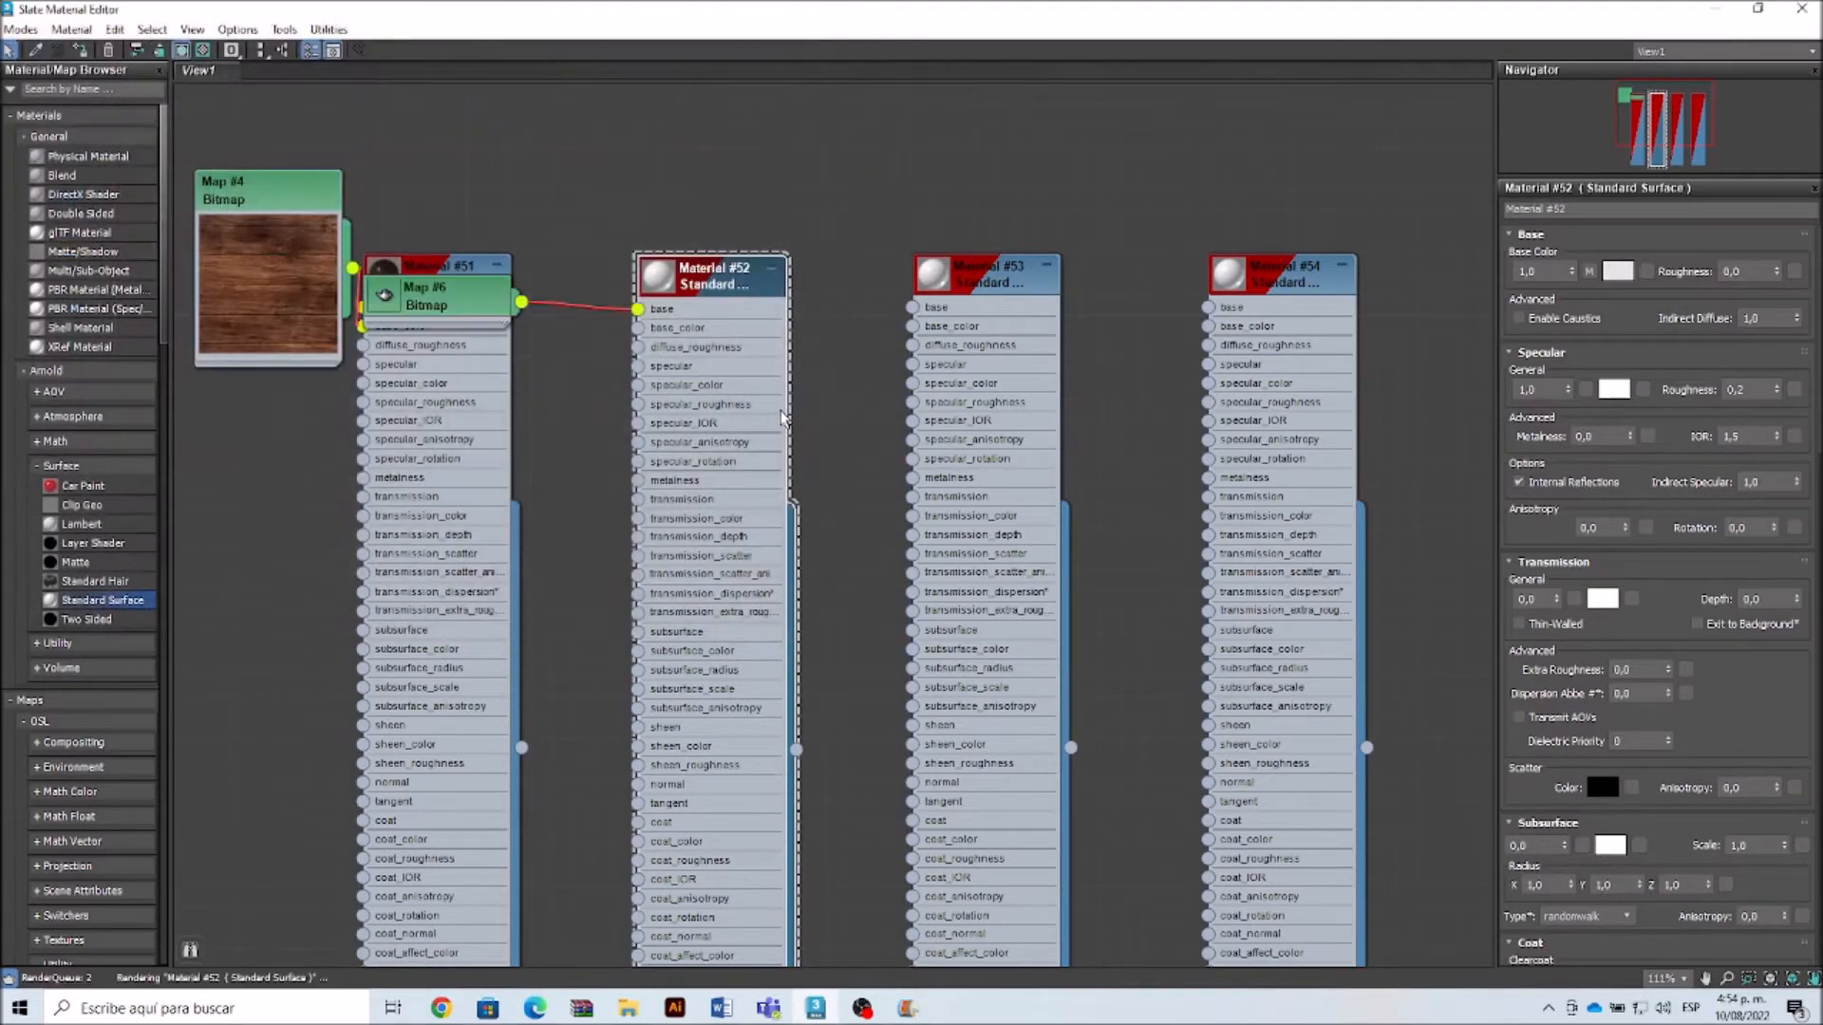
Step: Place the concrete bitmap node beside Material #52, enlarge its preview, and also connect it to the material's base_color input
left_click_drag(403, 313, 548, 212)
double_click(534, 205)
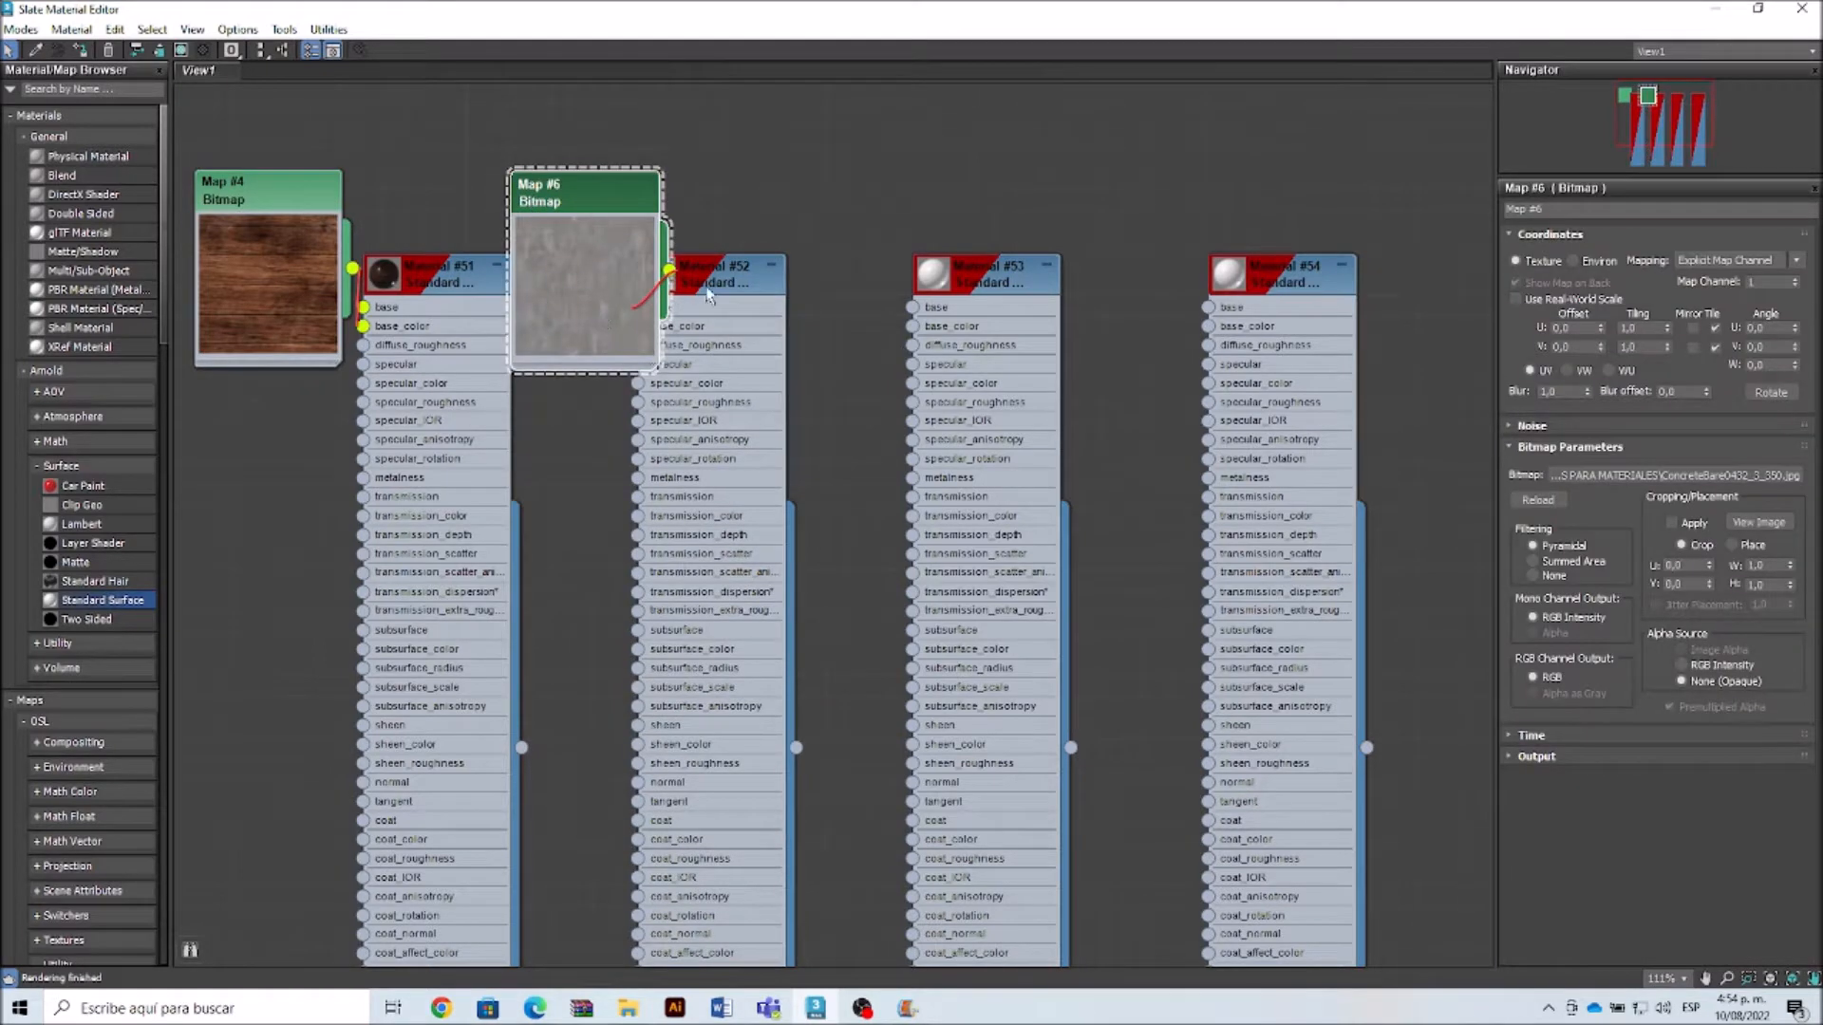
left_click_drag(717, 335, 759, 313)
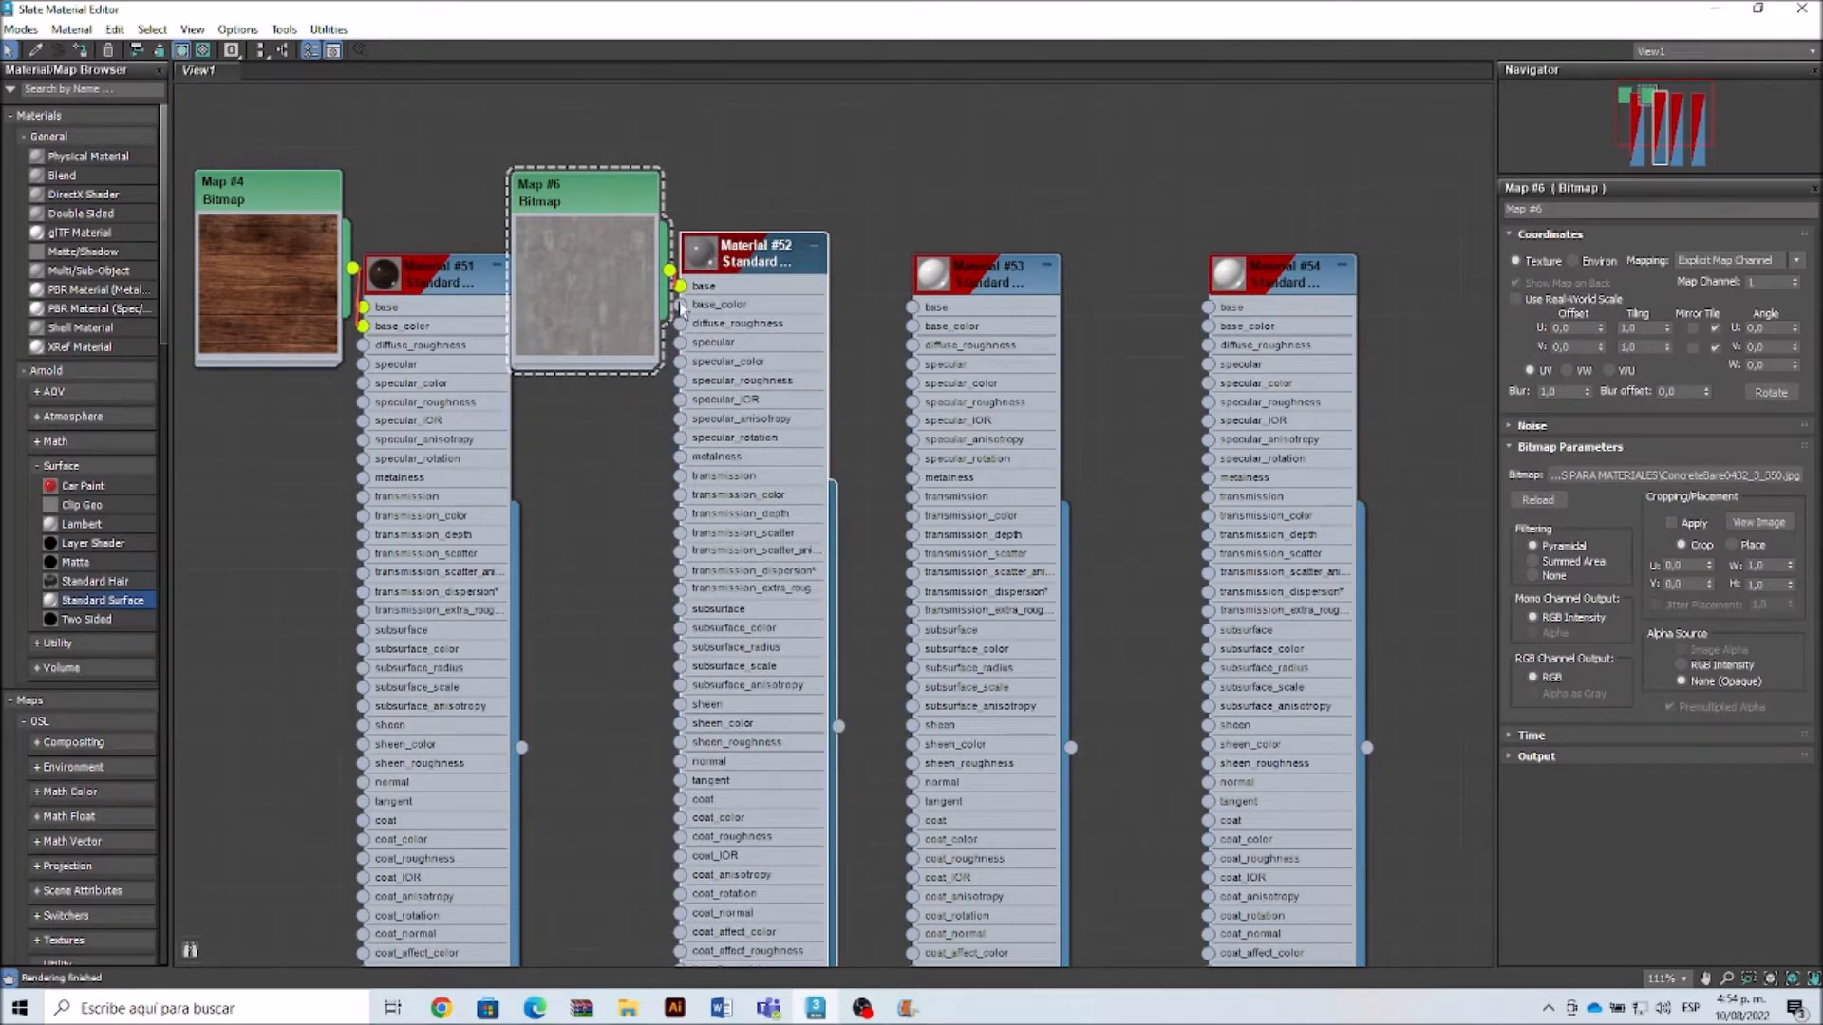
left_click_drag(739, 254, 704, 319)
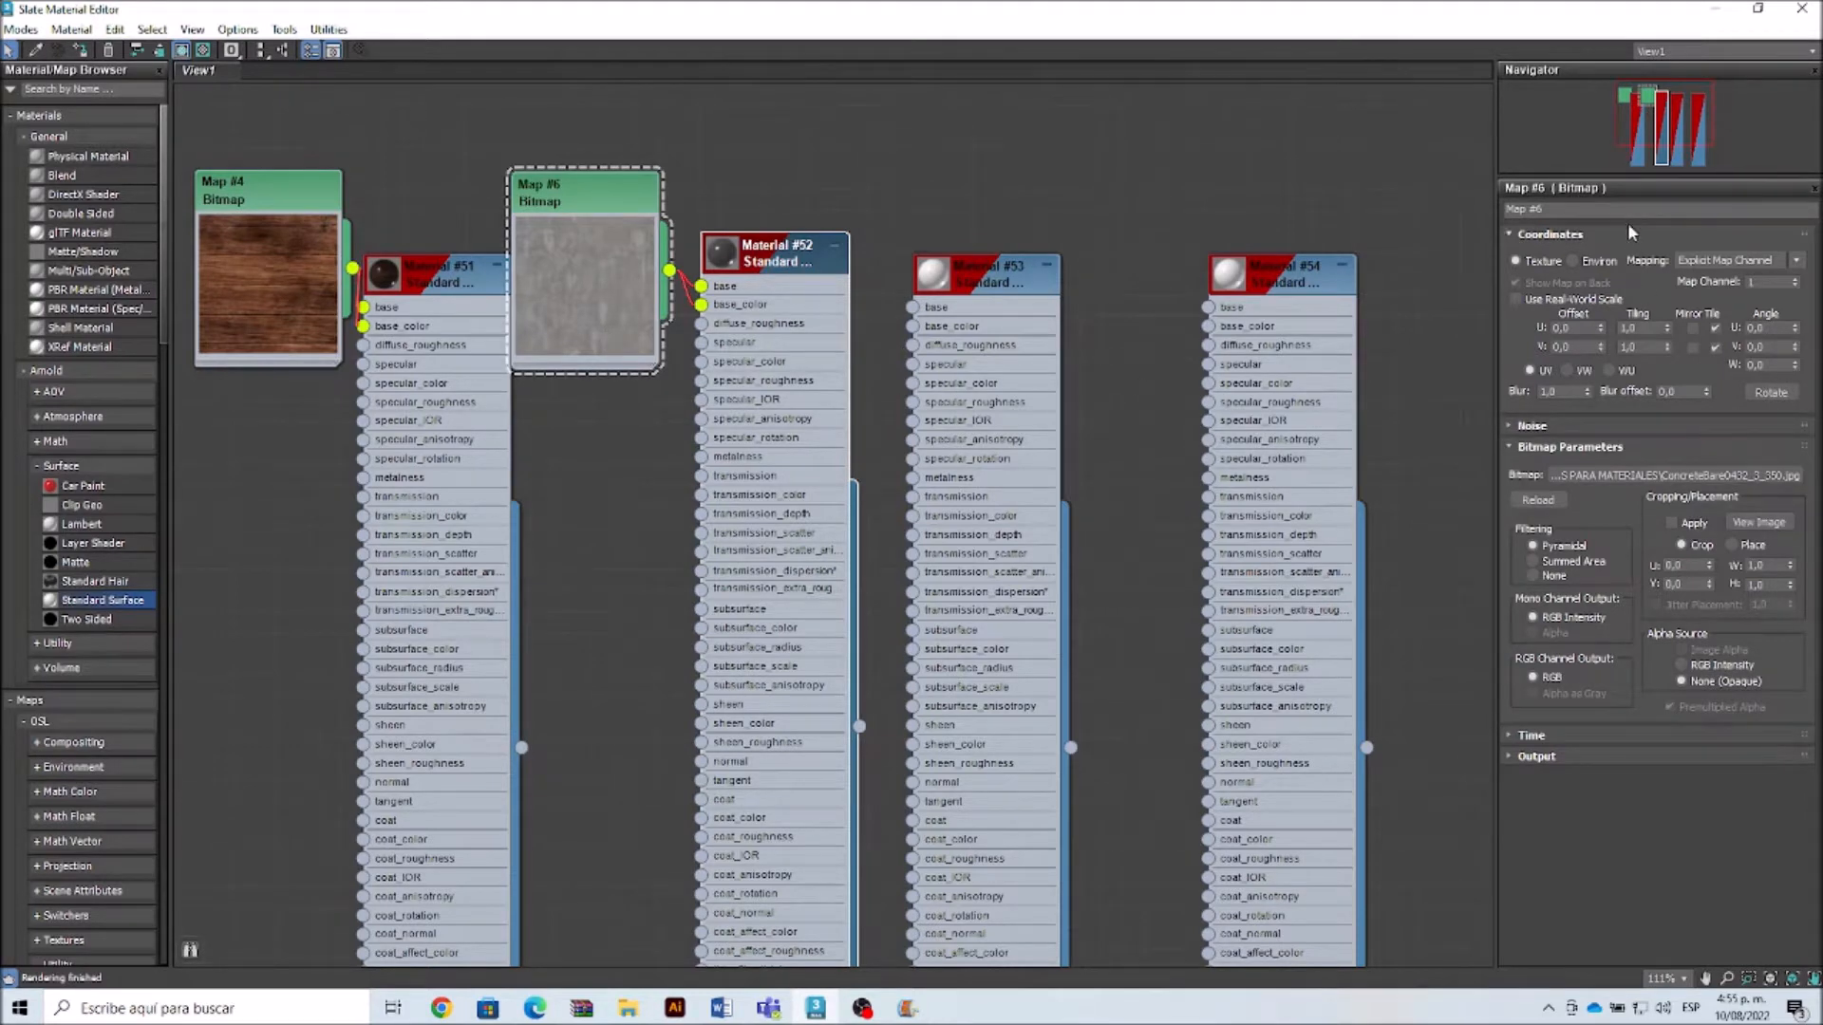
Step: Set the specular weight of Material #52 to 0,2
double_click(757, 255)
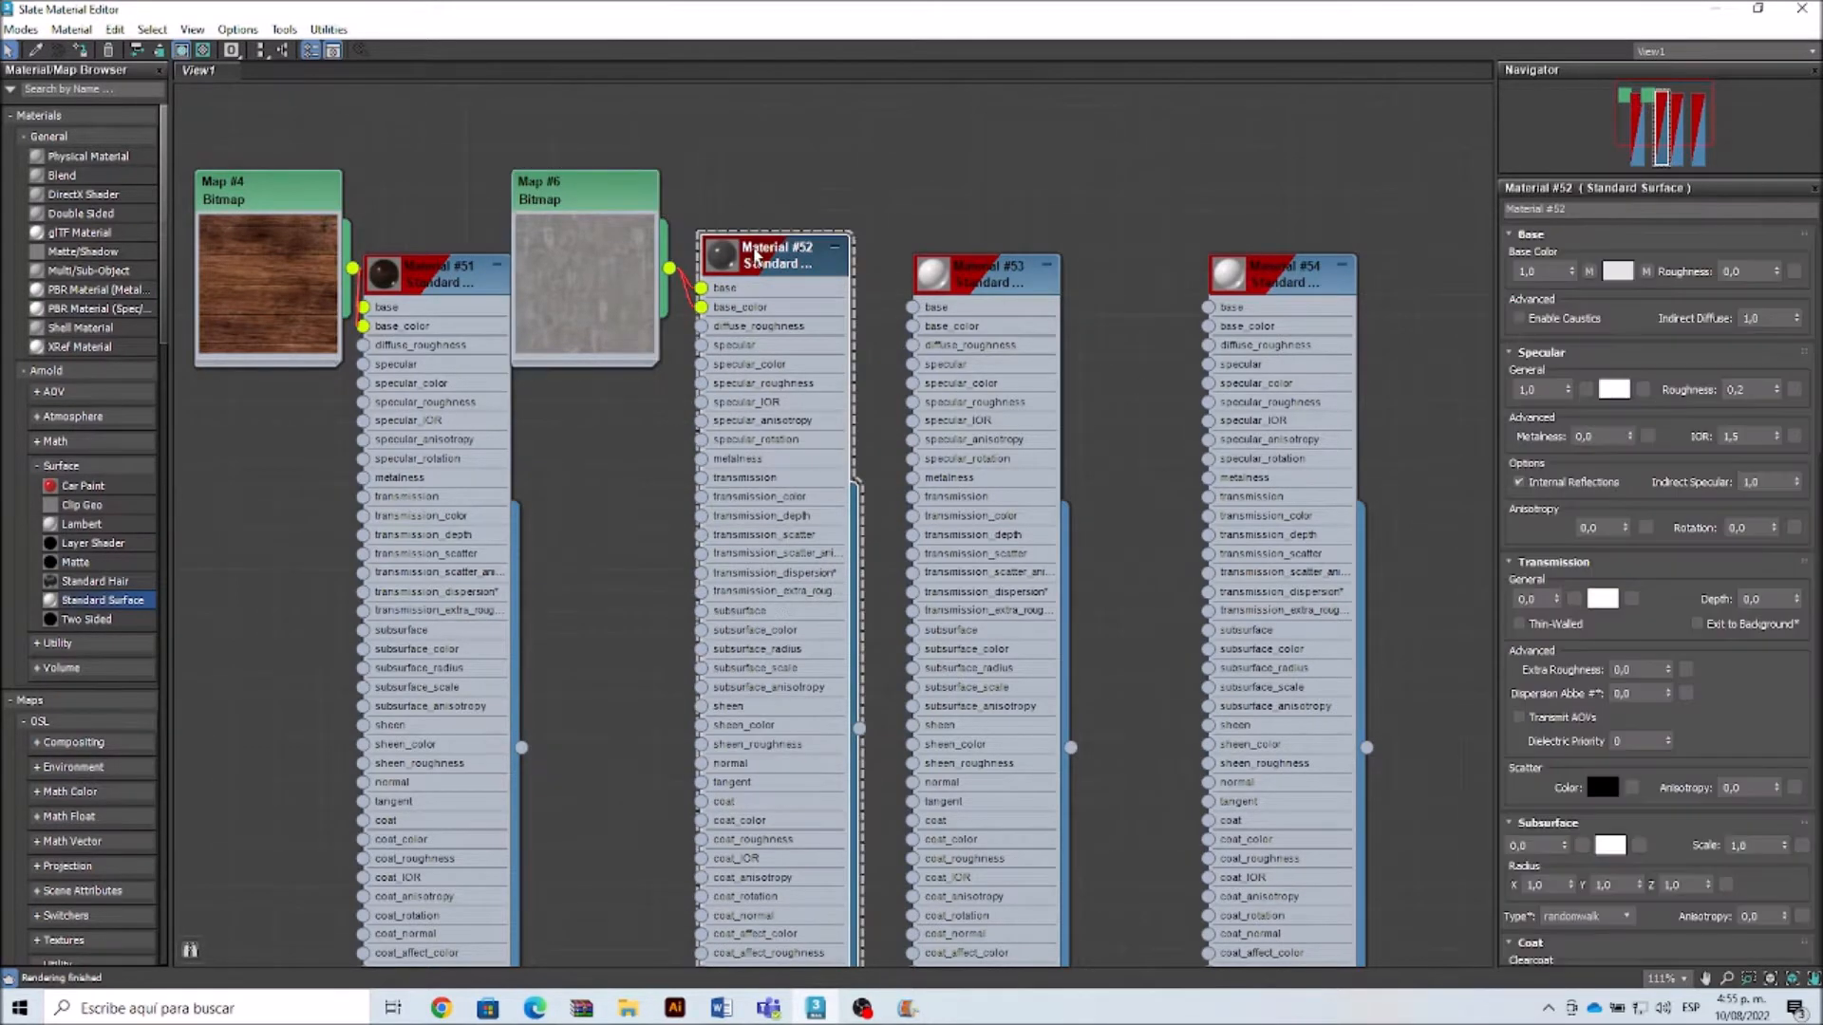
double_click(1549, 390)
key("Return")
double_click(1546, 389)
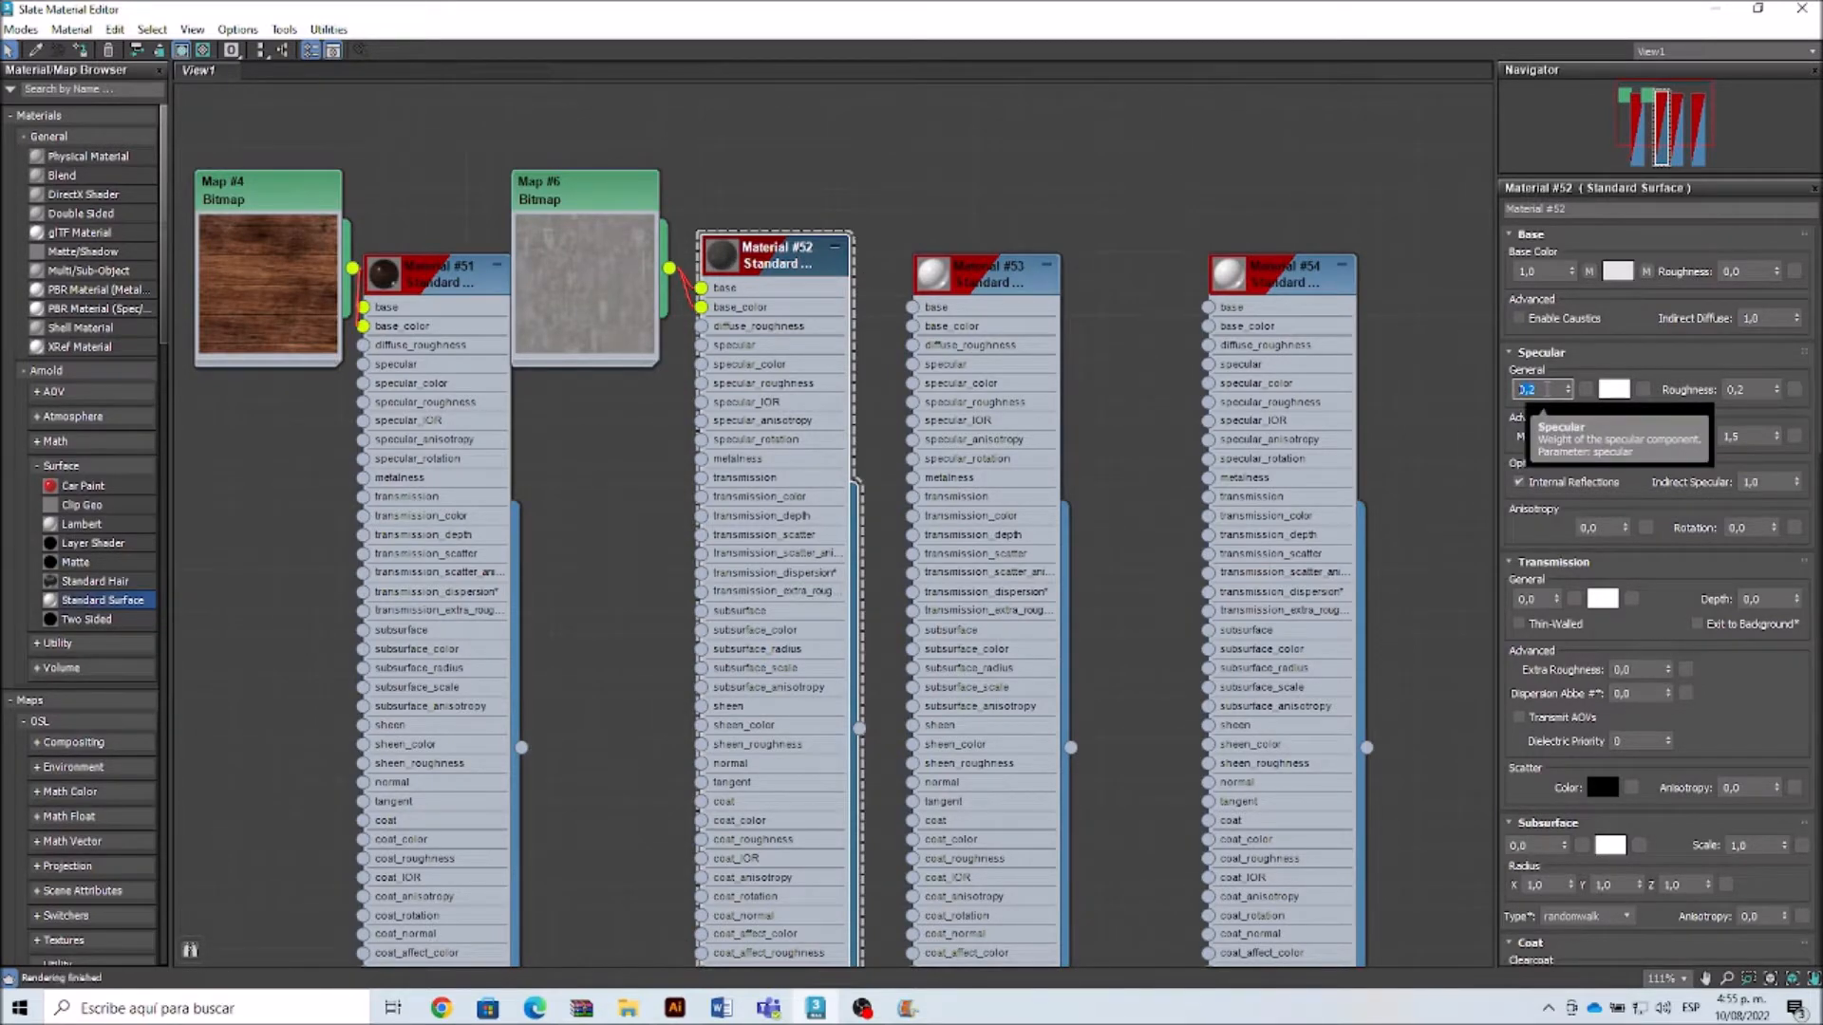
Step: Load the FabricWool0028_2_350 bitmap as the base weight map of Material #53
left_click(935, 285)
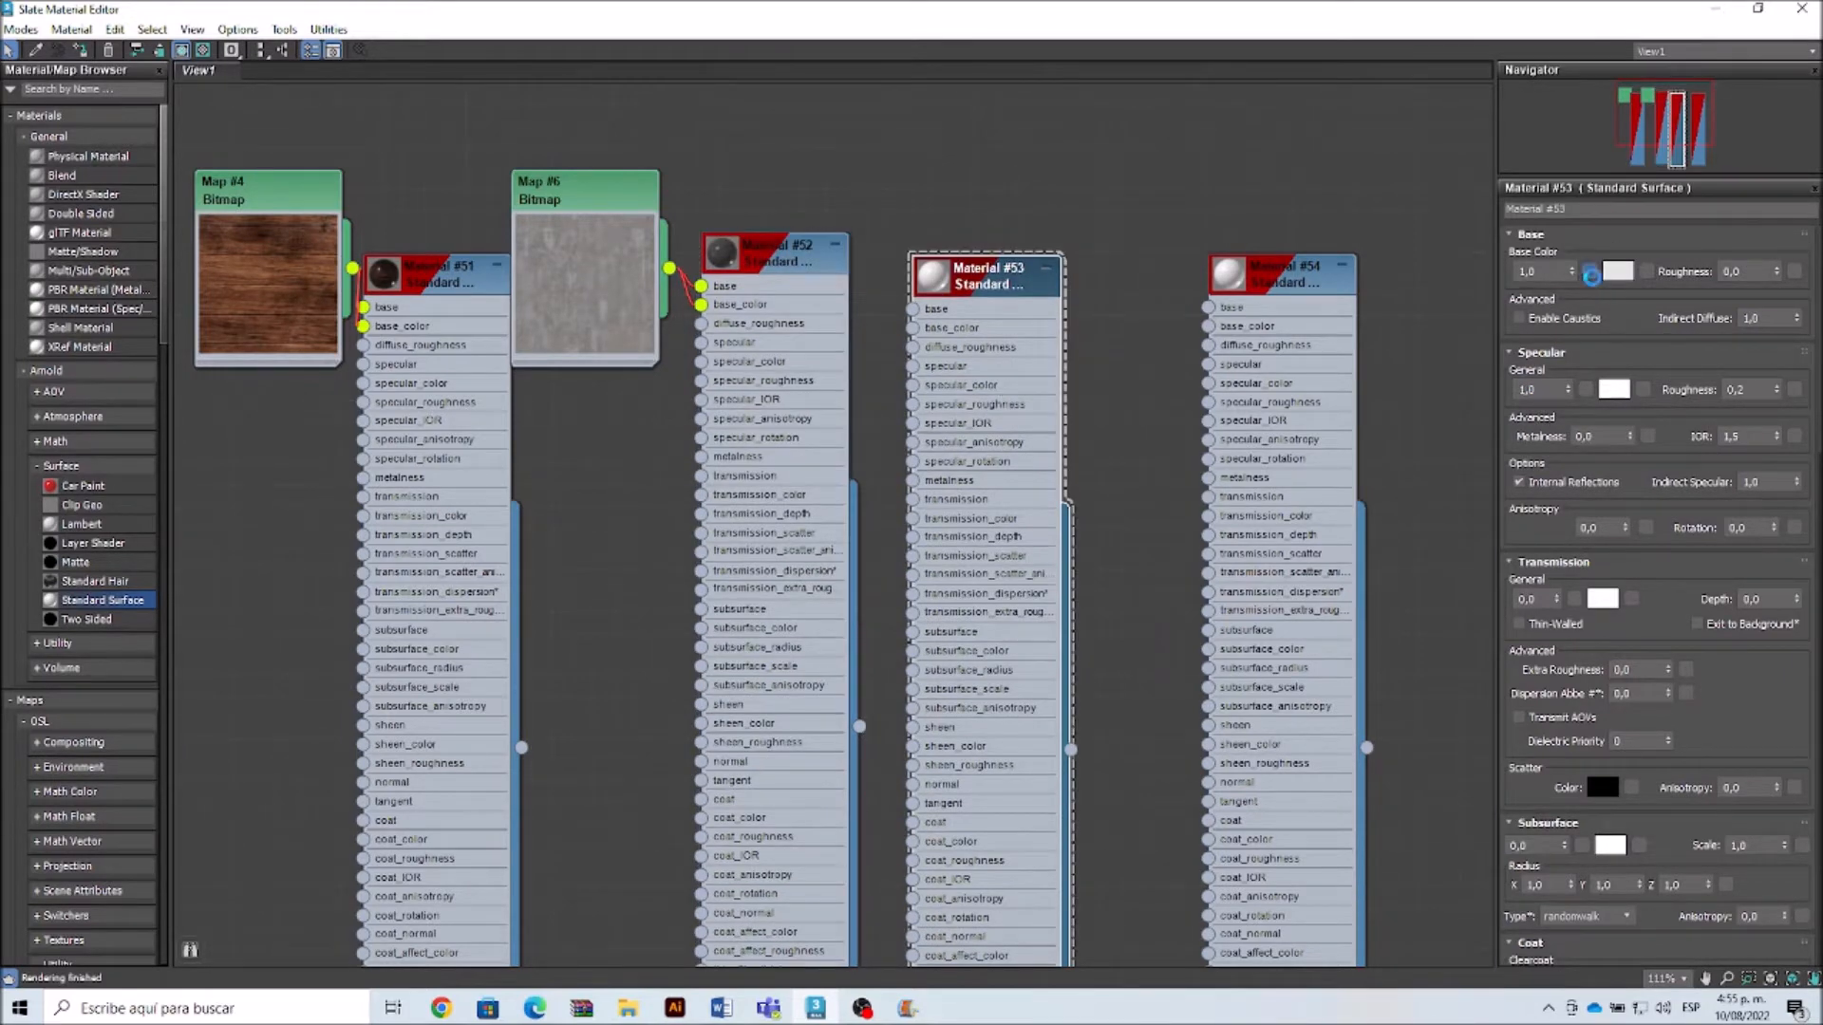
left_click(1589, 273)
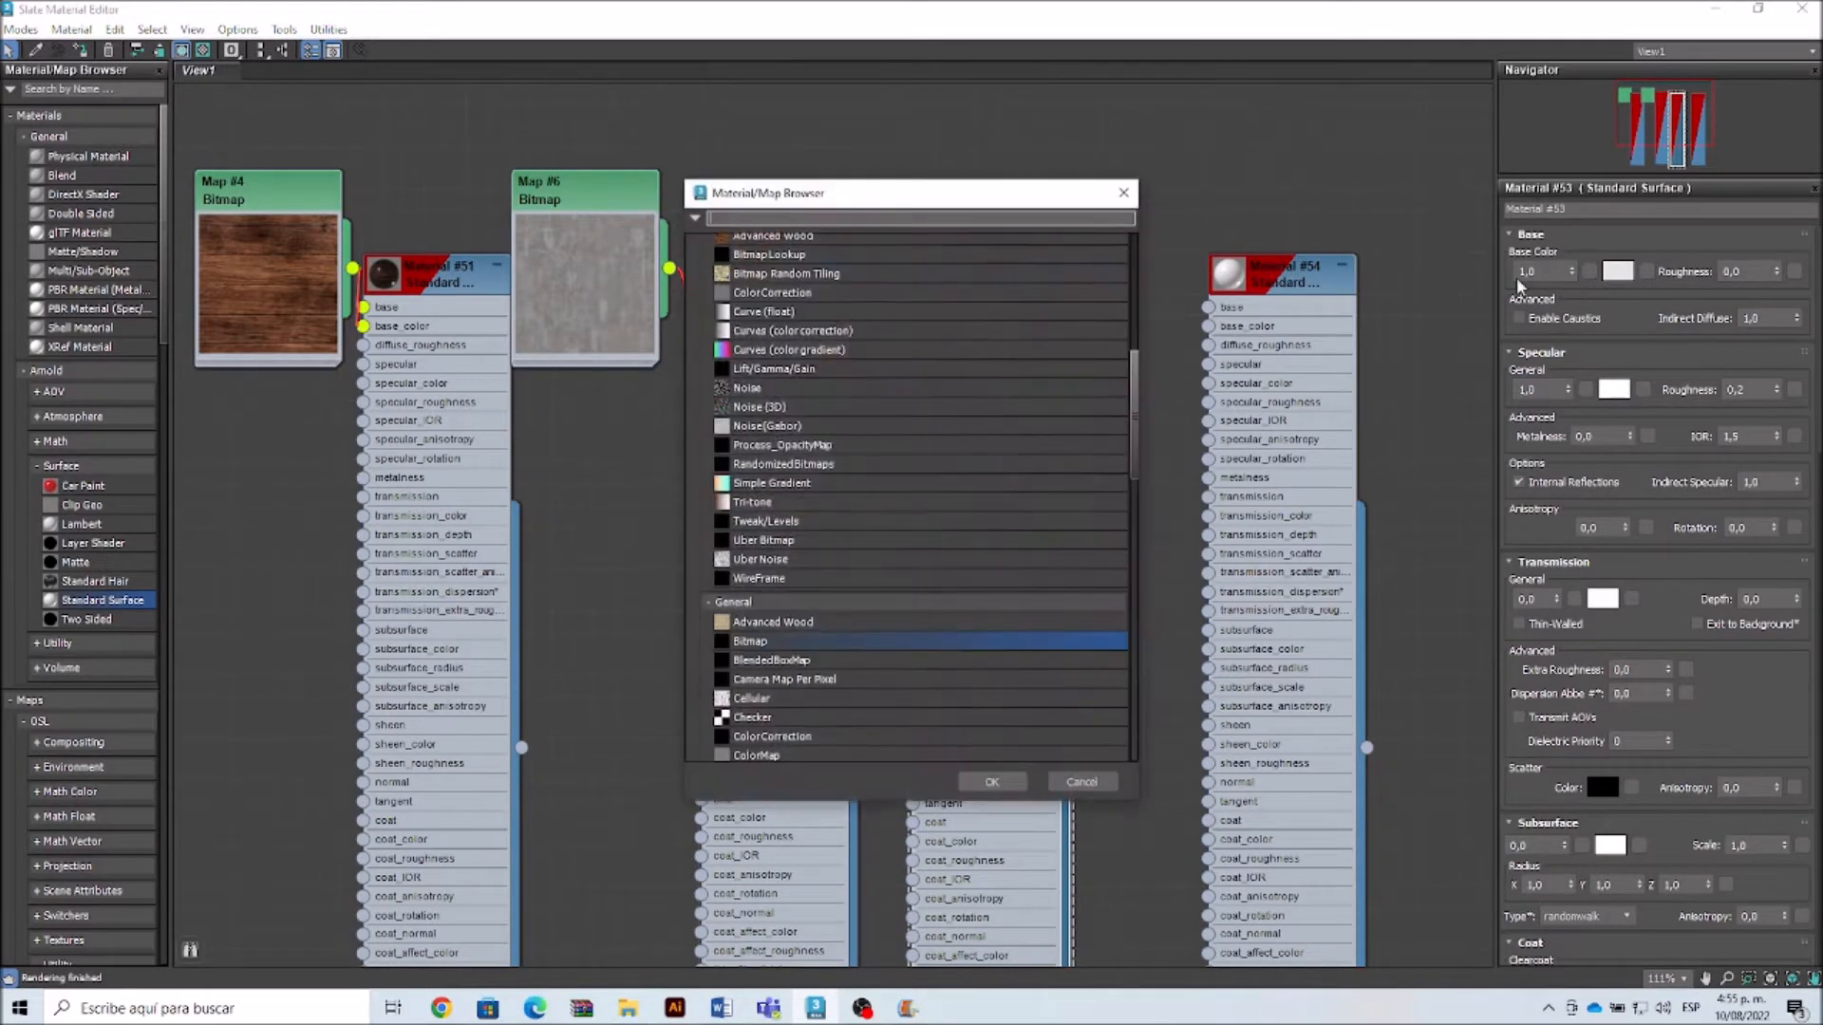
double_click(781, 646)
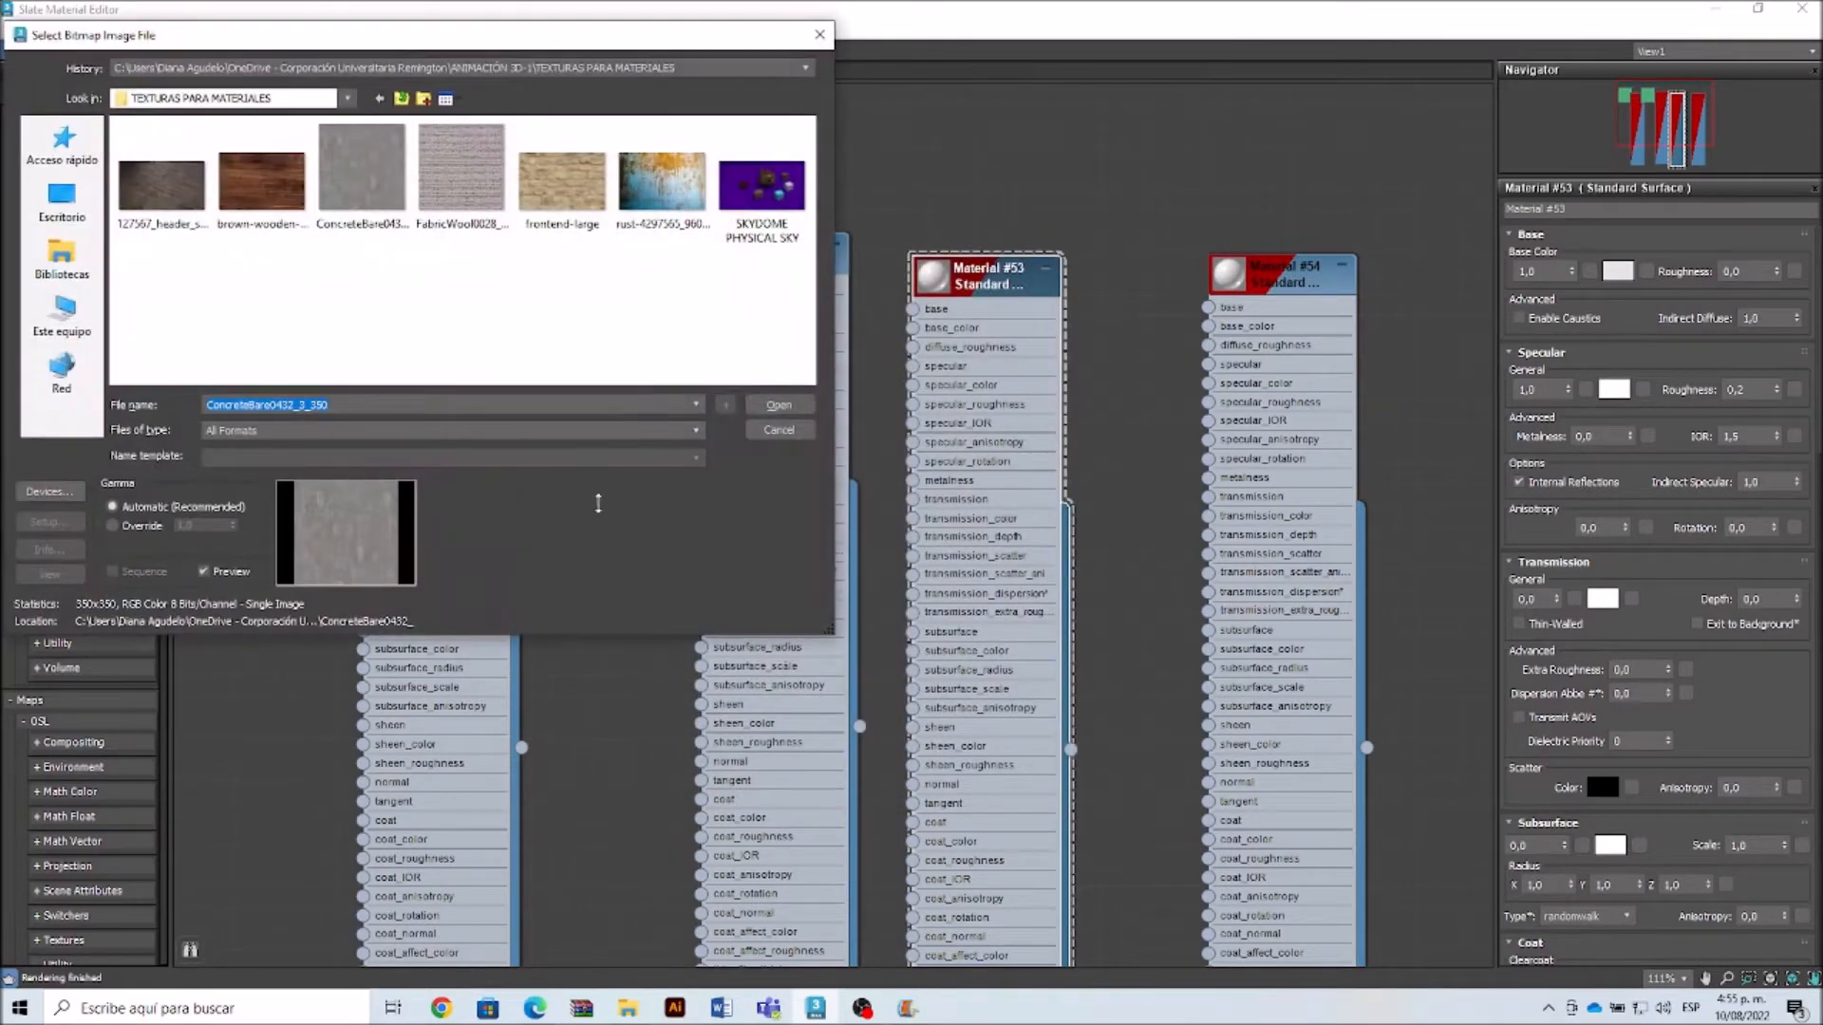
left_click(463, 180)
left_click(759, 410)
Step: Place the wool fabric bitmap node above Material #53, enlarge its preview, and also connect it to the material's base_color input
left_click_drag(750, 284, 933, 169)
double_click(862, 181)
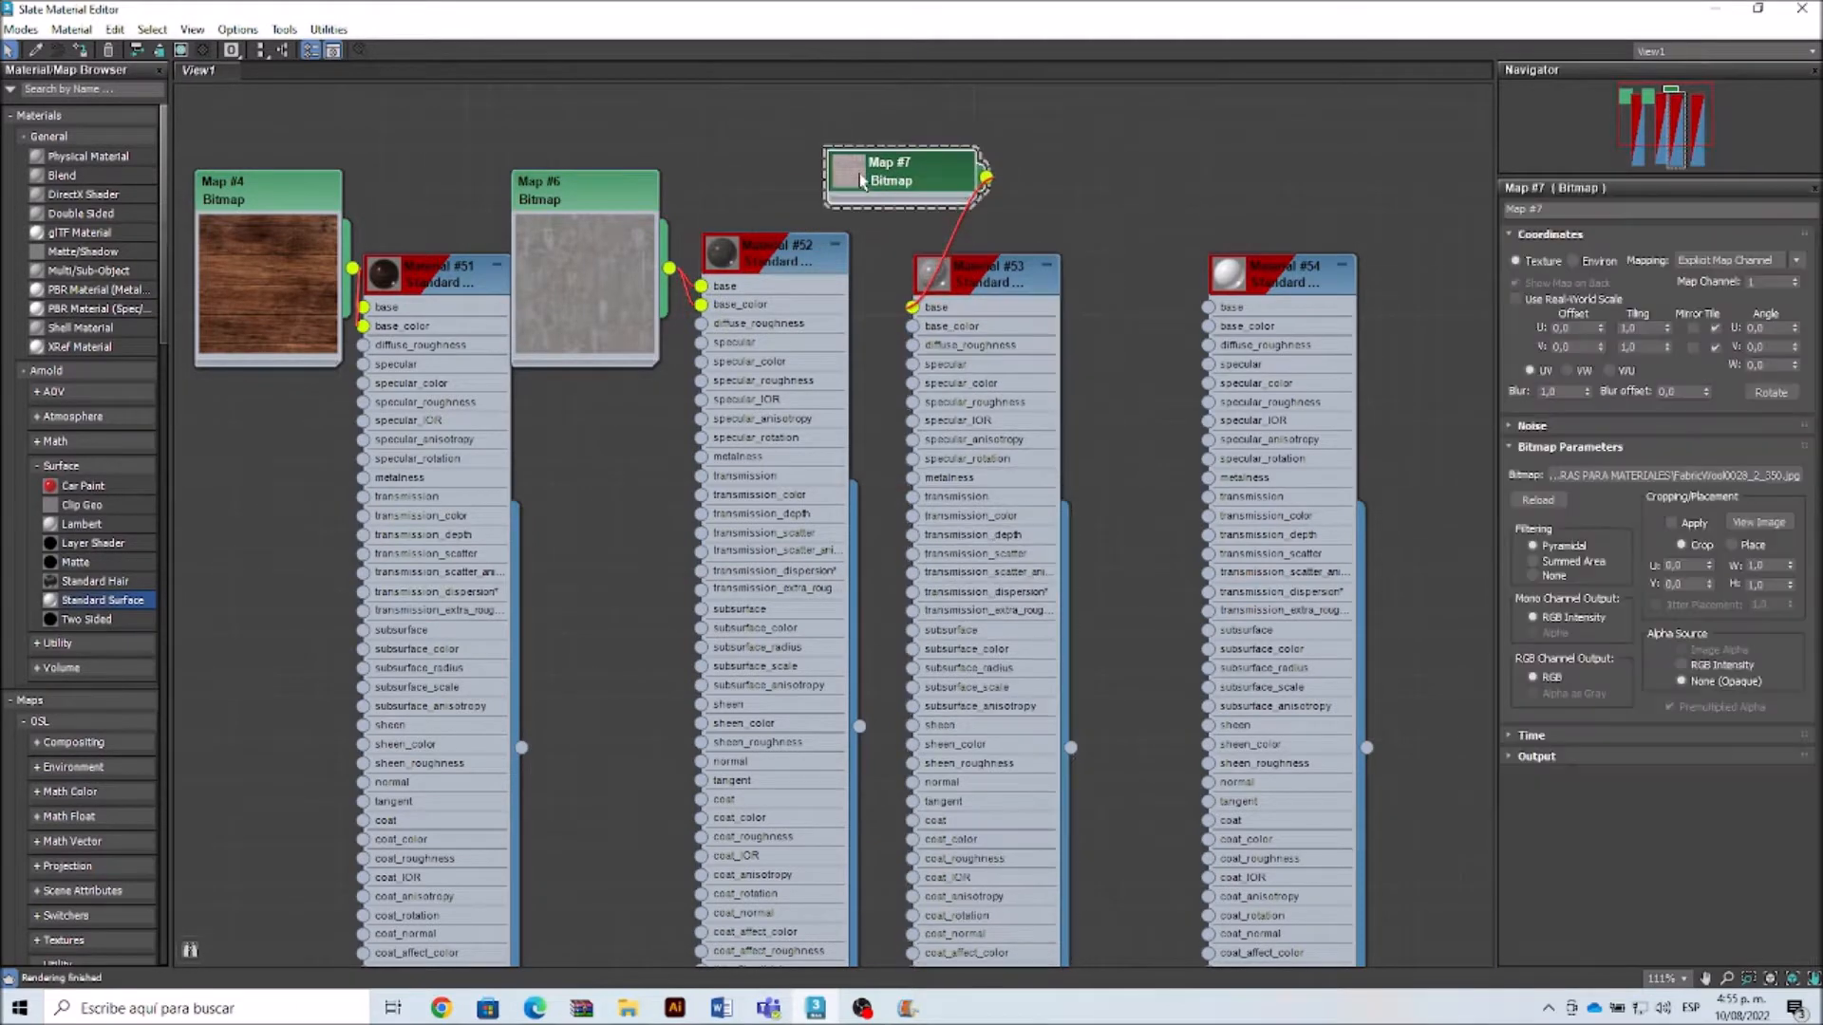
double_click(861, 179)
left_click_drag(913, 177, 879, 105)
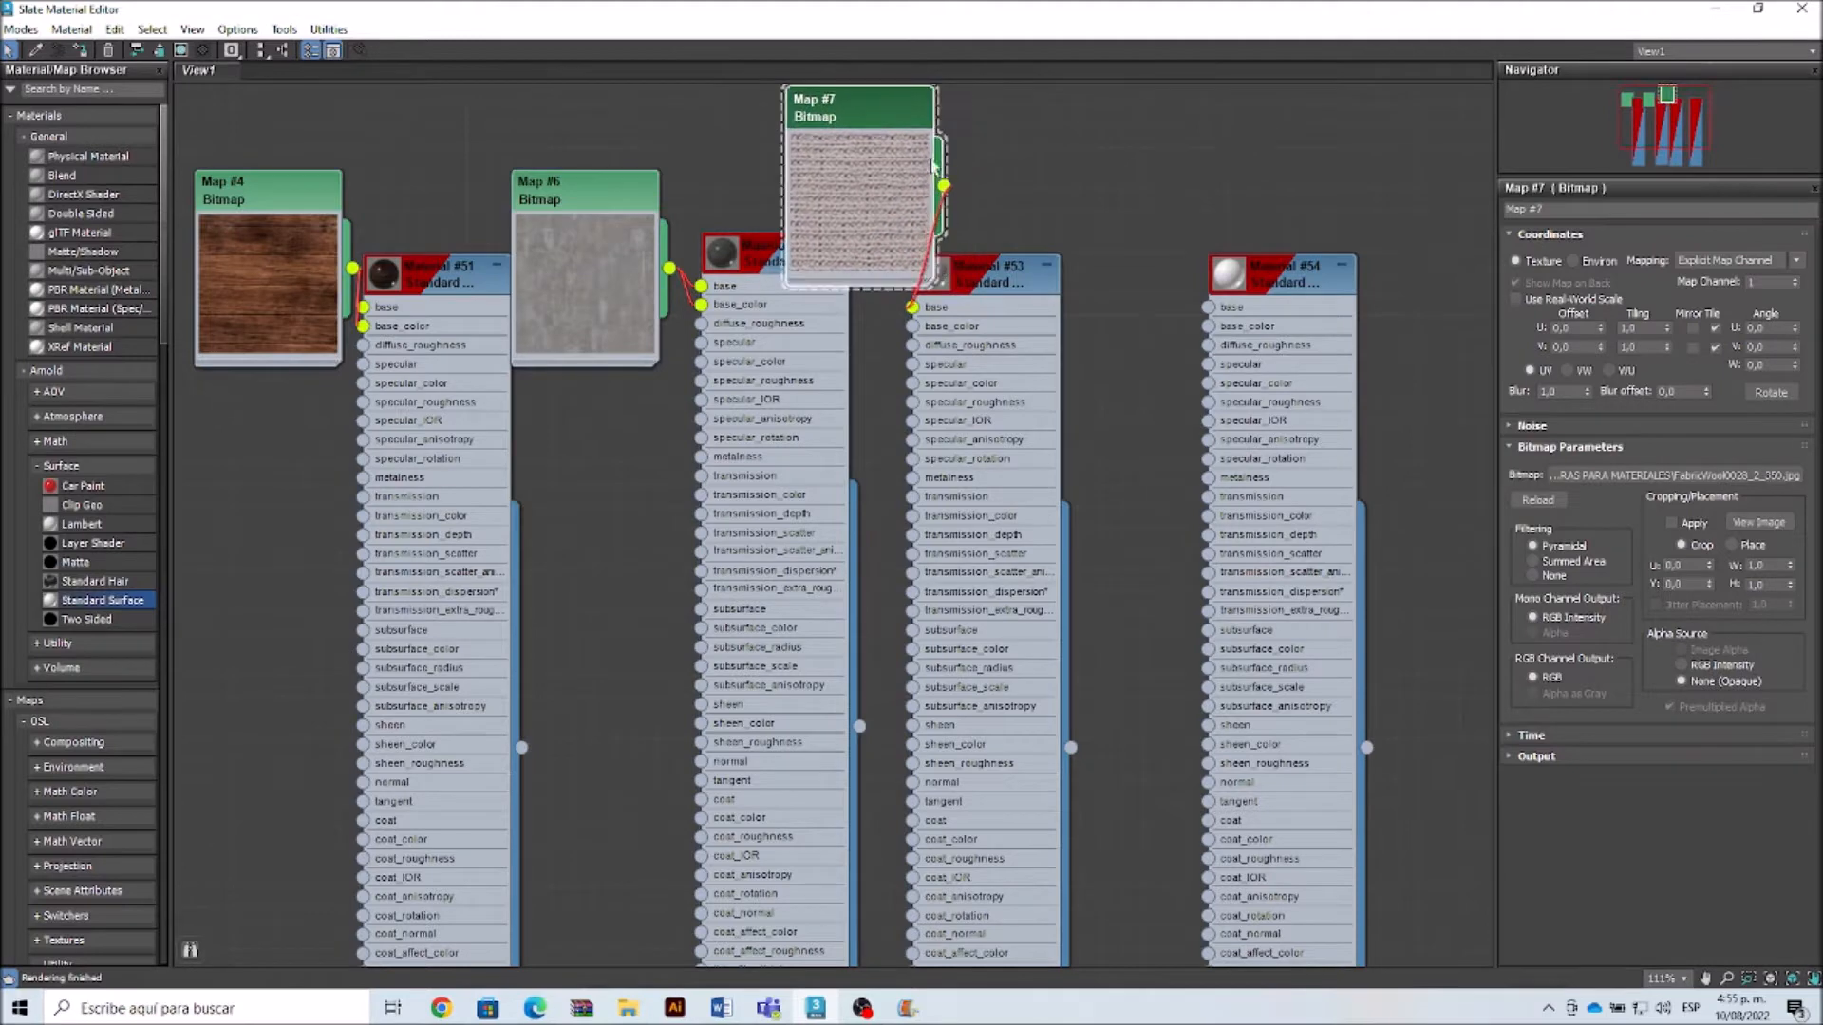
left_click_drag(944, 187, 913, 328)
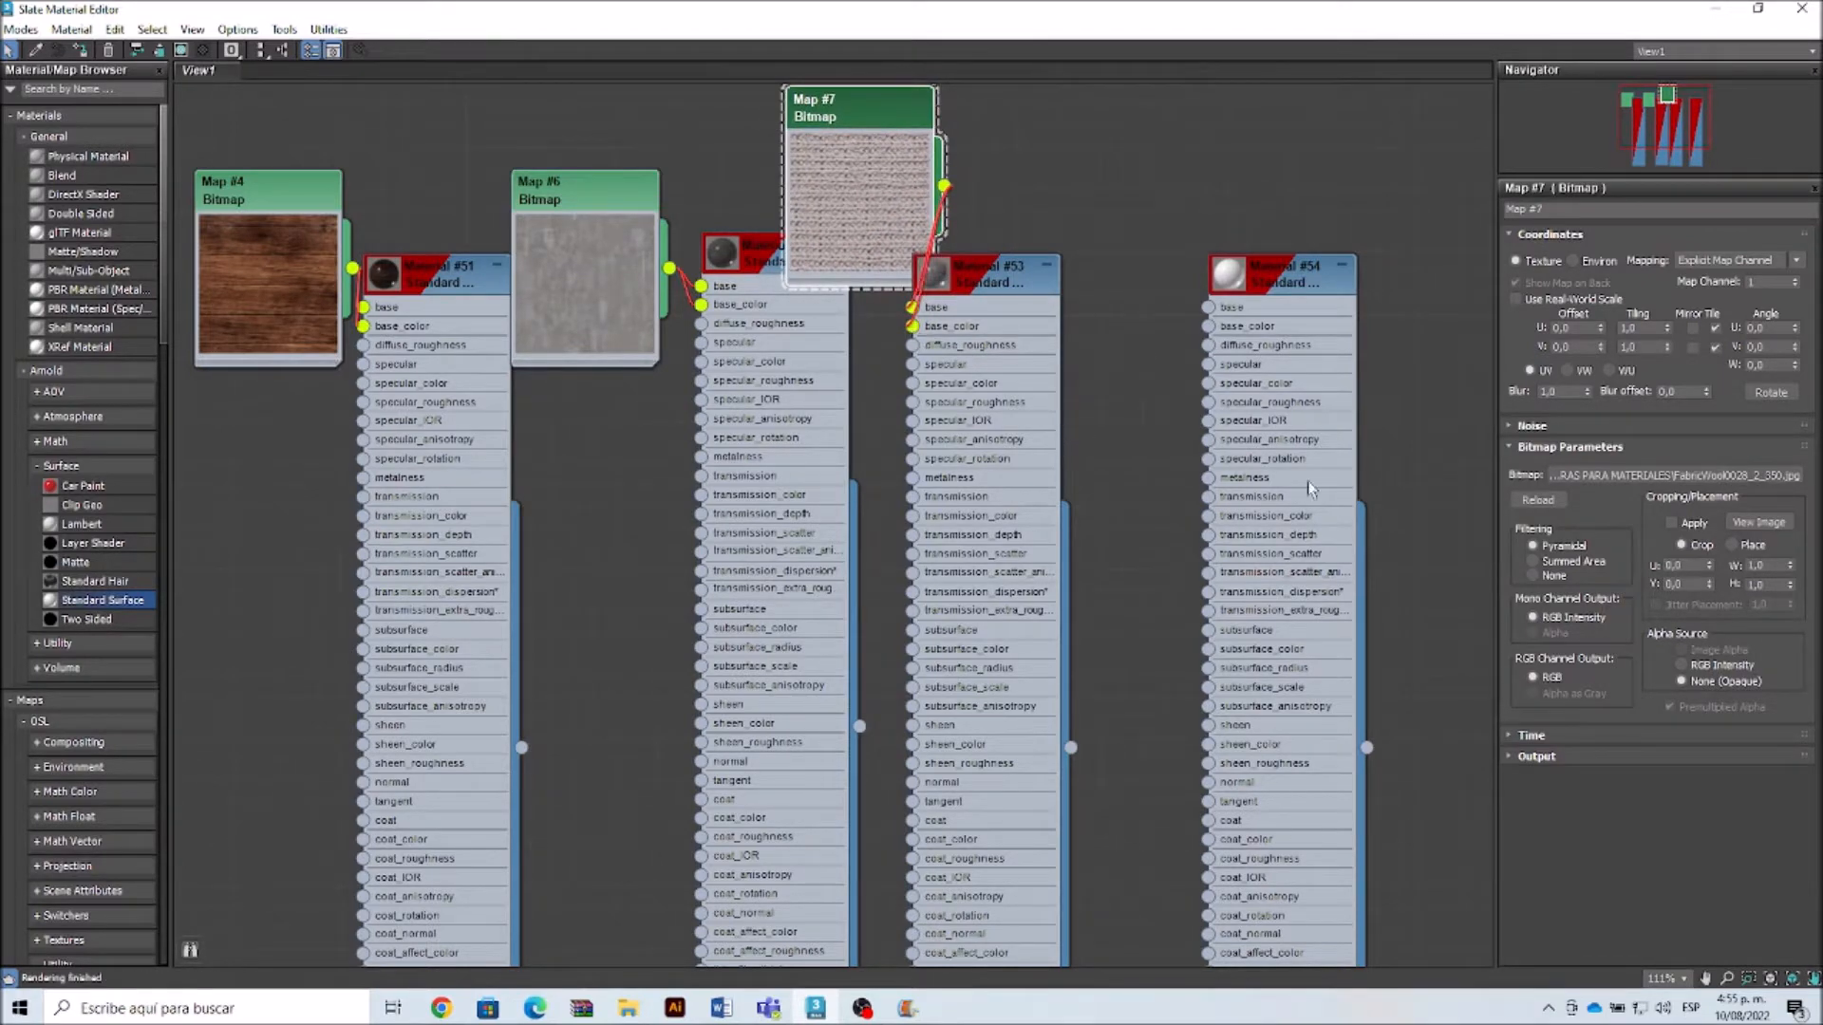
Step: Set the specular weight of Material #53 to 0
left_click(996, 294)
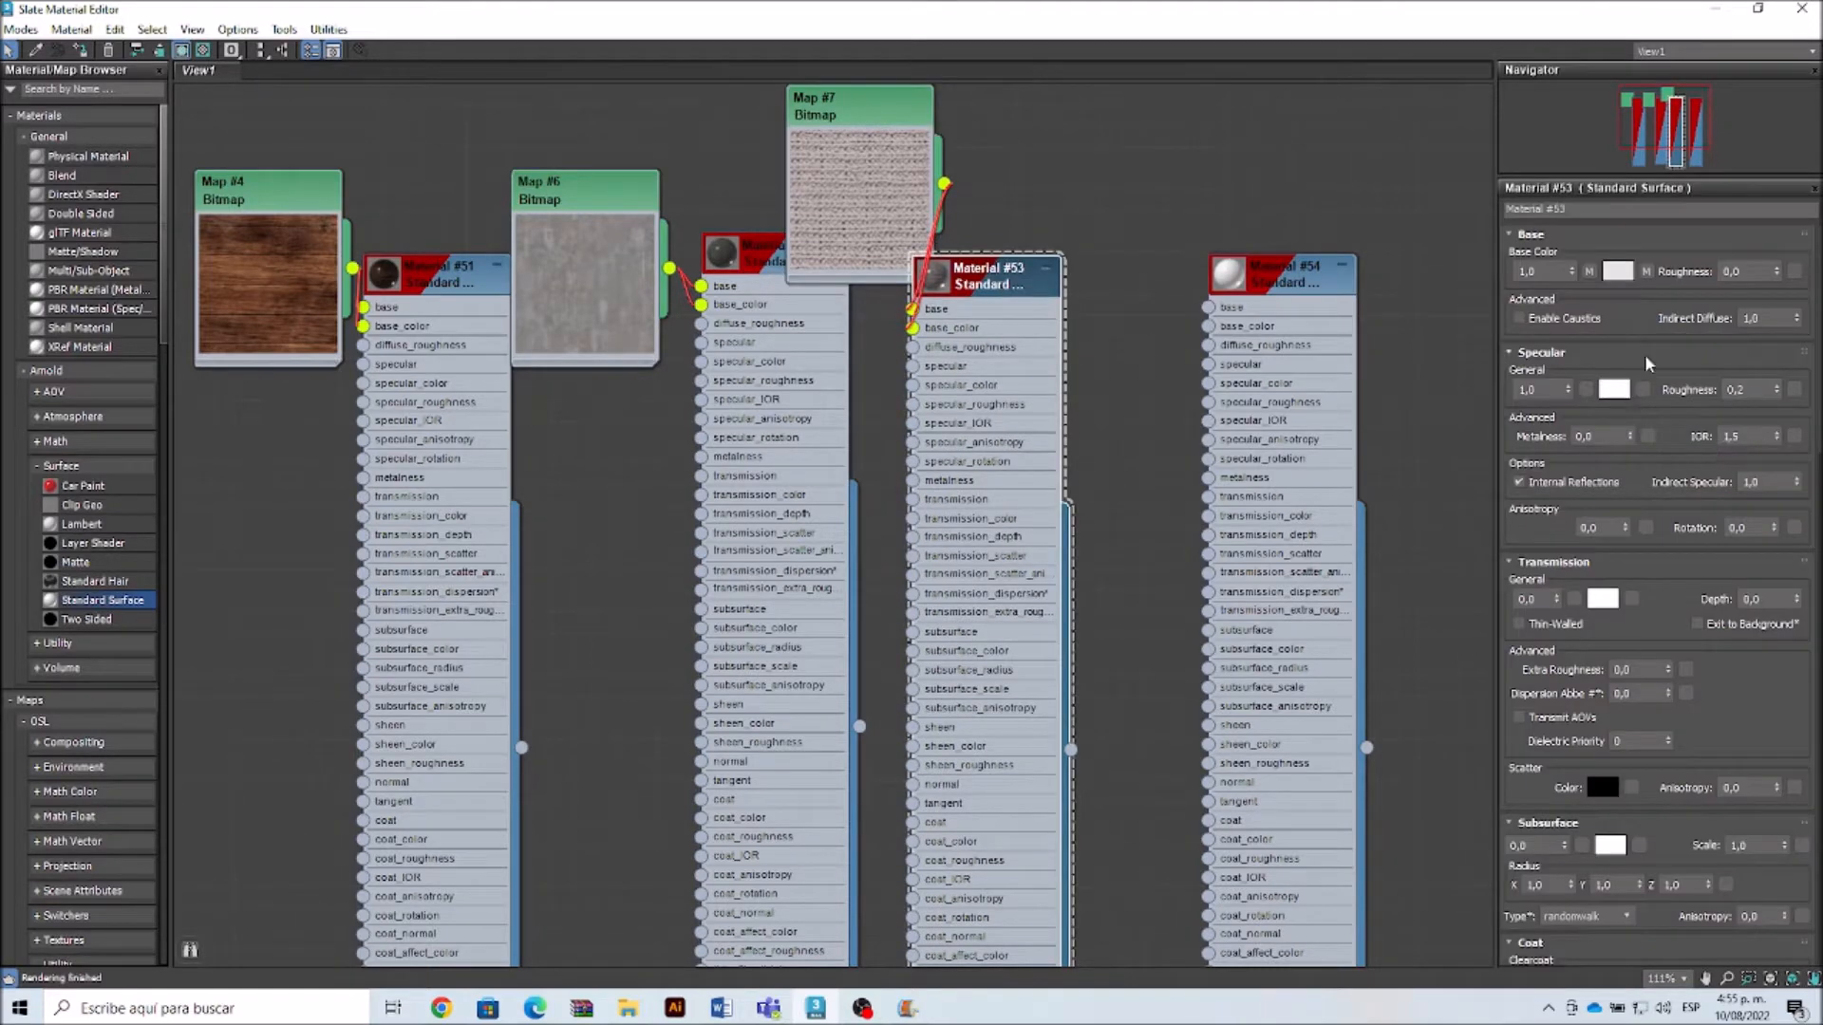
left_click(1538, 390)
type("0")
key("Return")
Step: Load the rust-4297565_960_720 bitmap as the base weight map of Material #54
double_click(1284, 282)
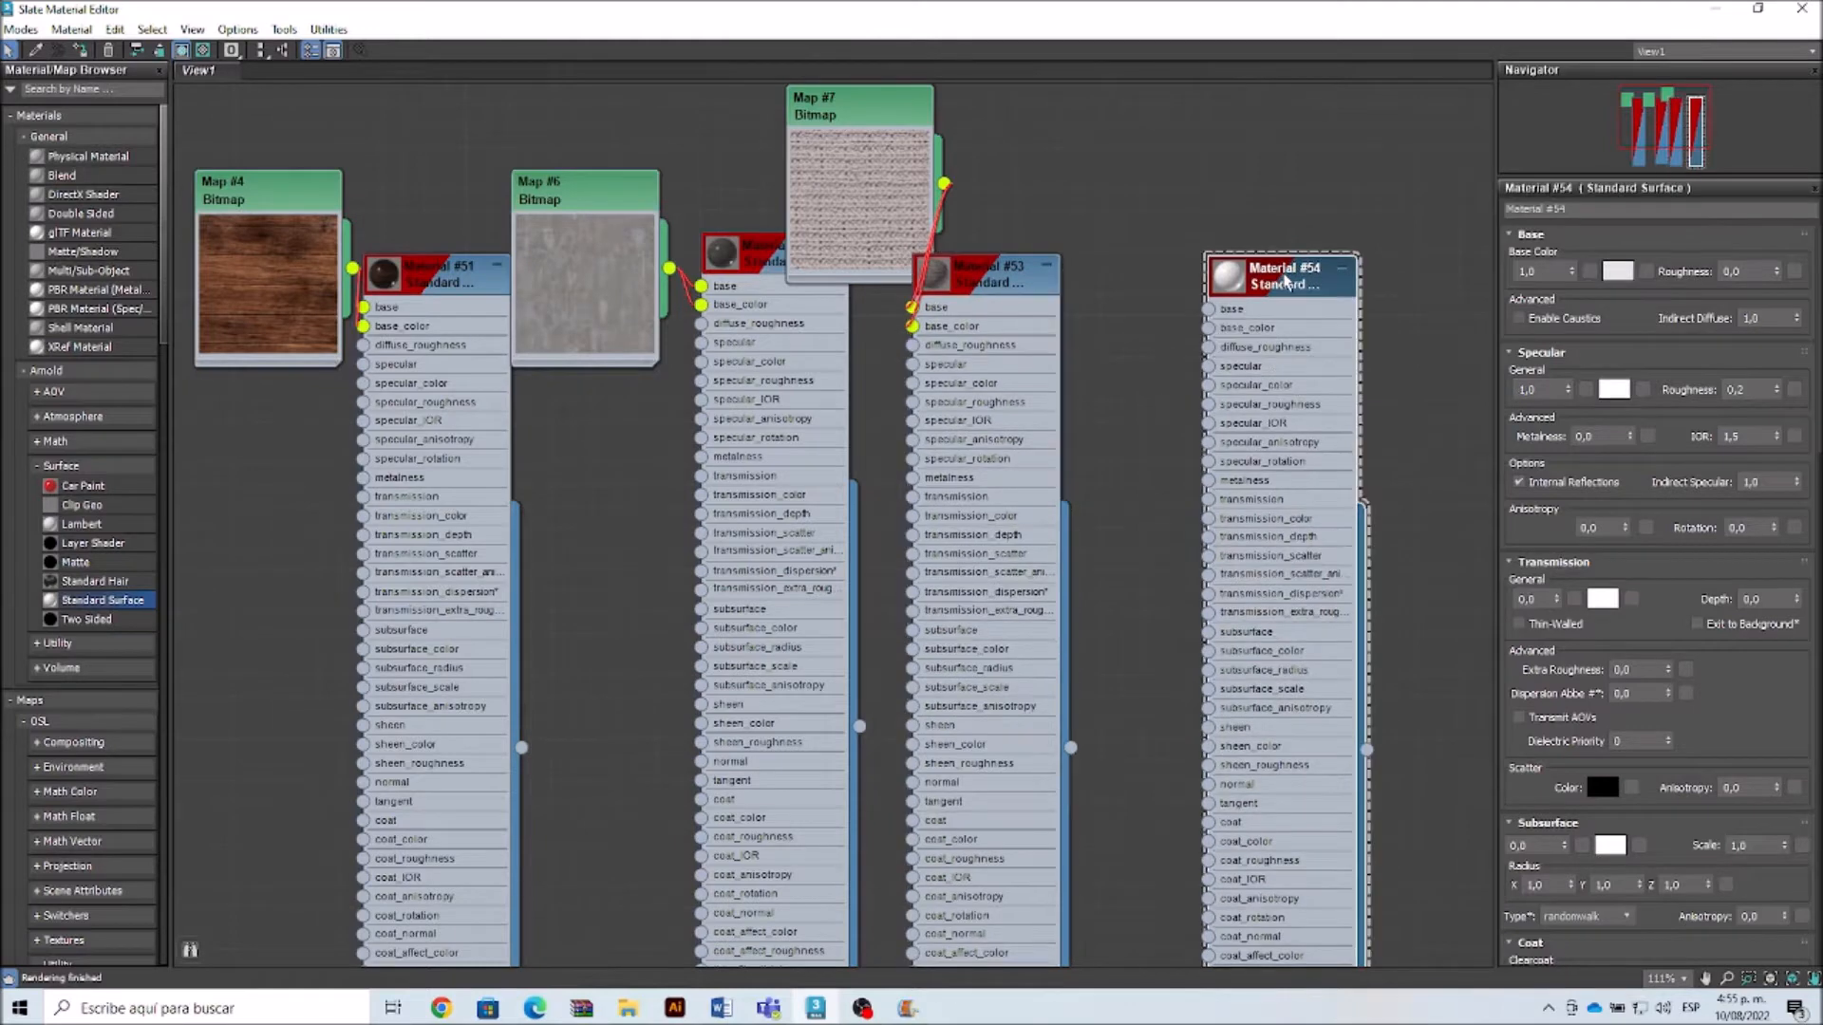
left_click(1589, 271)
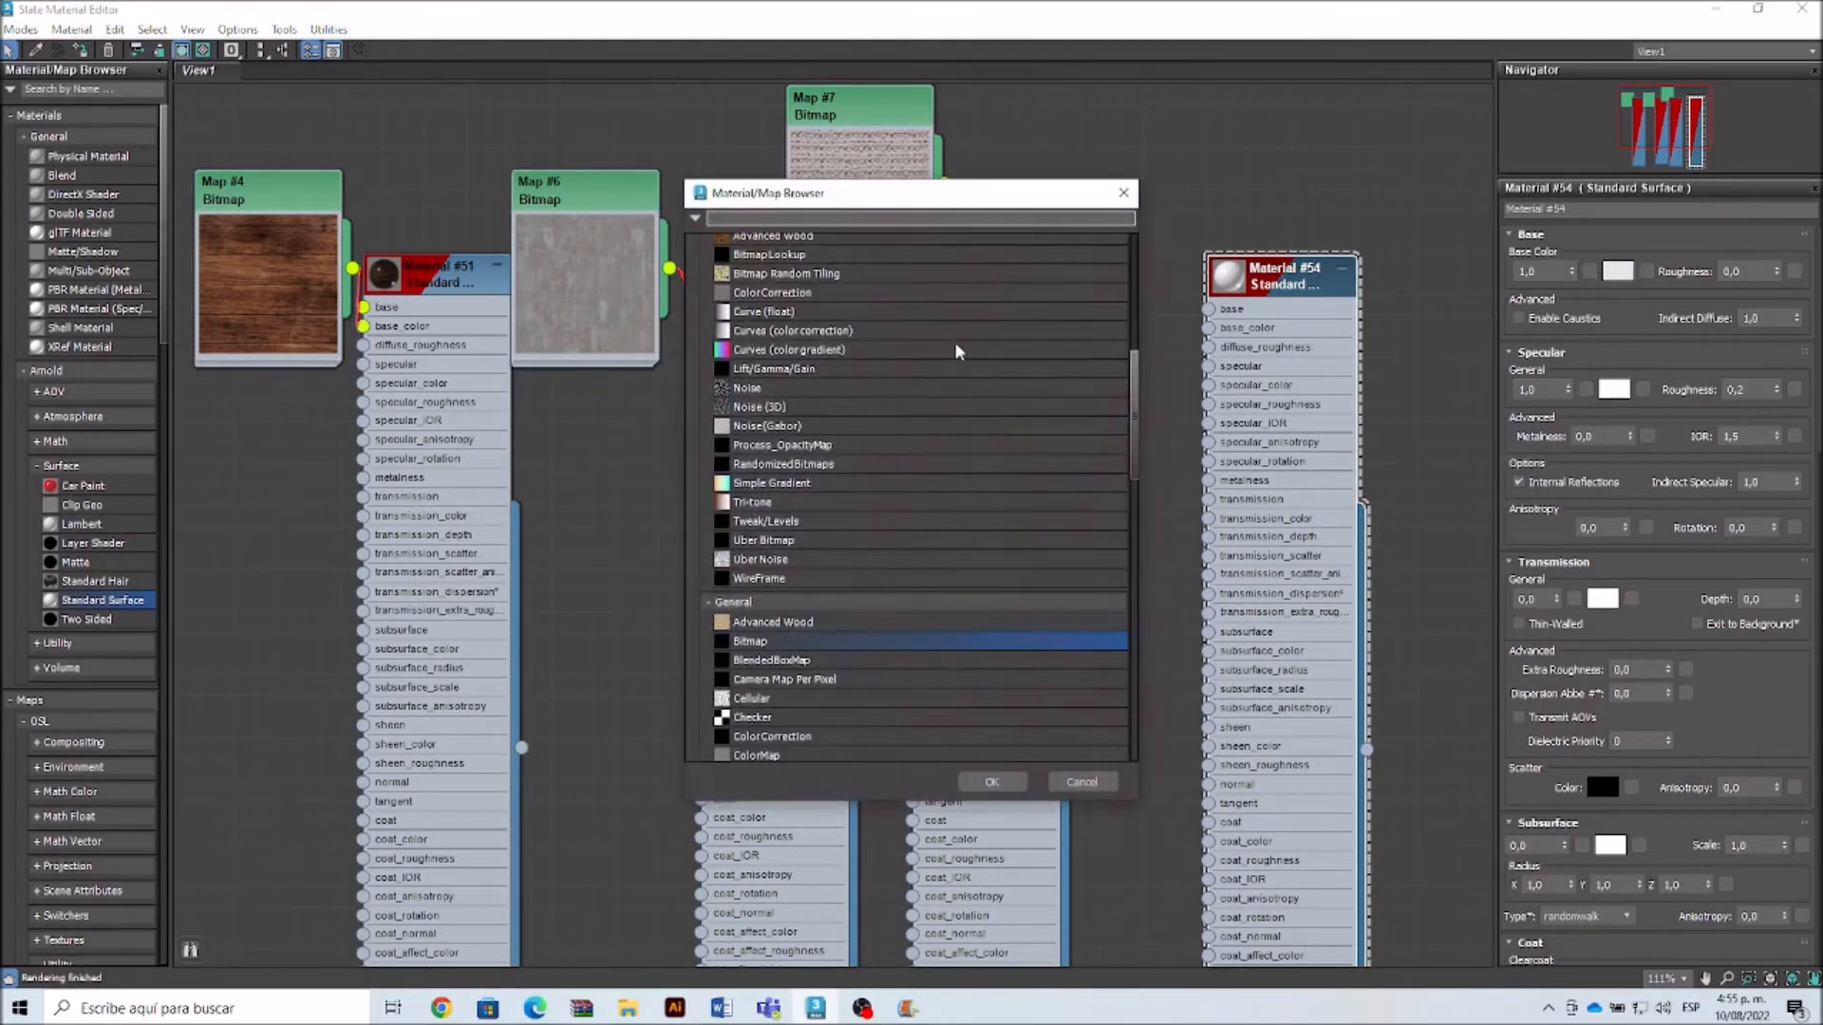
double_click(870, 642)
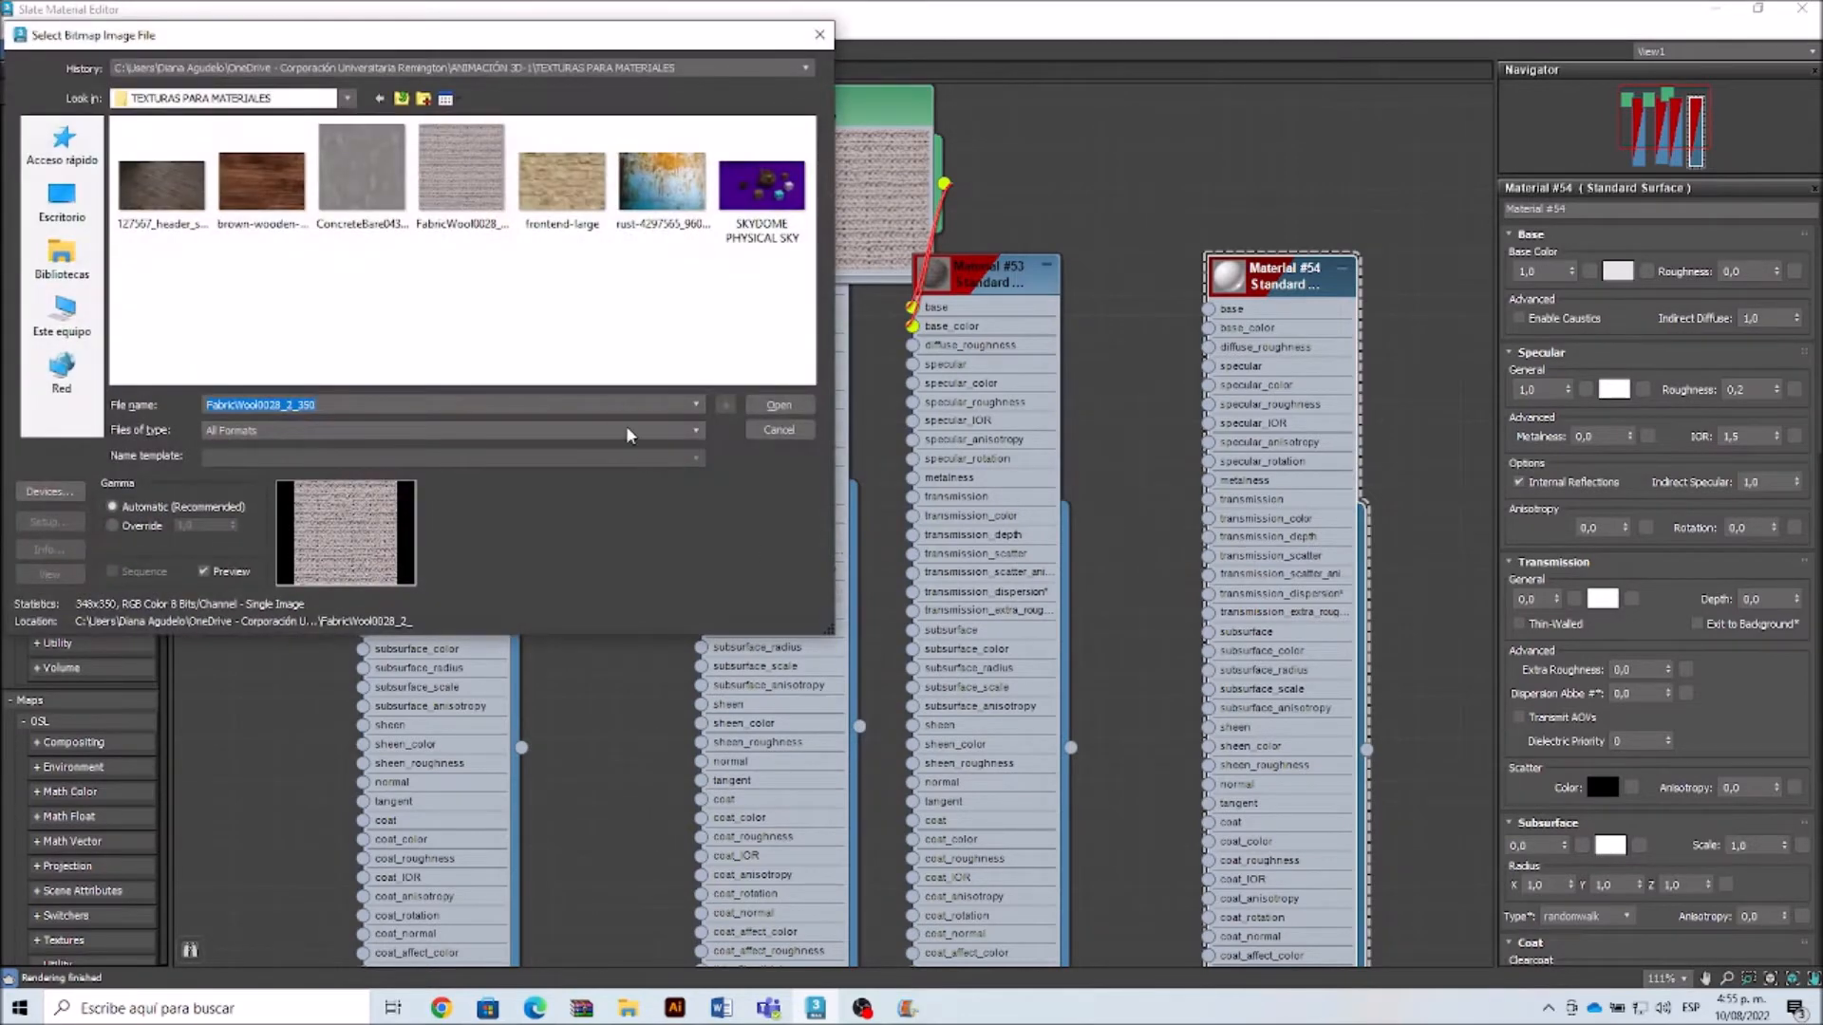
left_click(661, 182)
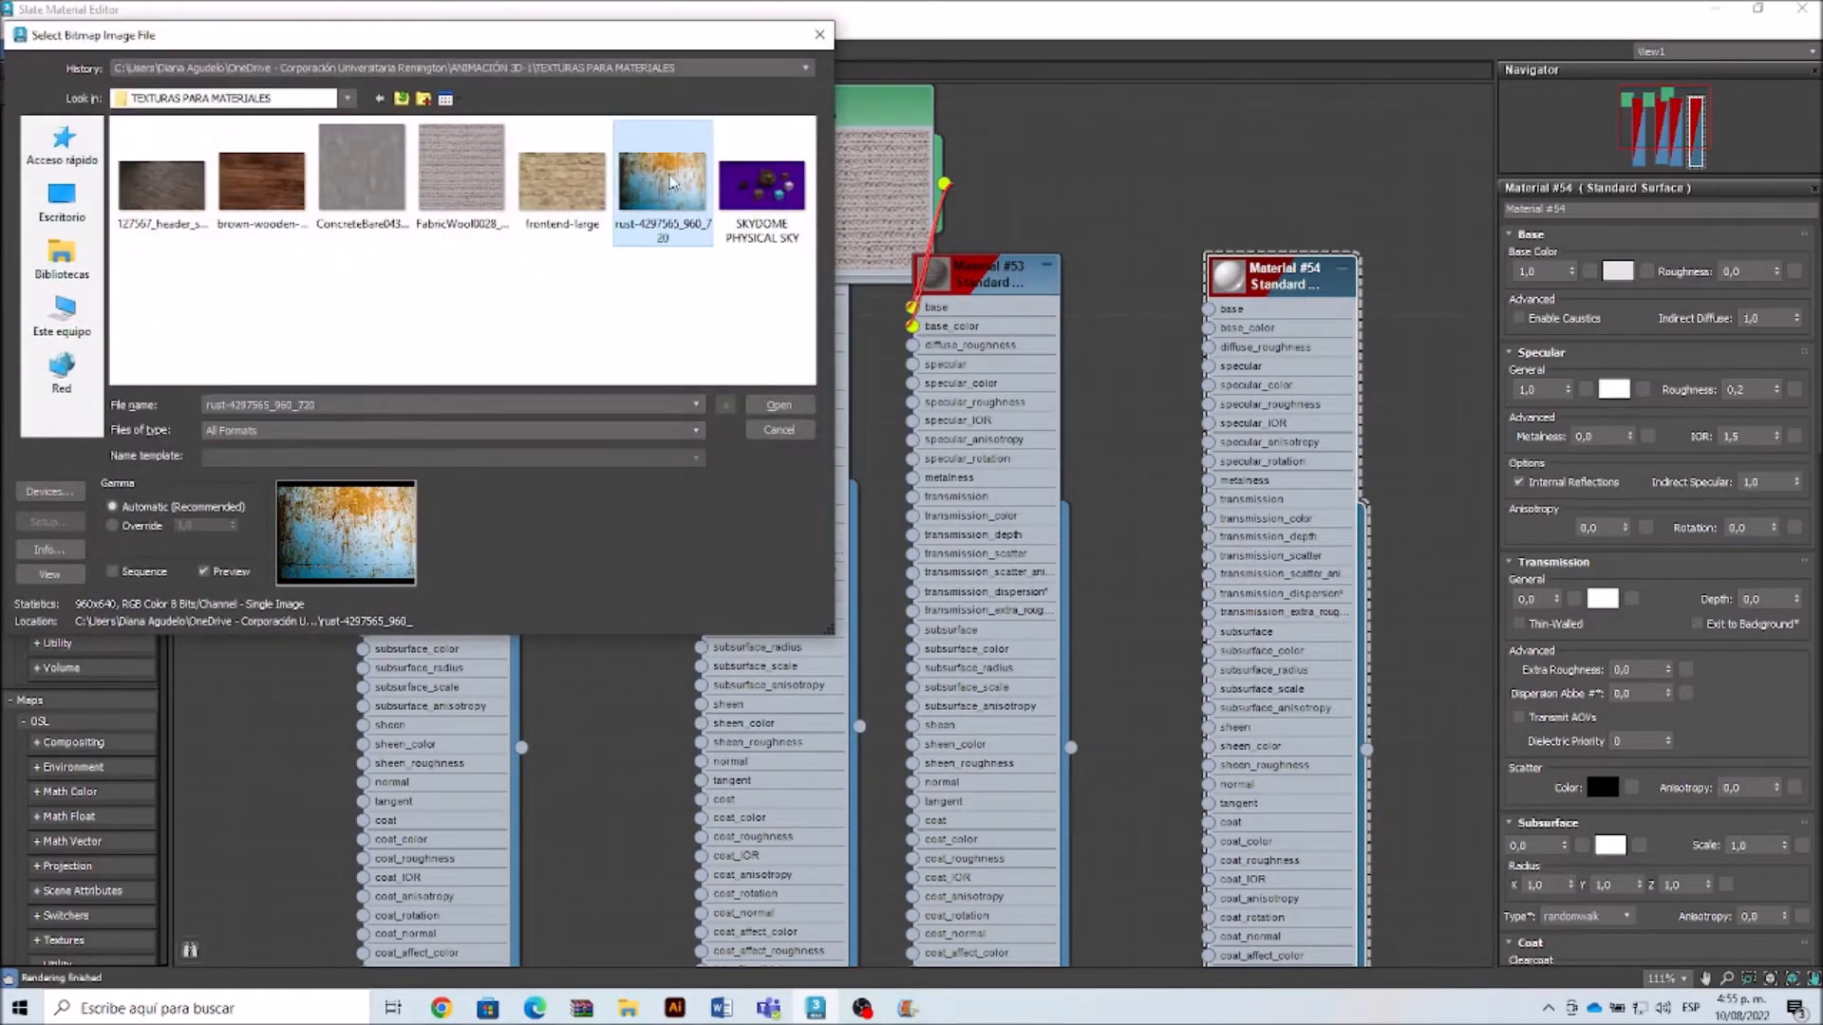
left_click(779, 406)
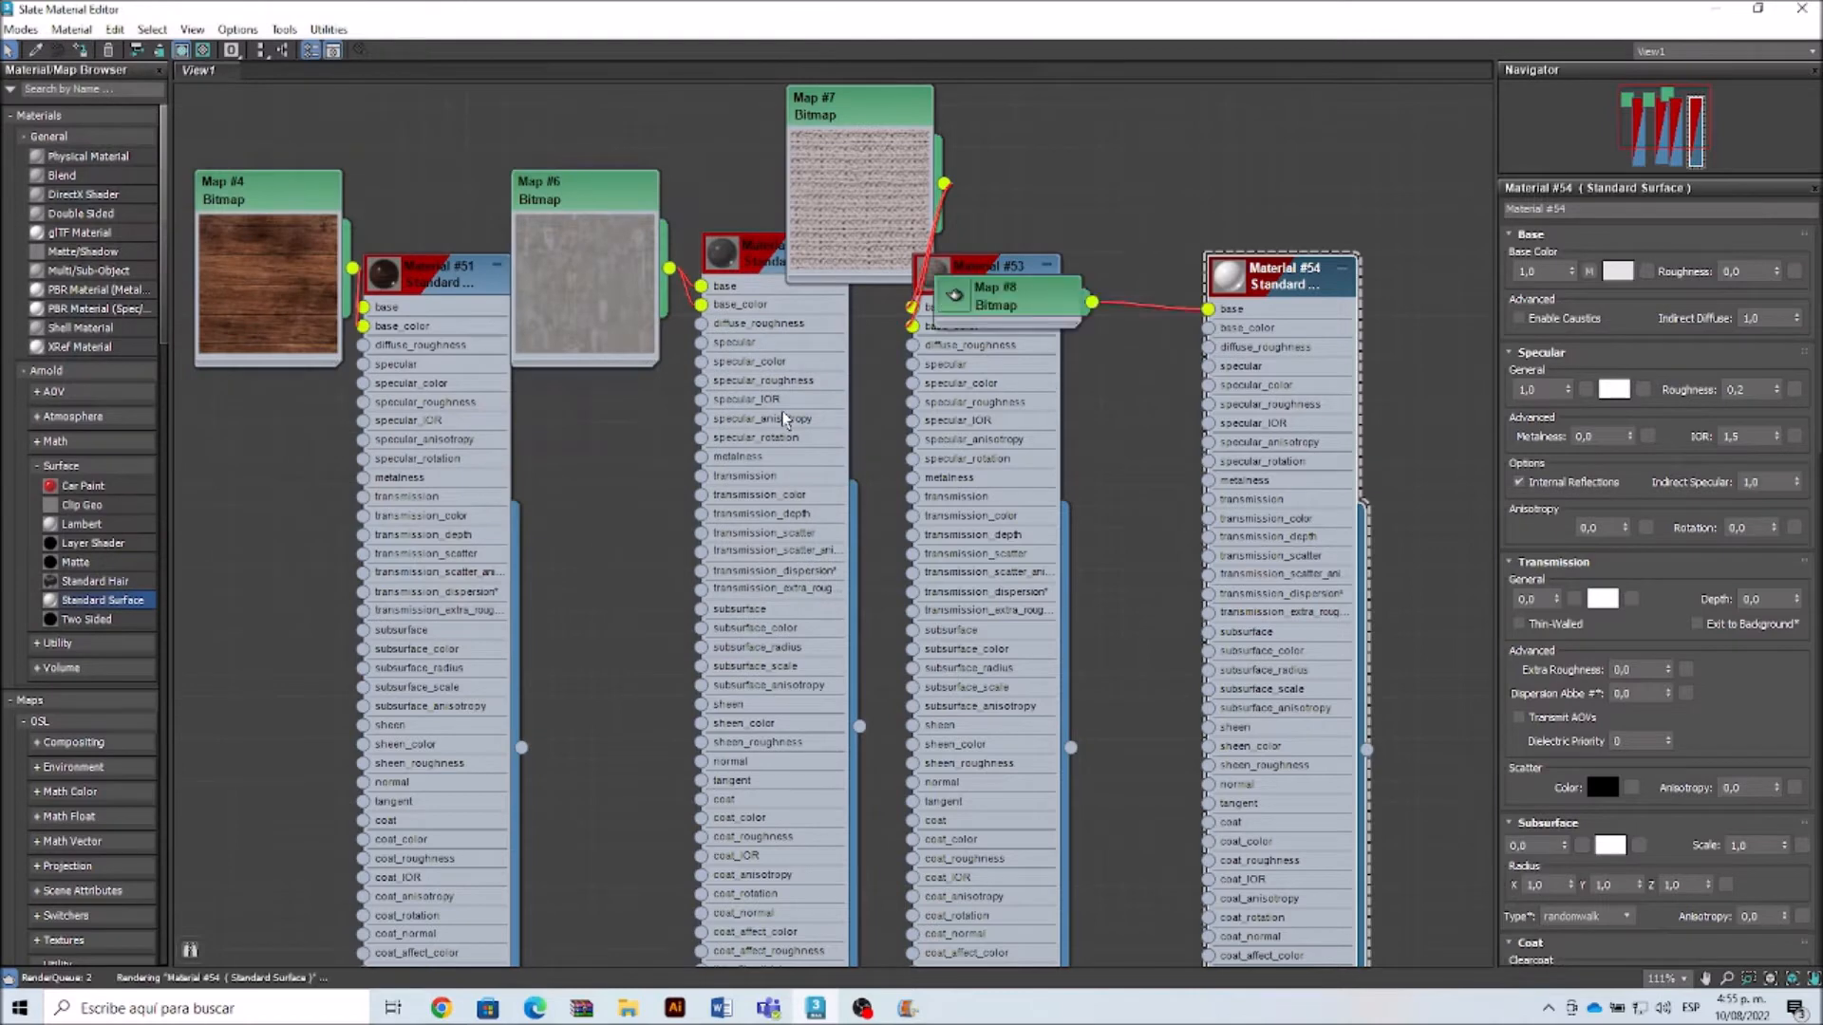
Step: Place the rust bitmap node above Material #54, enlarge its preview, and also connect it to the material's base_color input
left_click_drag(1038, 292, 1174, 169)
double_click(1093, 178)
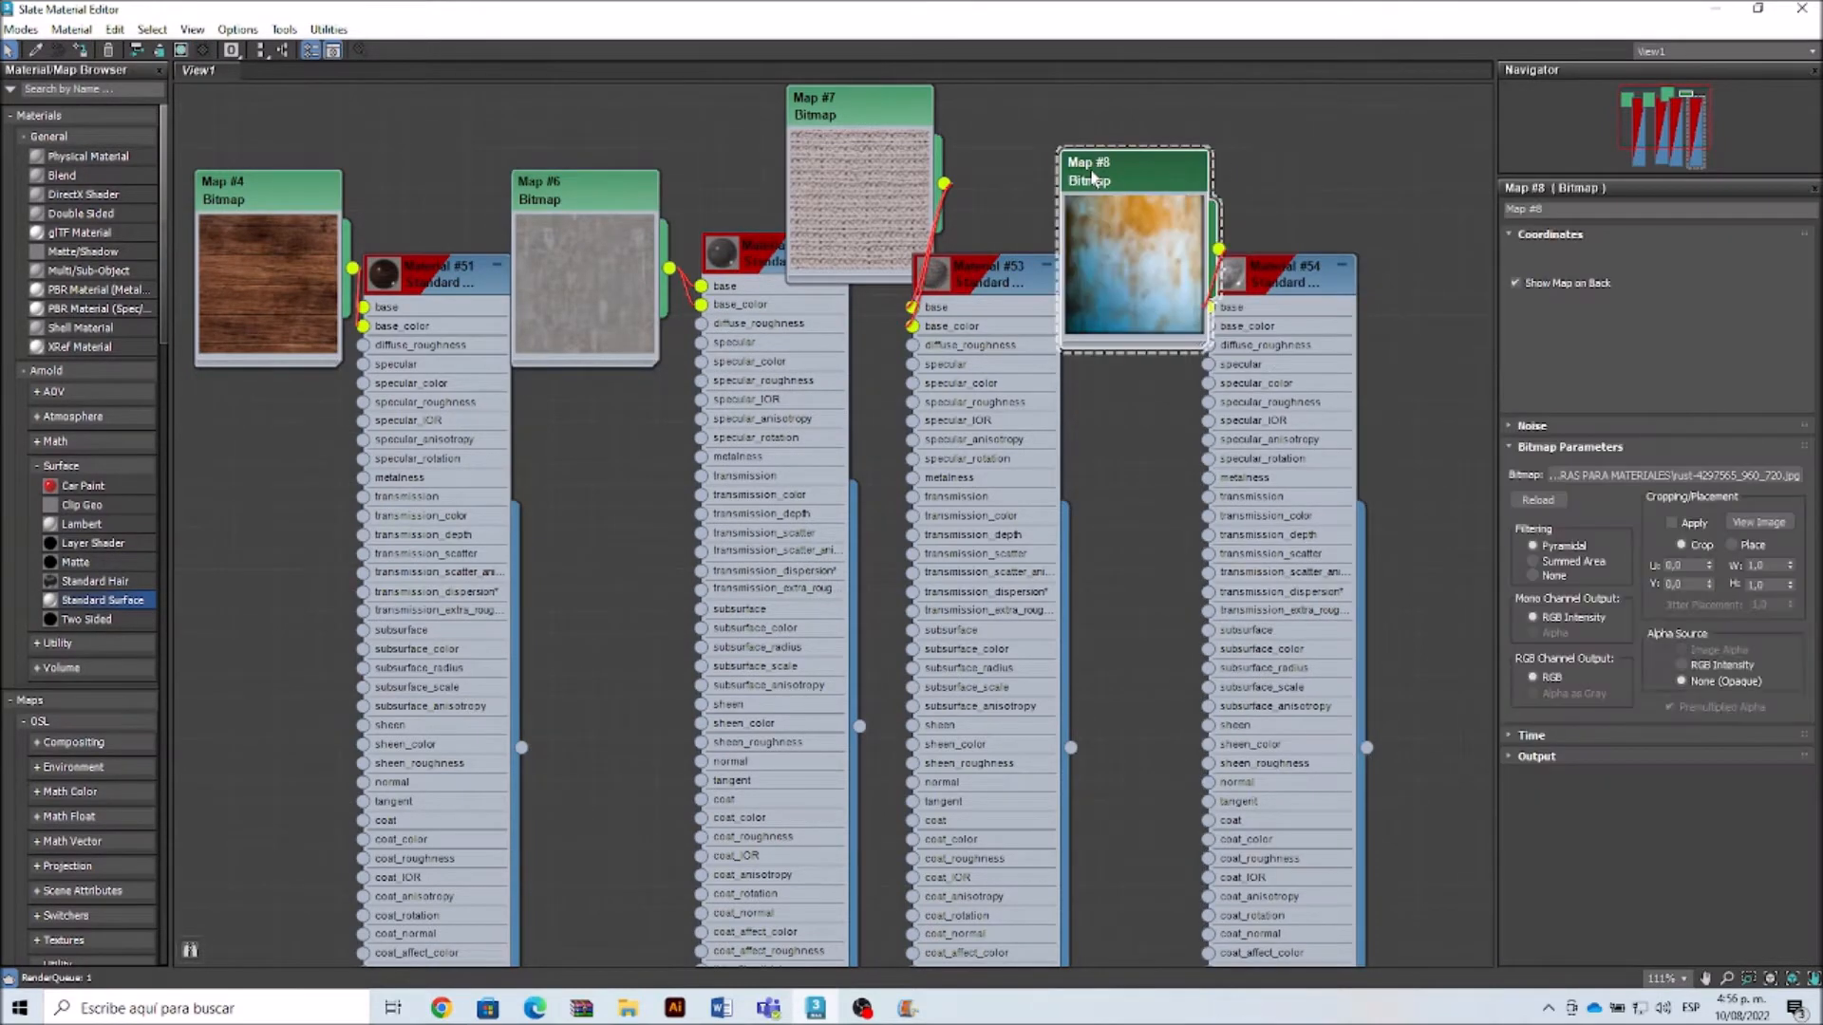
left_click_drag(1175, 166, 1153, 104)
left_click_drag(1199, 187, 1208, 327)
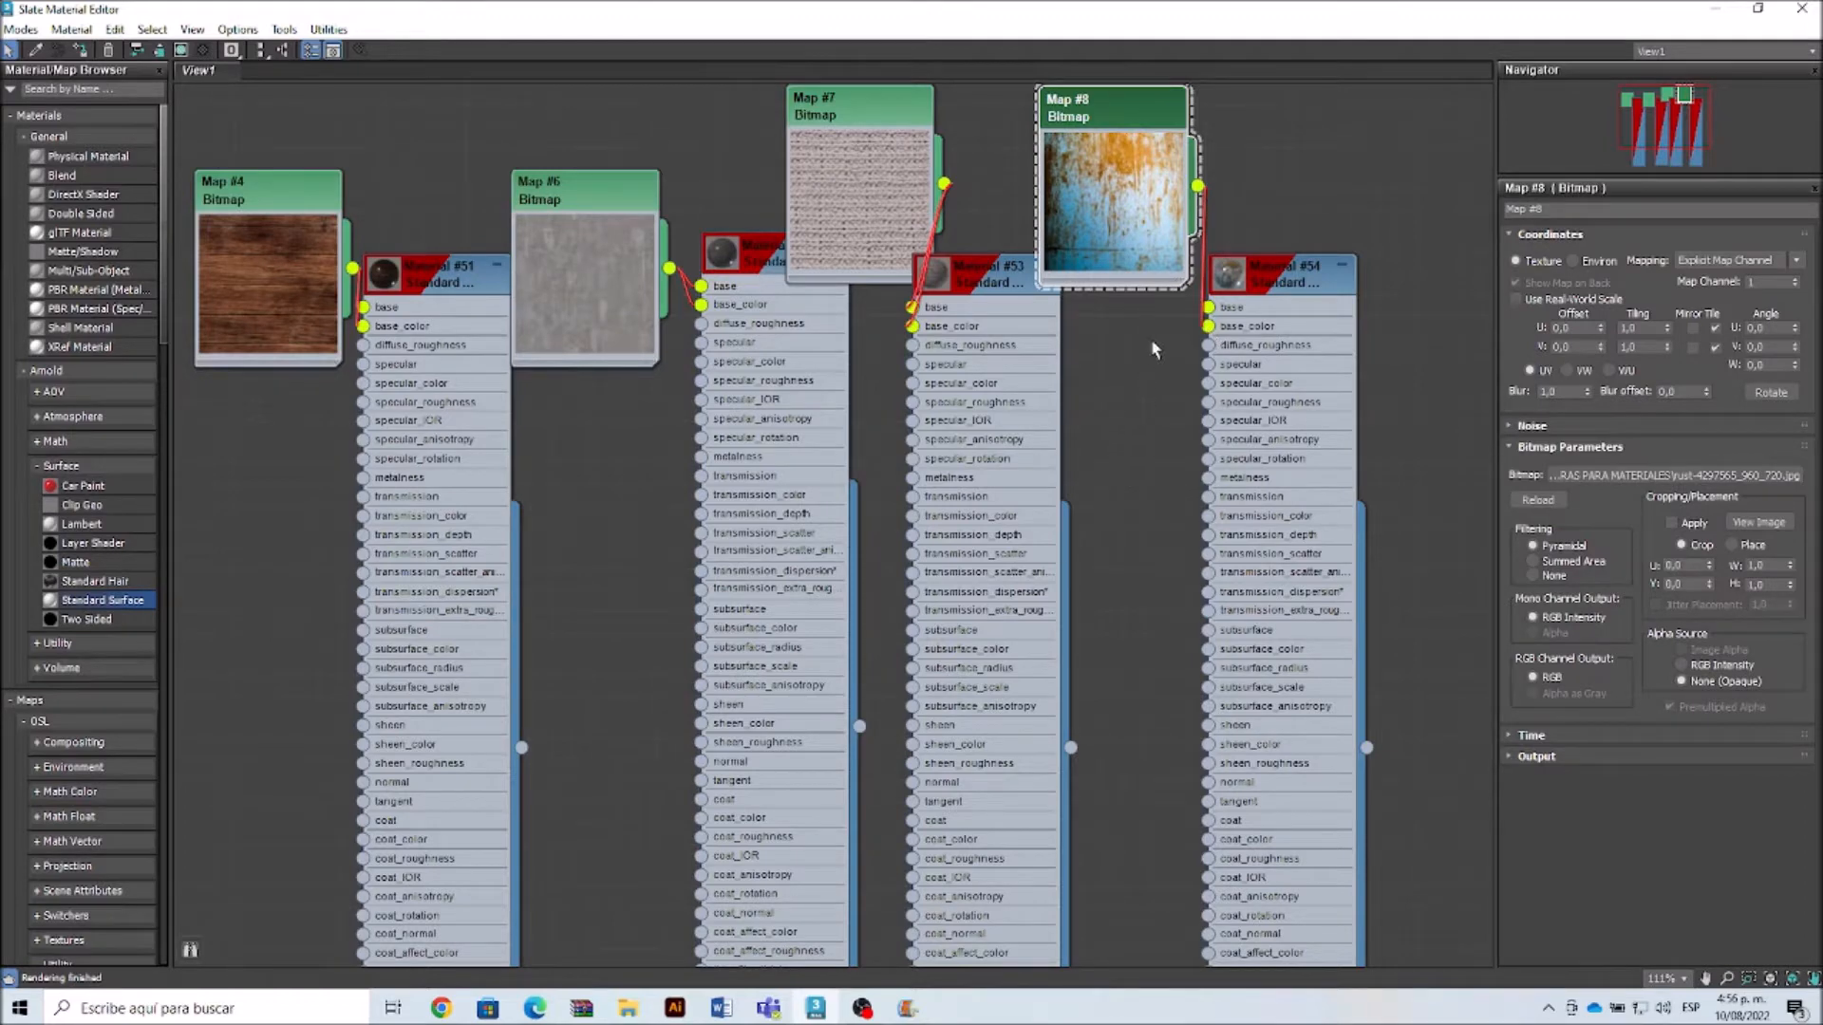
Step: Set the specular weight of Material #54 to 0,4
double_click(1225, 288)
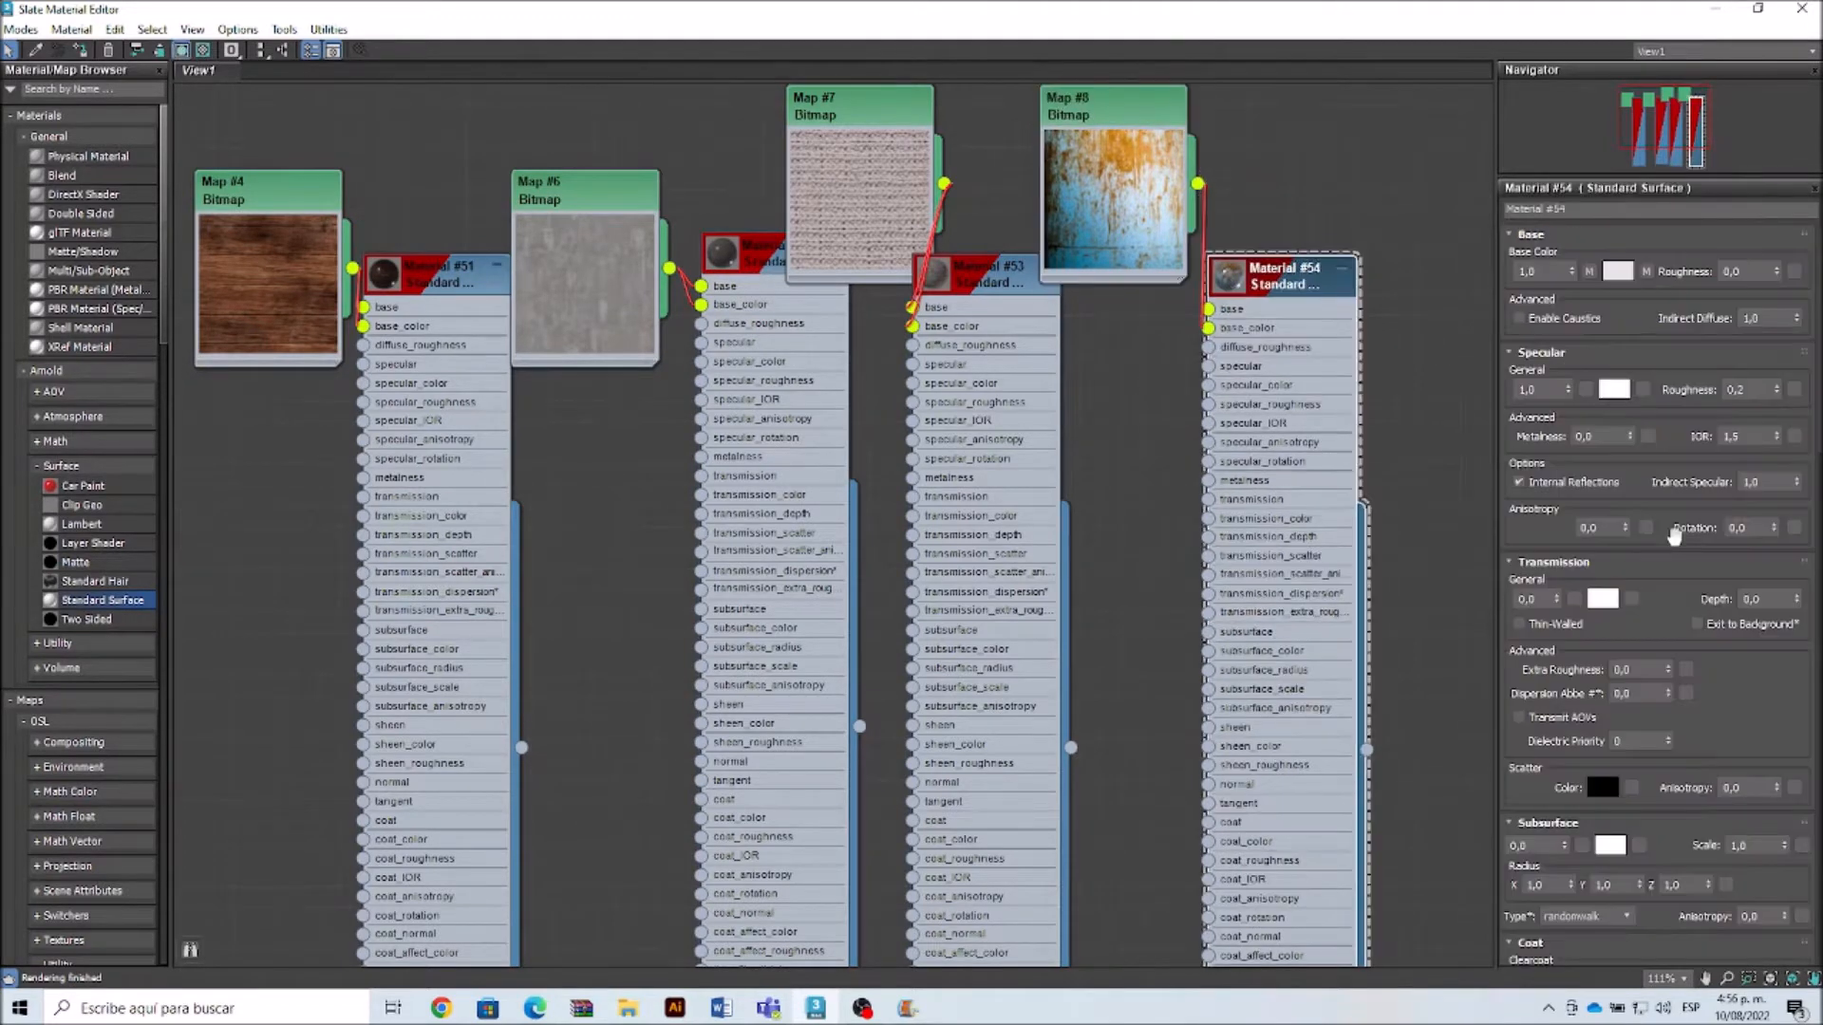
left_click_drag(1550, 391, 1503, 391)
key("Return")
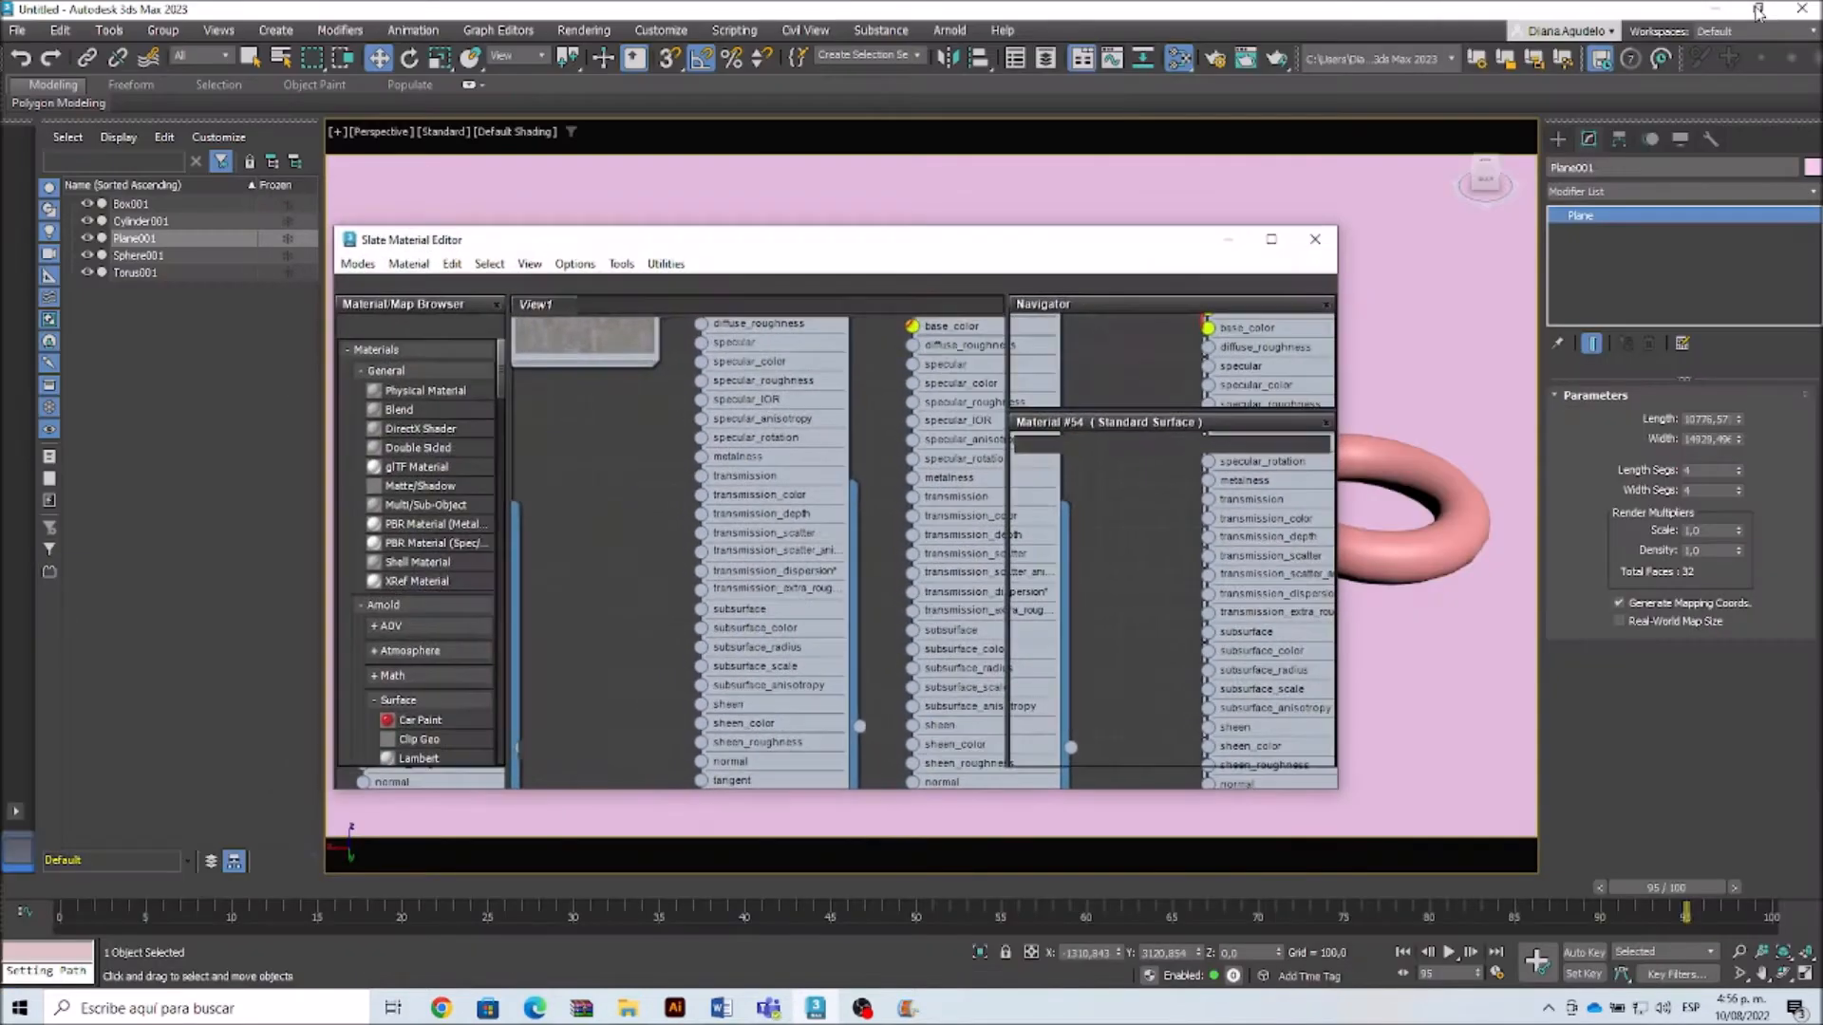
Step: Shrink the Slate Material Editor window, move it clear of the box, and assign the wood Material #51 to the box
left_click(1757, 9)
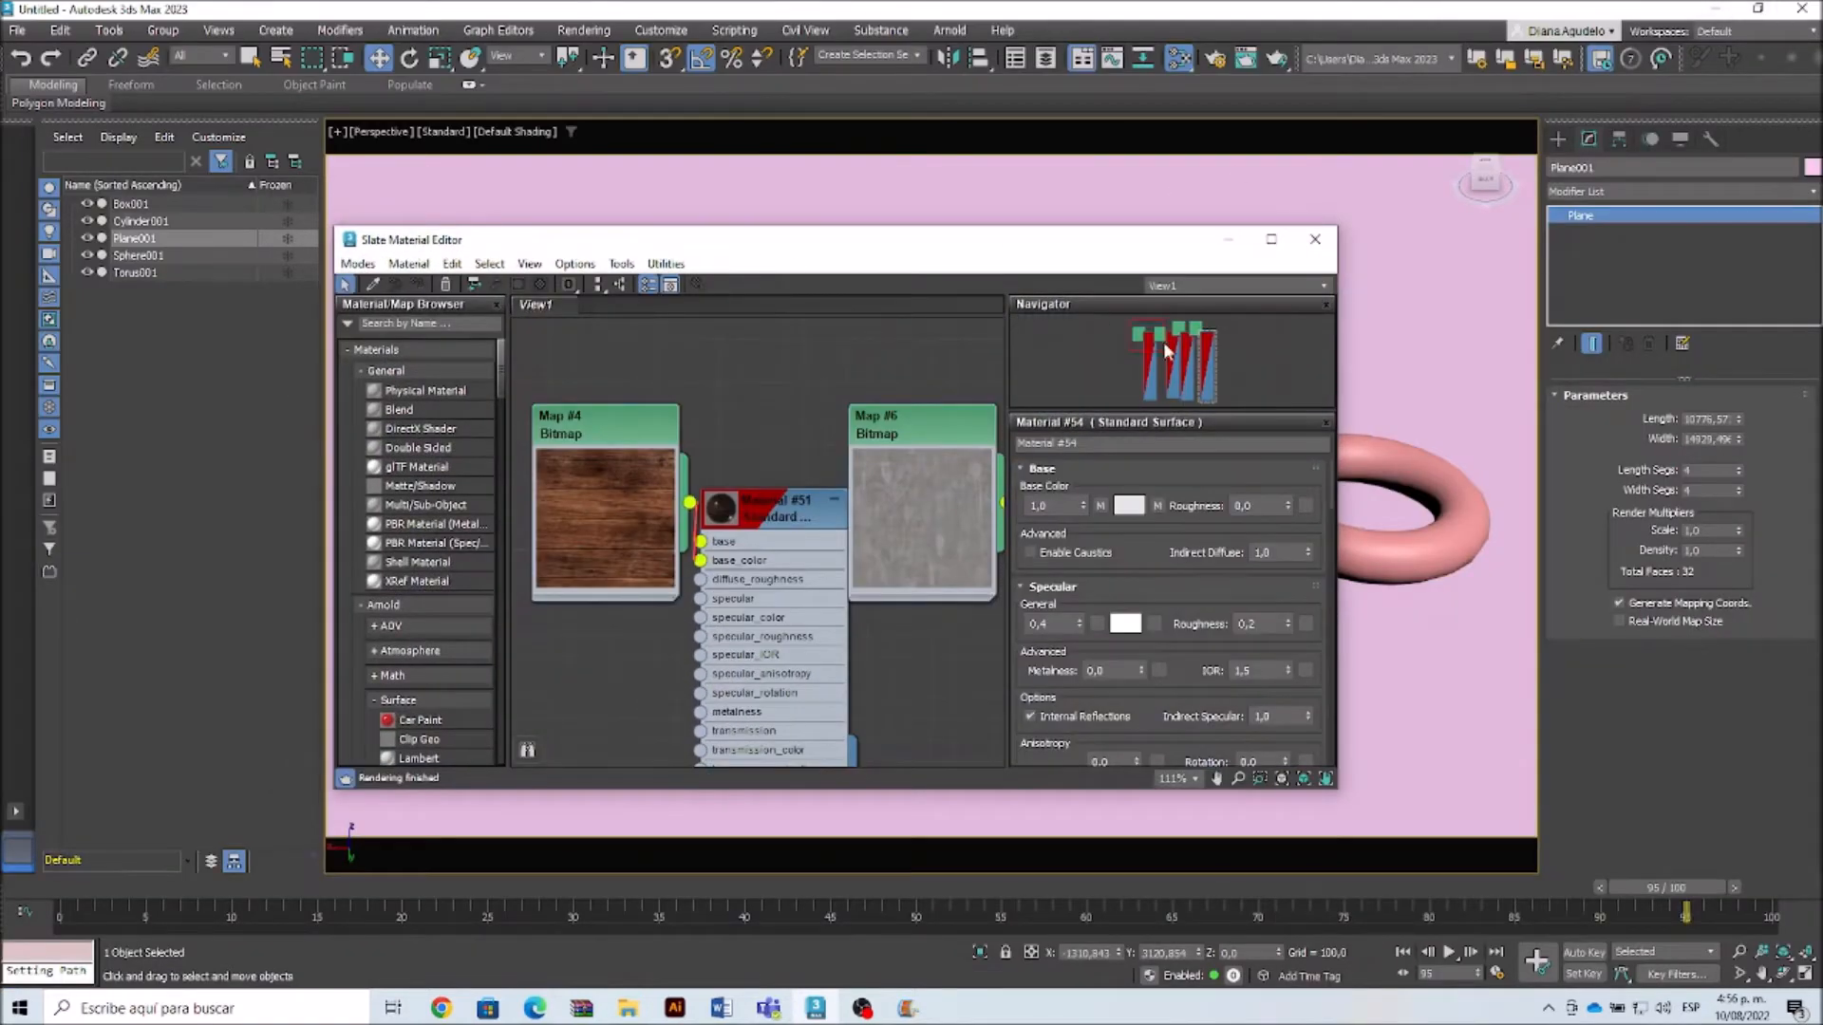
left_click_drag(906, 243, 1271, 381)
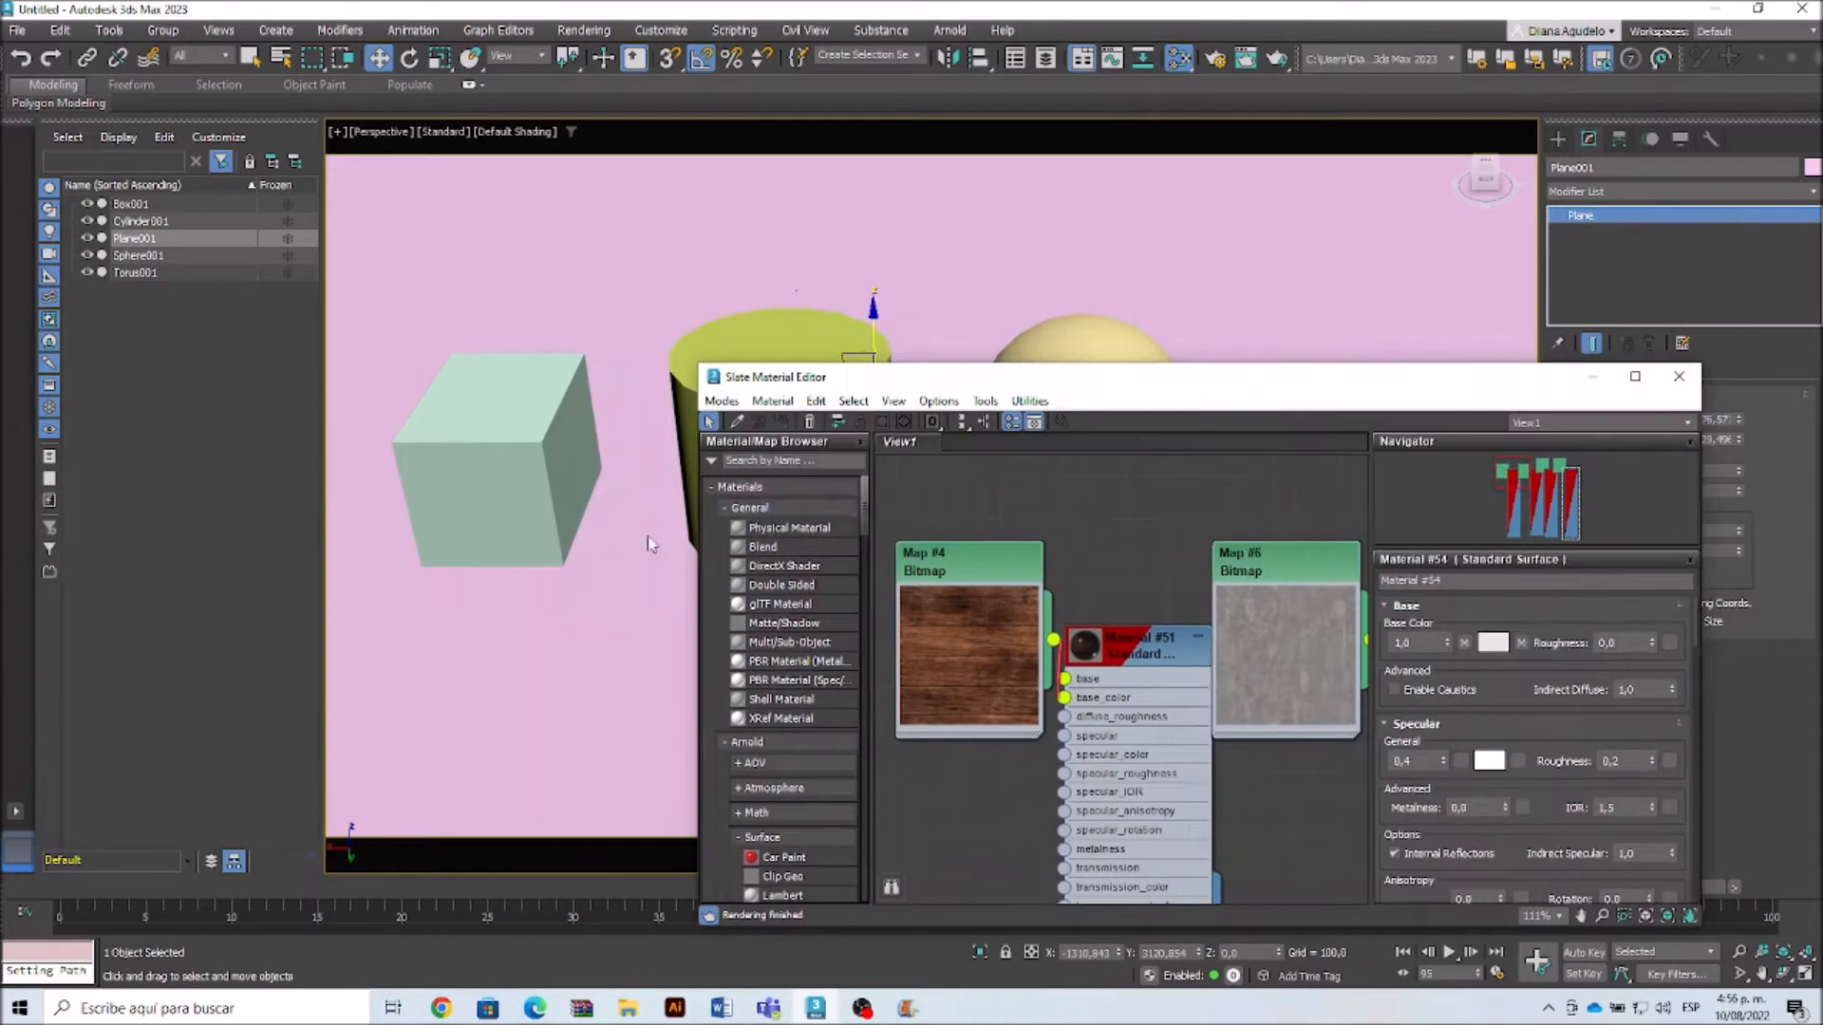
left_click(475, 486)
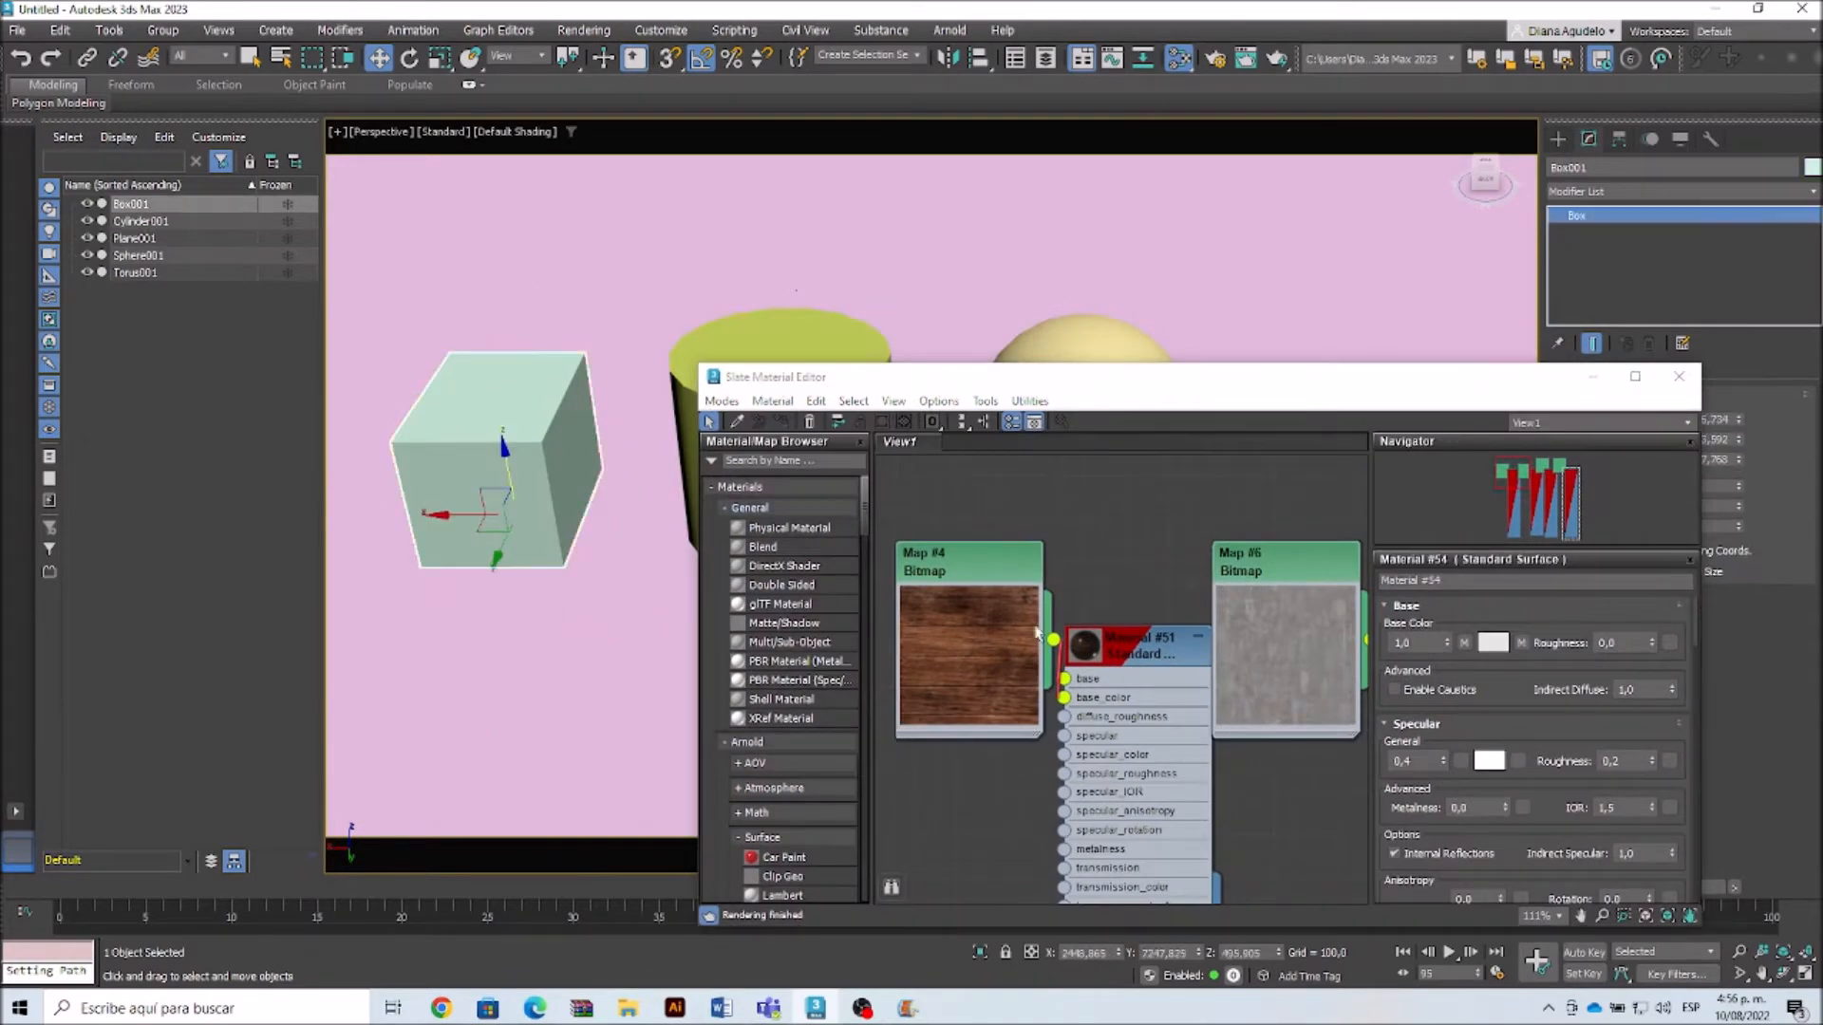
left_click(1104, 646)
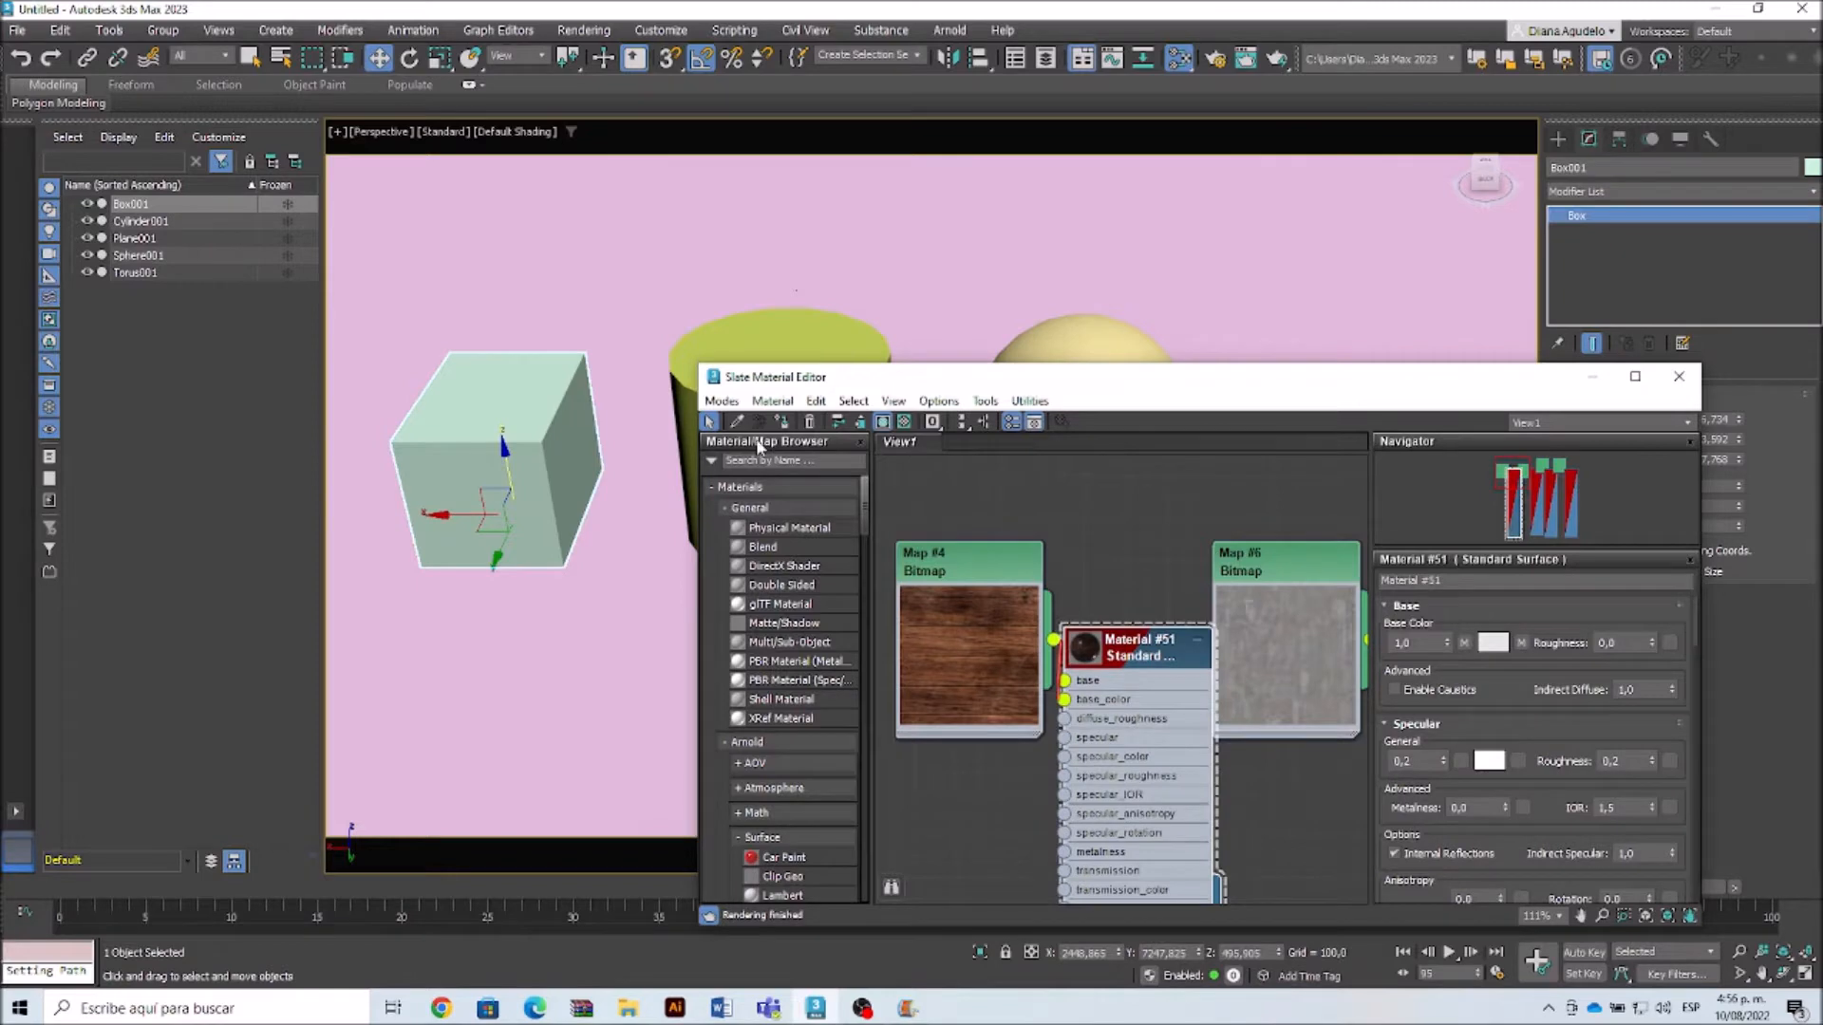
left_click(782, 423)
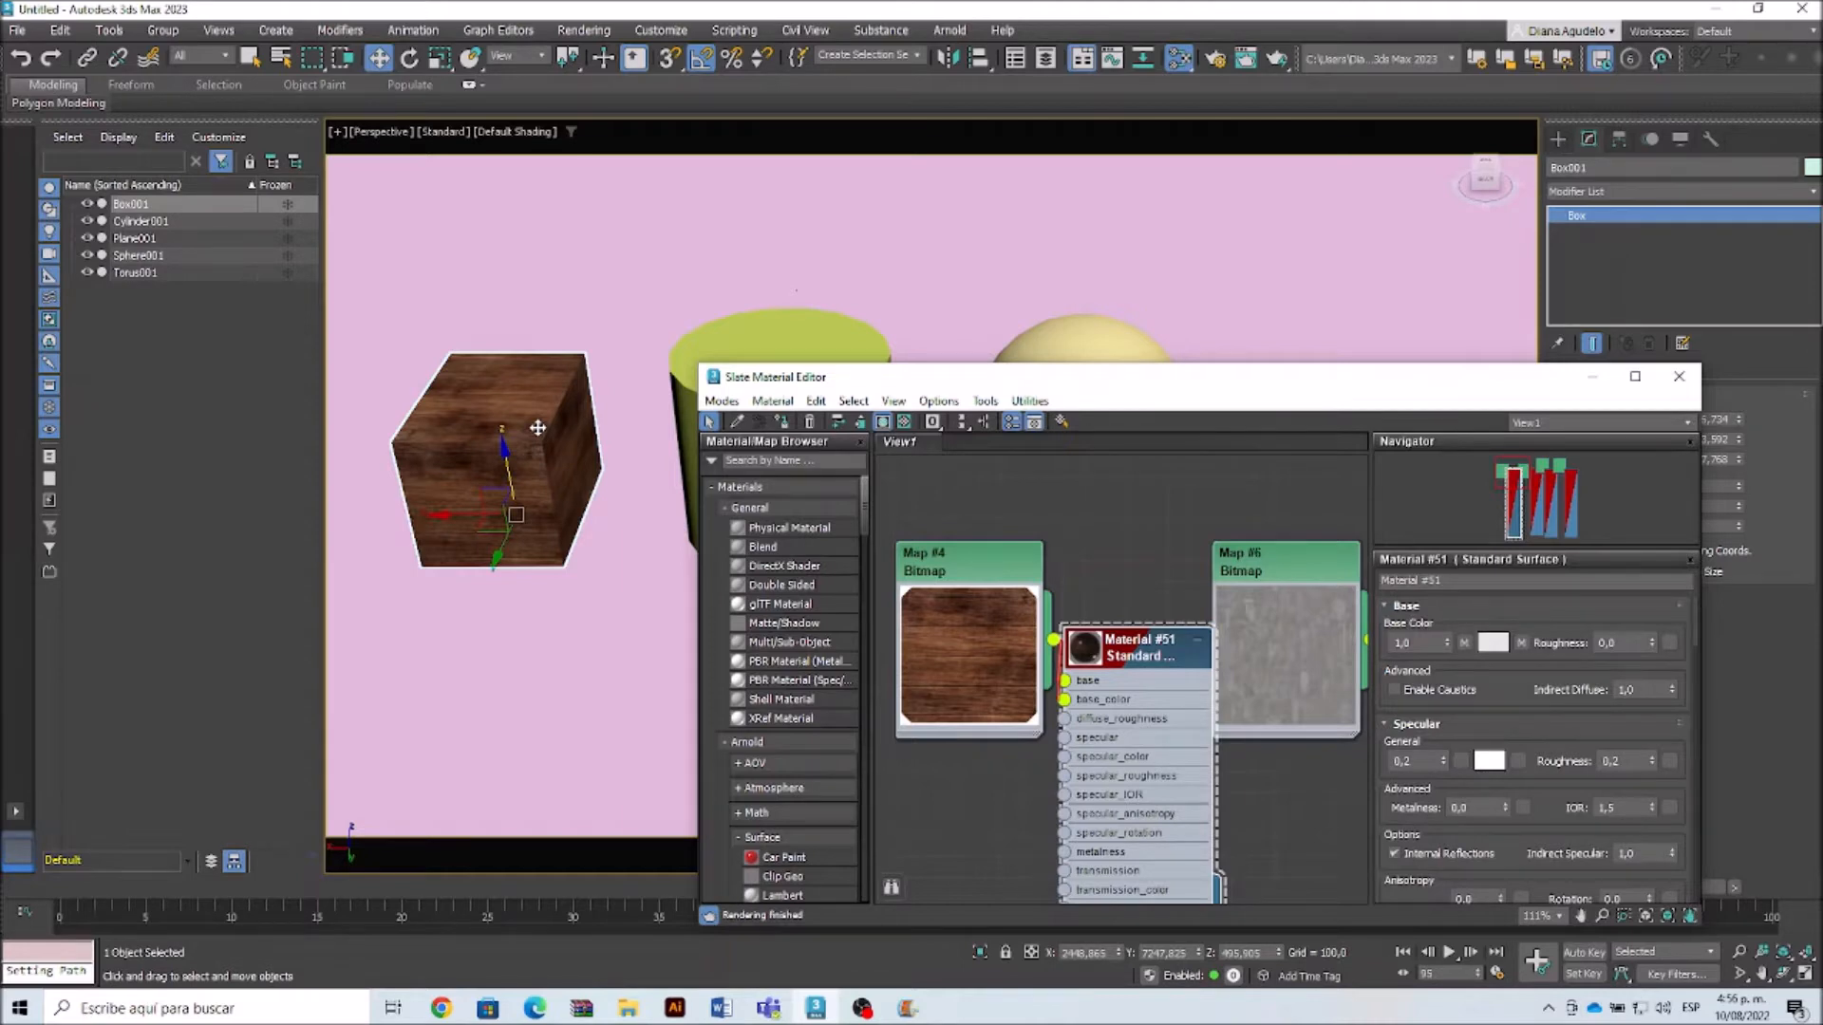
Step: Move the Slate Material Editor window clear of the primitives and assign the concrete Material #52 to the cylinder
left_click_drag(1160, 382, 1089, 459)
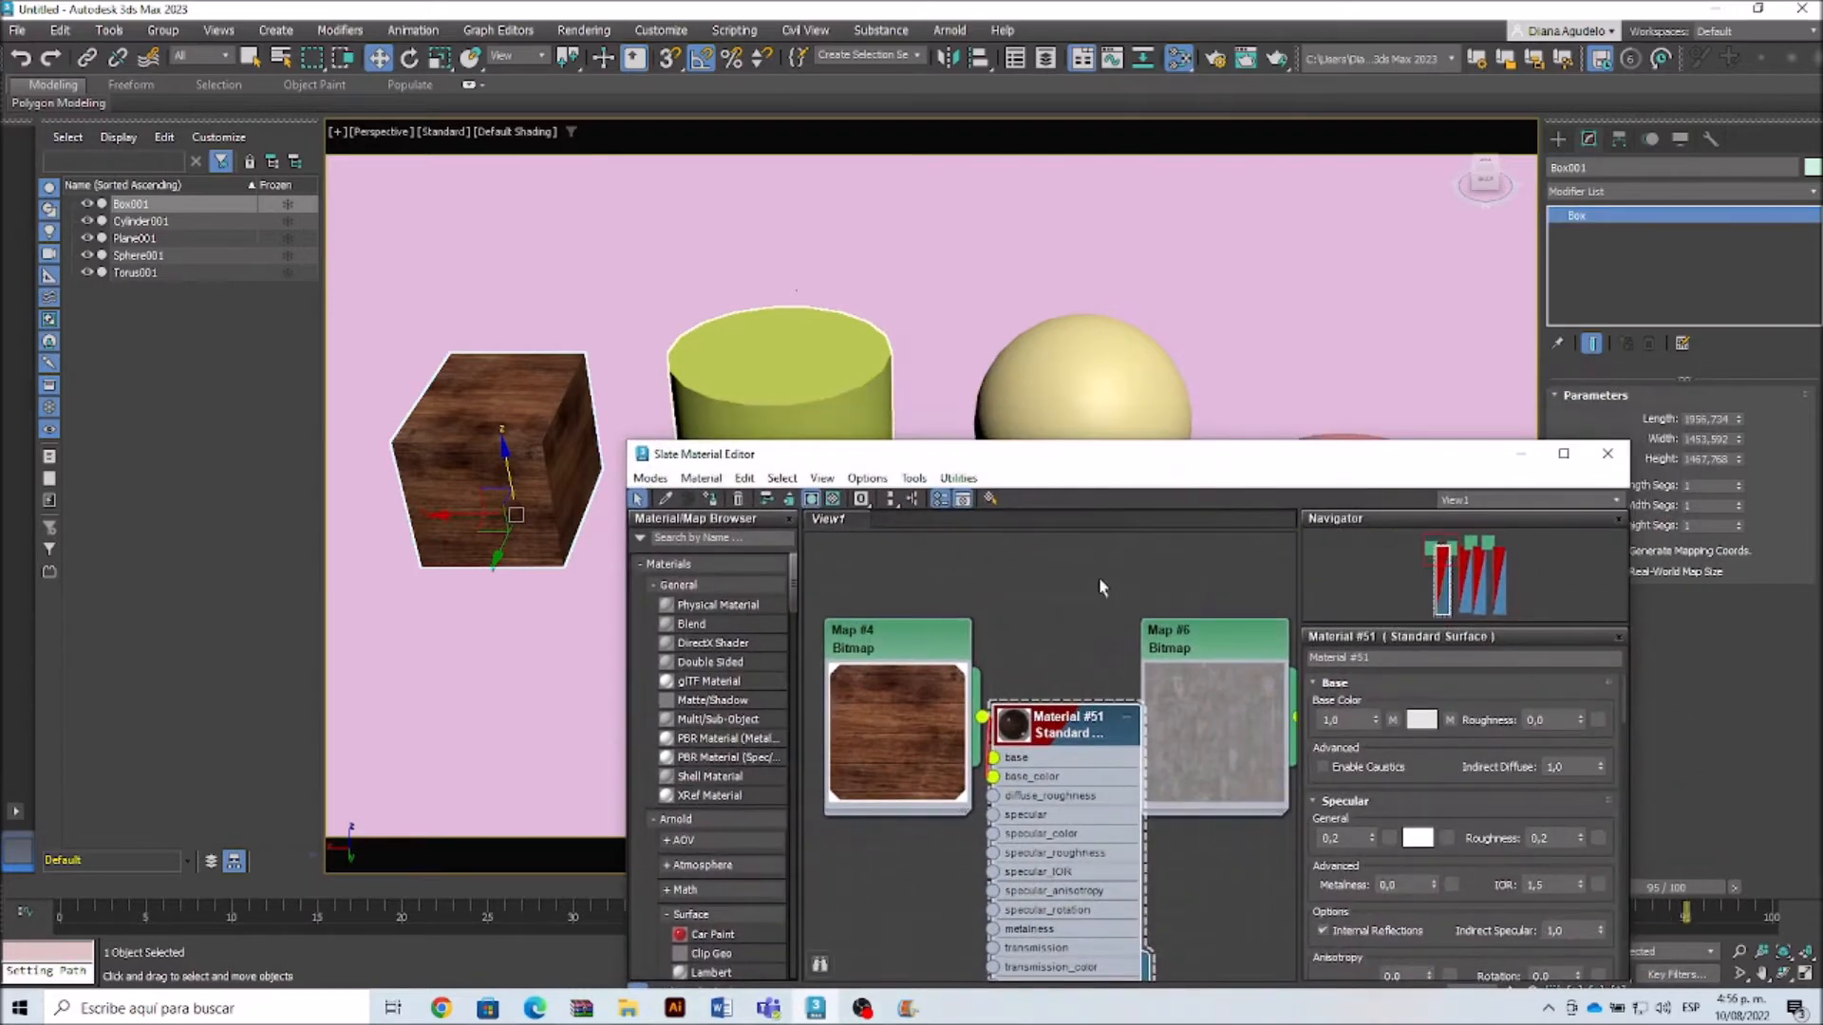
left_click(865, 400)
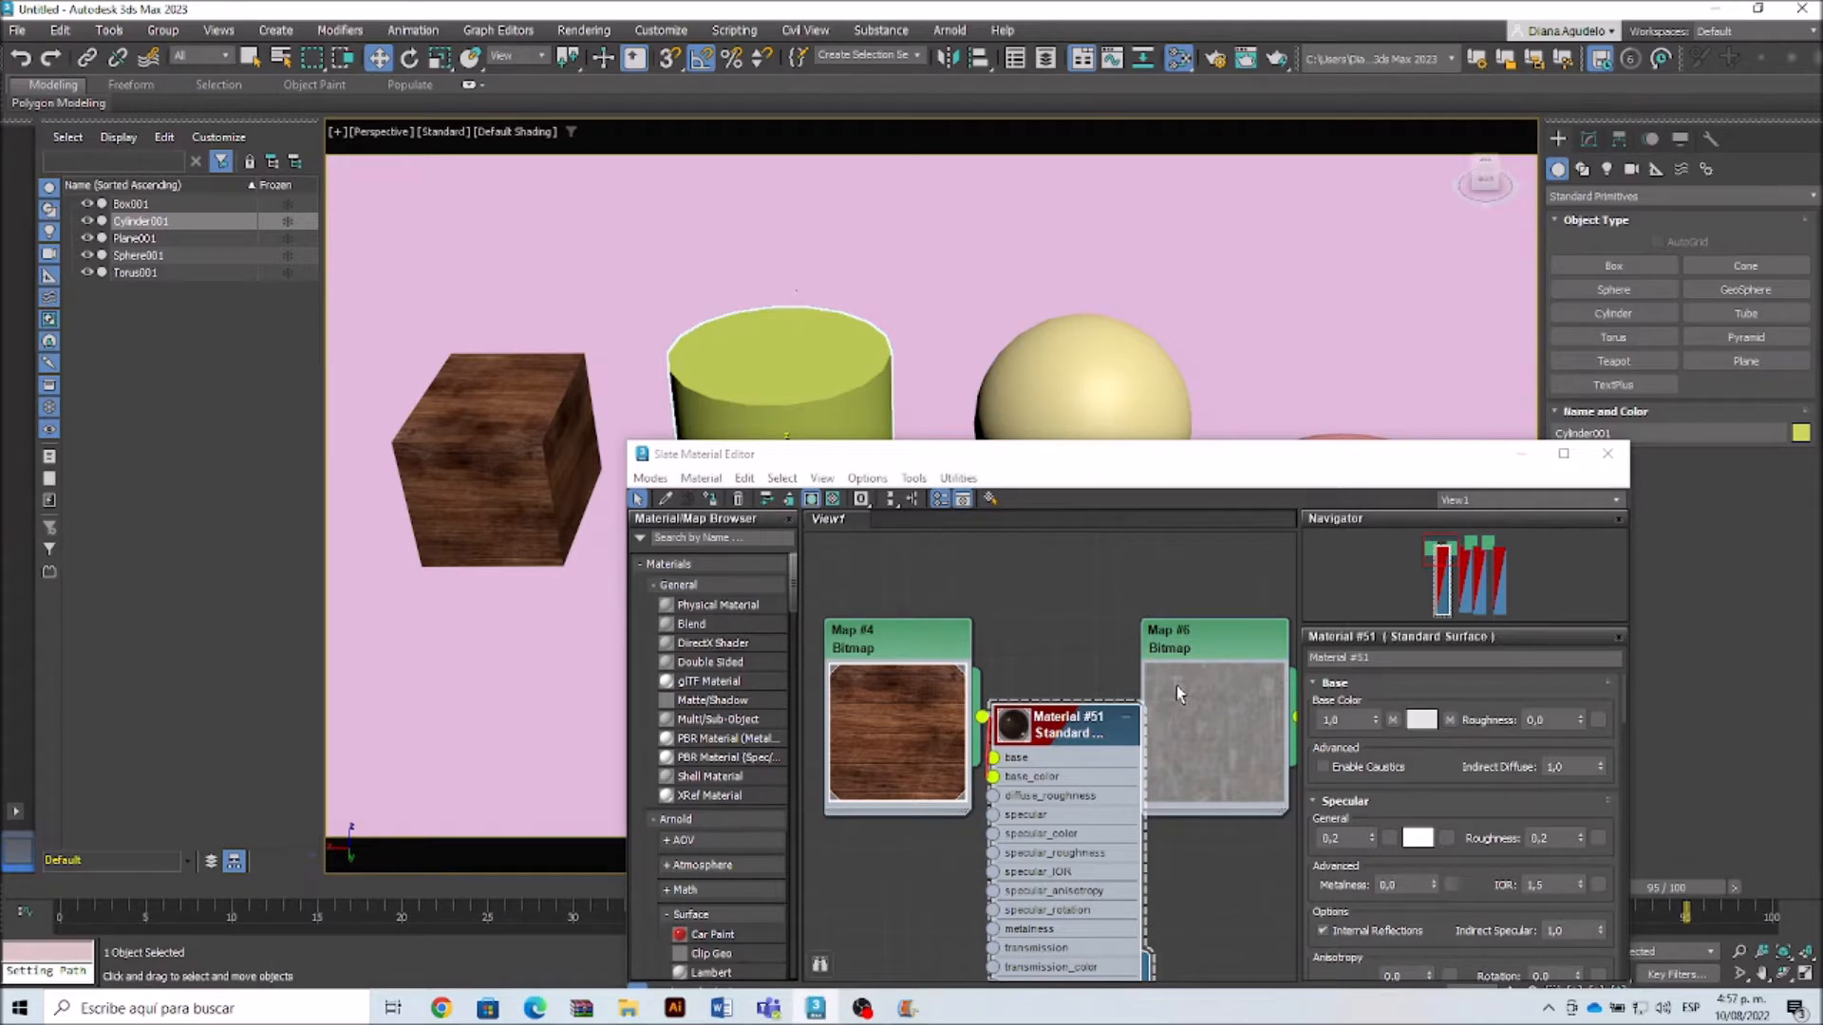
left_click(1222, 577)
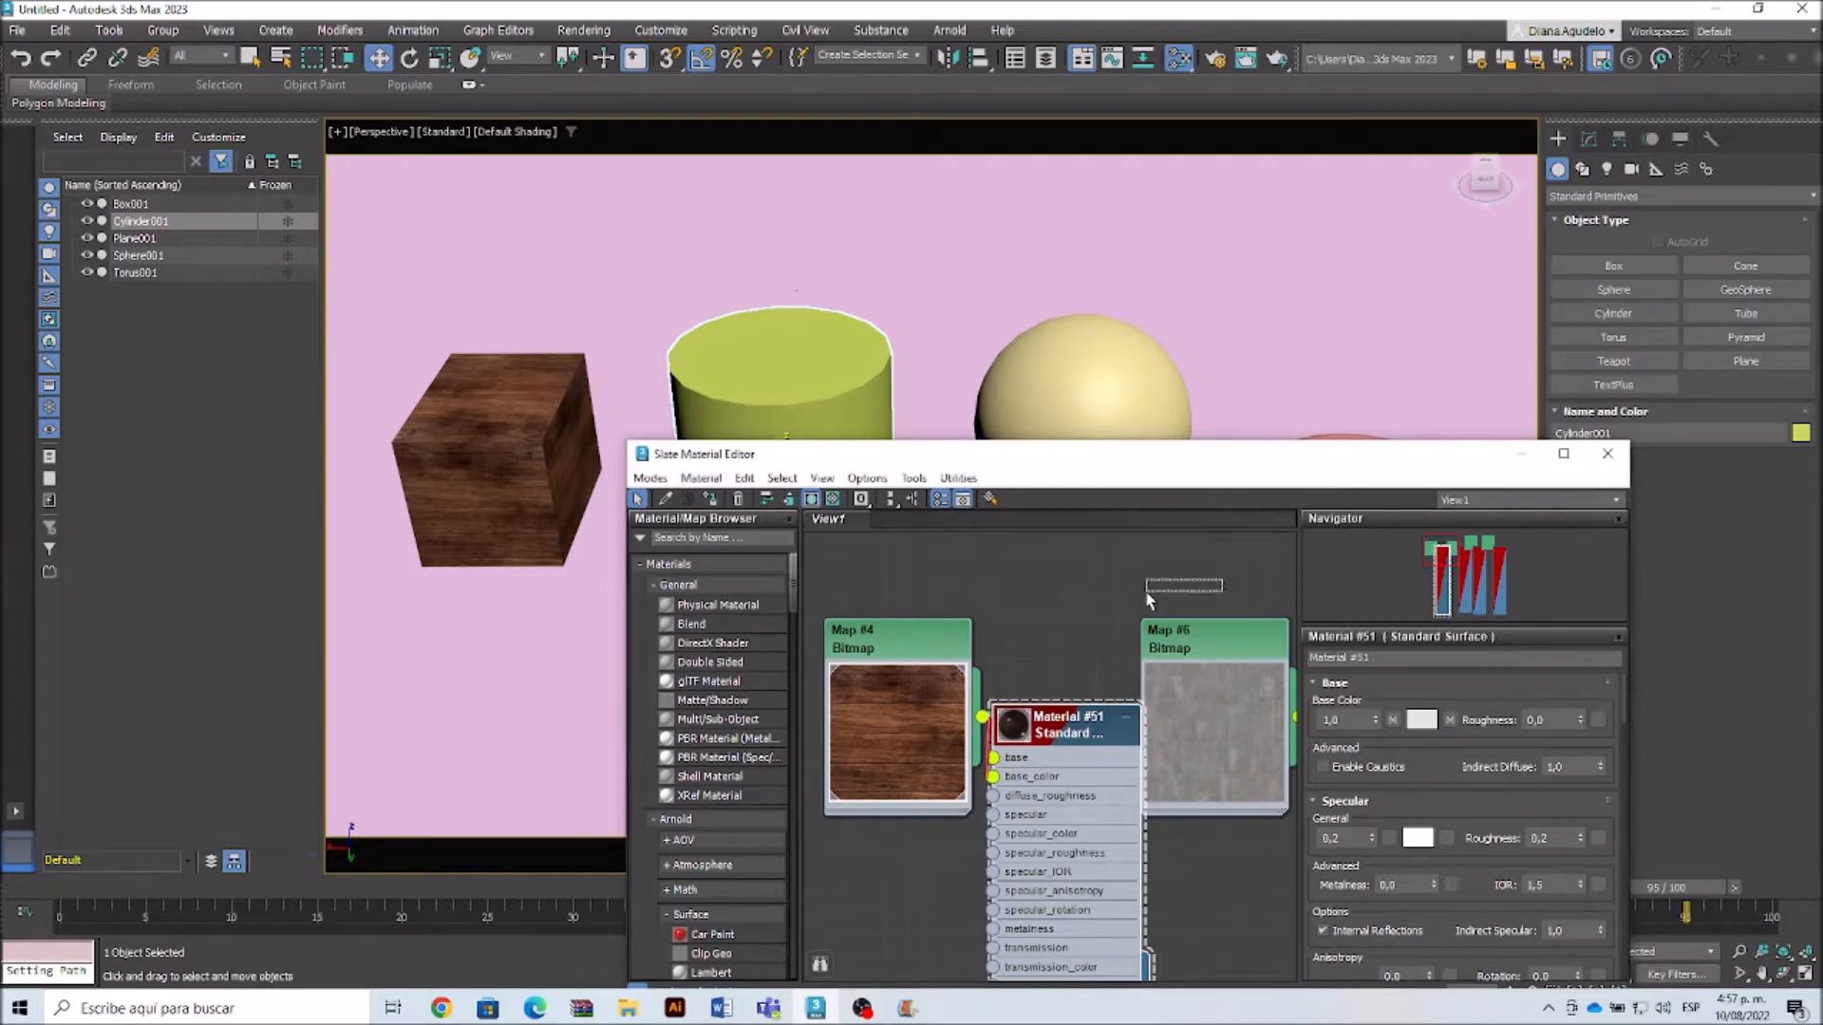
right_click(1176, 575)
left_click(1044, 579)
middle_click_drag(1133, 575, 878, 570)
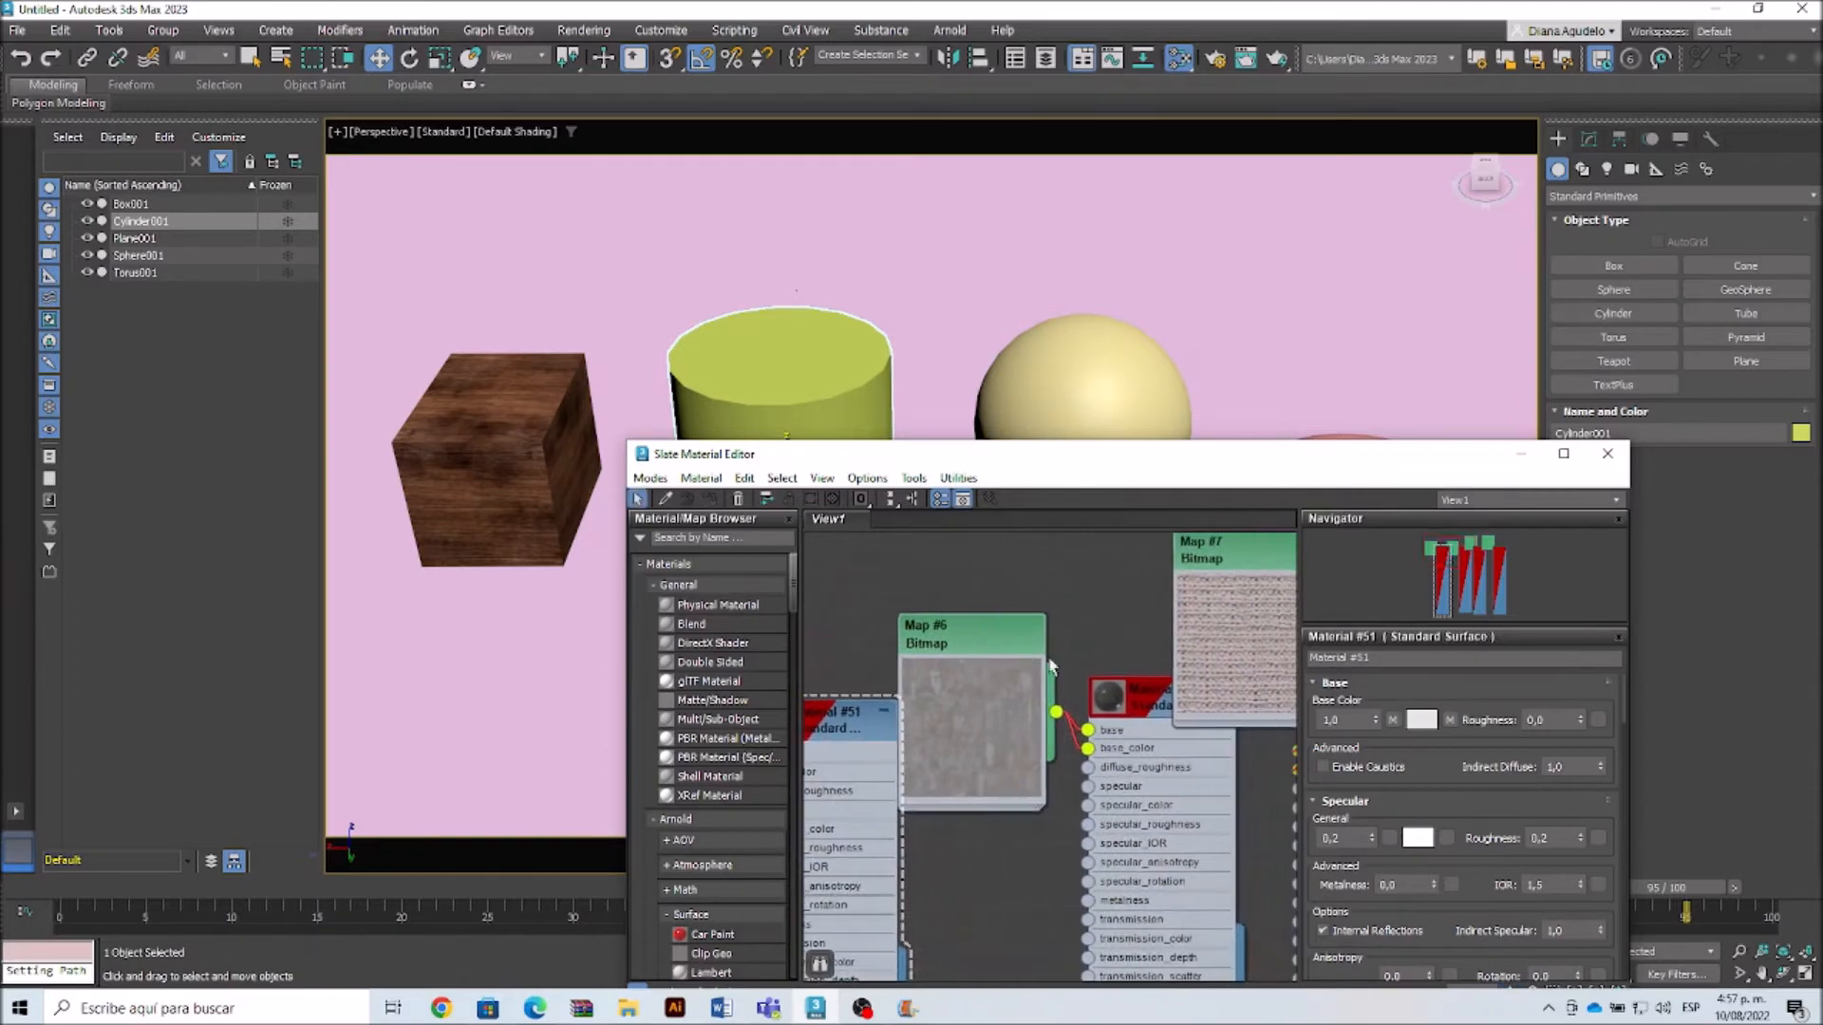
left_click(1142, 723)
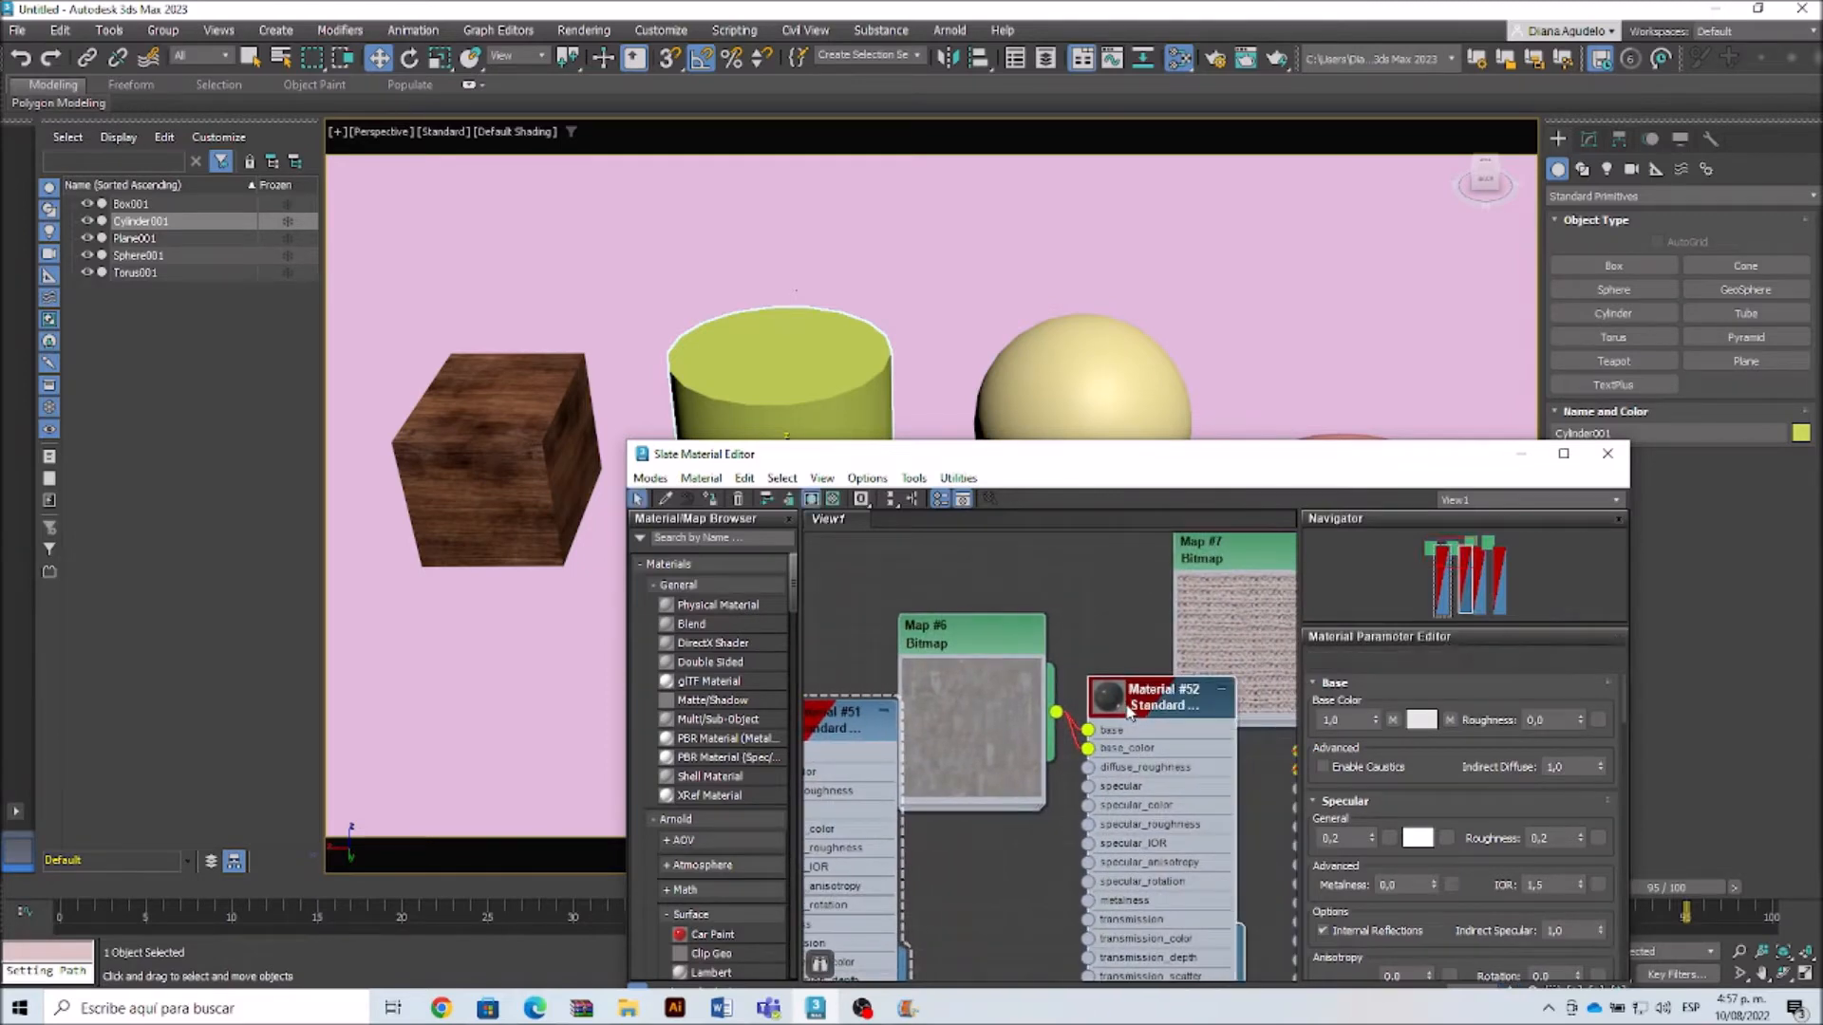
left_click(710, 500)
Step: Check the concrete texture on the cylinder and assign the wool Material #53 to the sphere
middle_click_drag(789, 313, 827, 242)
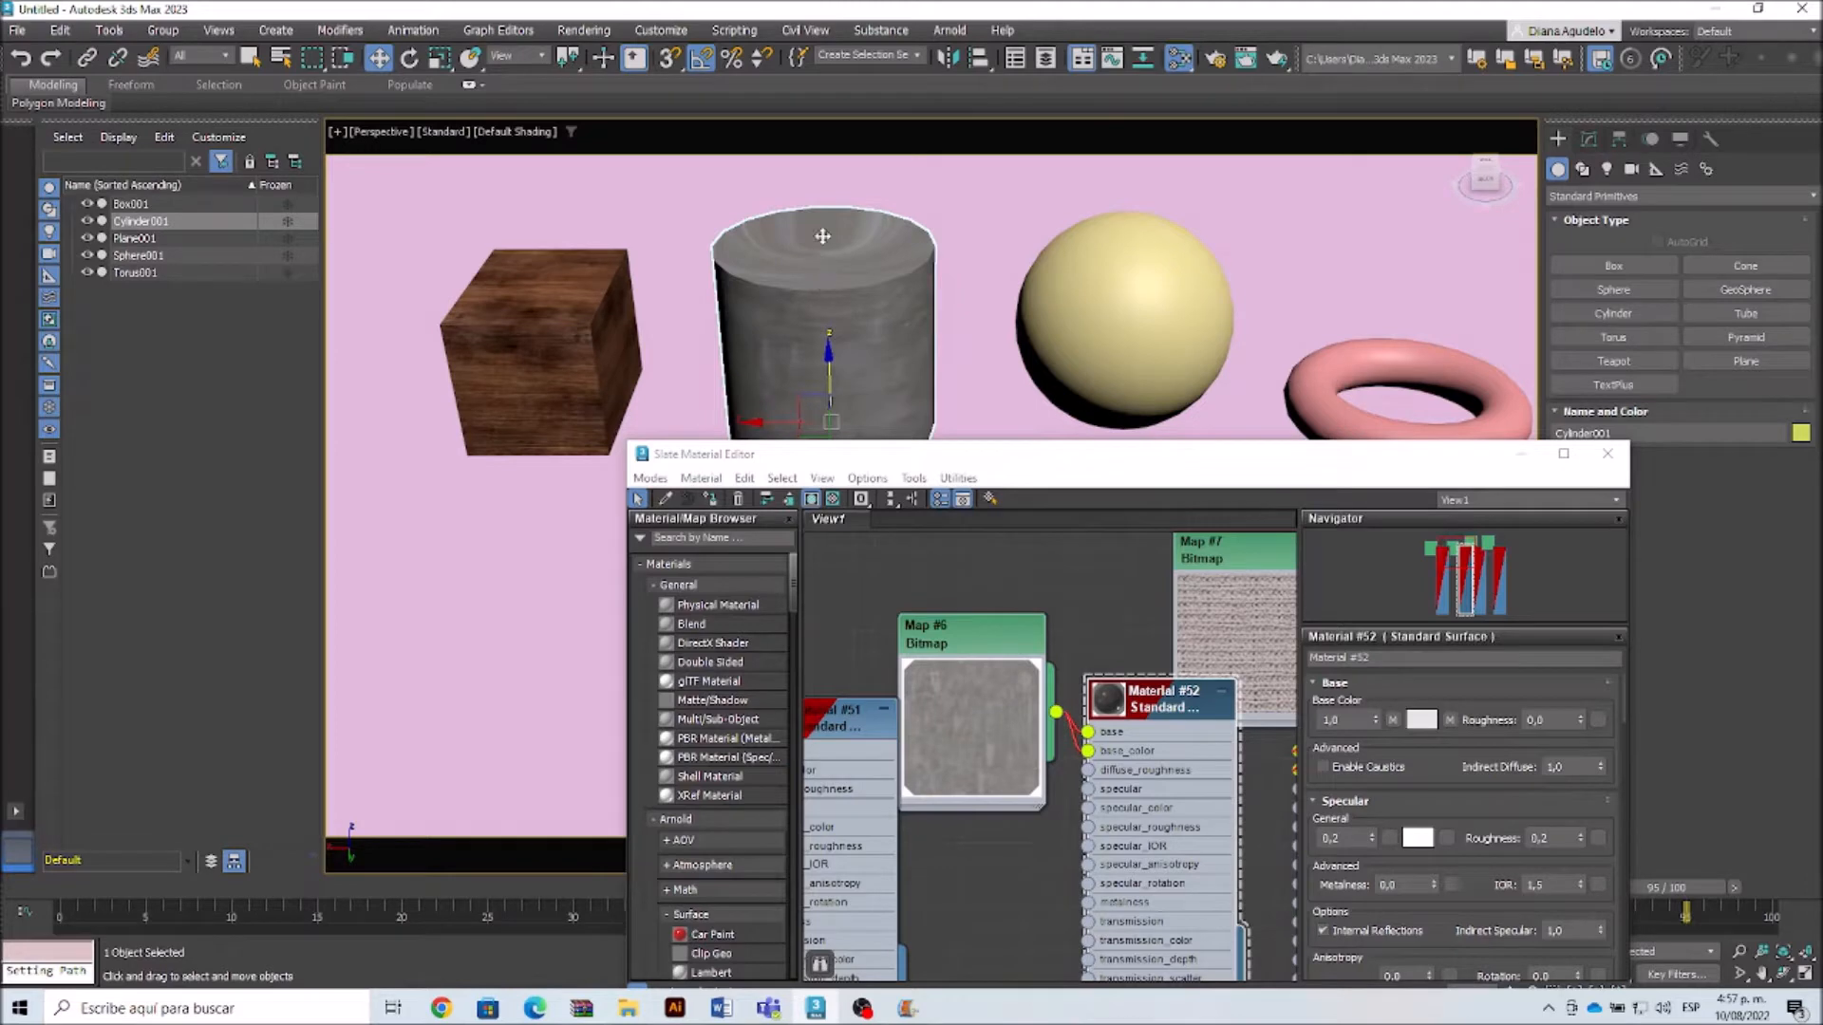
scroll(822, 234, "up", 5)
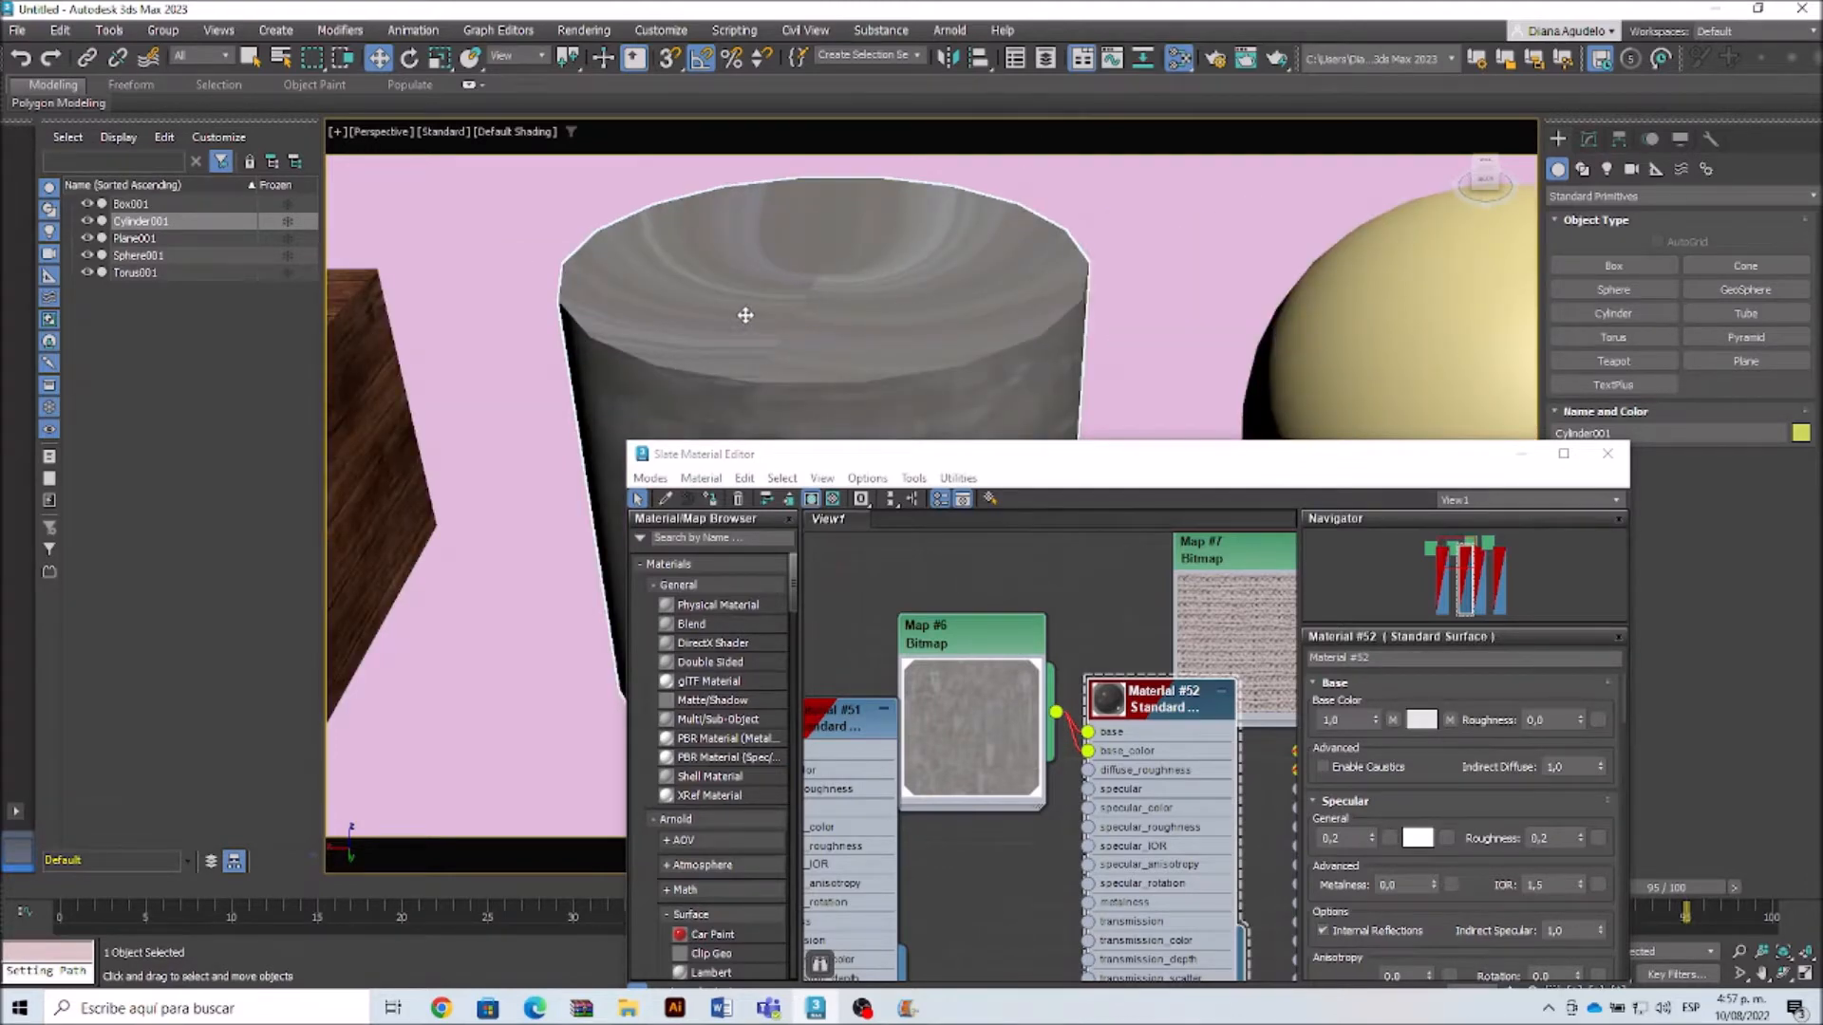
scroll(744, 313, "down", 6)
scroll(745, 316, "up", 2)
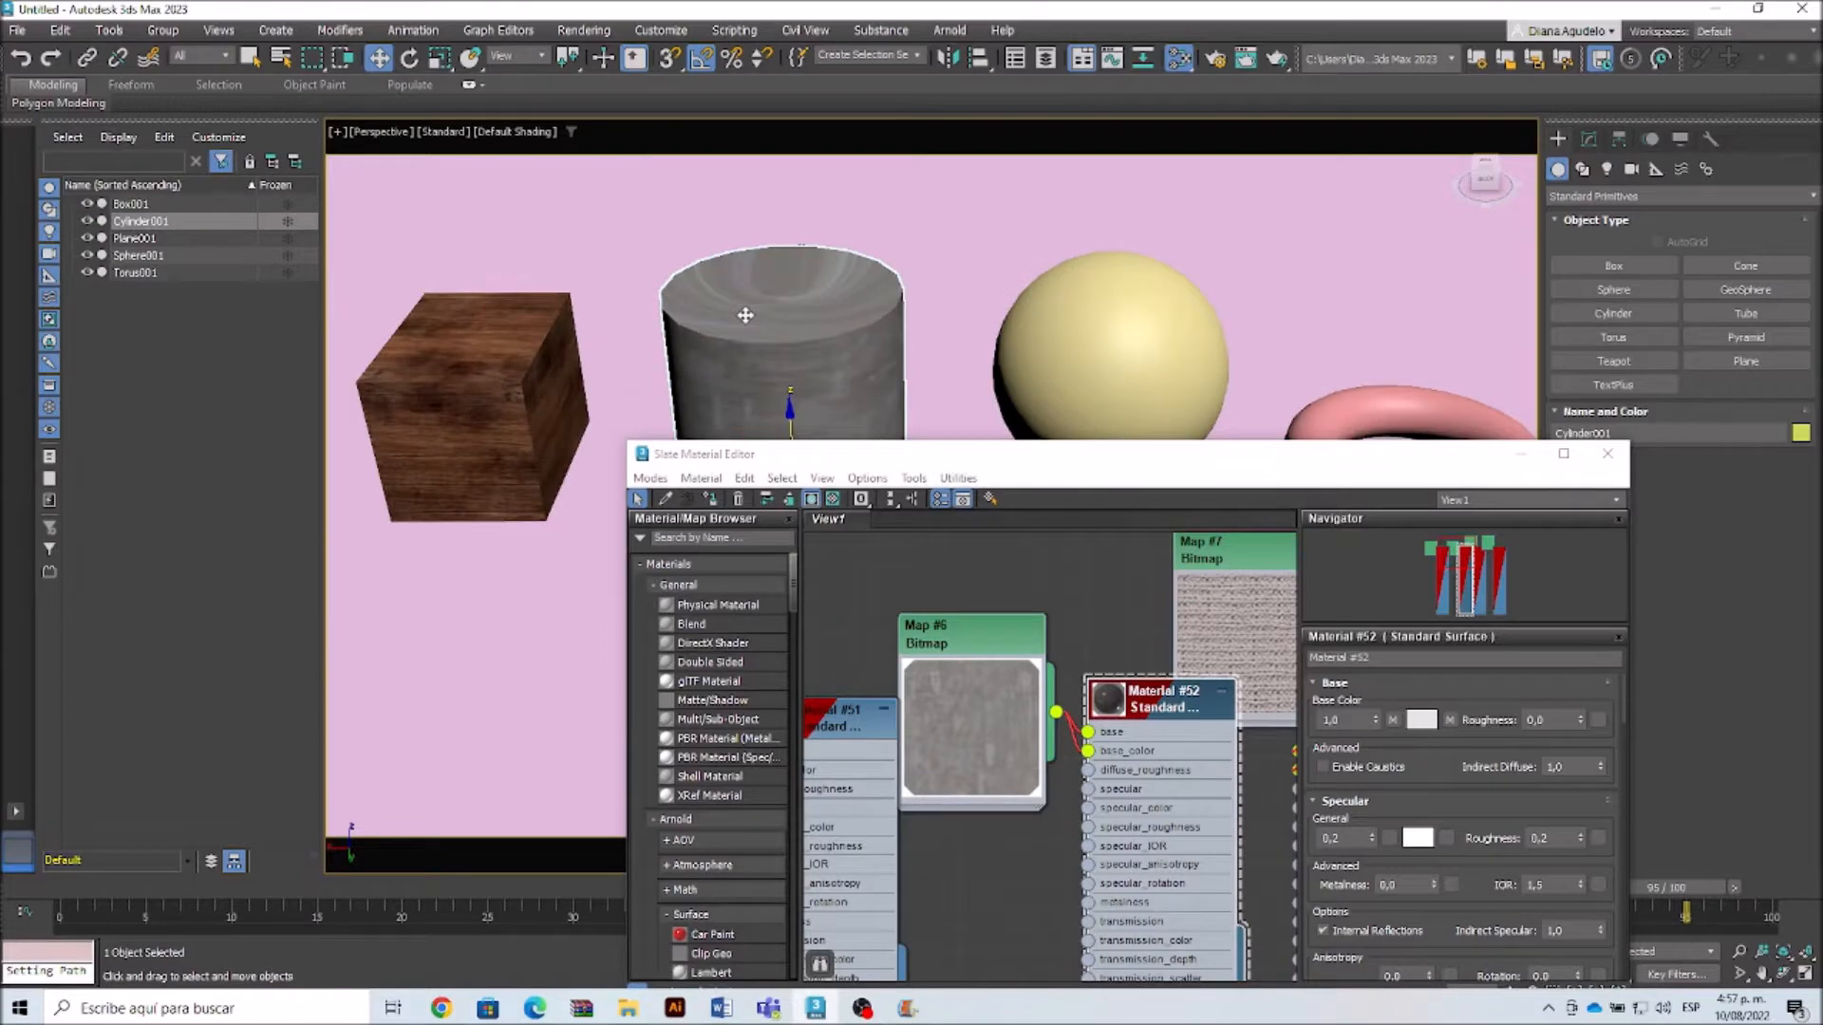
middle_click_drag(745, 315, 728, 228)
middle_click_drag(709, 271, 678, 291)
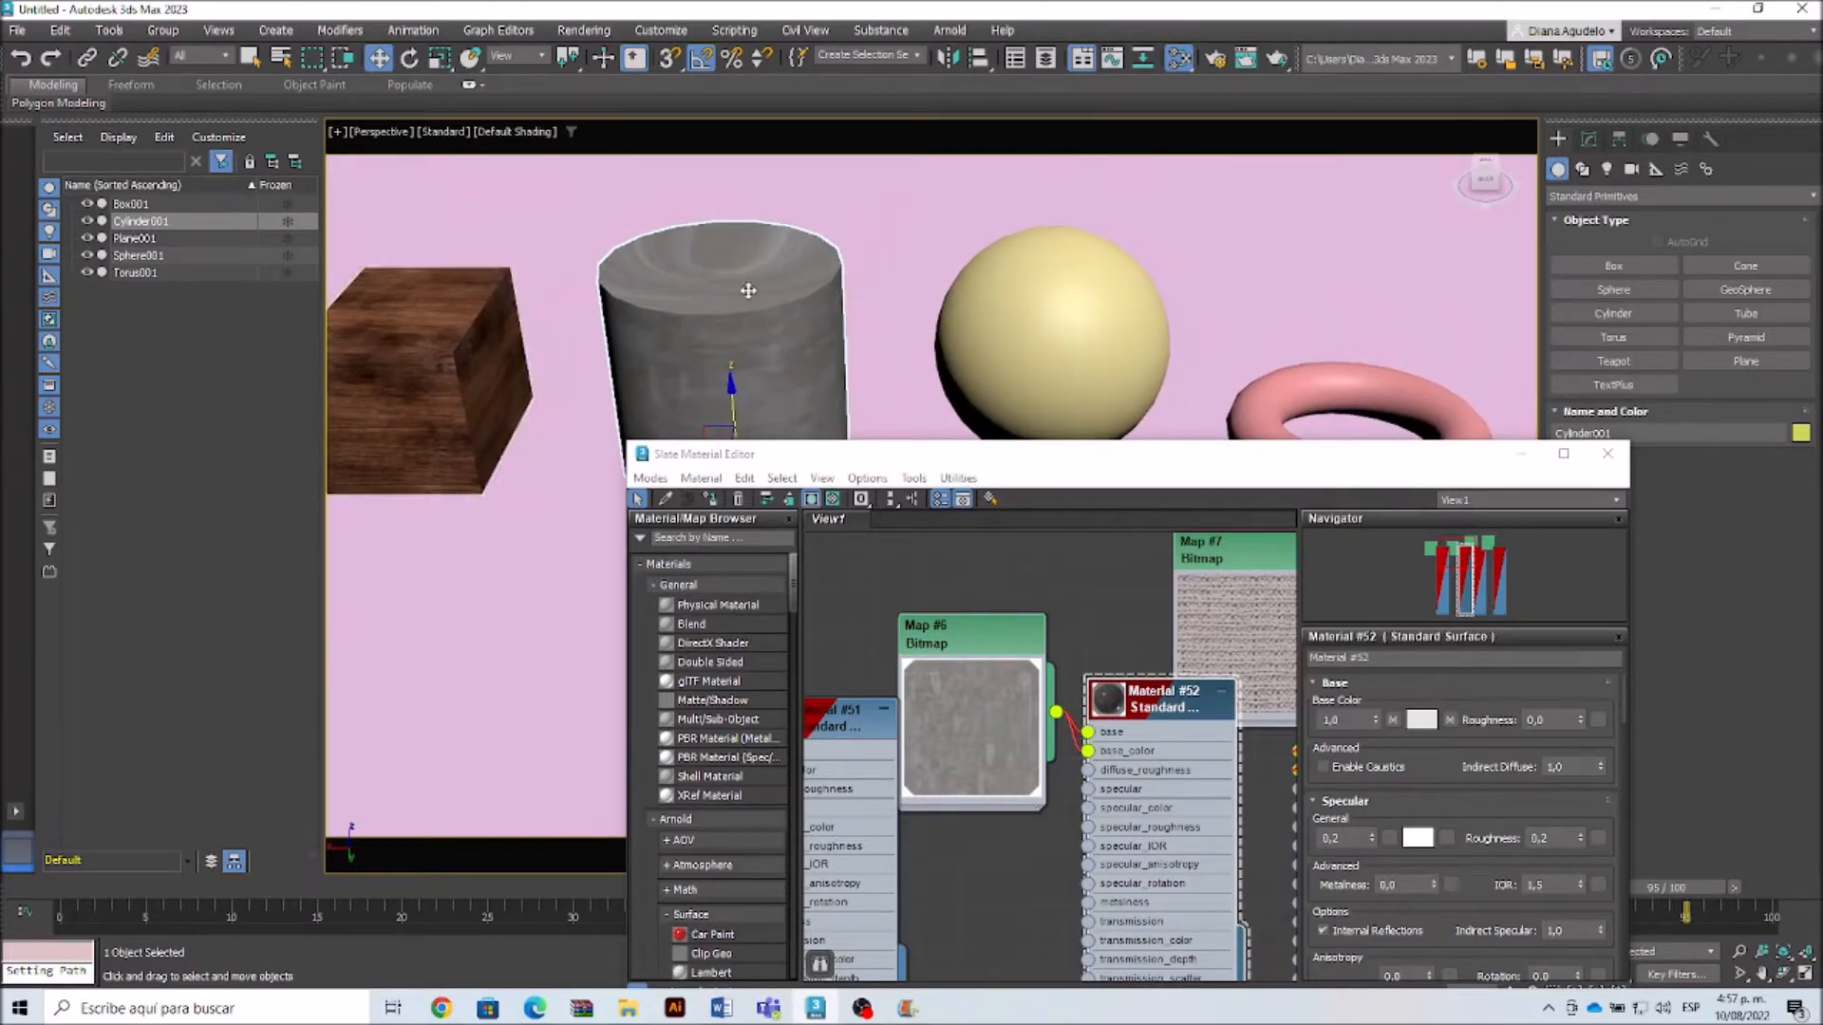
middle_click_drag(1099, 613, 895, 598)
left_click(1154, 714)
left_click(1005, 396)
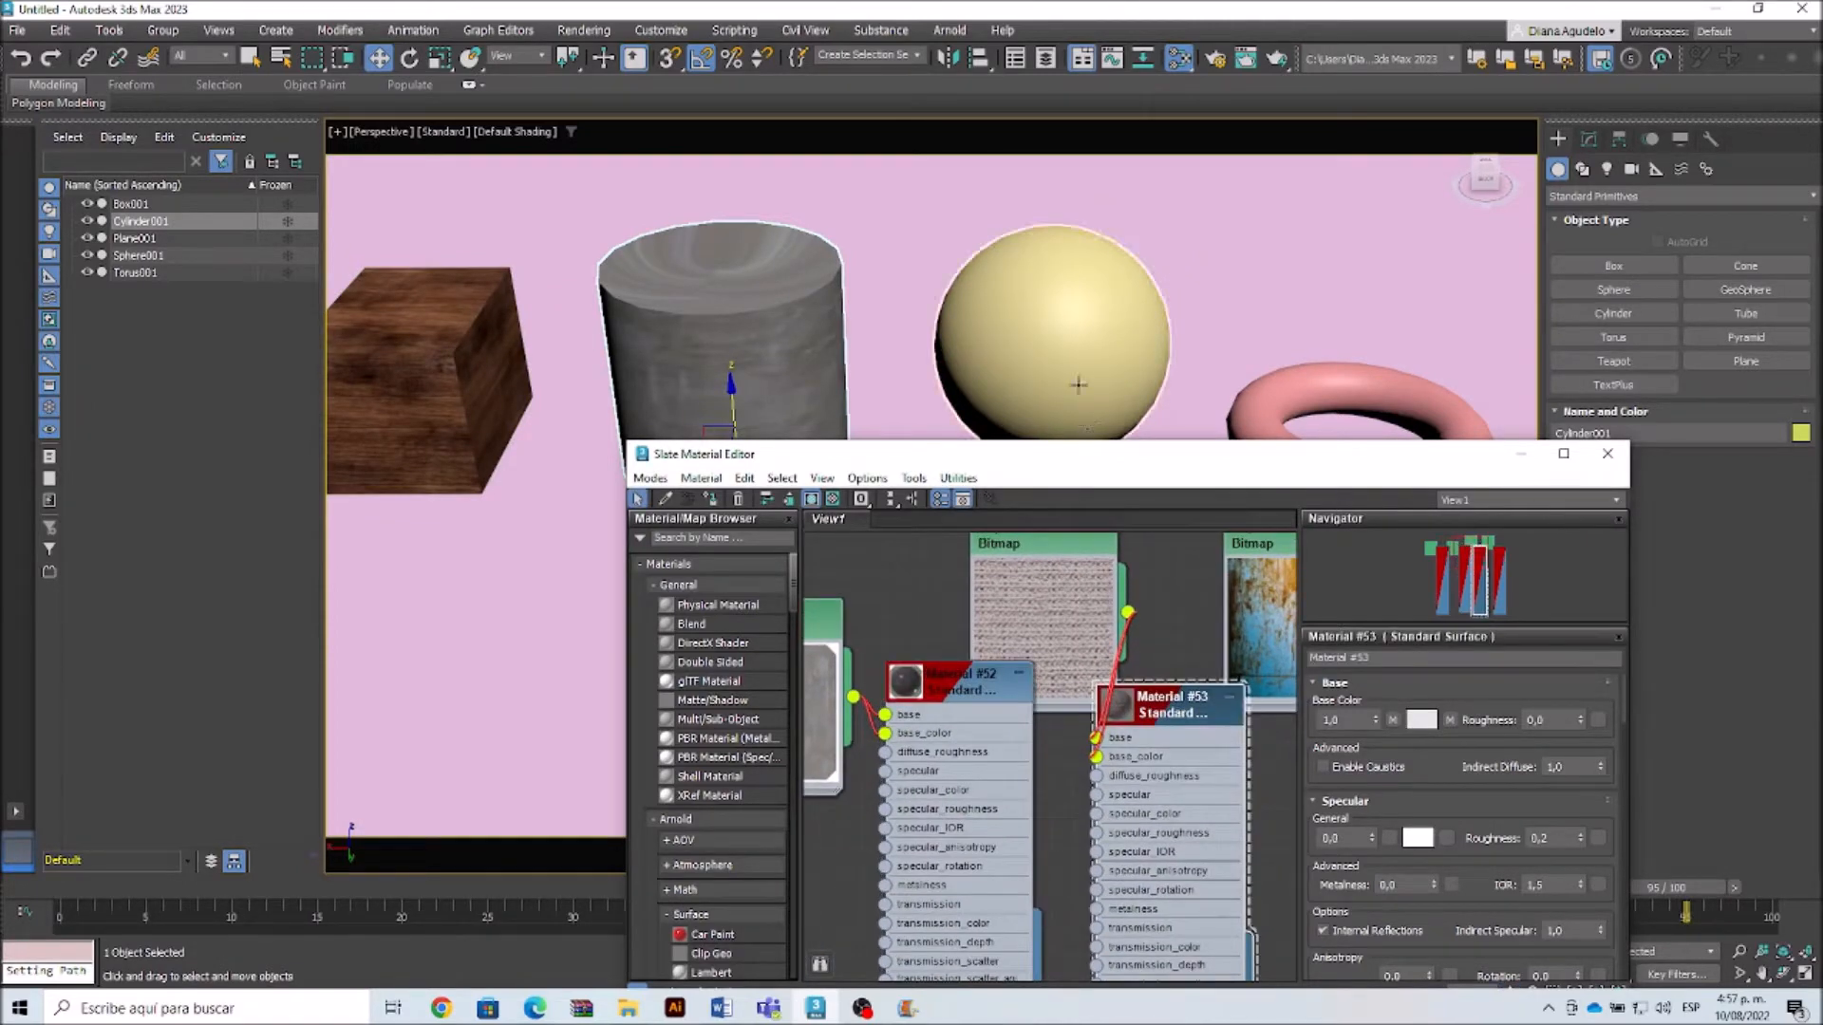
left_click(712, 504)
Step: Assign the rust Material #54 to the torus and close the Slate Material Editor
middle_click_drag(1153, 318, 947, 262)
scroll(947, 262, "down", 5)
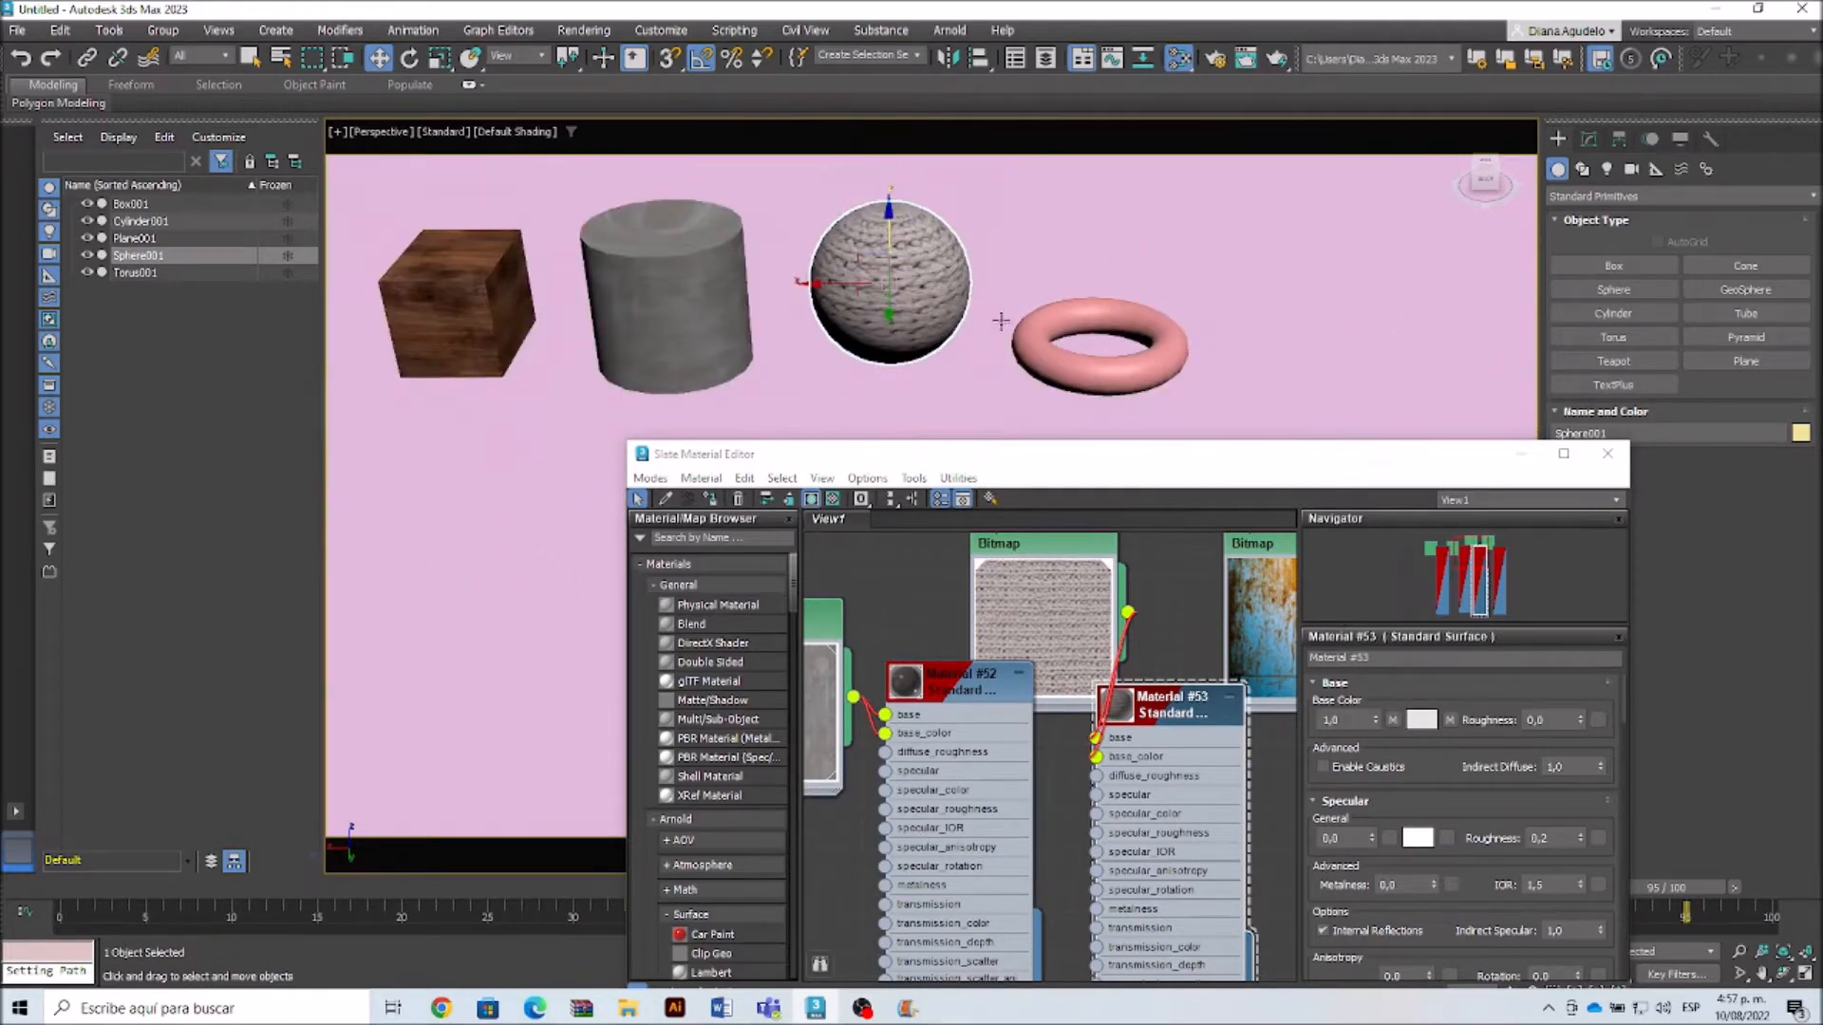
left_click(1109, 323)
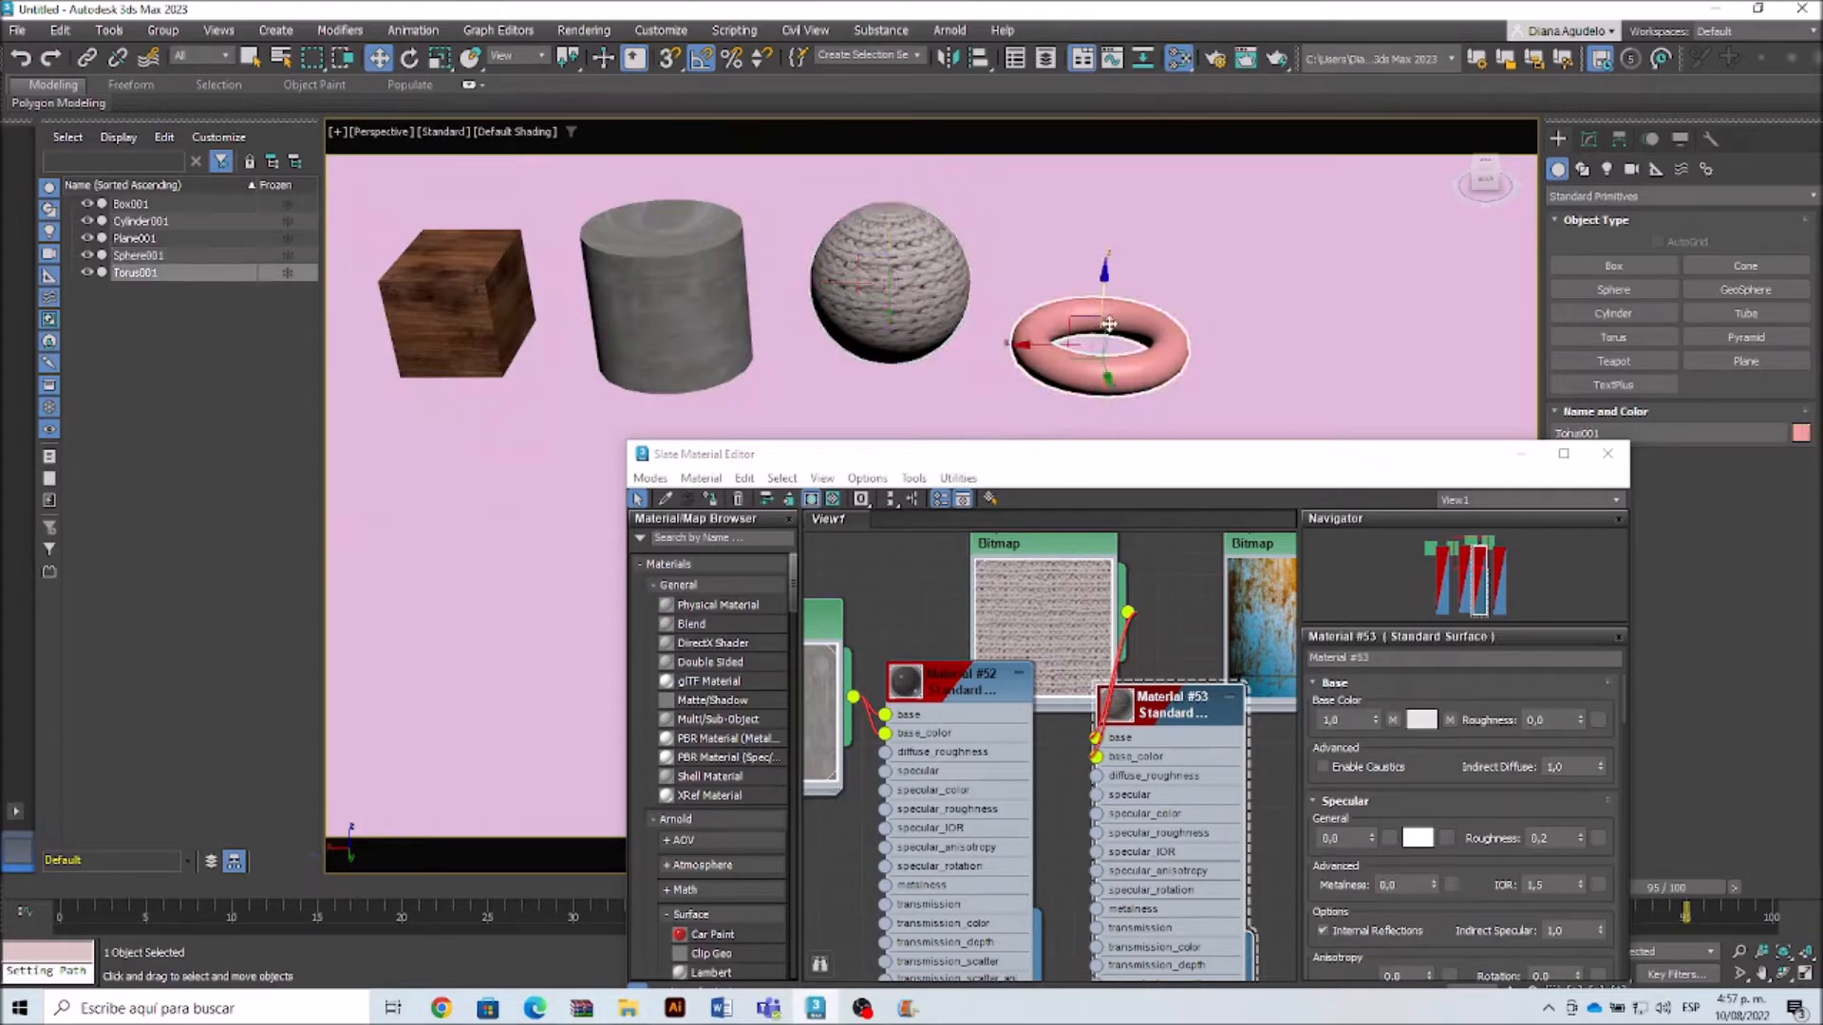
middle_click_drag(1175, 596, 964, 607)
left_click(1244, 716)
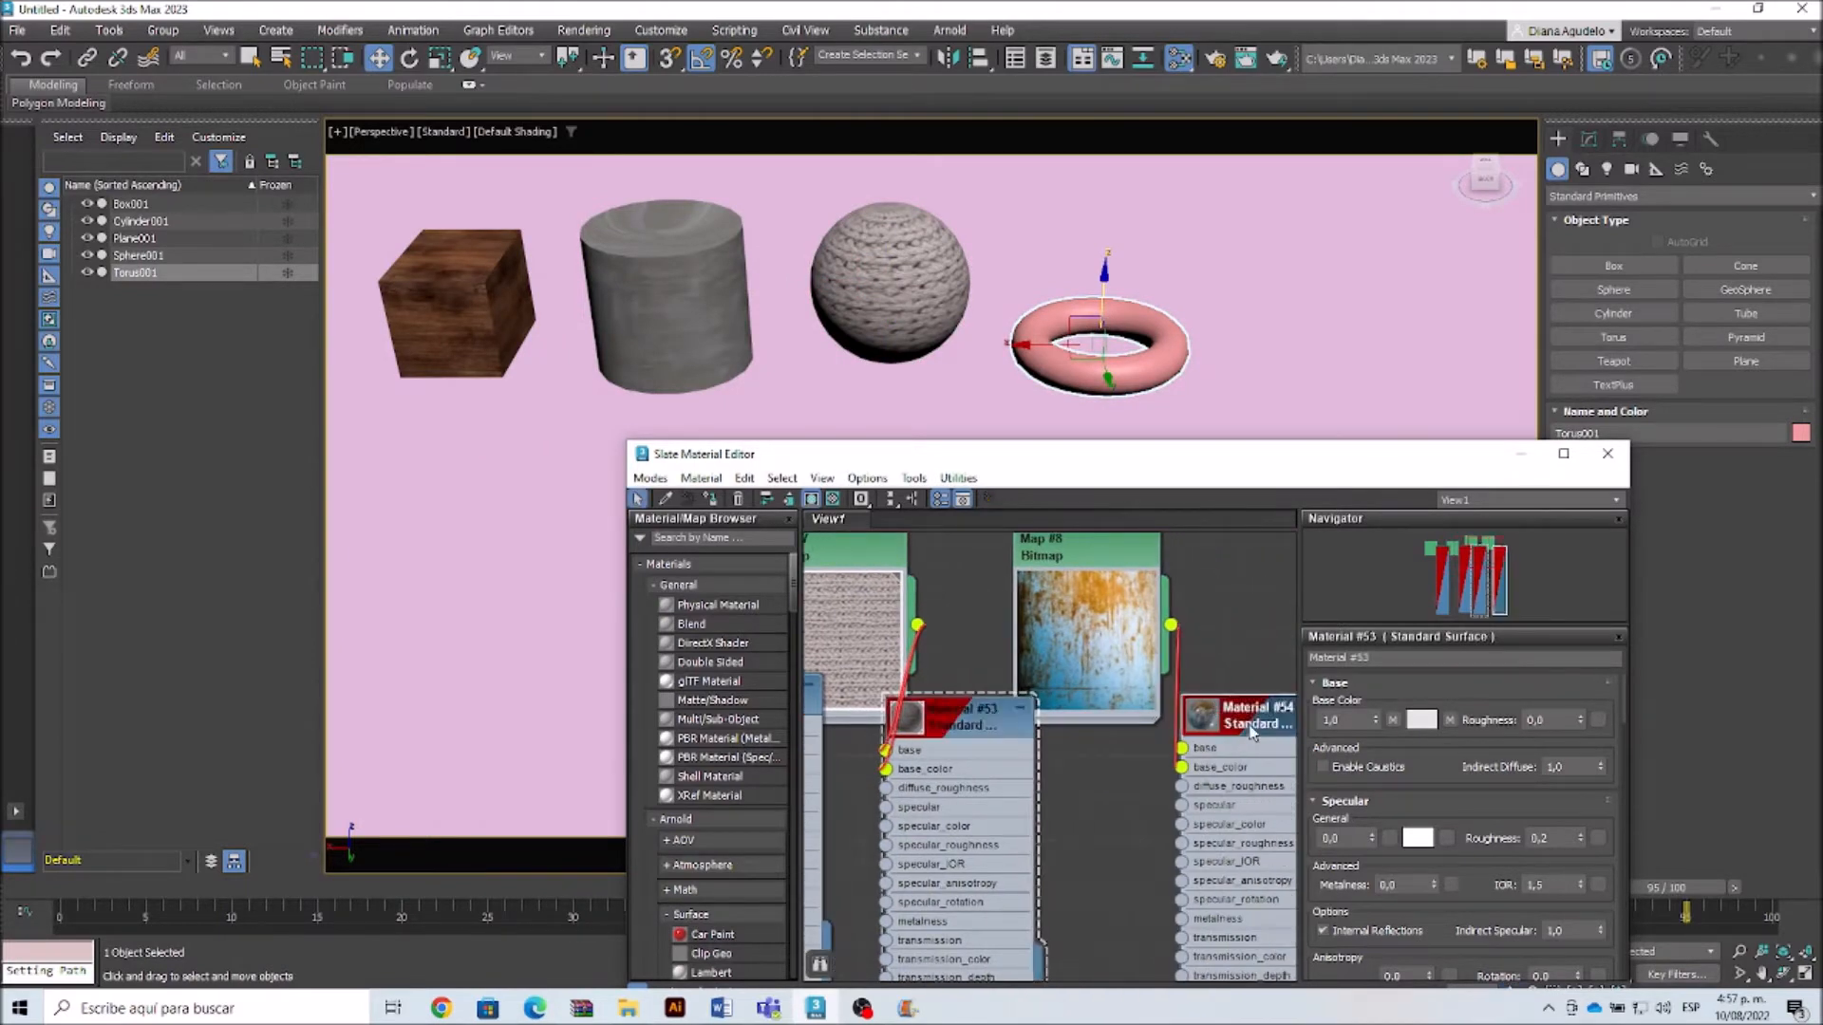
left_click(712, 500)
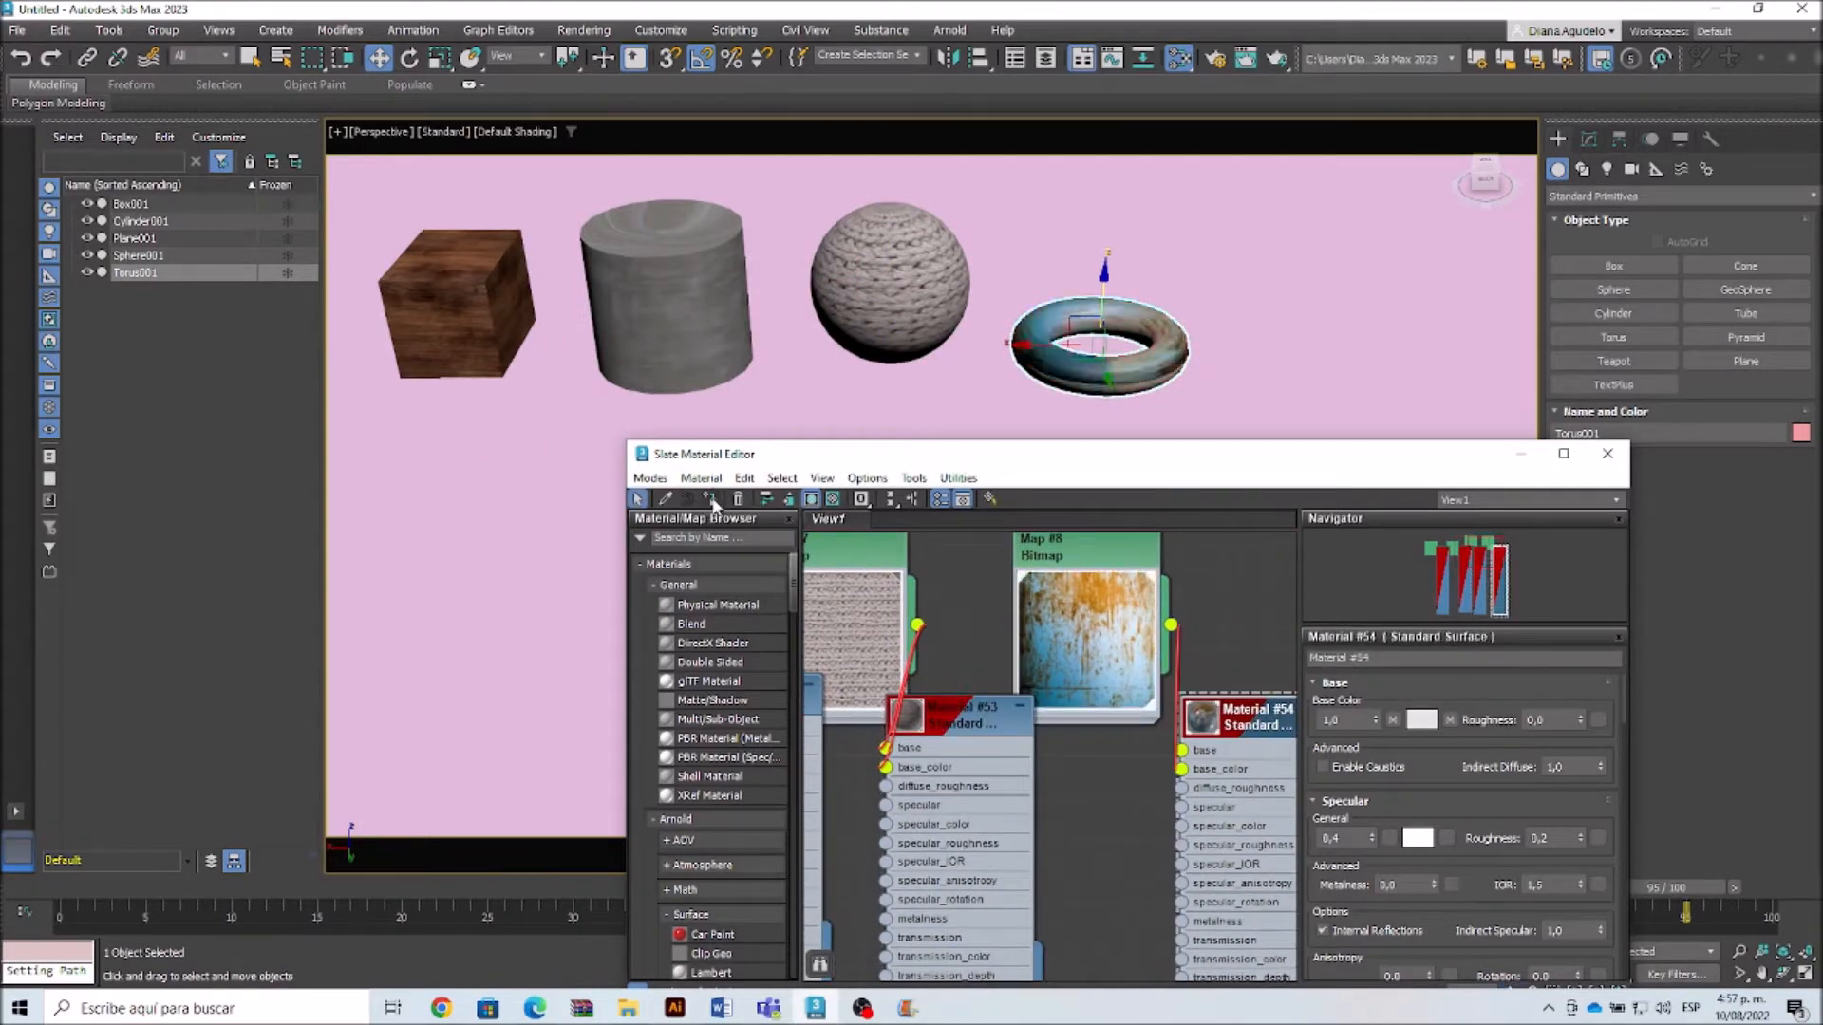
left_click(1607, 453)
Step: Examine the textures on the primitives, selecting the box to inspect how the wood pattern meets along its edges
middle_click_drag(784, 469, 903, 618)
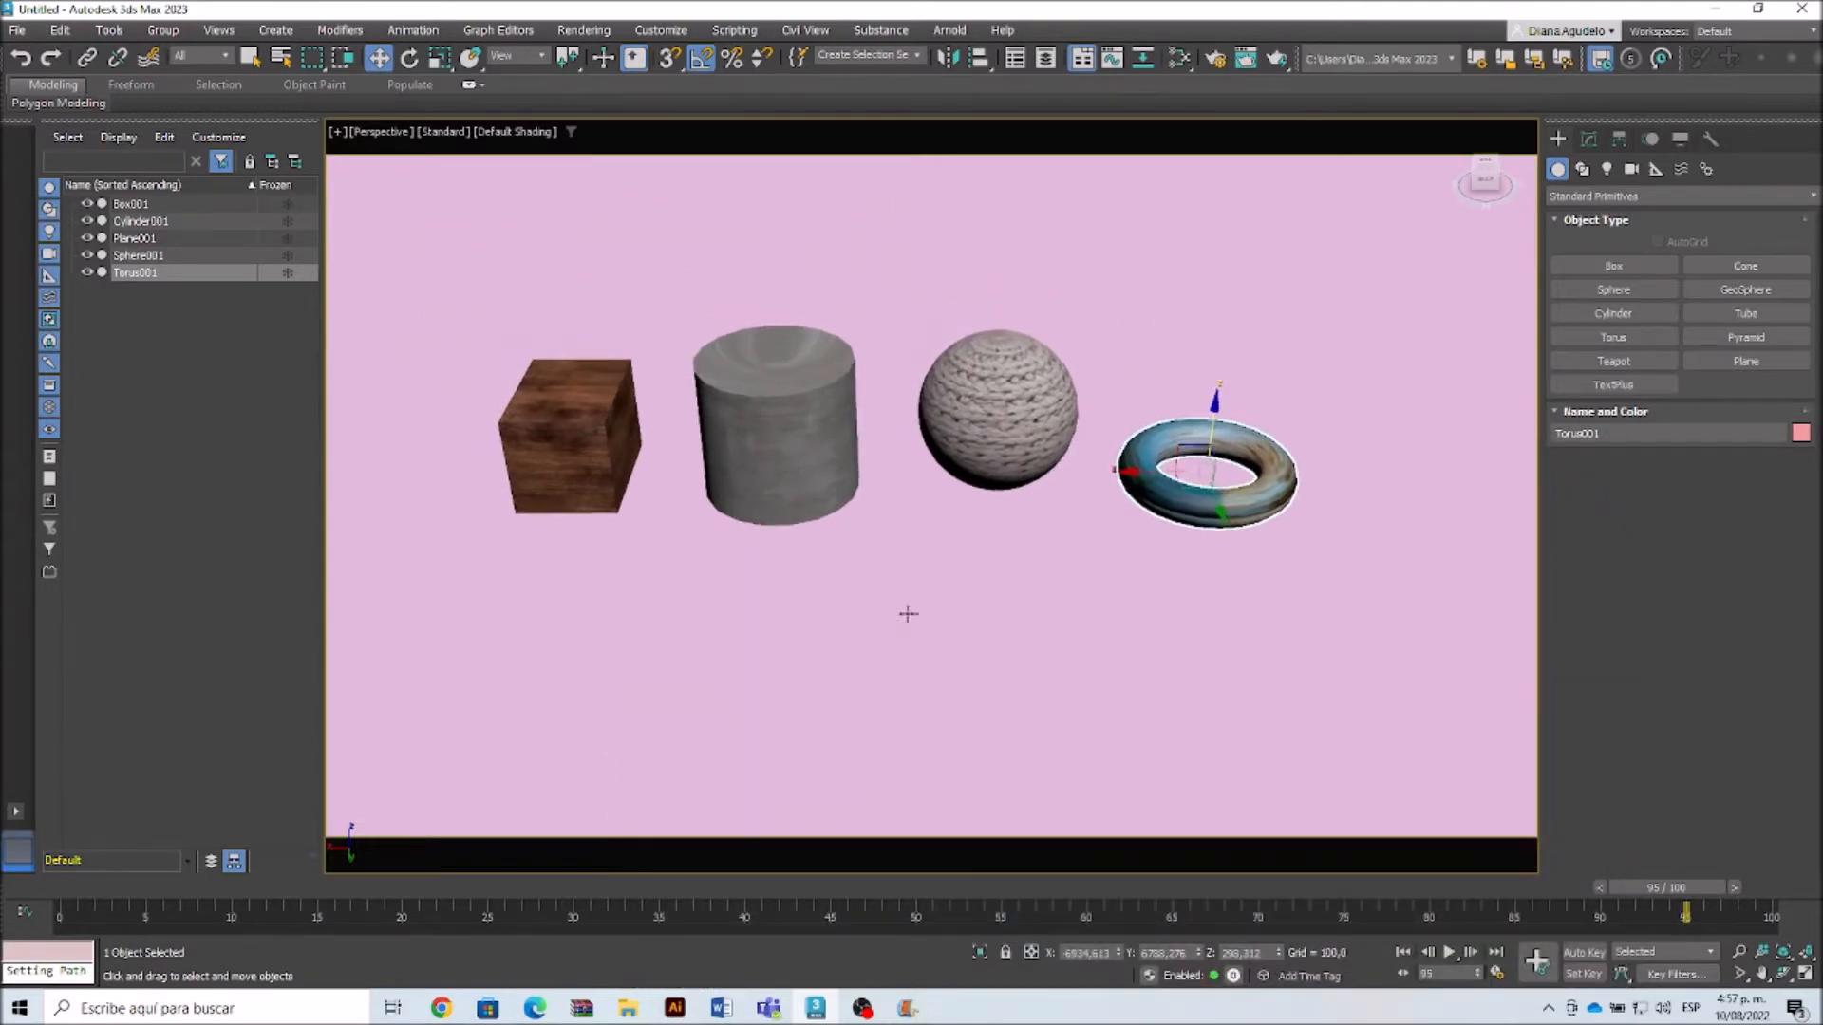
scroll(1092, 481, "up", 3)
middle_click_drag(1094, 481, 1180, 522)
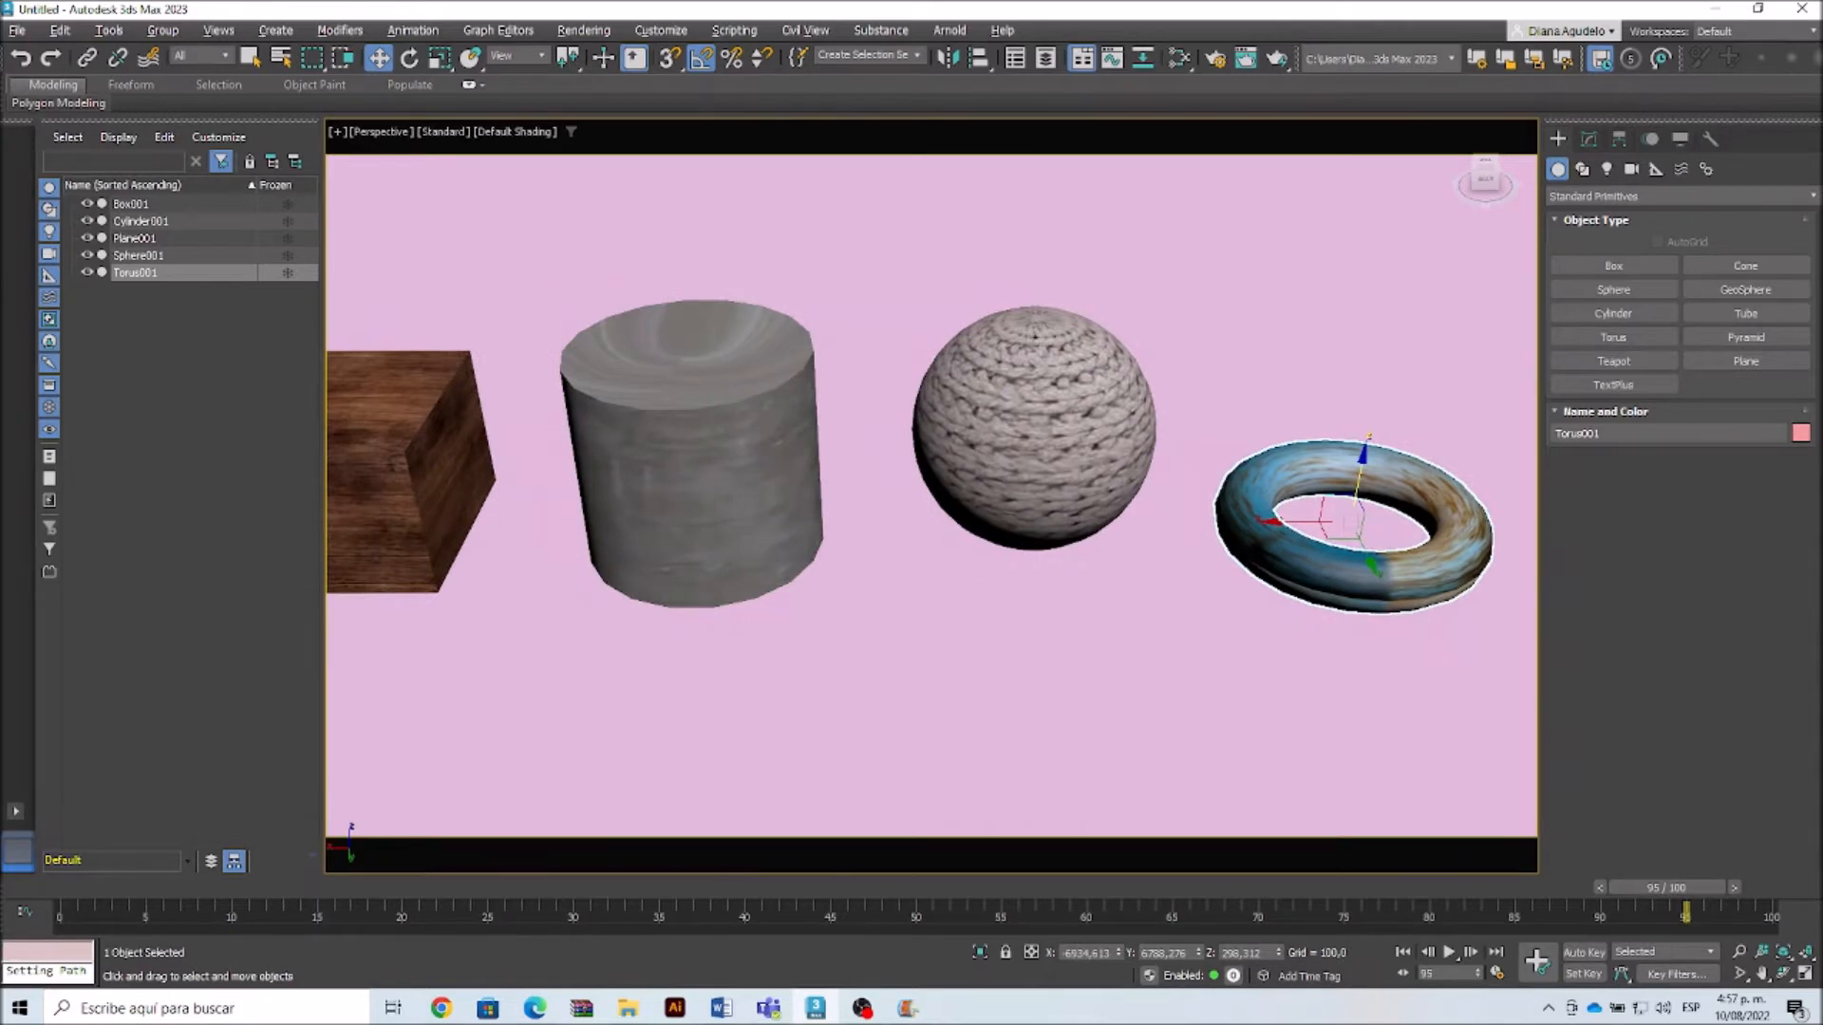
scroll(1180, 521, "down", 3)
scroll(581, 443, "up", 5)
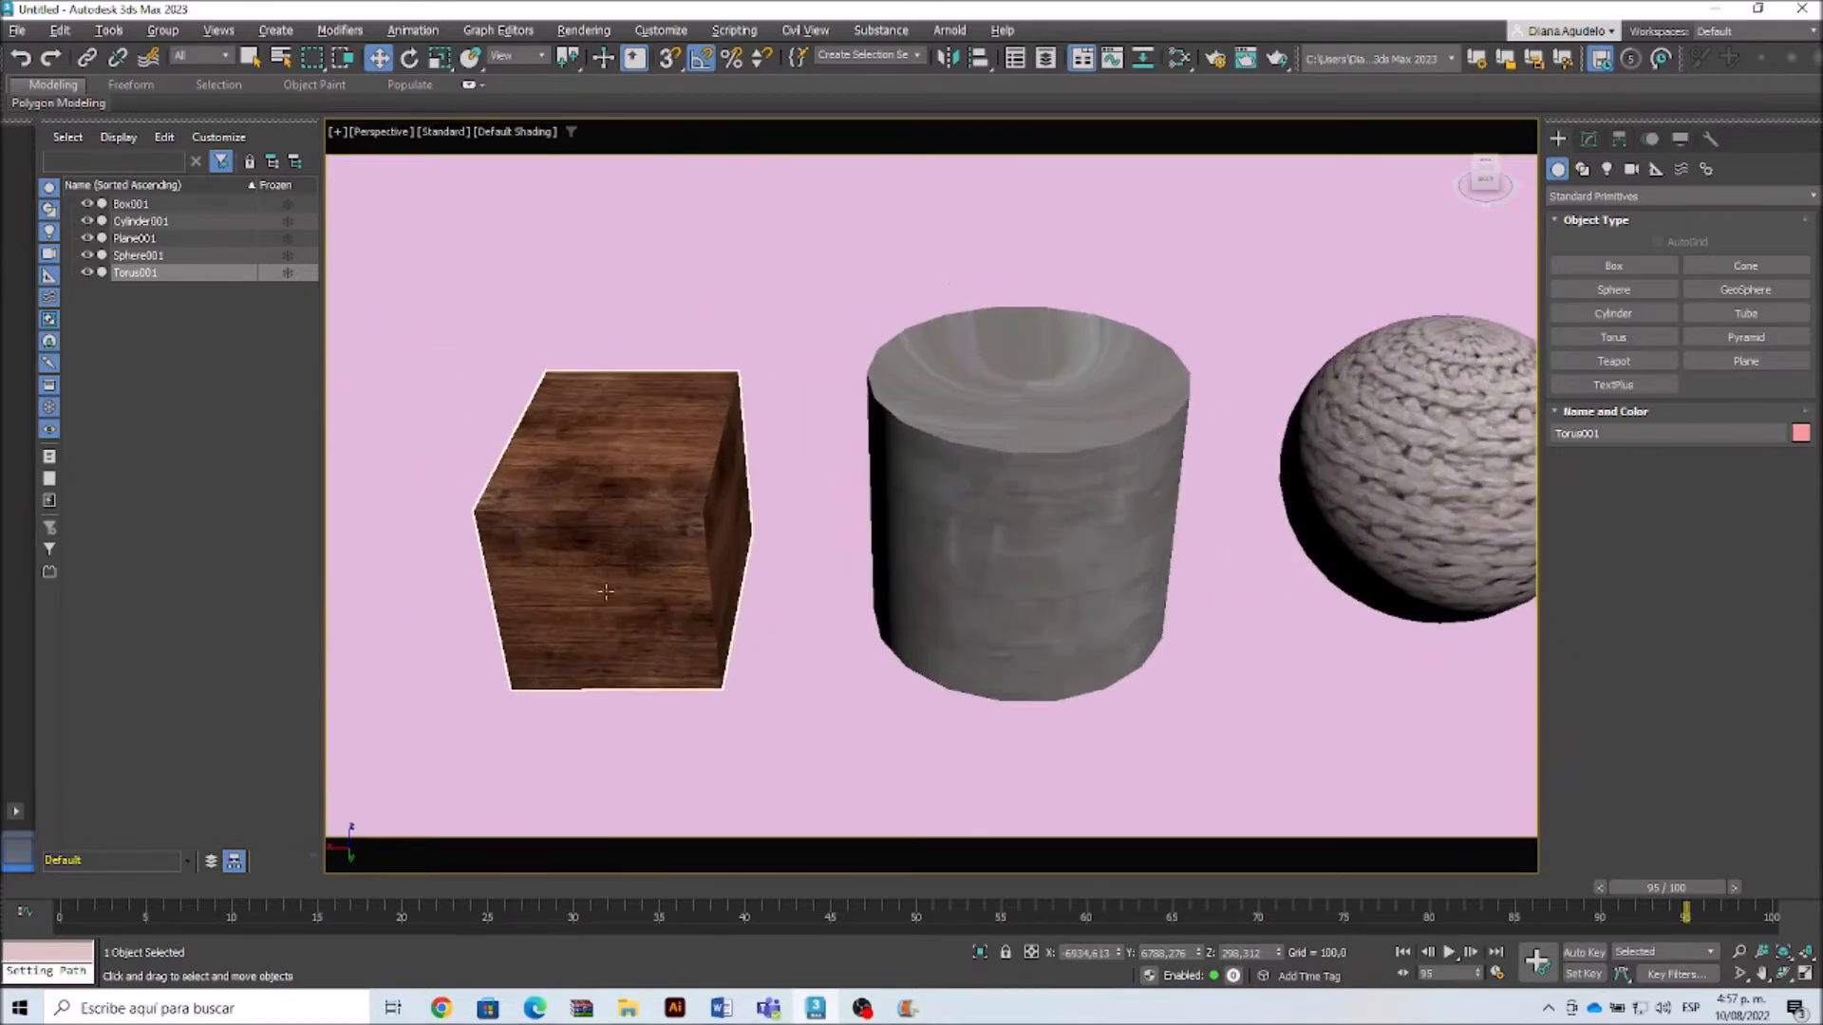
middle_click_drag(643, 582, 779, 428)
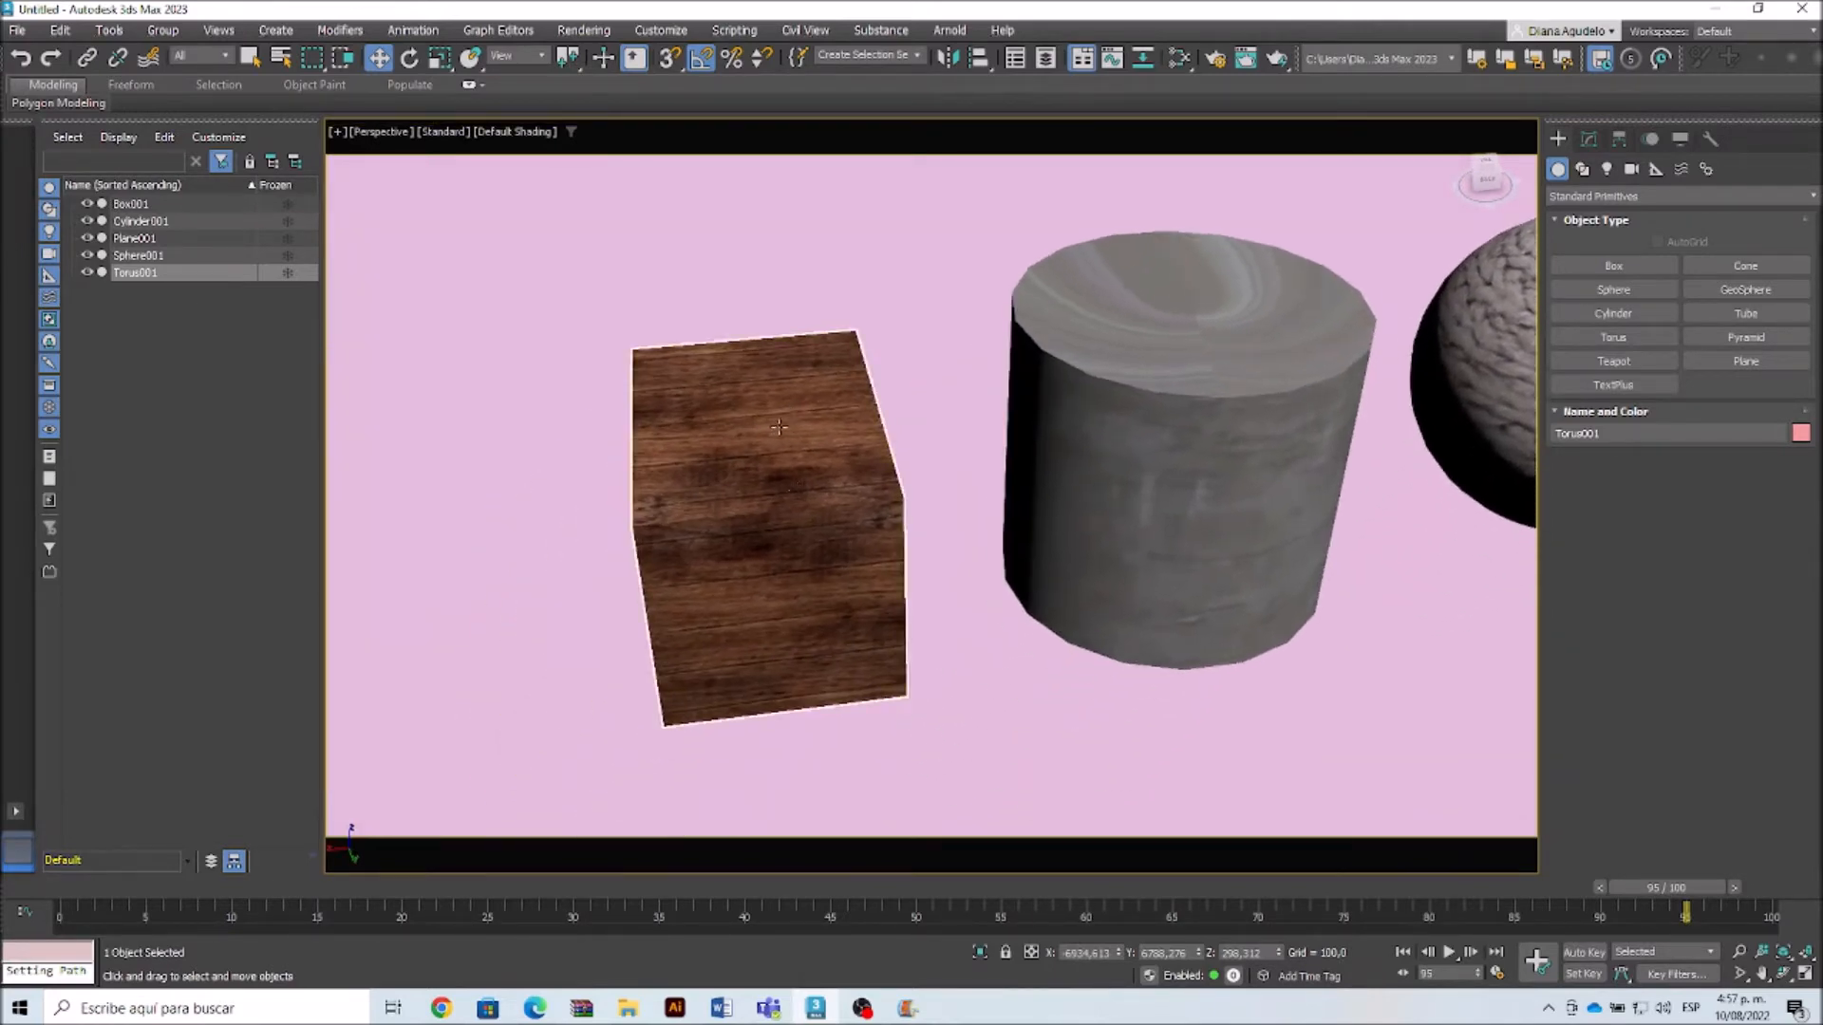
left_click(807, 619)
middle_click_drag(787, 630, 692, 602, "alt")
scroll(745, 482, "up", 5)
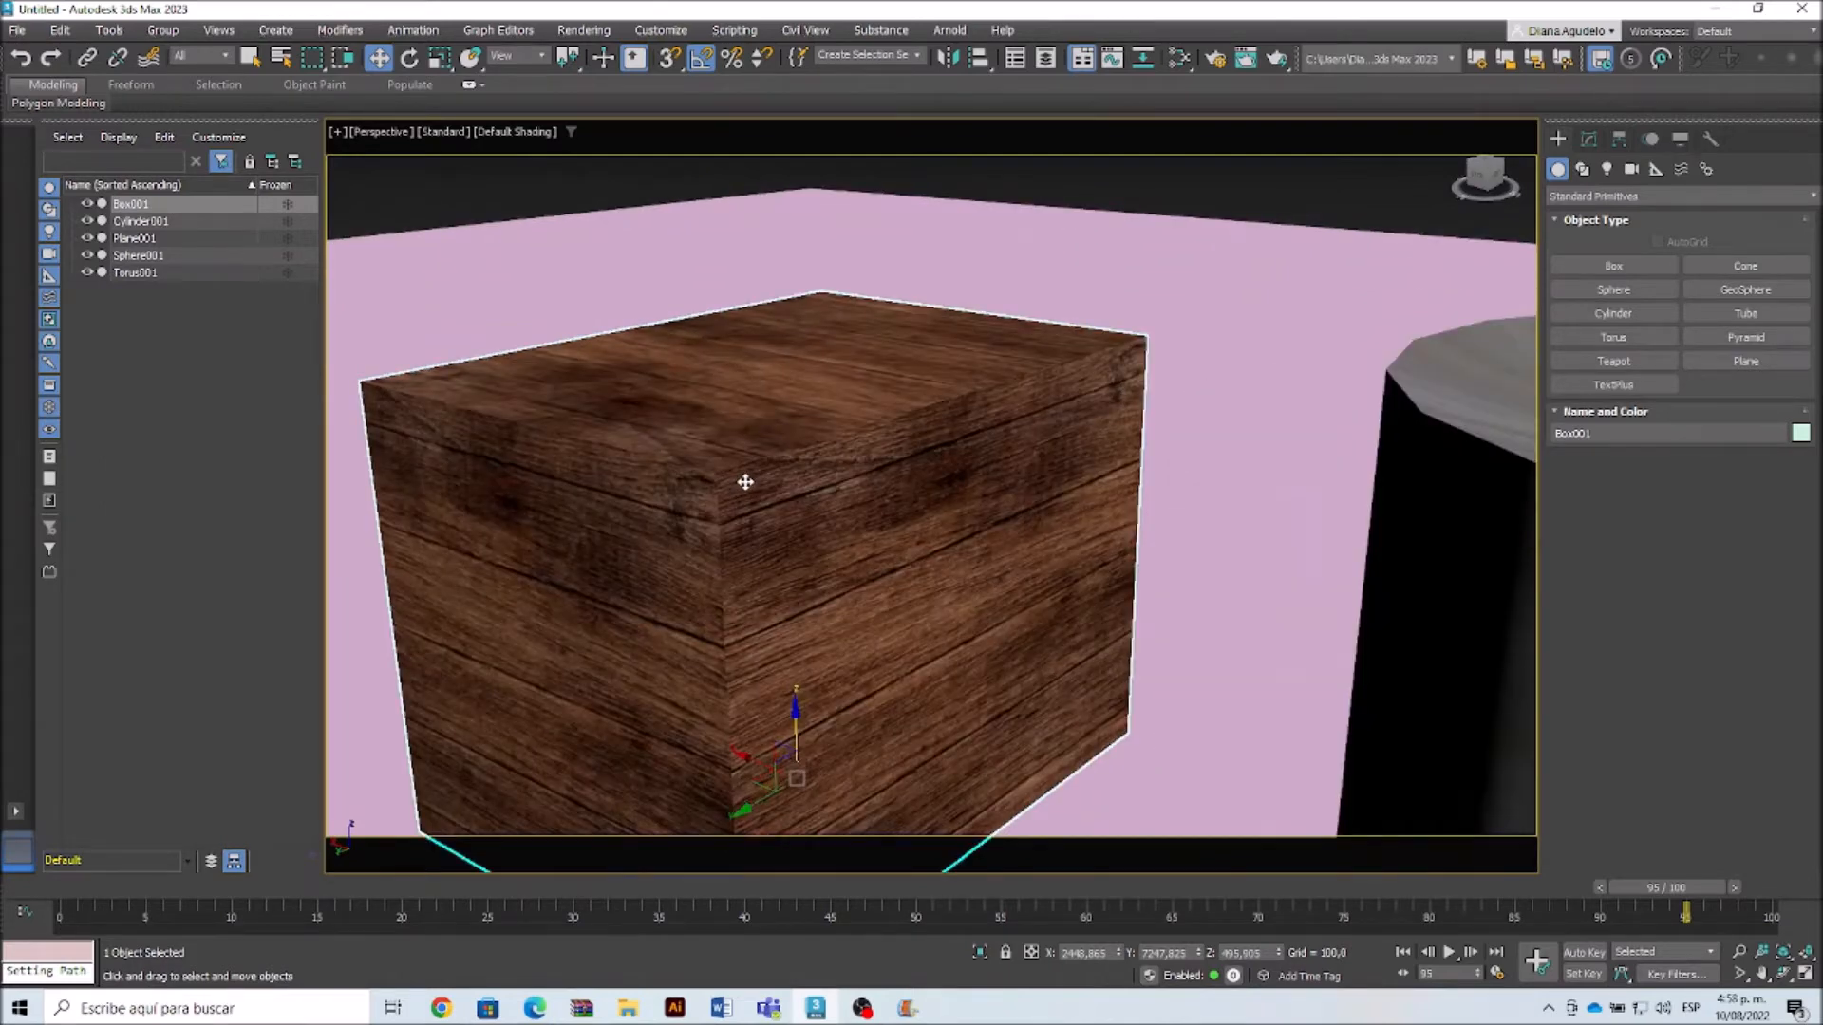
scroll(745, 483, "up", 2)
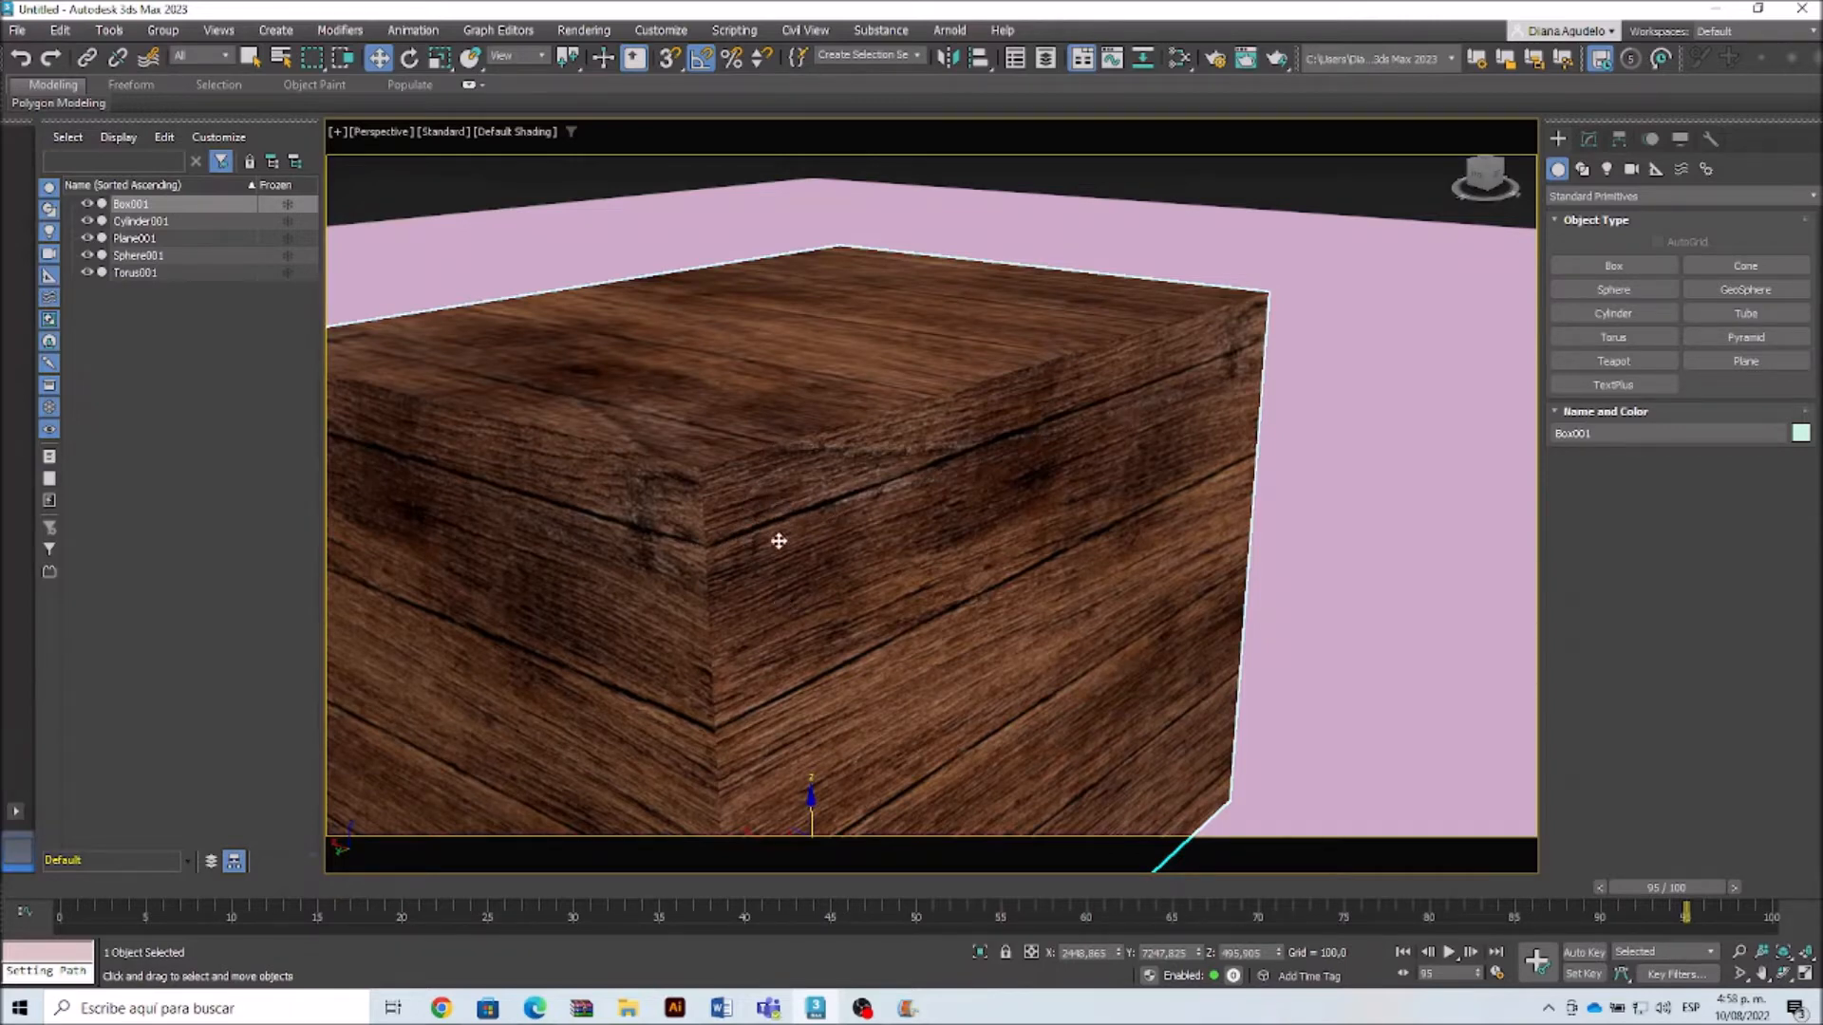
scroll(826, 485, "down", 8)
middle_click_drag(834, 550, 752, 529)
scroll(645, 479, "down", 5)
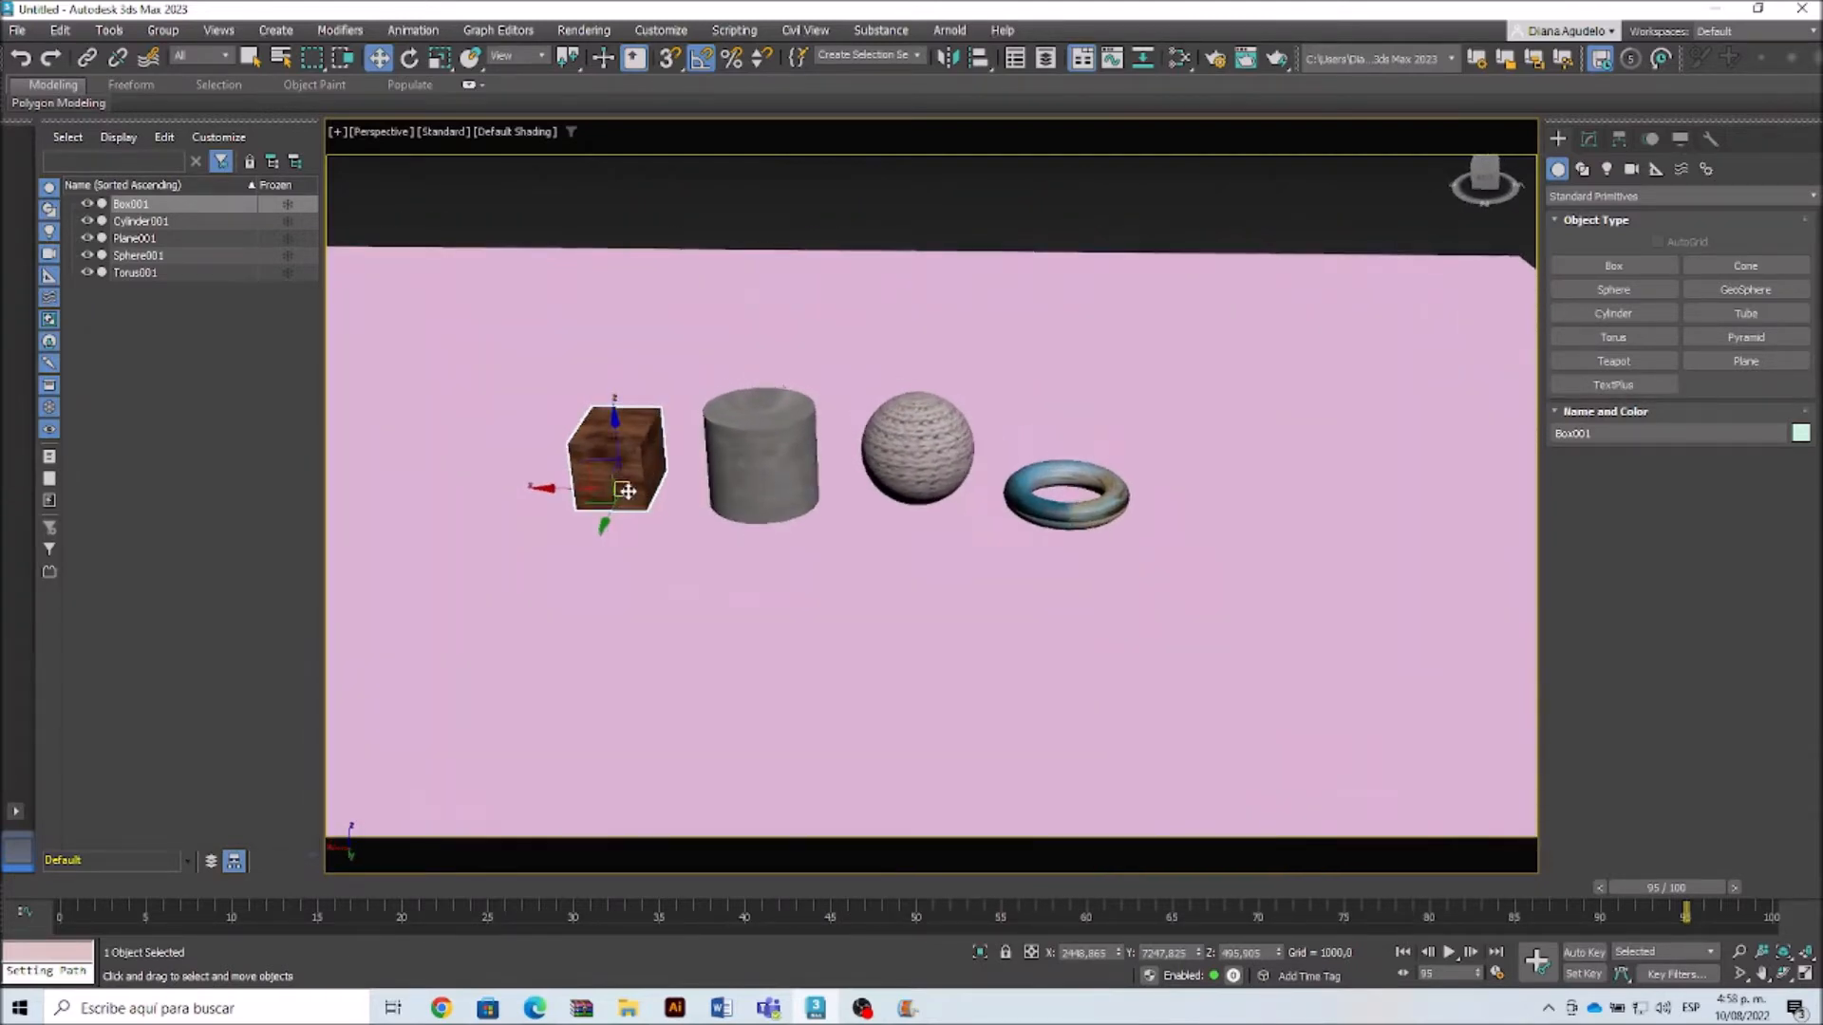
middle_click_drag(626, 491, 631, 480, "alt")
scroll(632, 481, "up", 4)
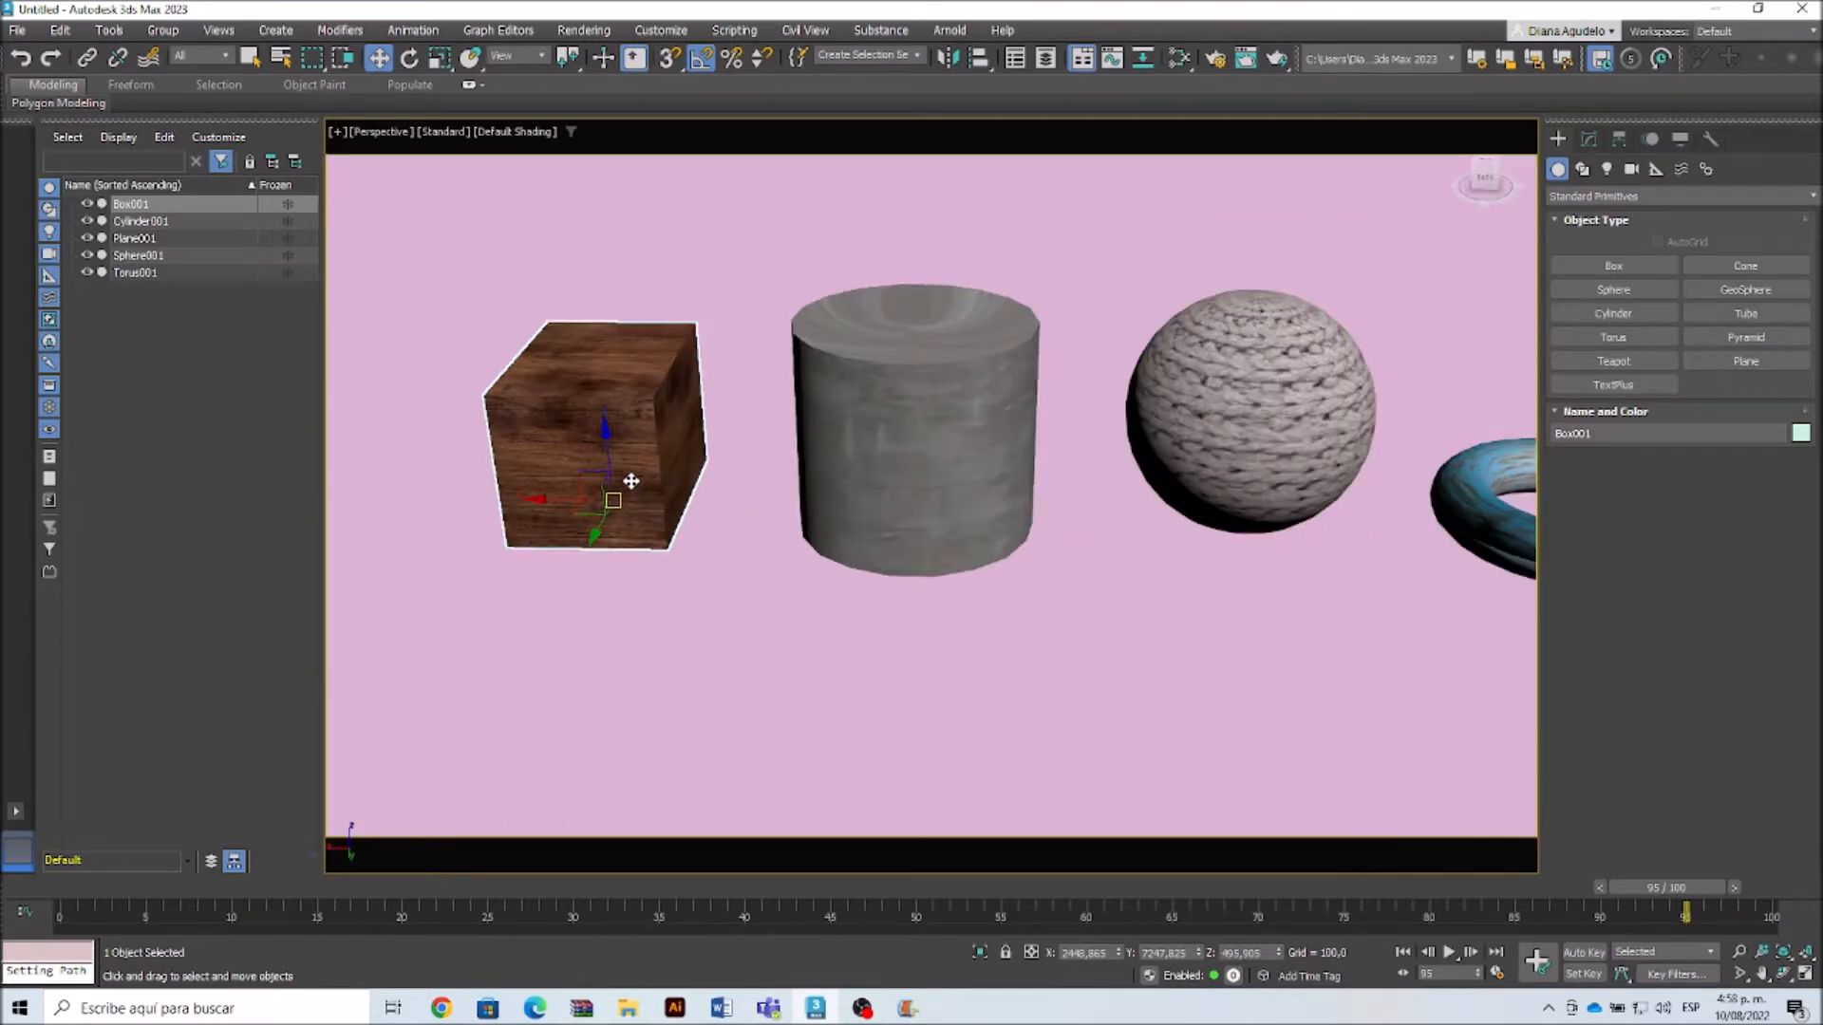
scroll(541, 407, "up", 2)
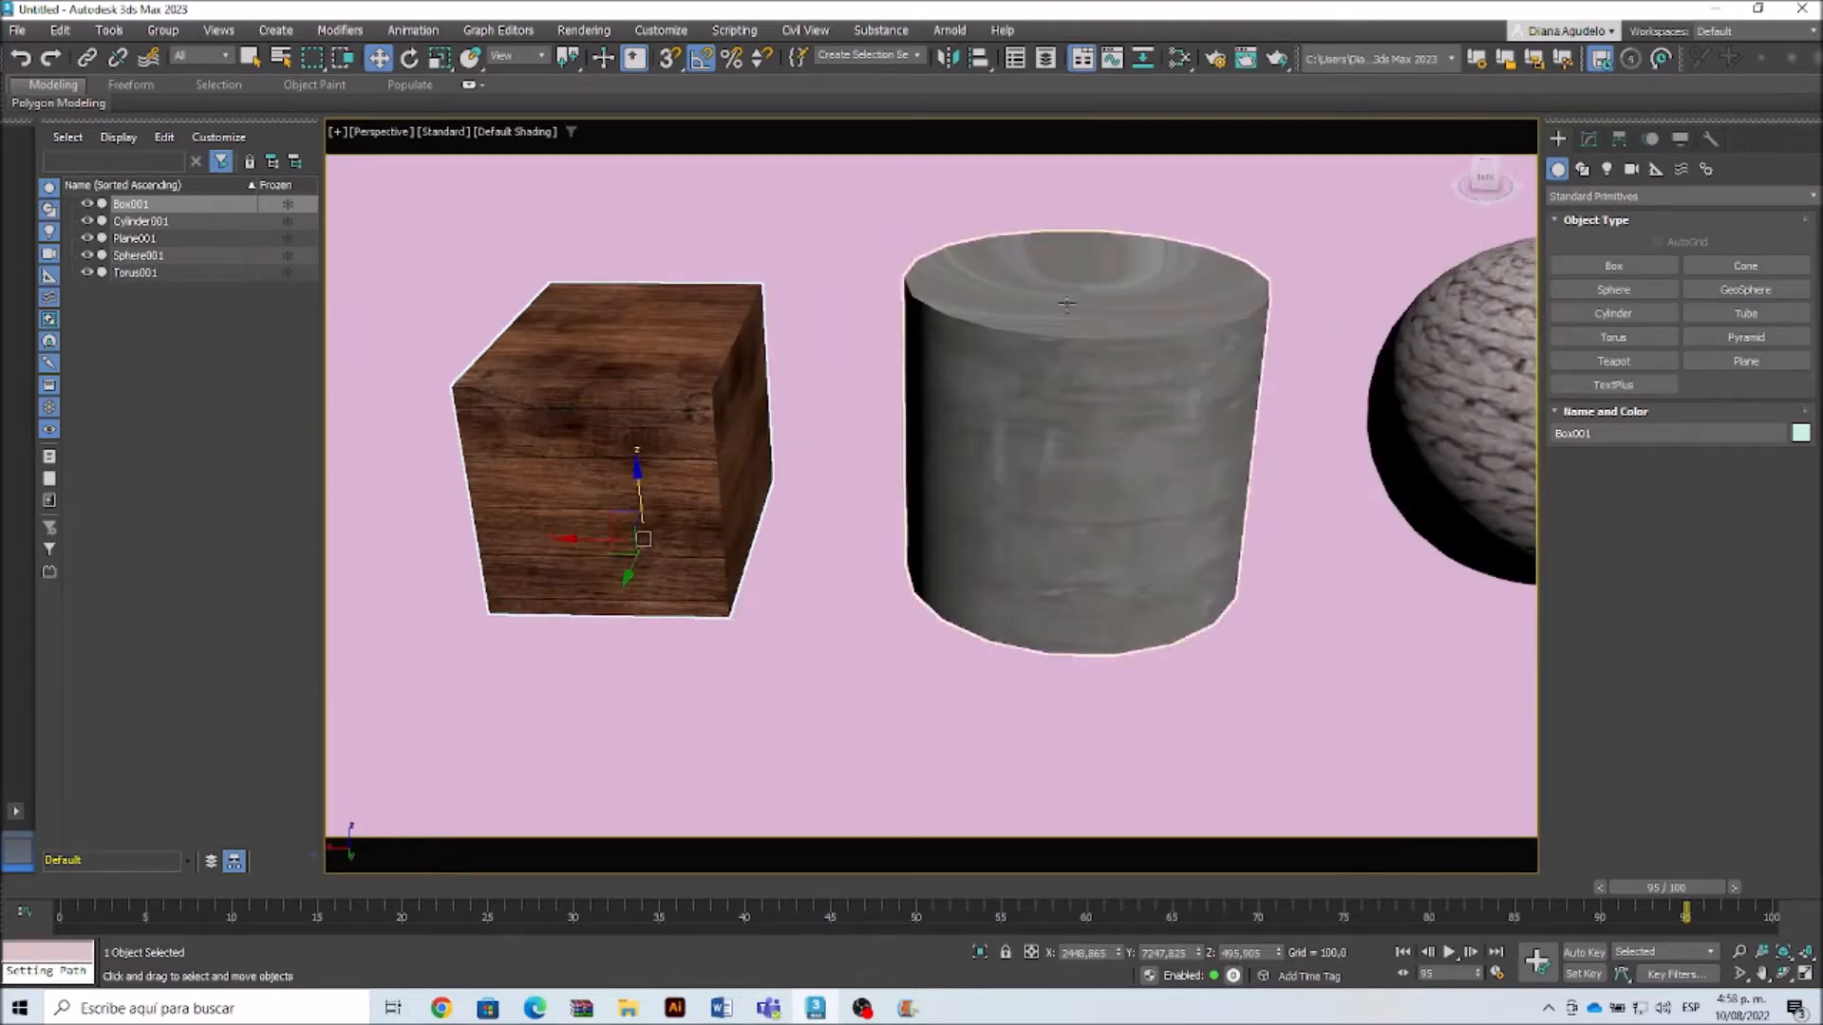
Step: Add a UVW Map modifier to the selected wooden box
left_click(1589, 139)
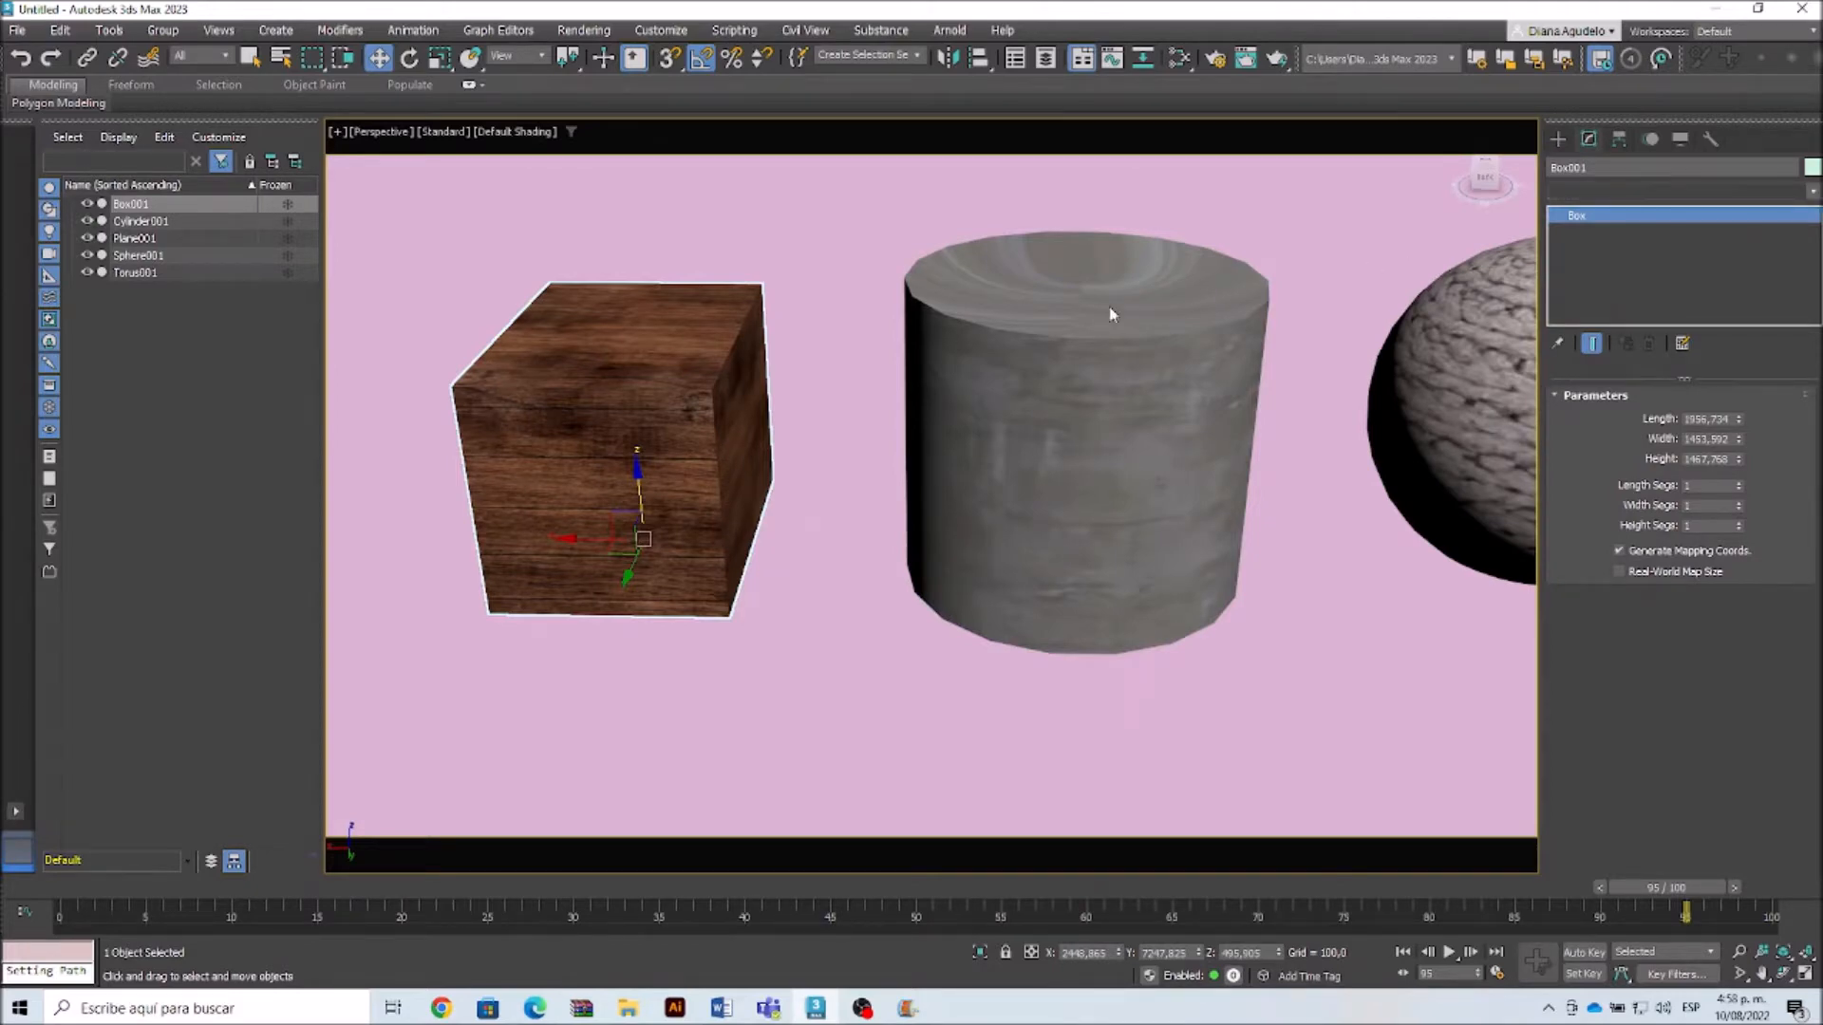
left_click(1809, 190)
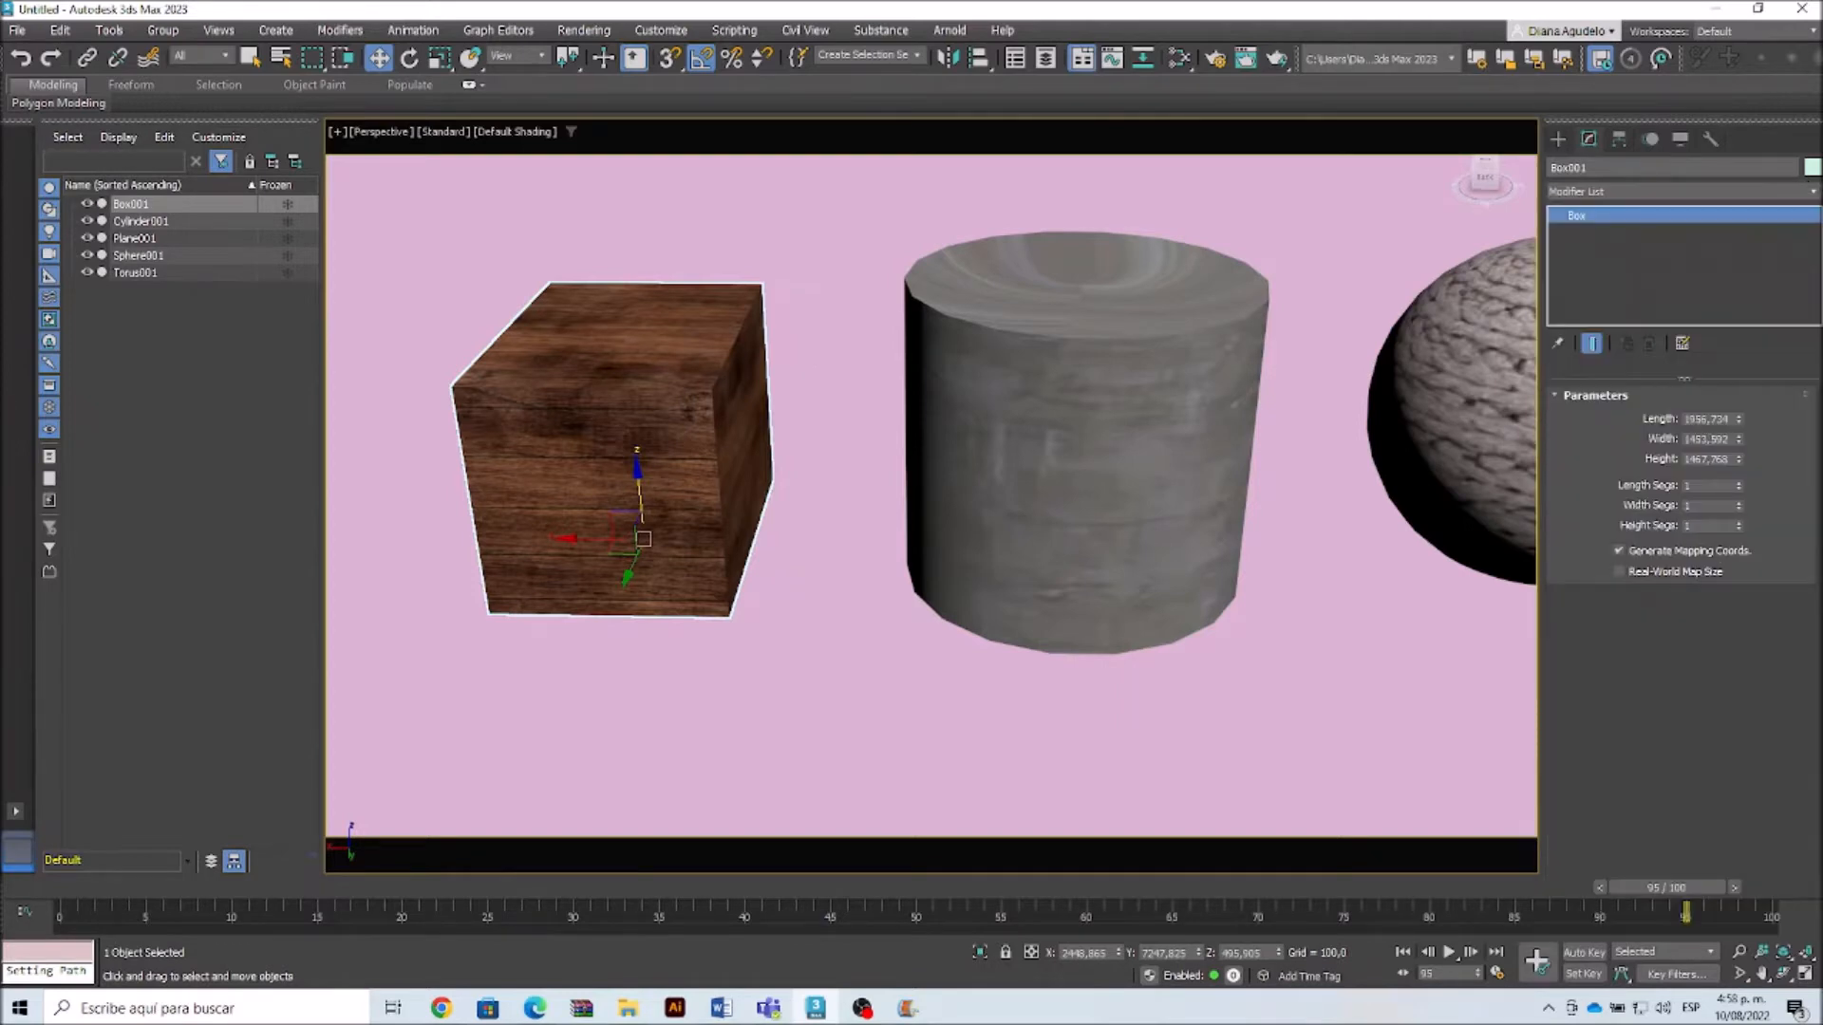
left_click(1814, 195)
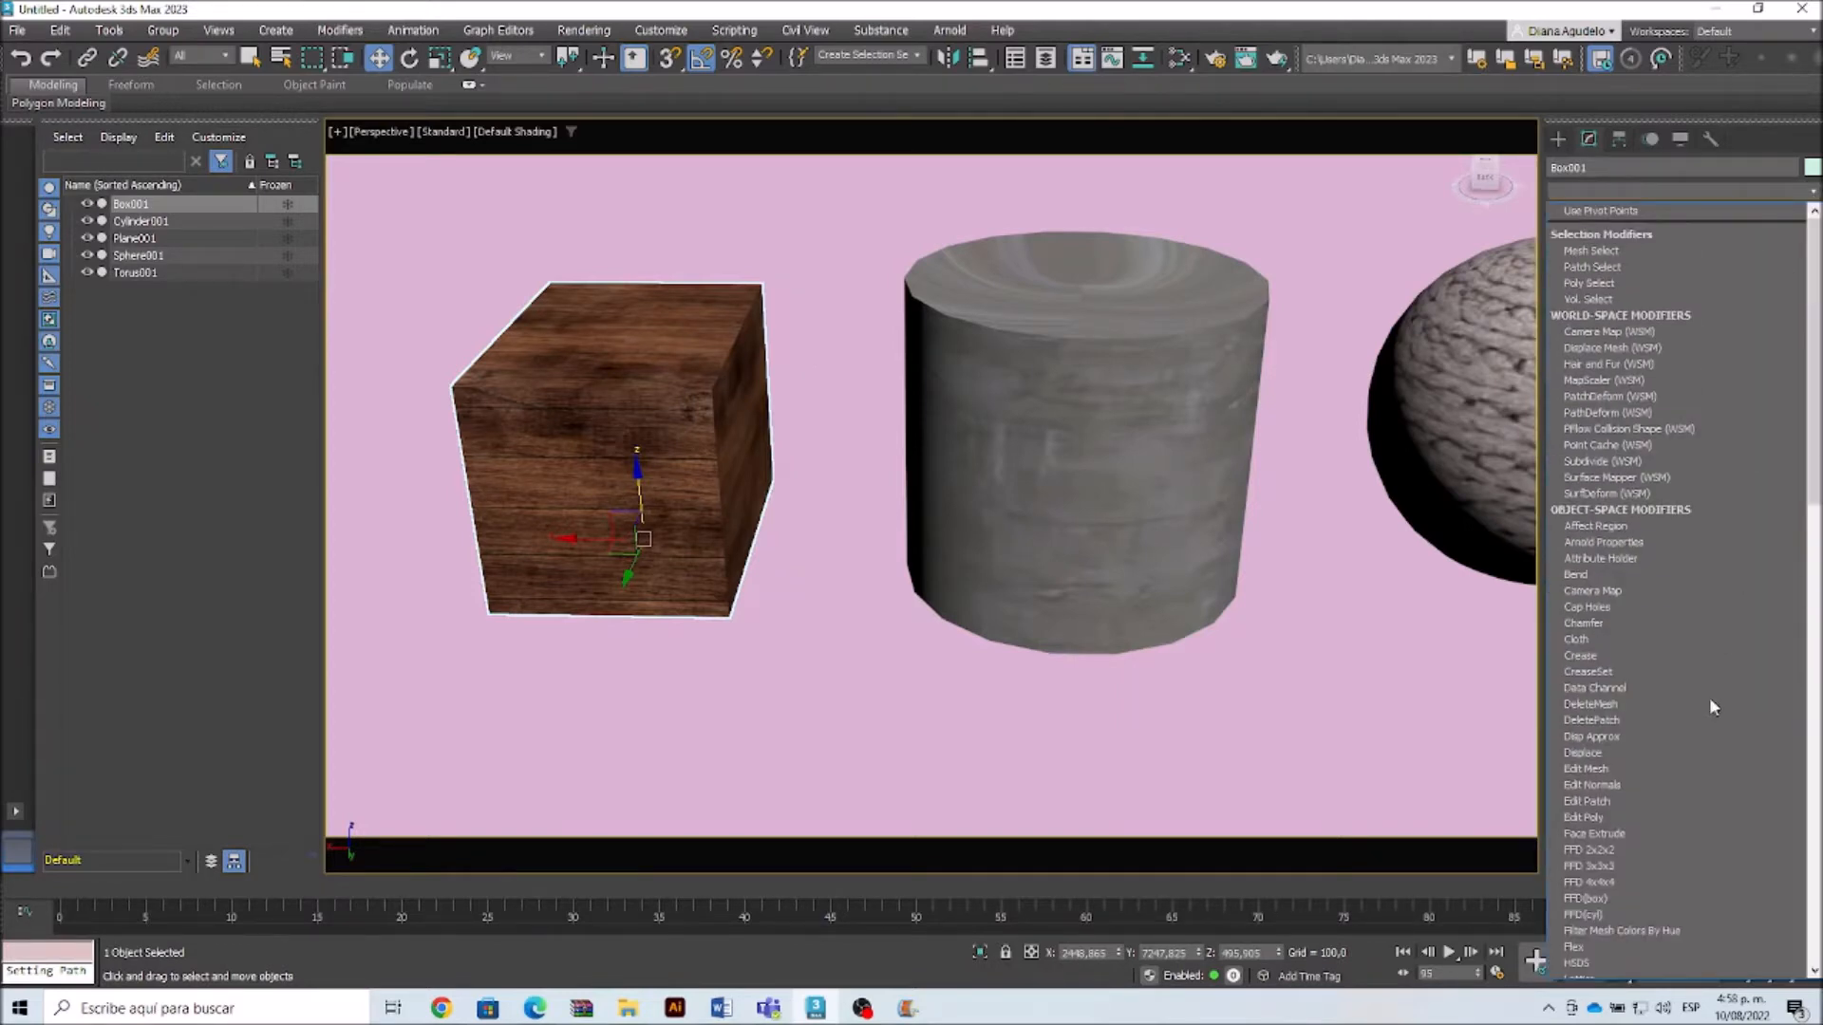
scroll(1704, 805, "down", 15)
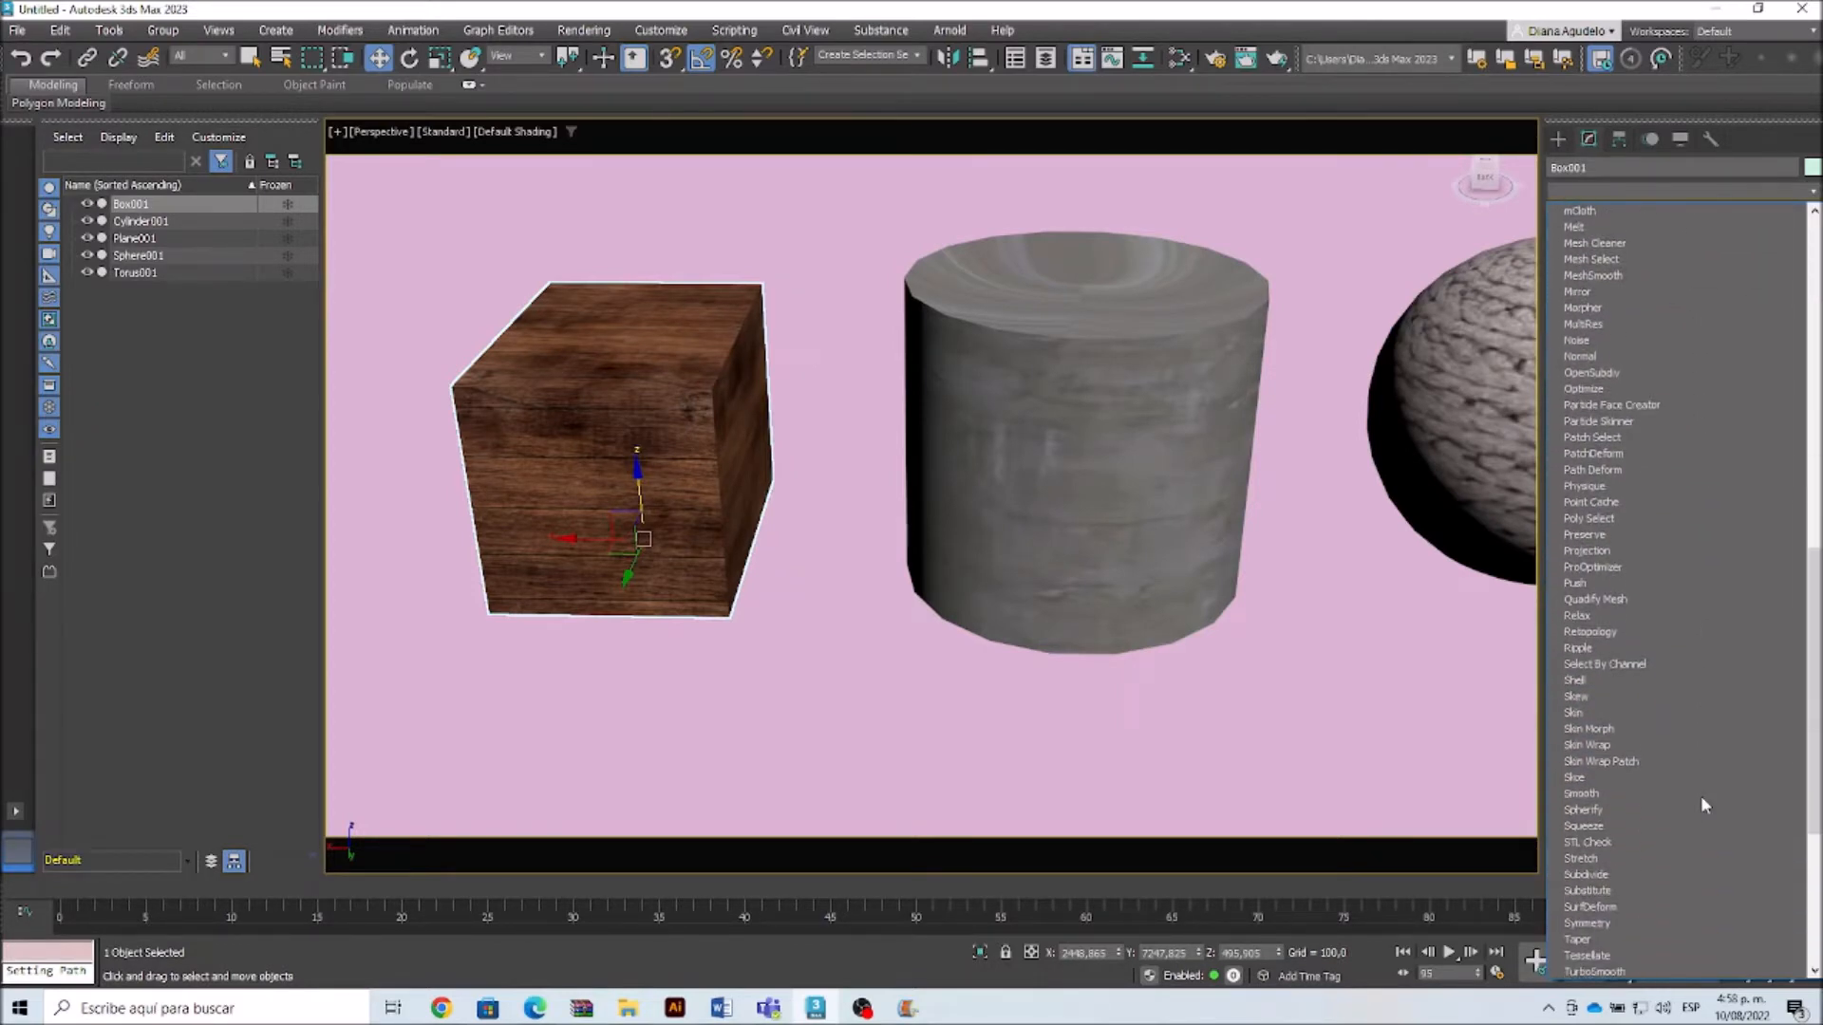
scroll(1700, 795, "down", 7)
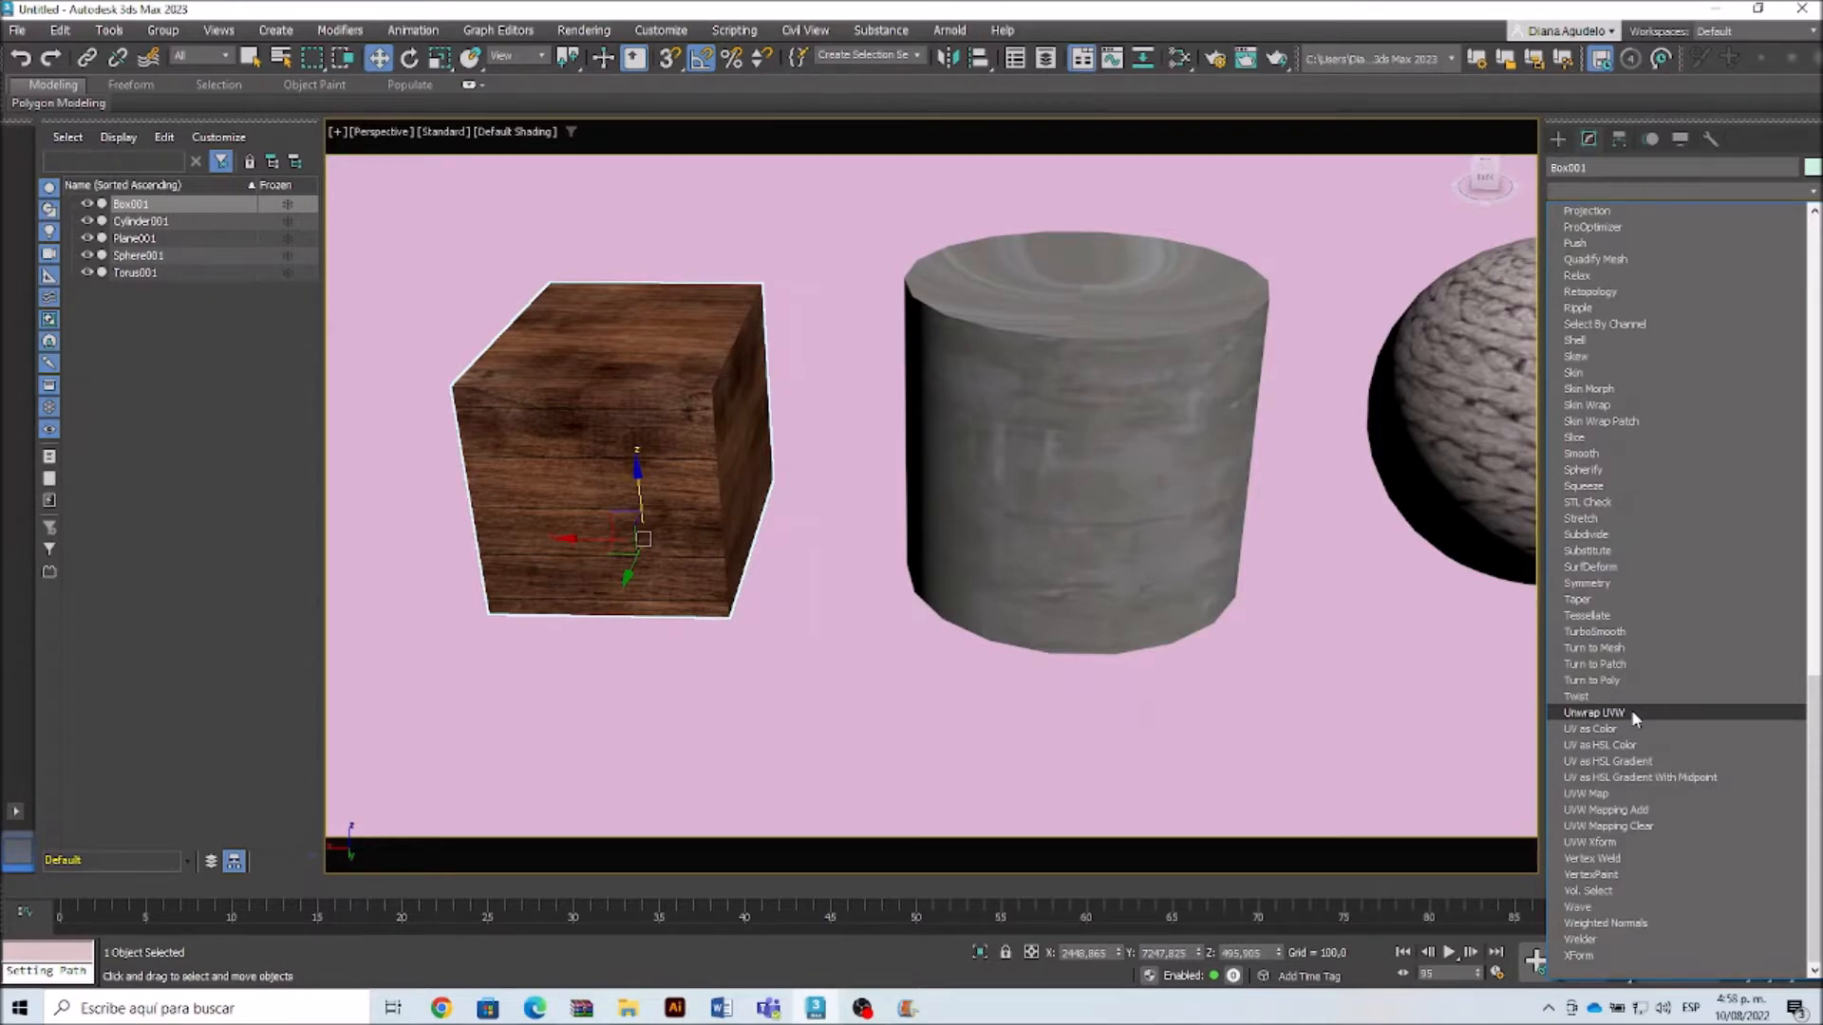
left_click(1595, 796)
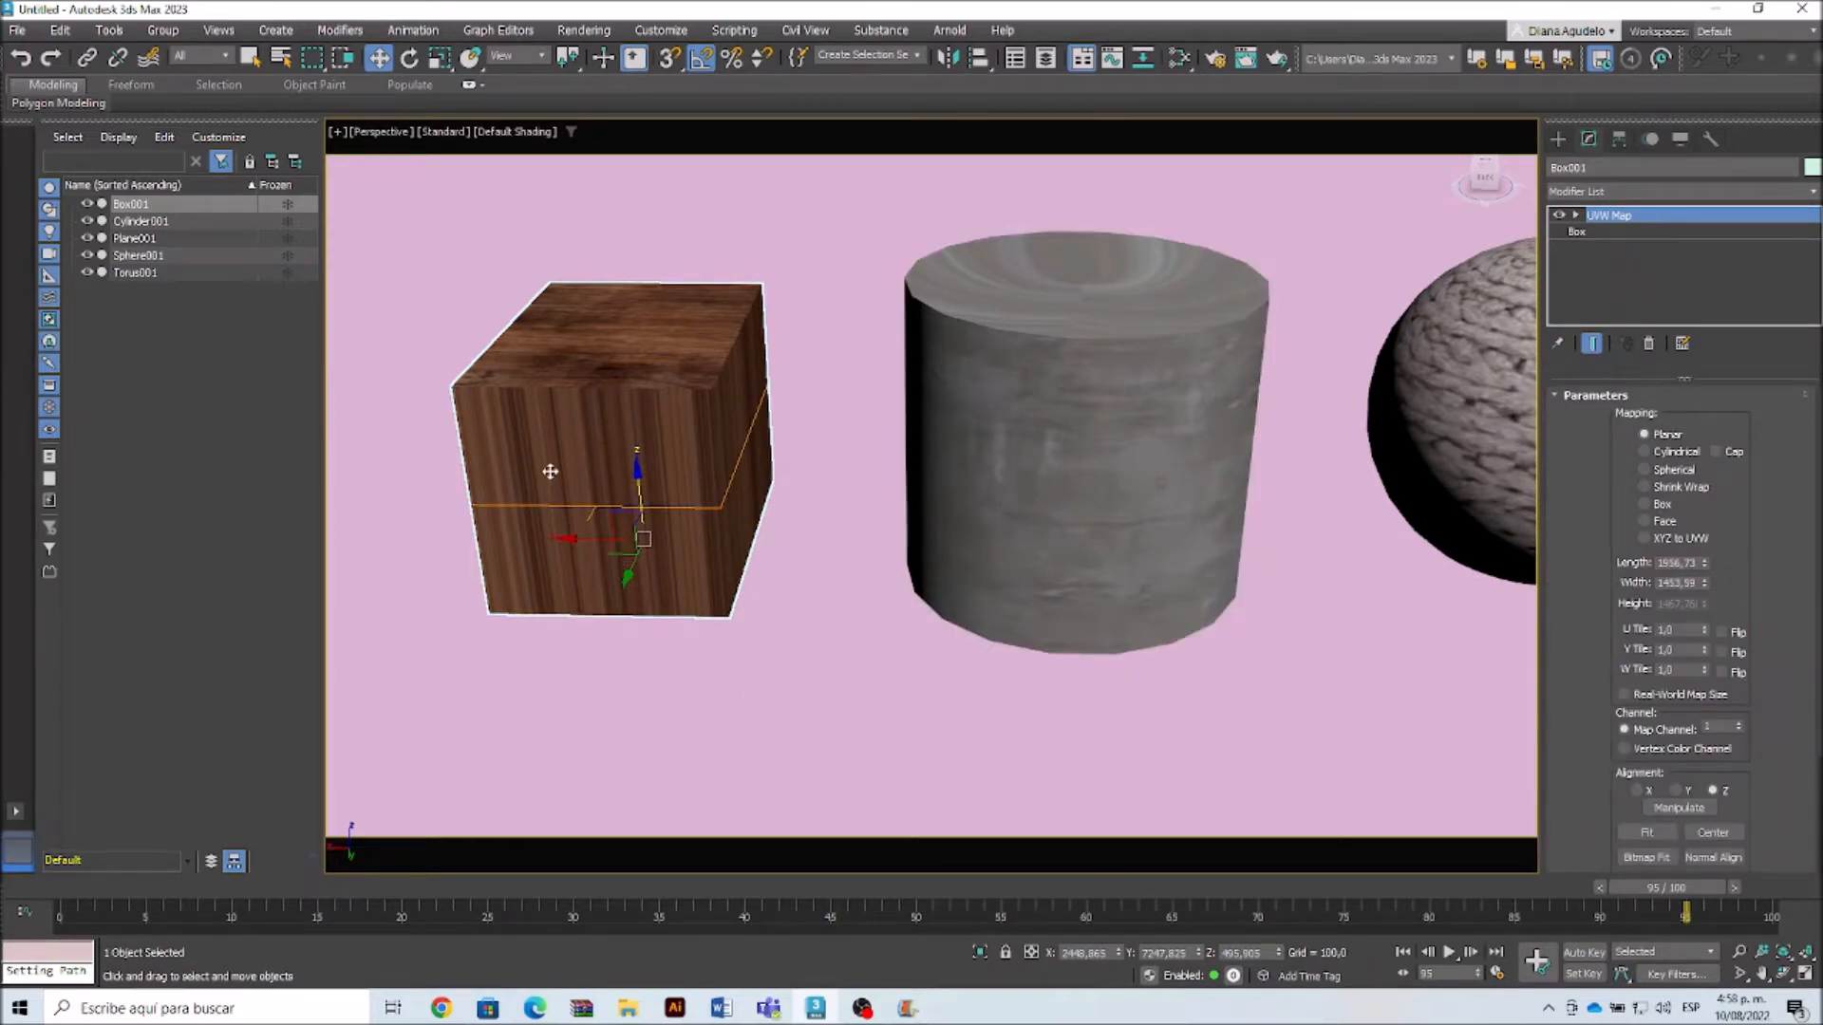
Step: Inspect the planar projection on the box's side faces, set the UVW Map mapping type to Box, and check all faces
middle_click_drag(734, 552, 827, 590)
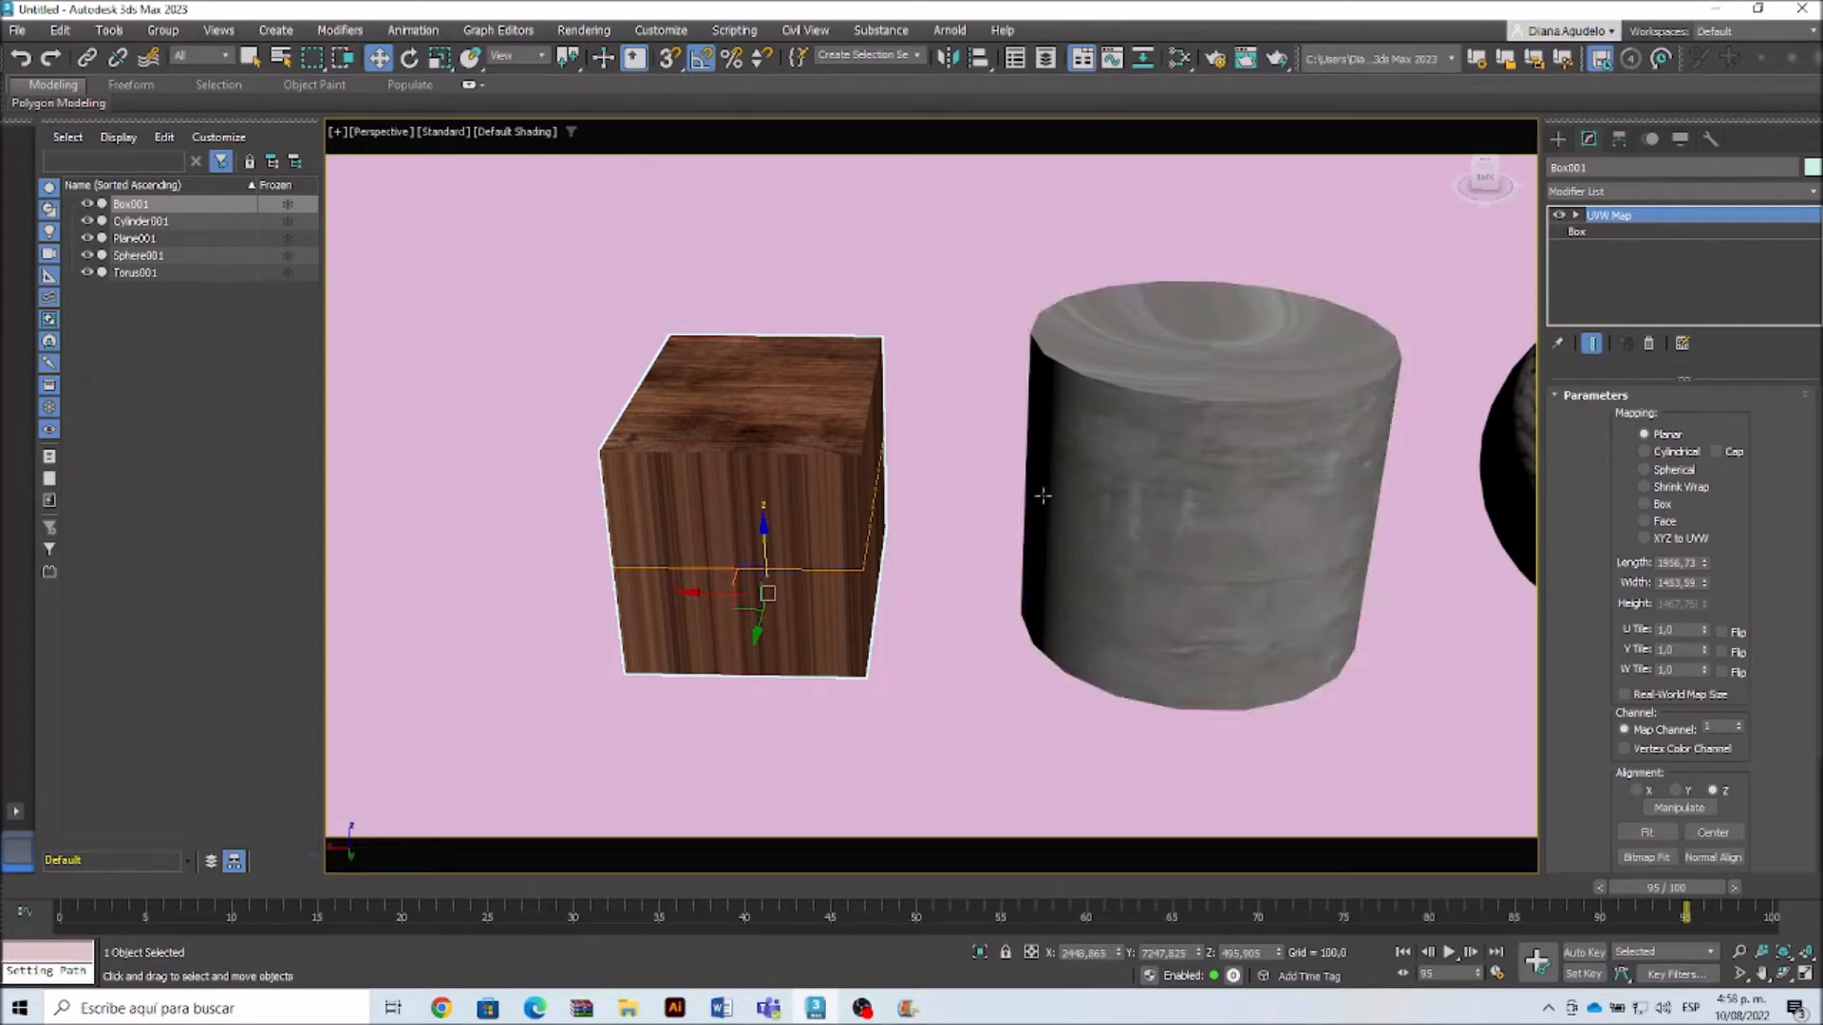
middle_click_drag(701, 528, 637, 539, "alt")
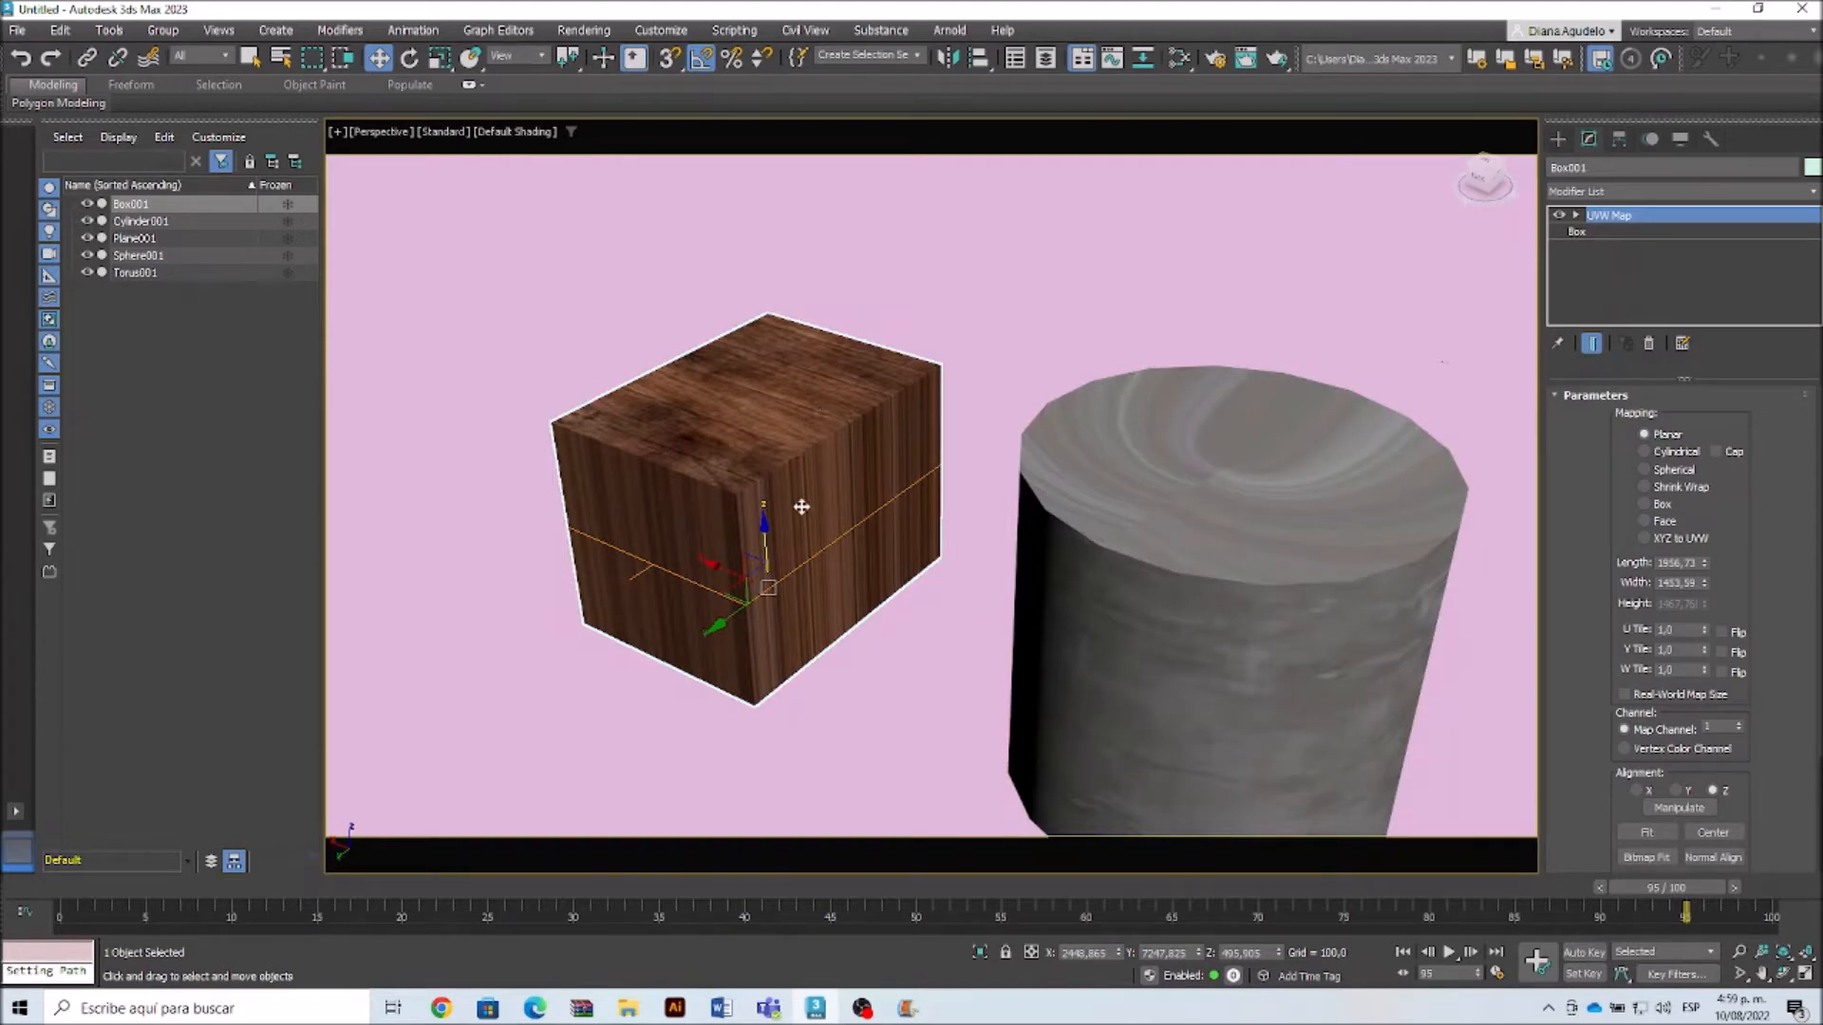
scroll(813, 429, "up", 8)
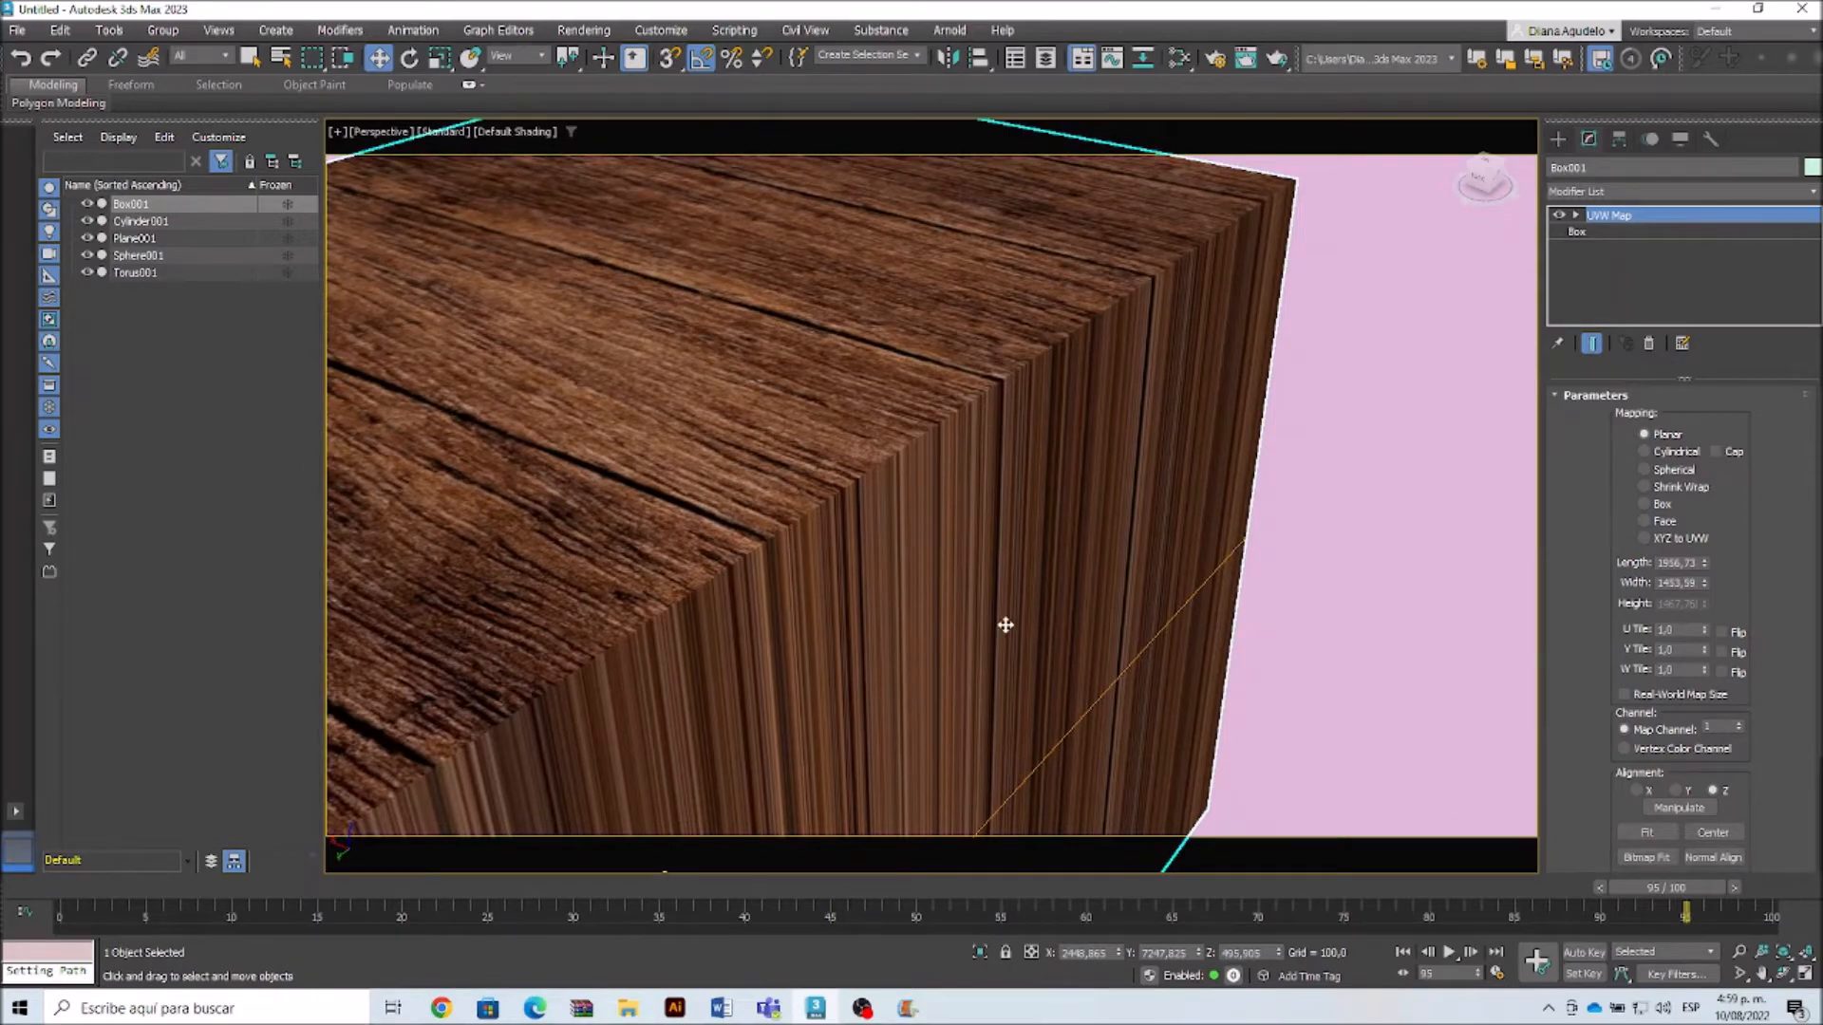
scroll(1041, 512, "down", 8)
scroll(1044, 514, "down", 5)
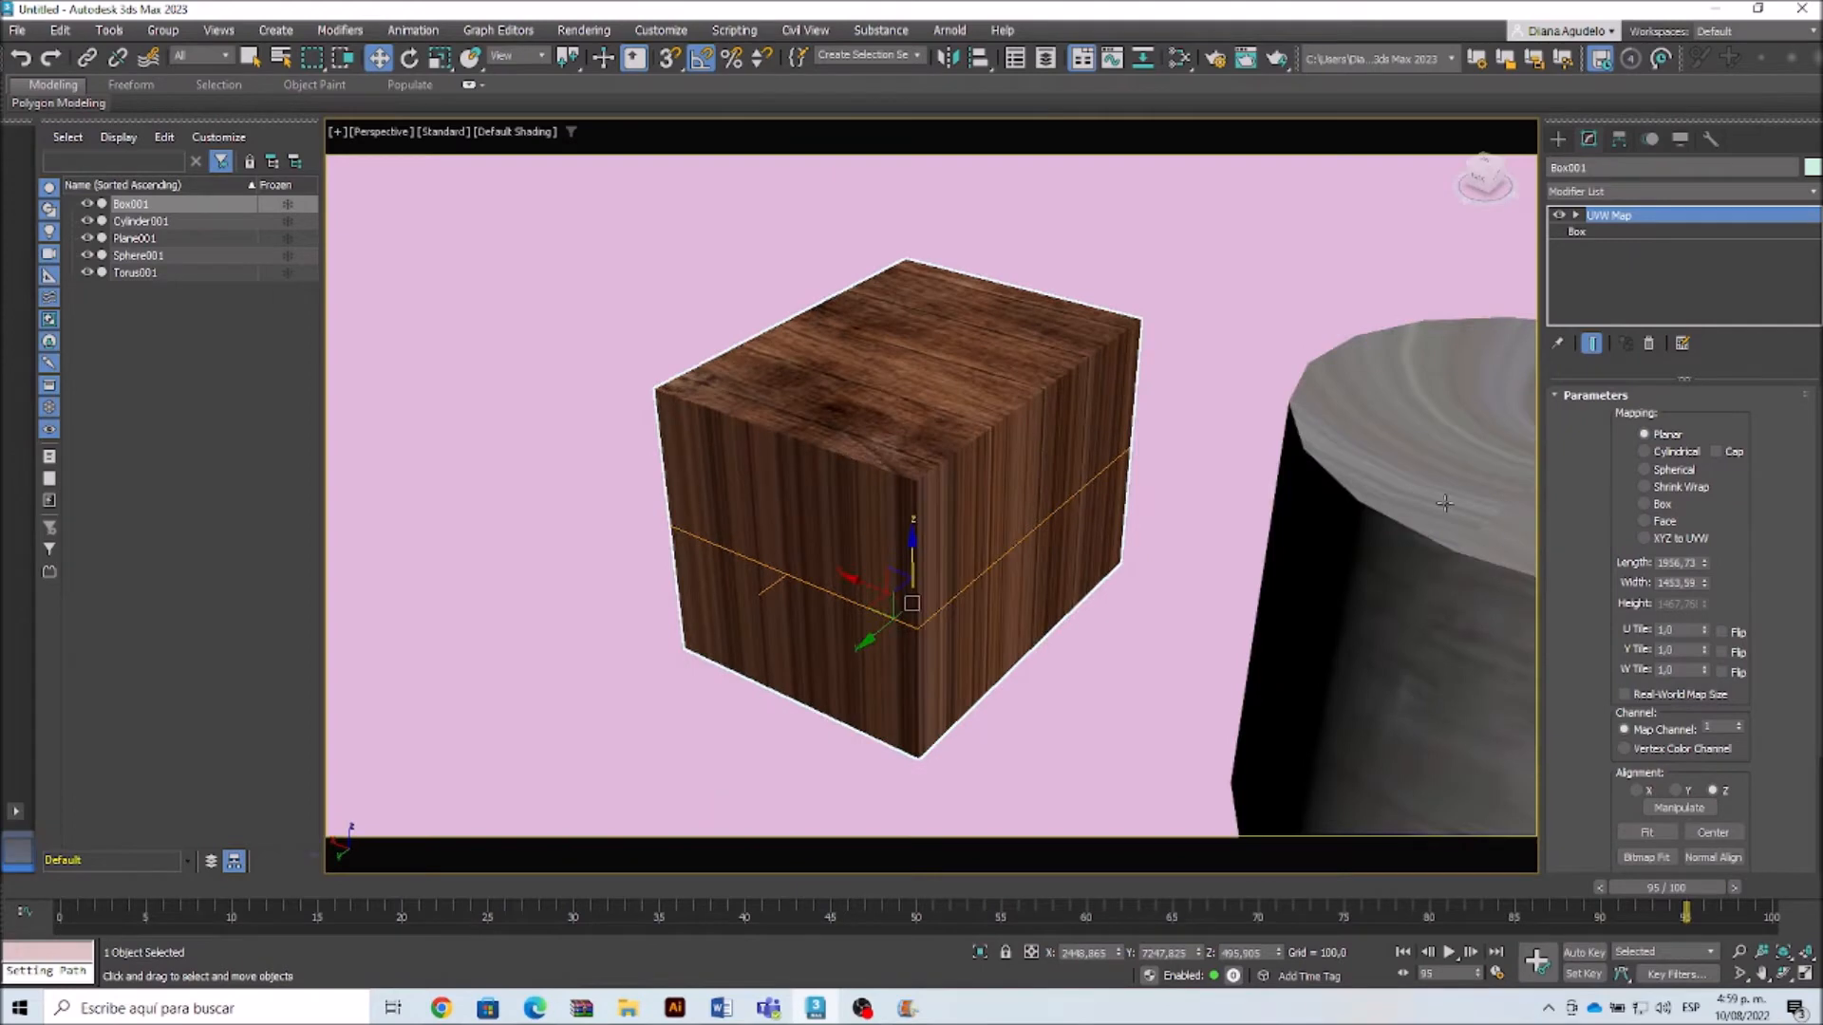
left_click(1645, 504)
middle_click_drag(692, 601, 928, 480, "alt")
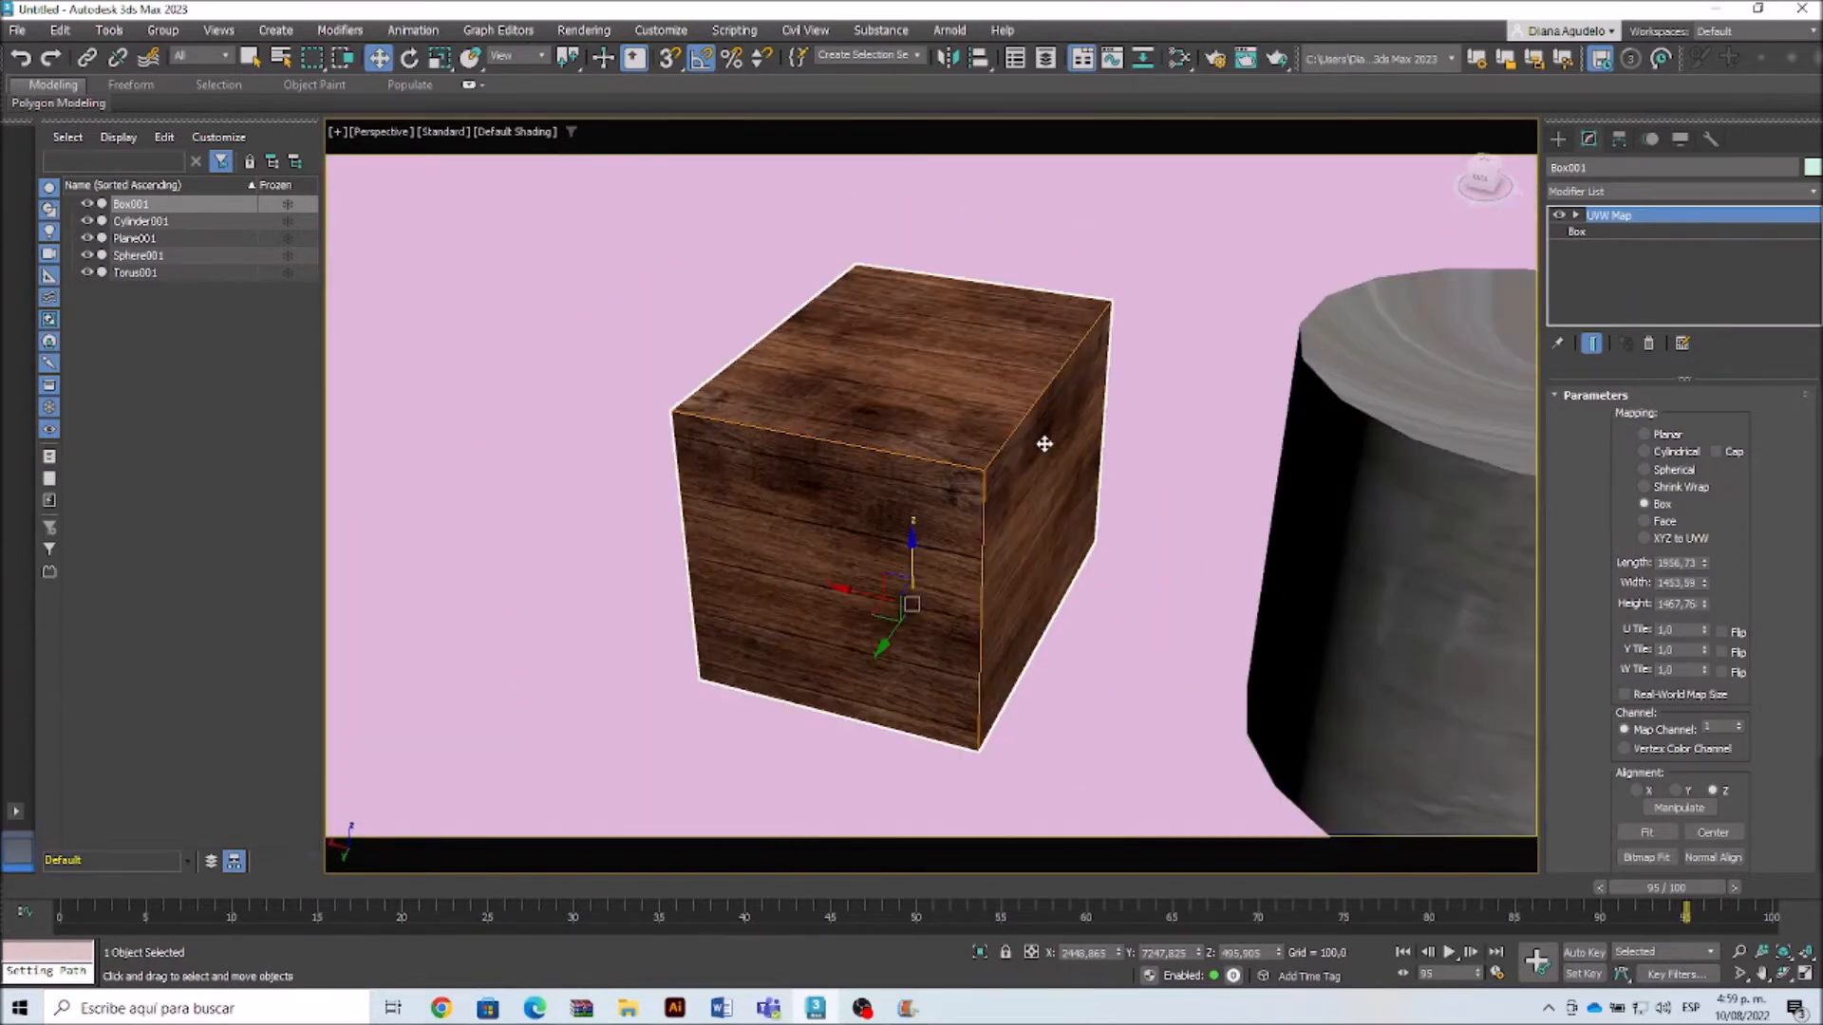
middle_click_drag(1044, 444, 1017, 431, "alt")
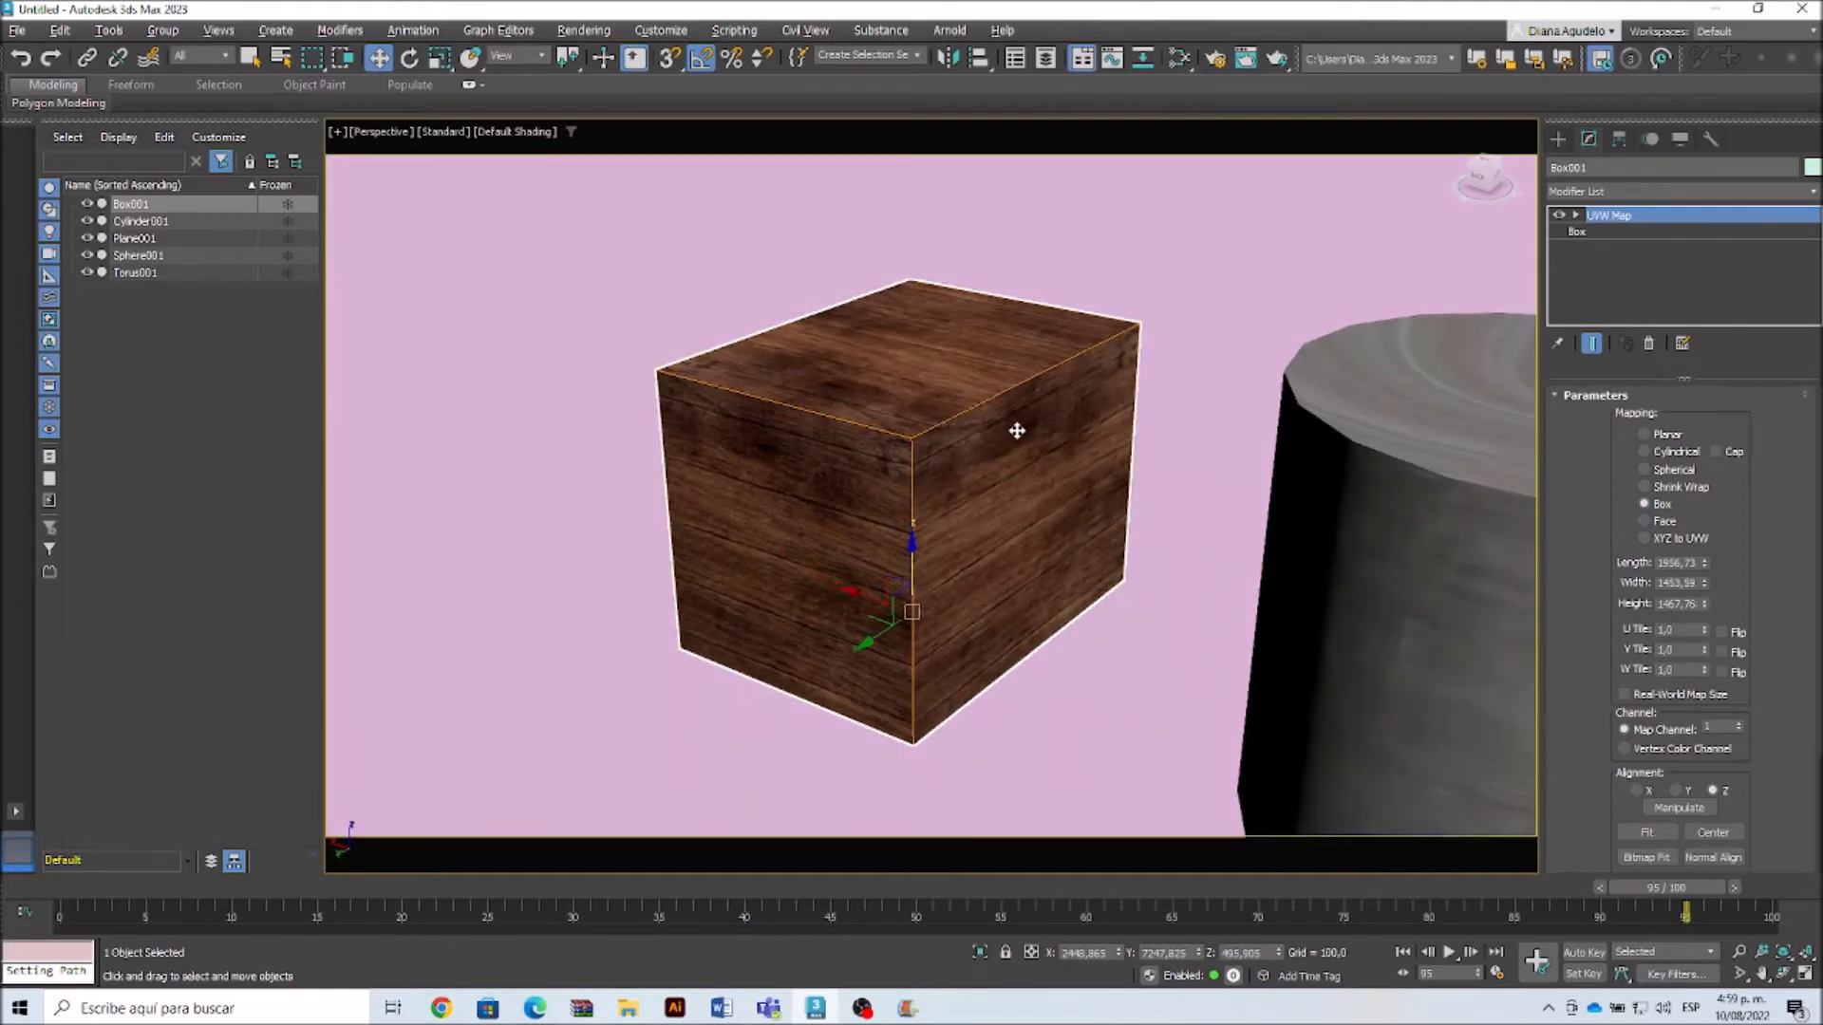
Step: Edit the box's UVW Map gizmo and raise it about 113 units along Z to align the planks with the top edge
left_click(1577, 216)
left_click(1609, 233)
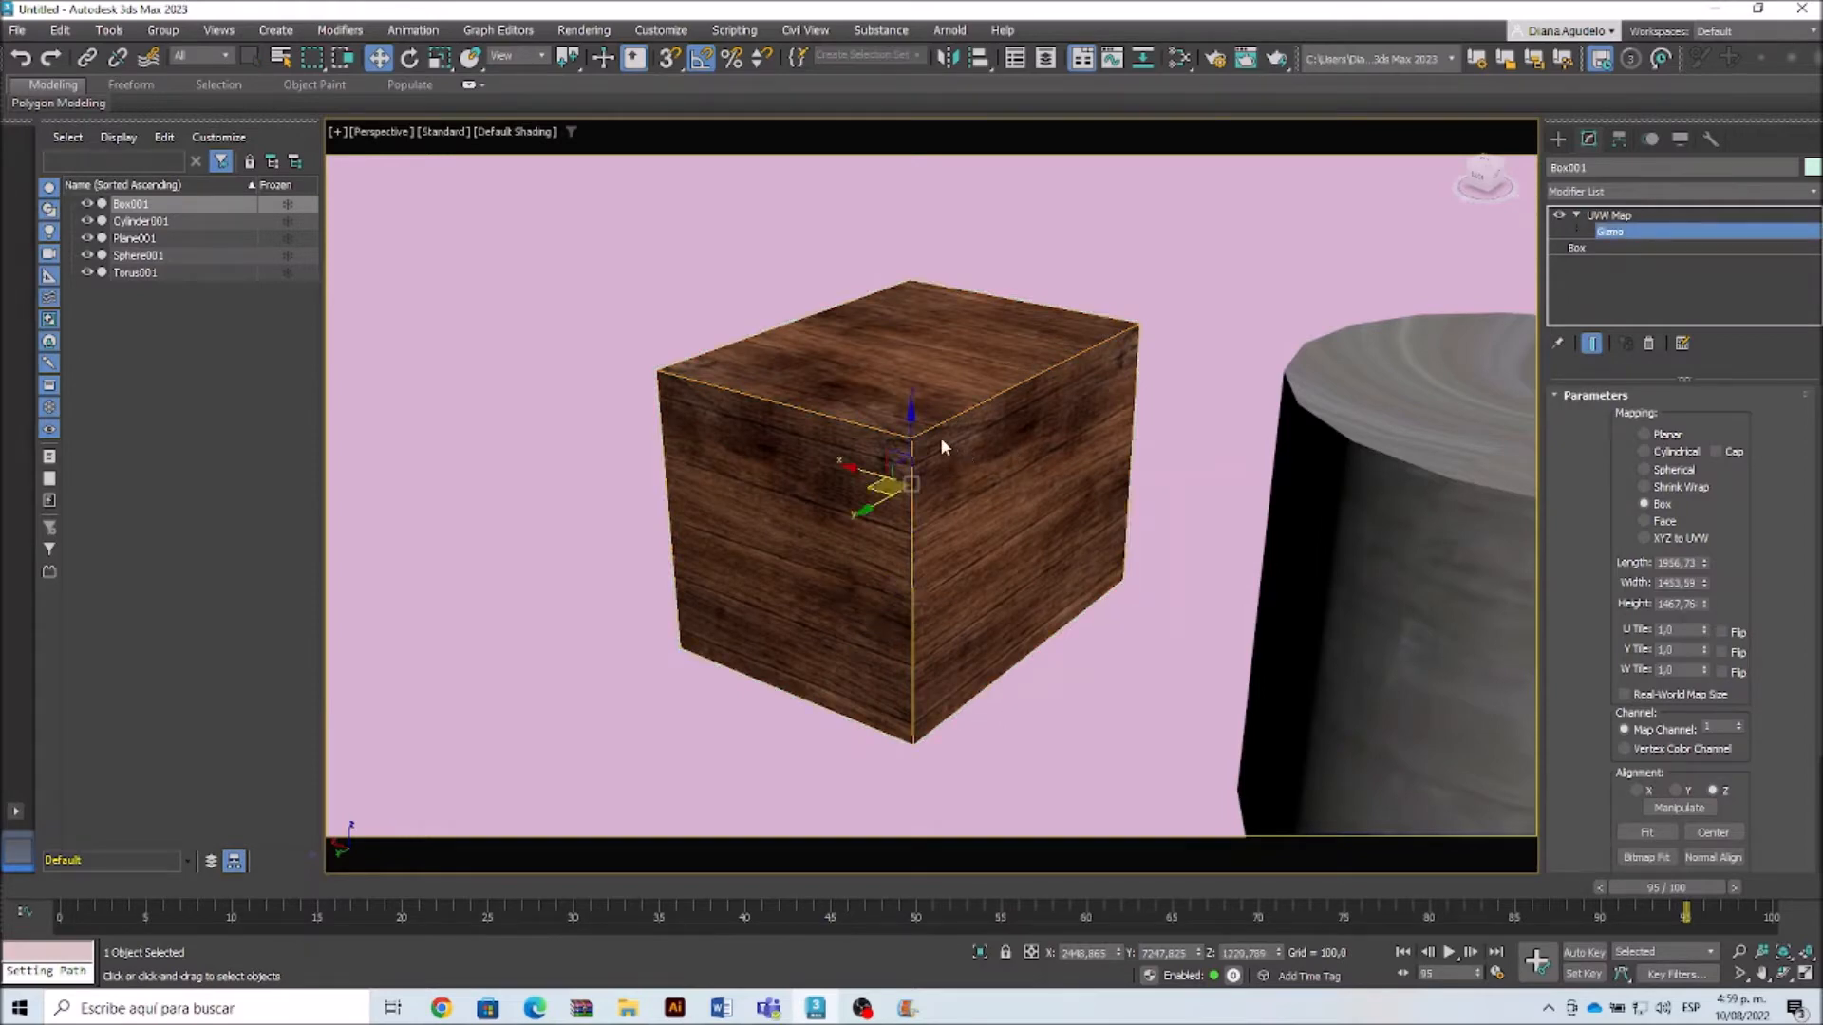
mouse_move(911, 423)
left_mouse_down()
mouse_move(917, 352)
mouse_move(915, 409)
left_mouse_up()
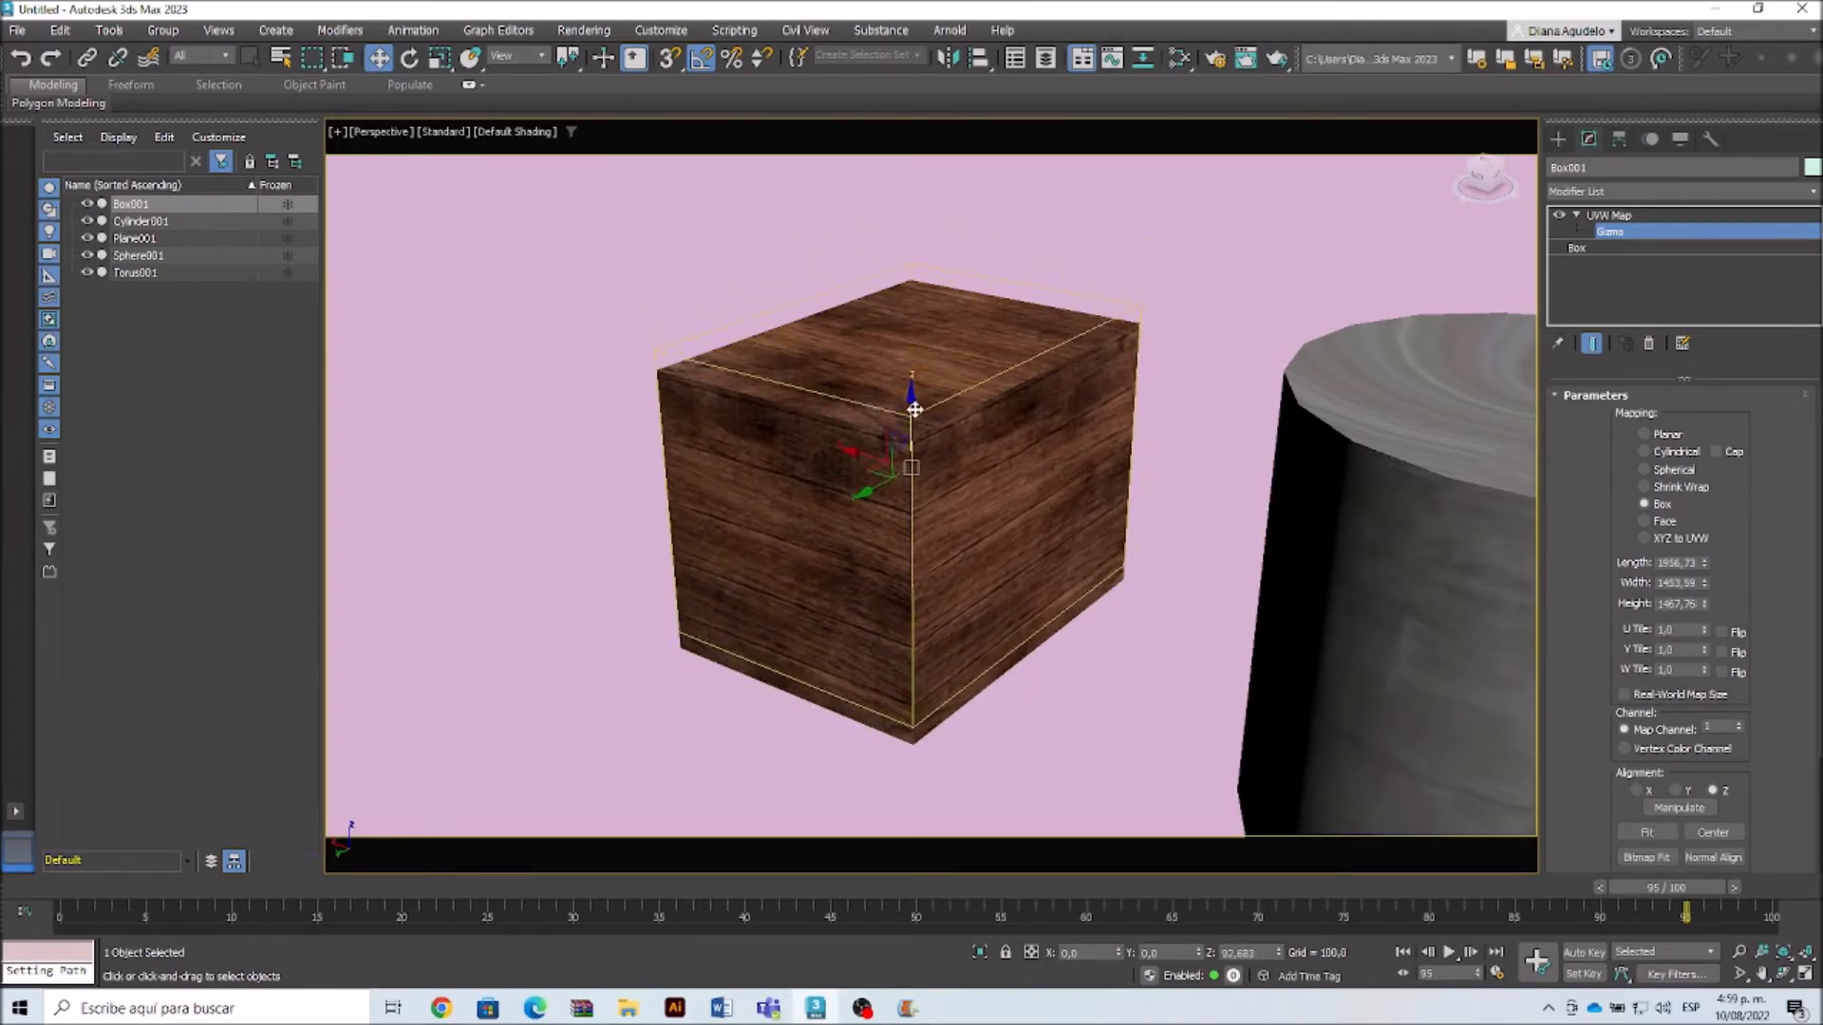
scroll(926, 449, "up", 6)
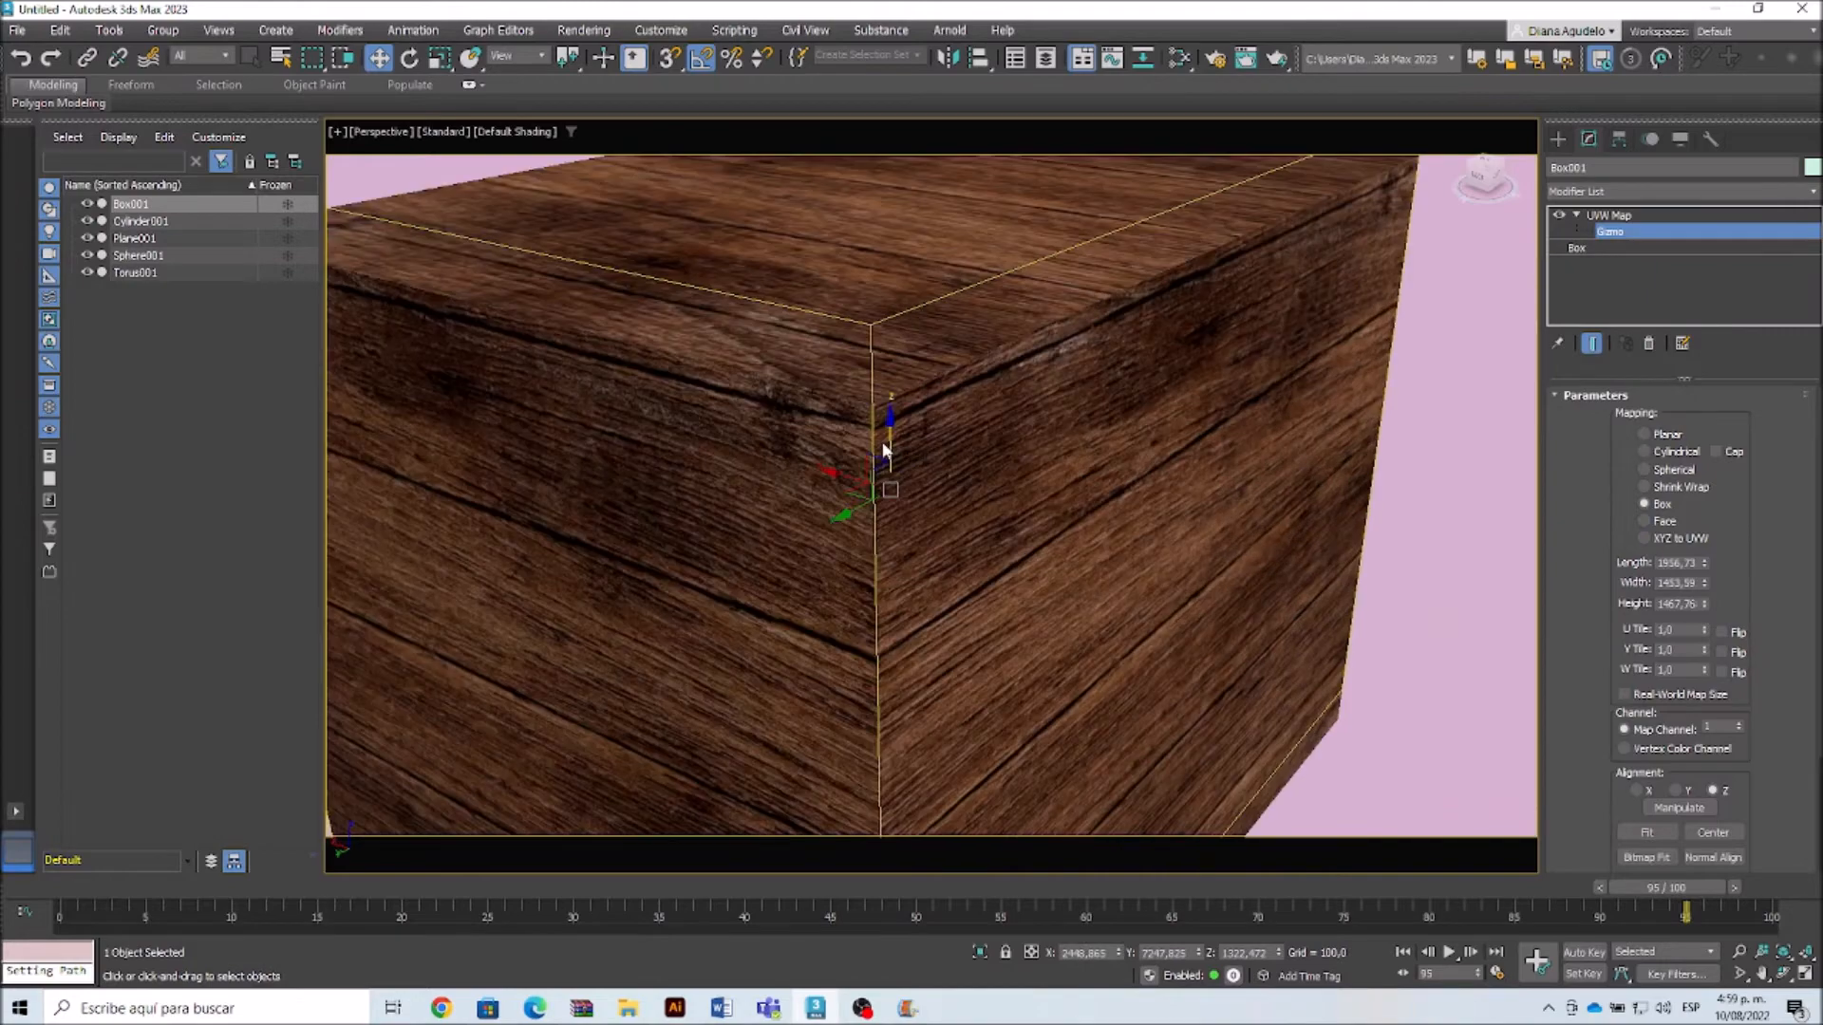
mouse_move(891, 439)
left_mouse_down()
mouse_move(891, 411)
mouse_move(898, 440)
left_mouse_up()
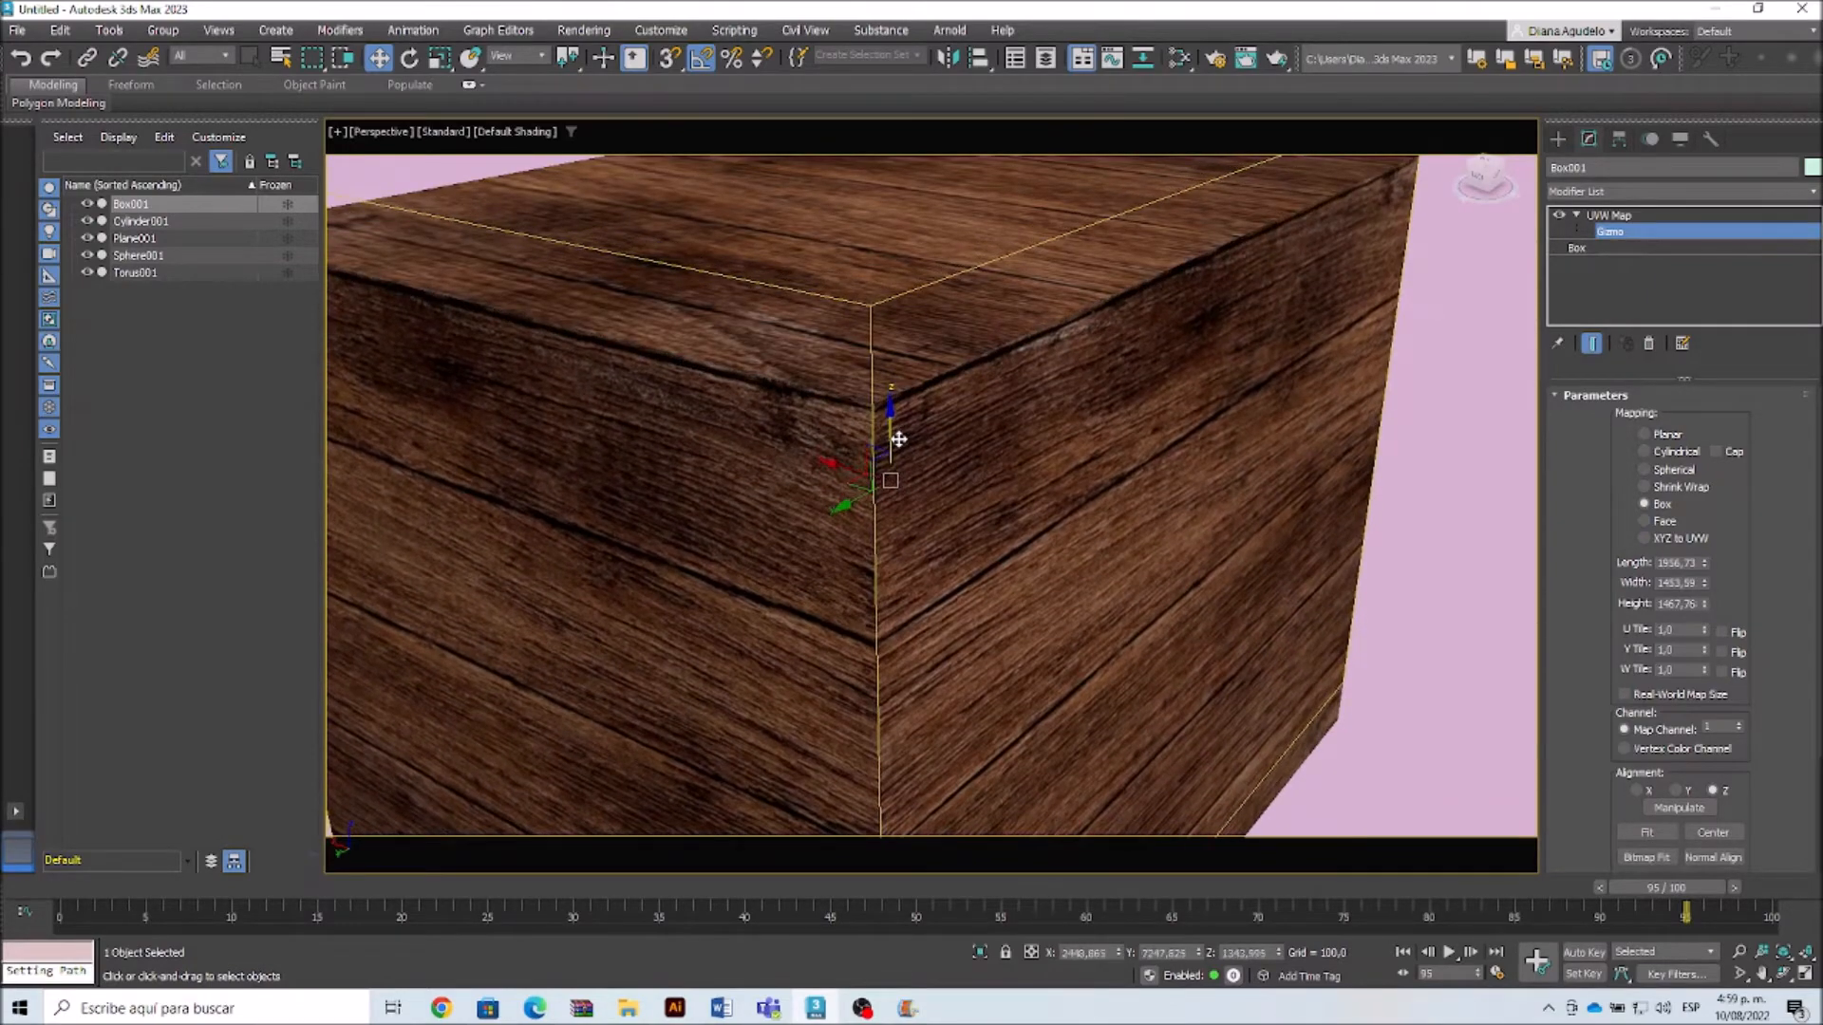
scroll(896, 446, "down", 6)
Step: Shift the mapping gizmo about 155 units along Y and check the plank joints on the side faces
middle_click_drag(920, 568, 874, 575, "alt")
mouse_move(844, 518)
left_mouse_down()
mouse_move(827, 519)
mouse_move(888, 503)
mouse_move(815, 525)
left_mouse_up()
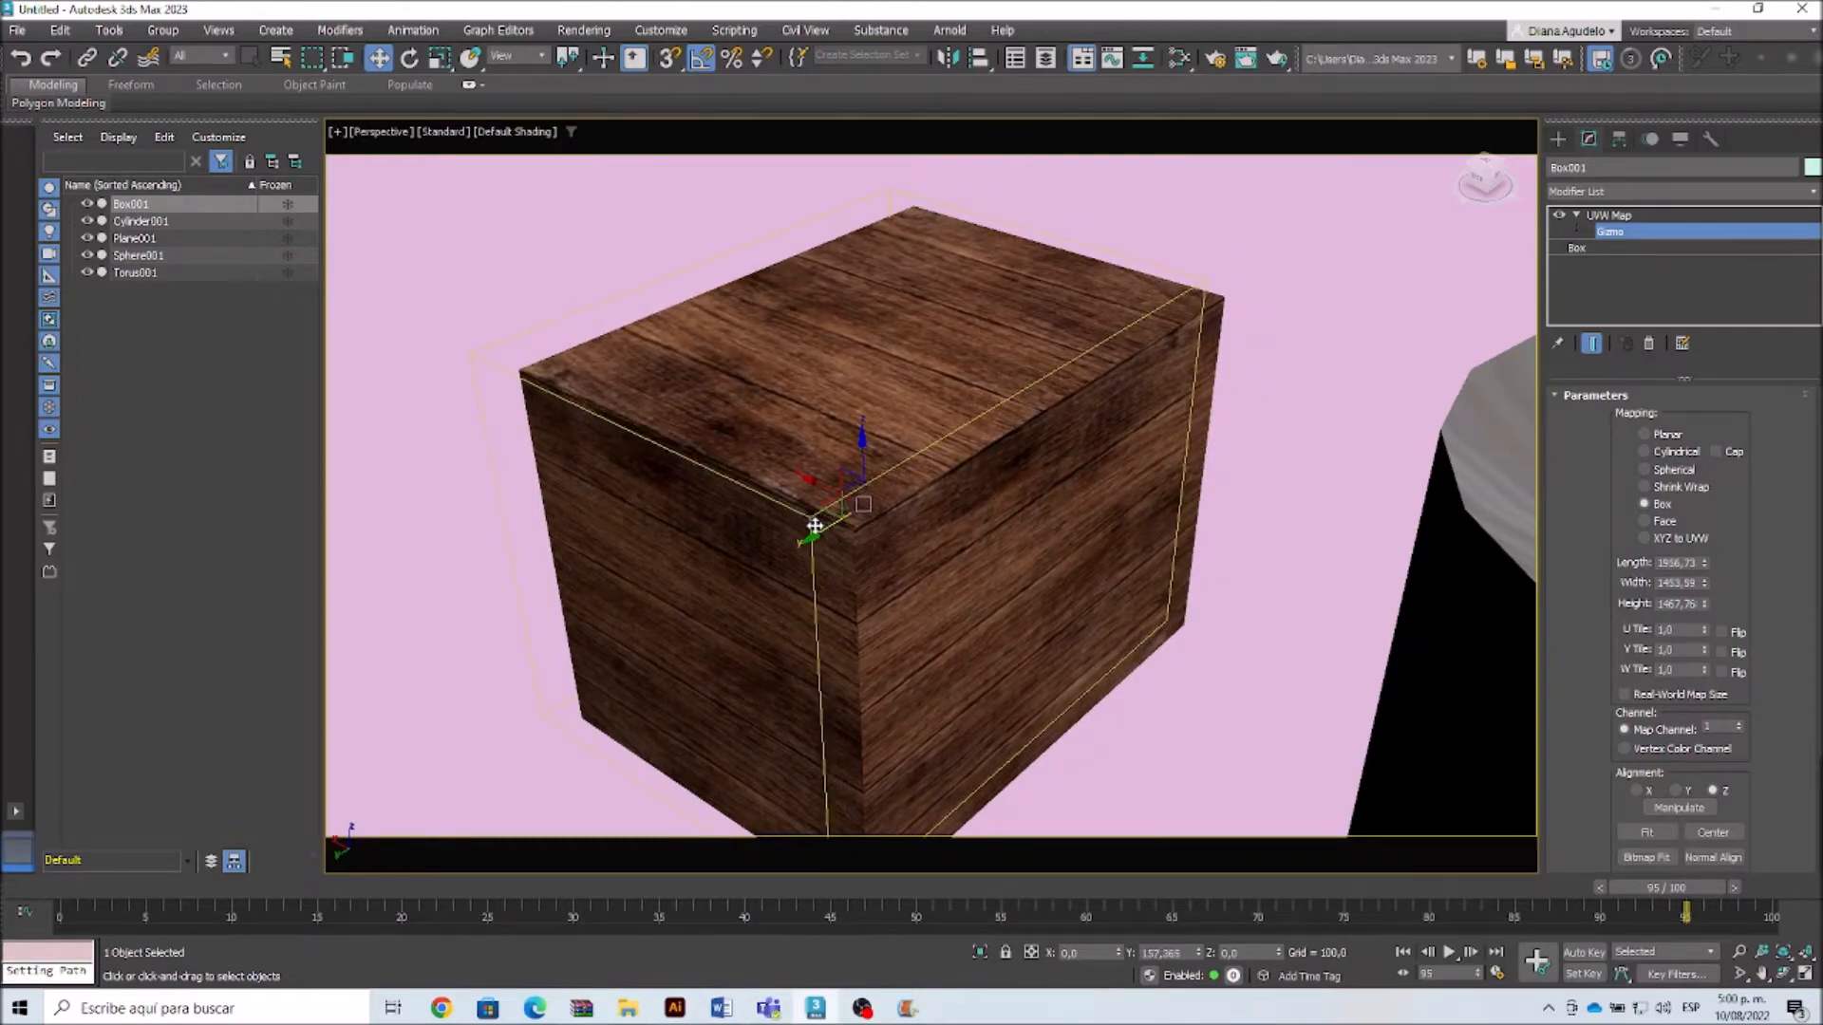
middle_click_drag(1055, 476, 988, 496, "alt")
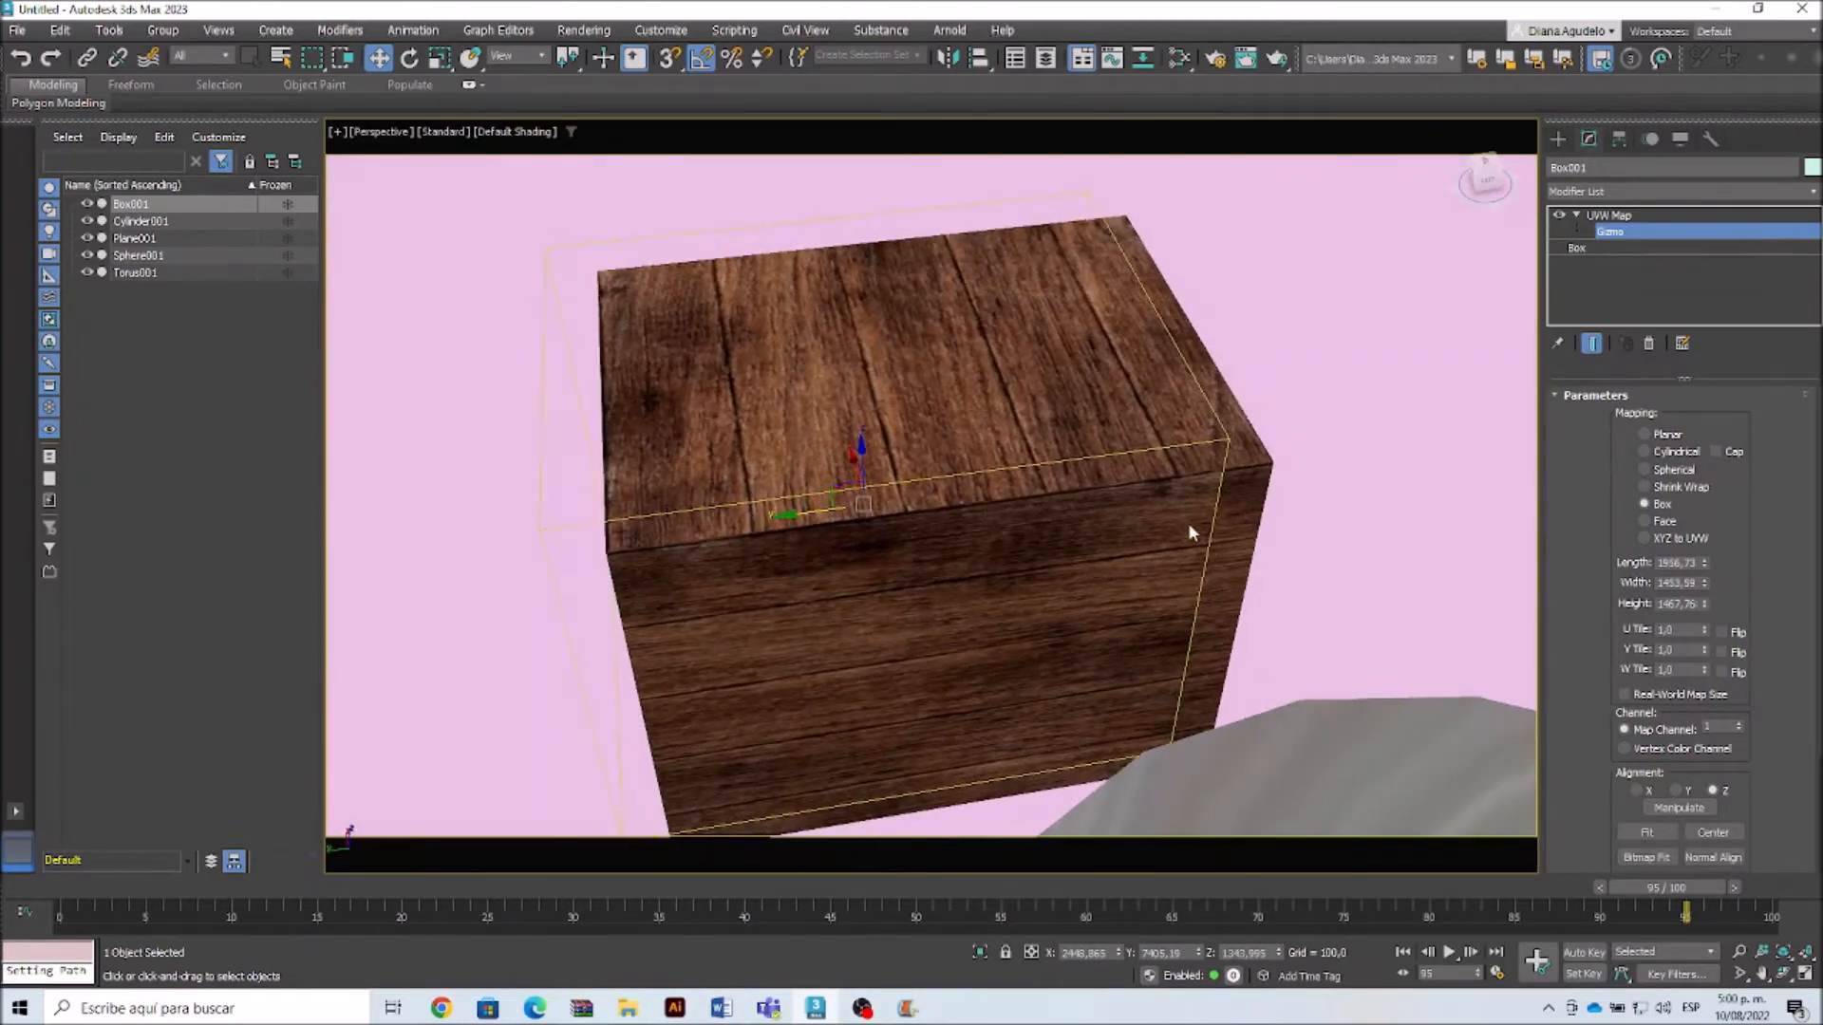
scroll(1225, 609, "up", 5)
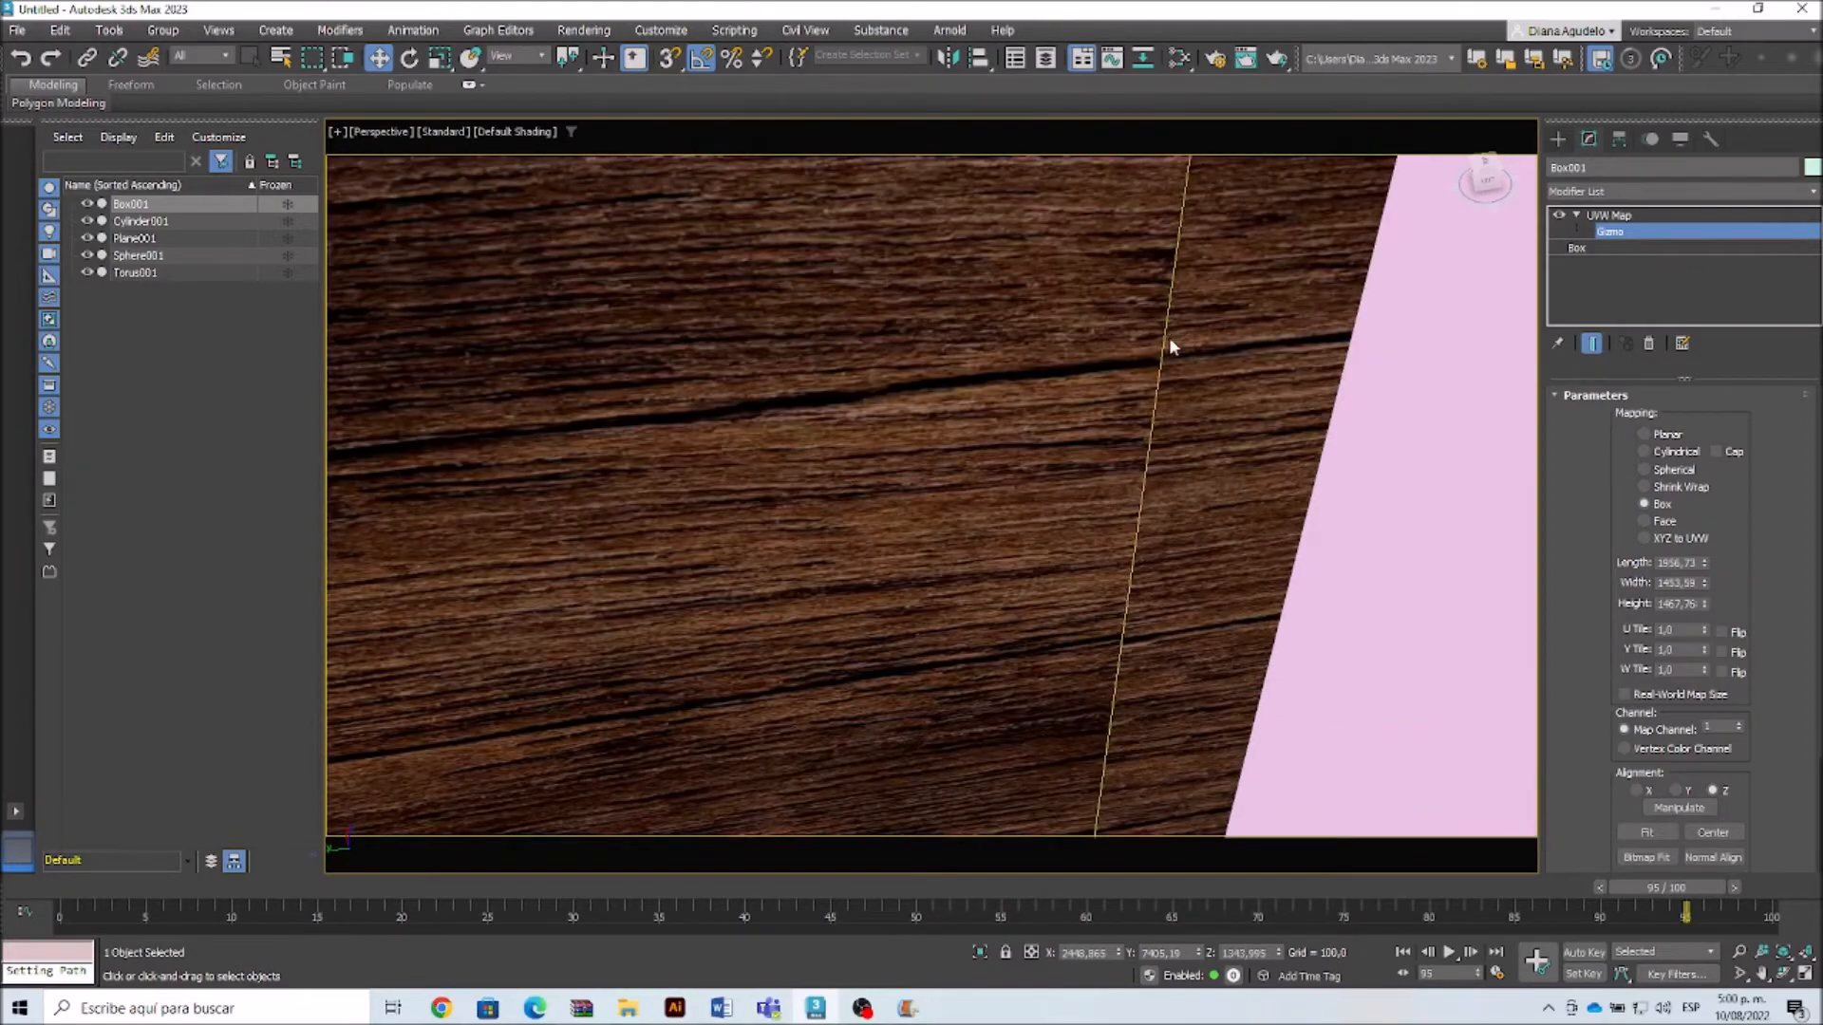
scroll(1229, 395, "down", 5)
scroll(1229, 394, "up", 2)
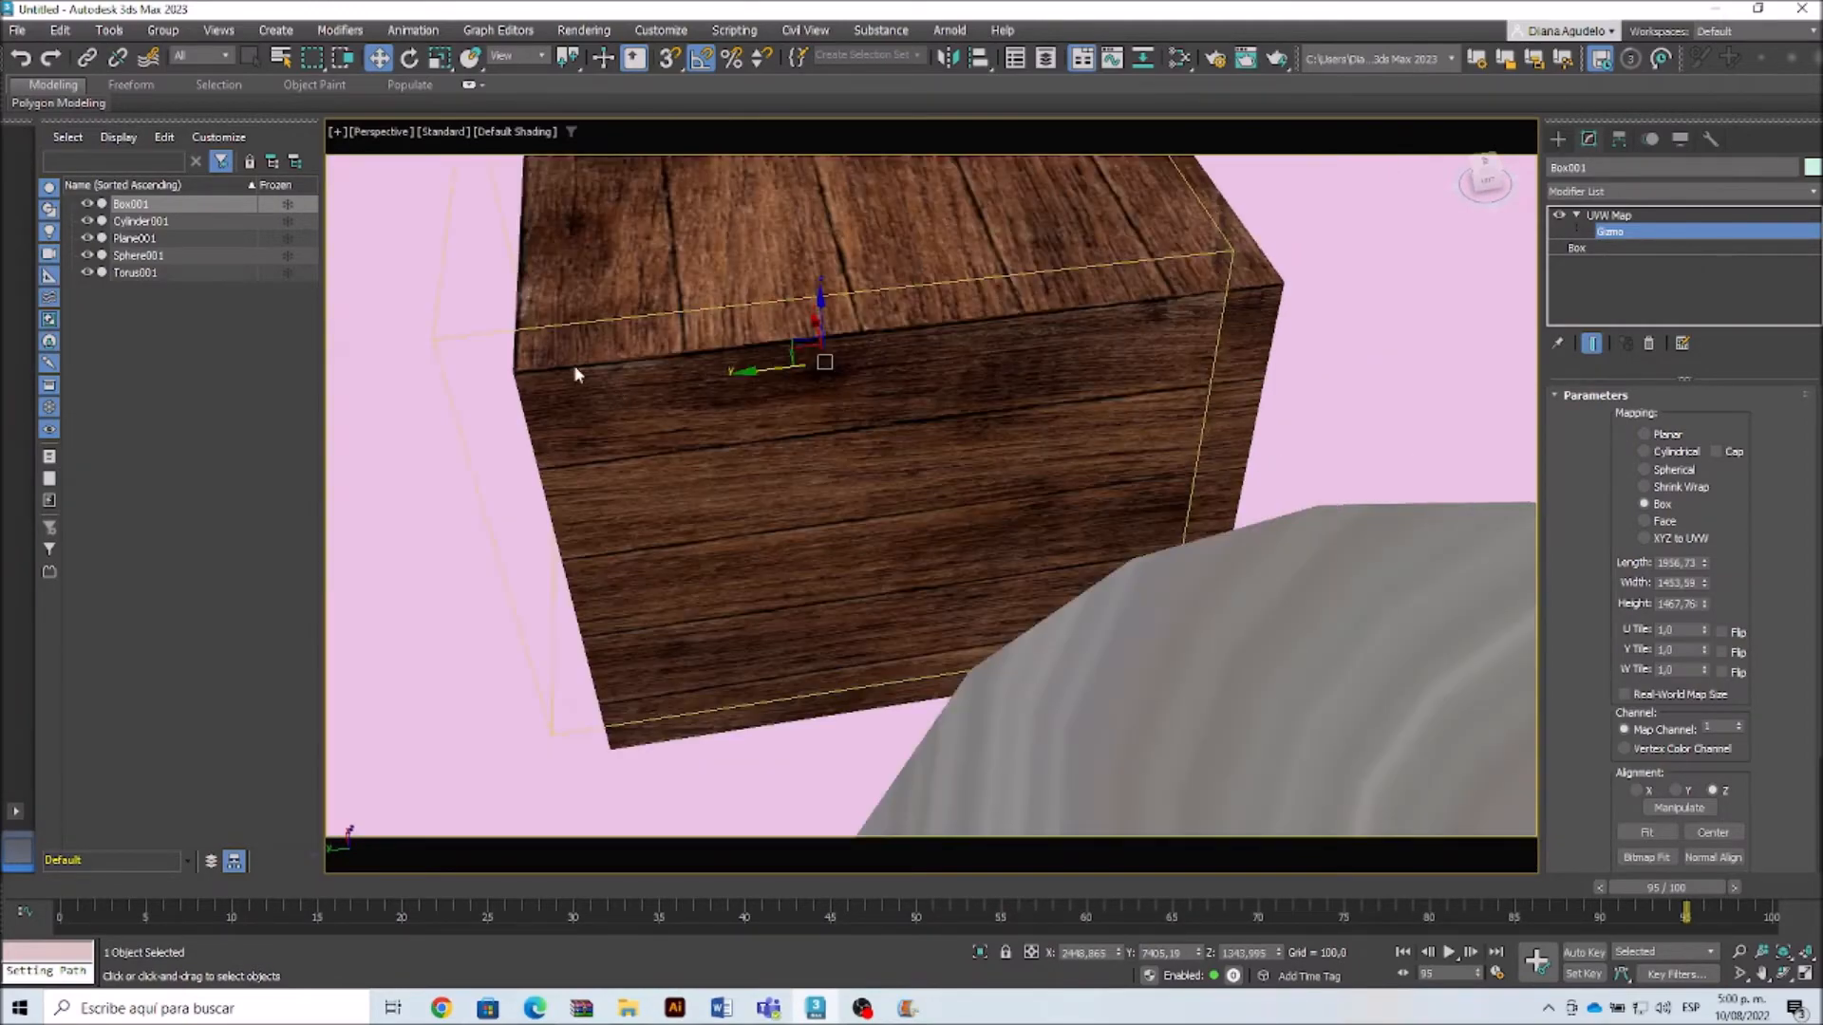
Step: Enlarge the mapping gizmo slightly along Y and shift it back along Y over the box
left_click(440, 58)
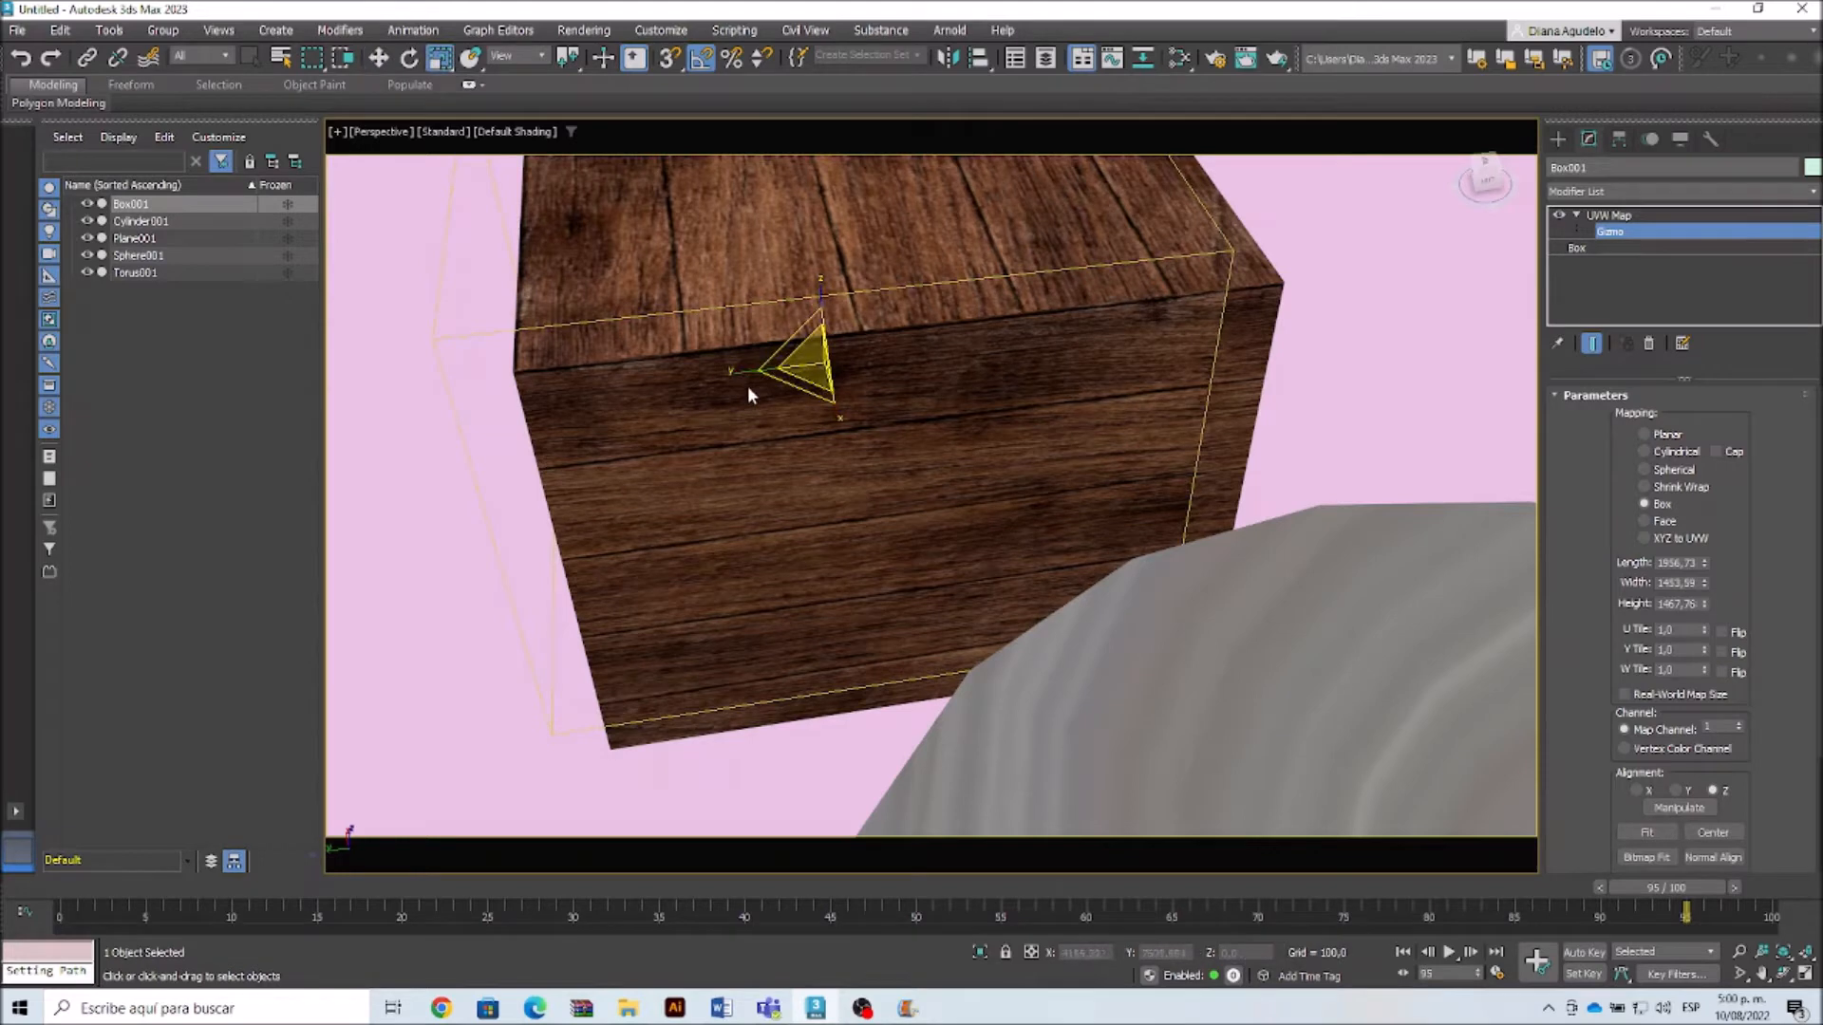
left_click_drag(744, 378, 737, 374)
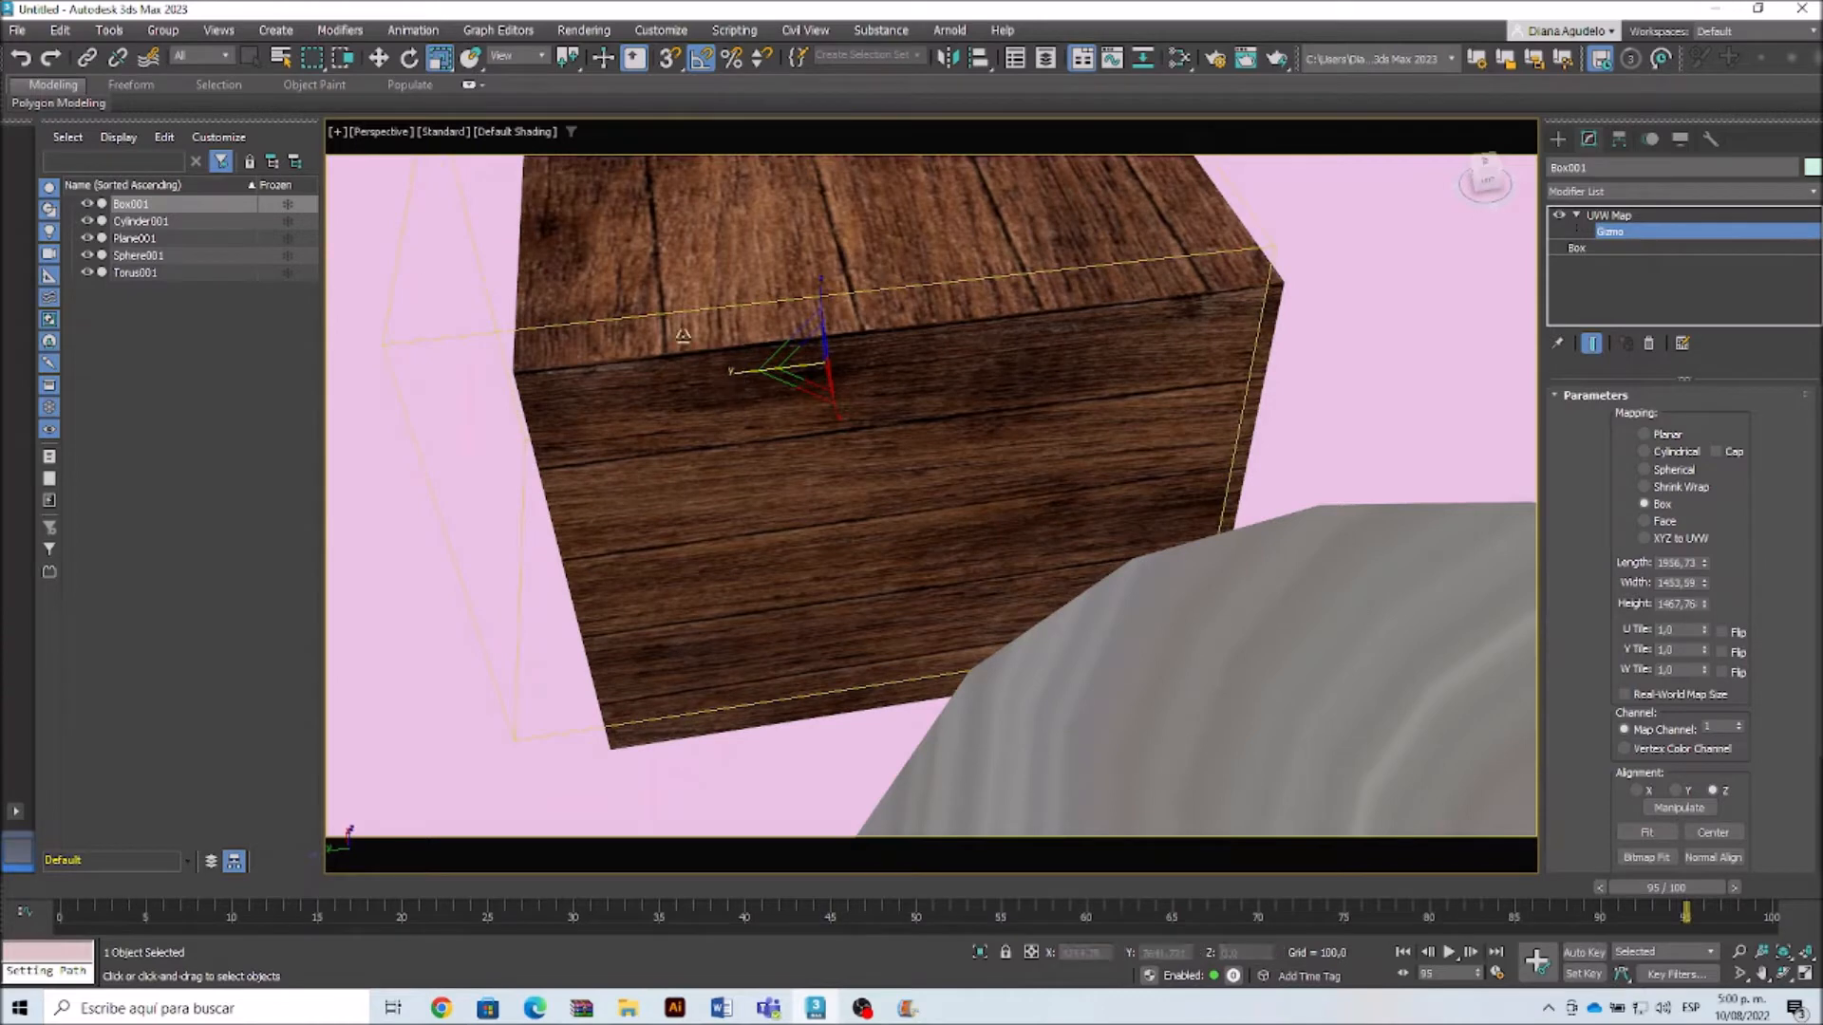
left_click(377, 59)
left_click_drag(767, 373, 806, 370)
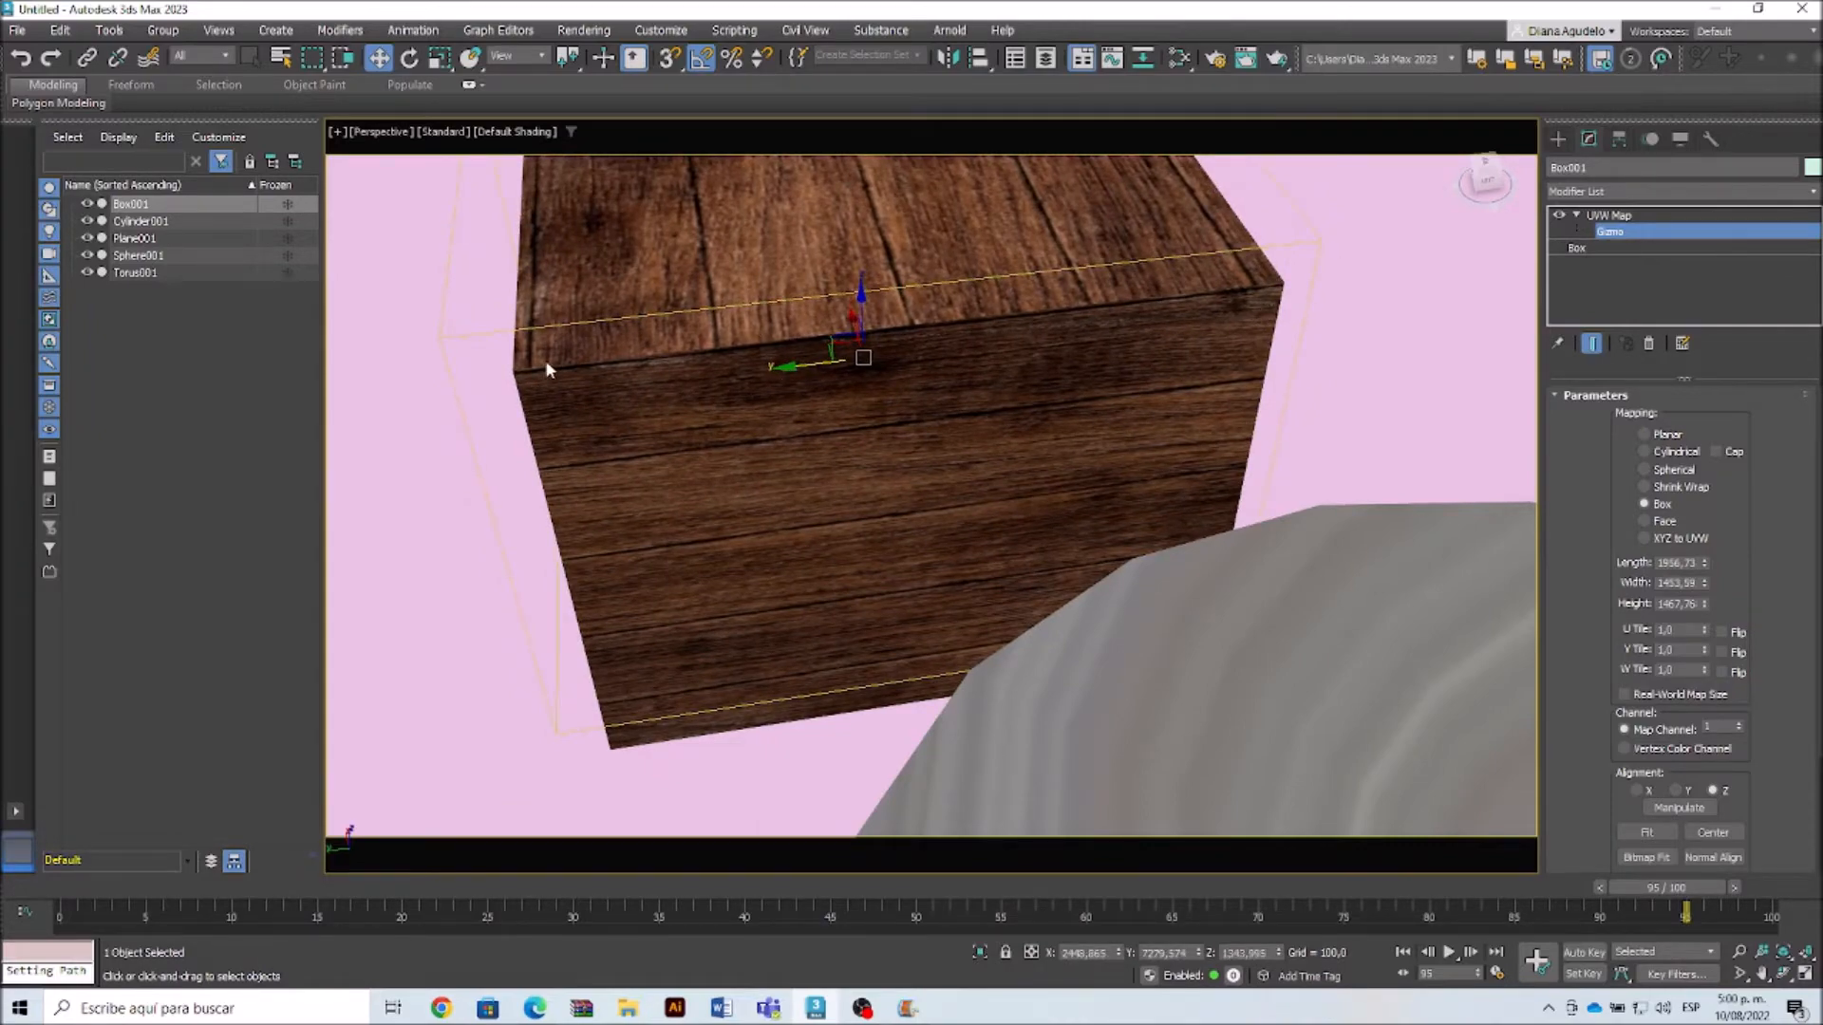
middle_click_drag(682, 460, 718, 527, "alt")
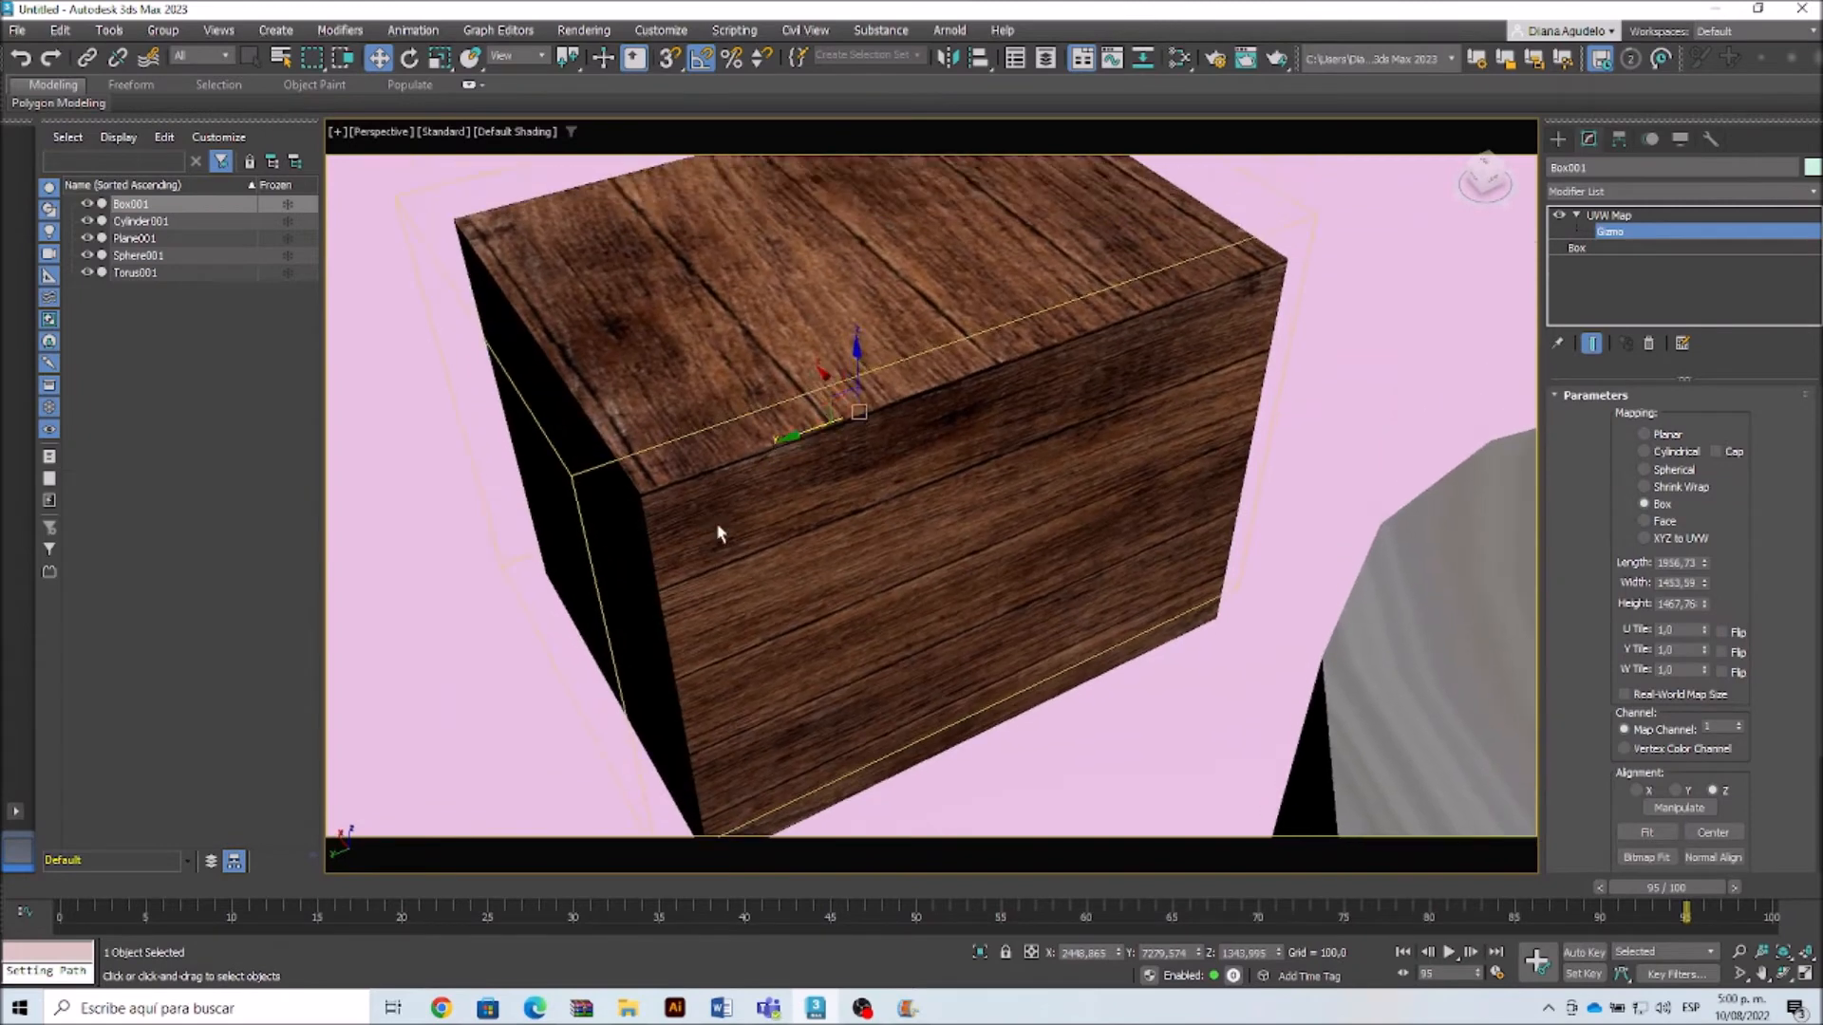
Step: Stretch the mapping gizmo a little more along Y and nudge its Y position to match the planks at the edges
left_click(440, 58)
left_click_drag(797, 434, 796, 434)
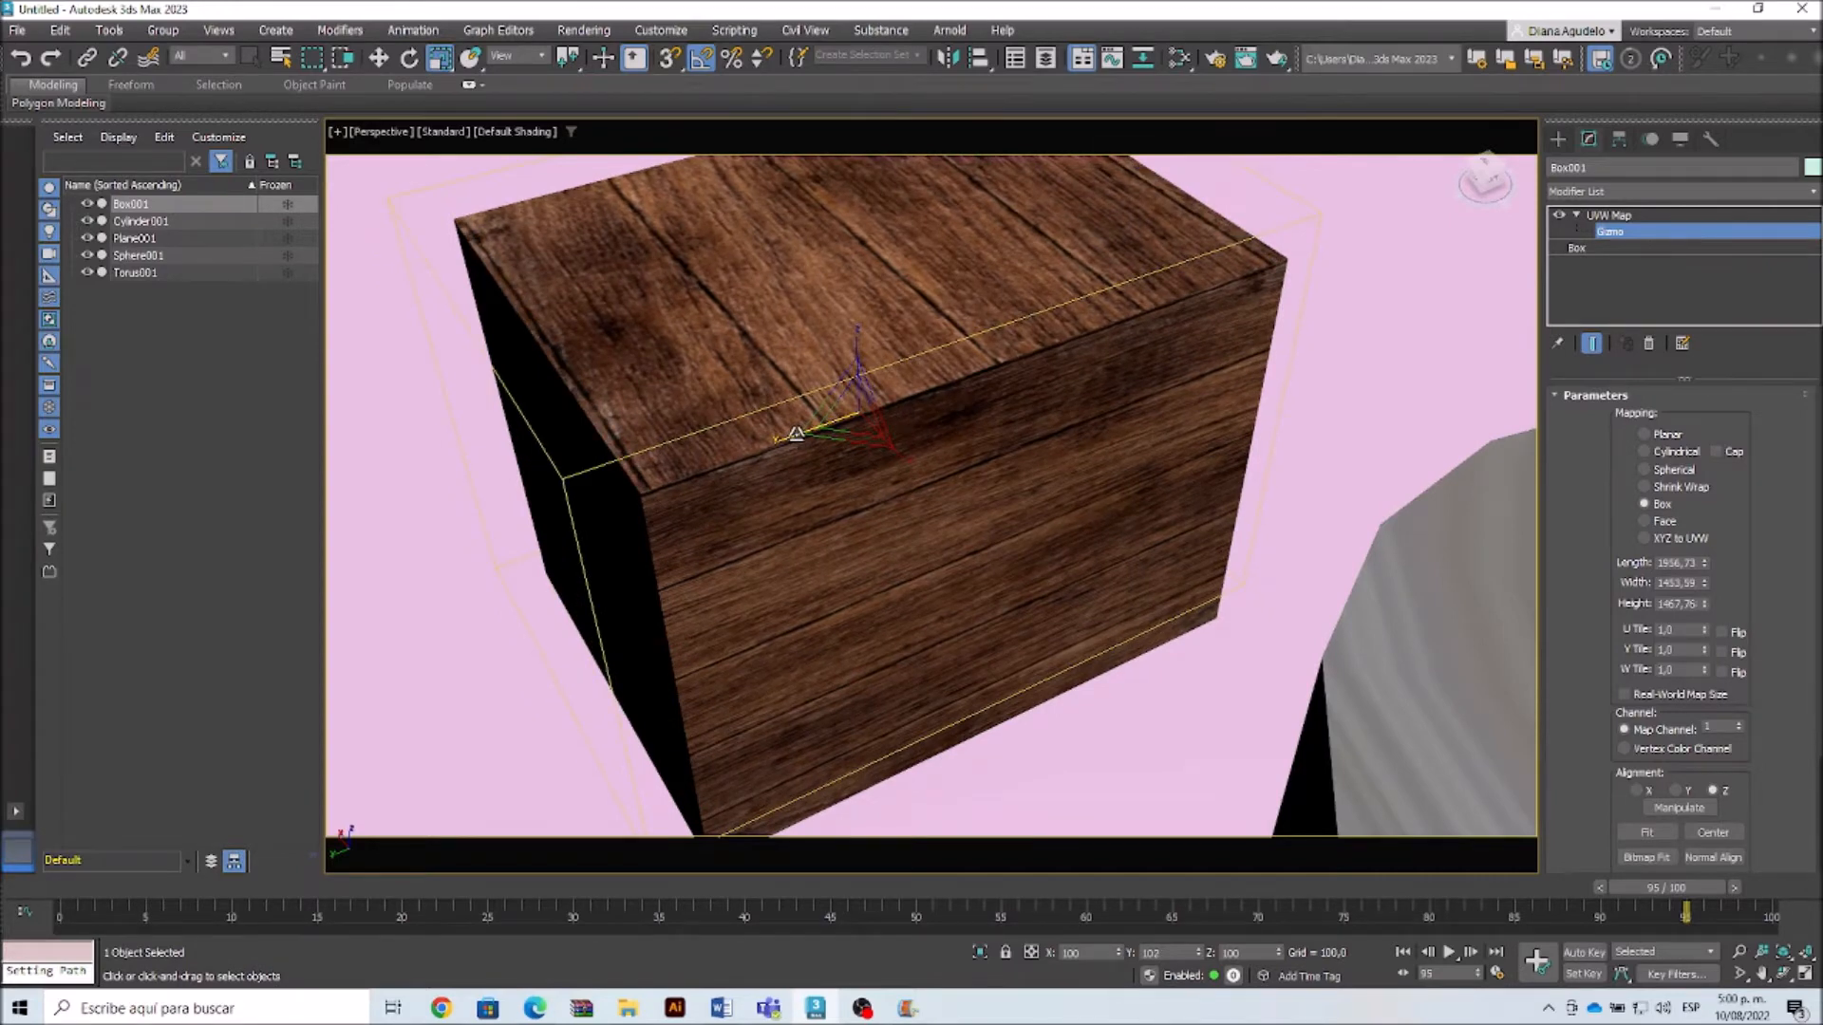
left_click_drag(795, 434, 793, 434)
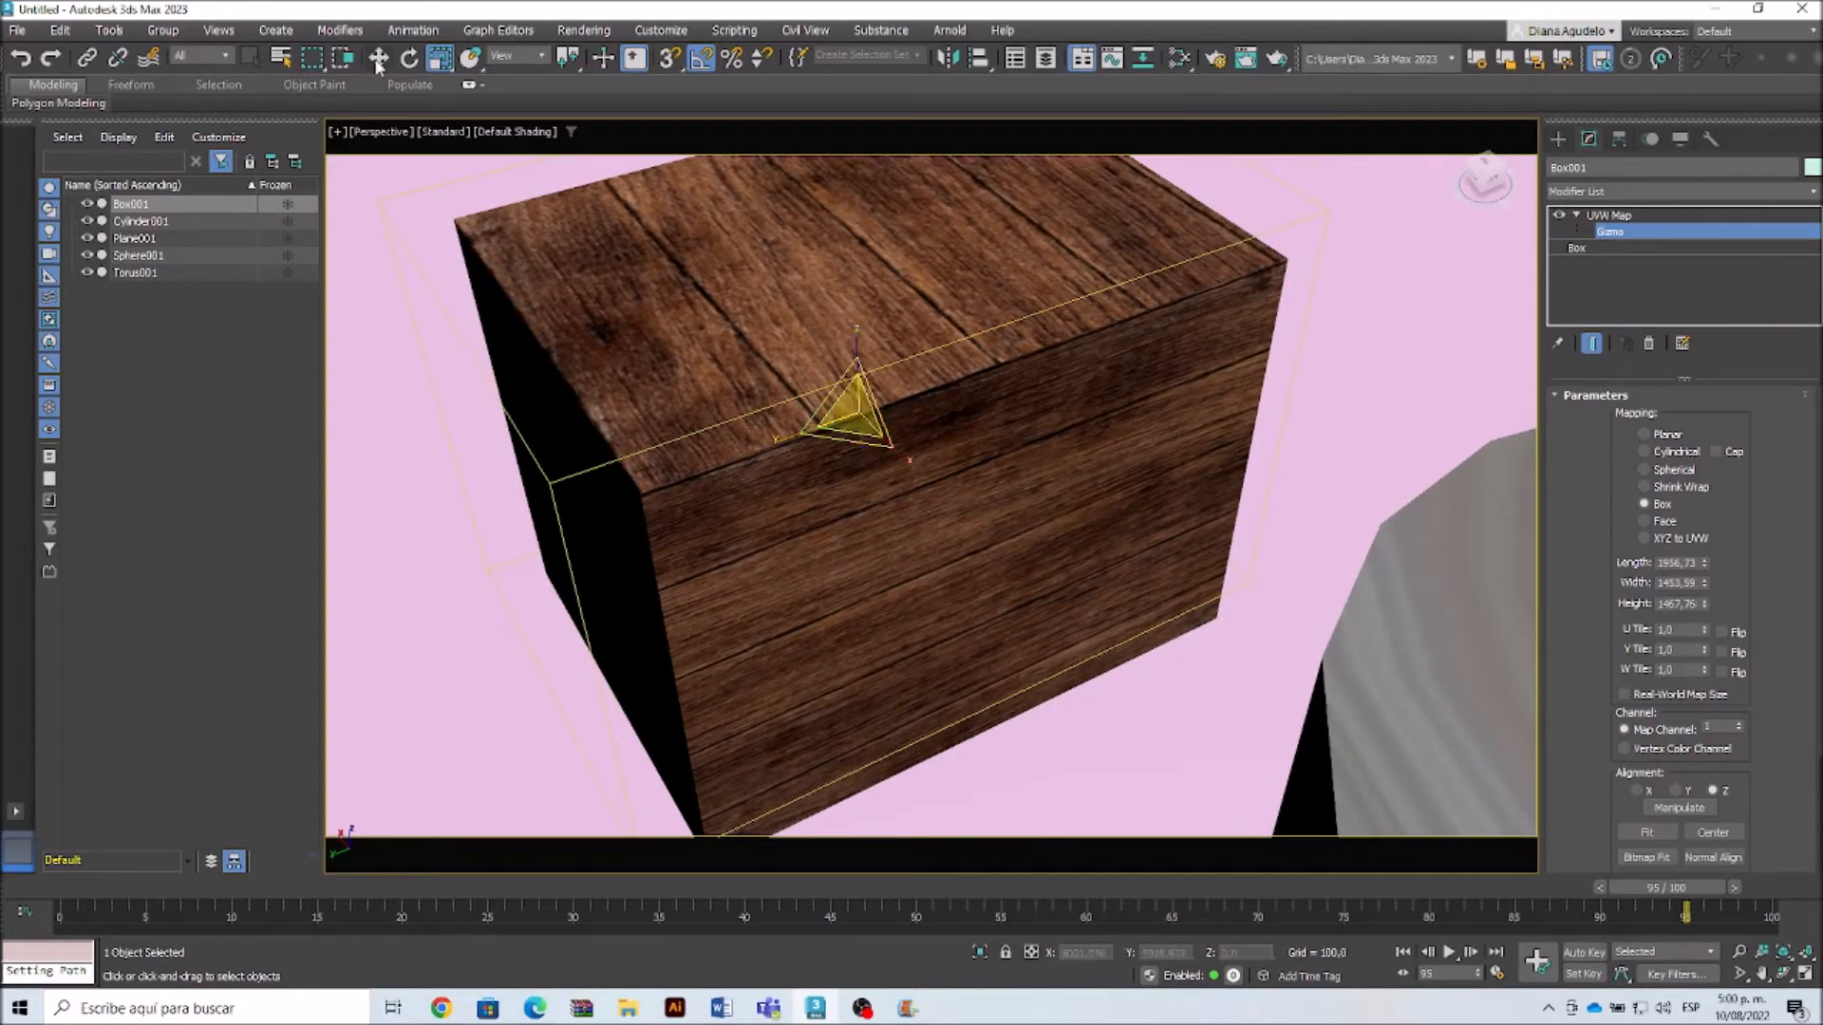
key("w")
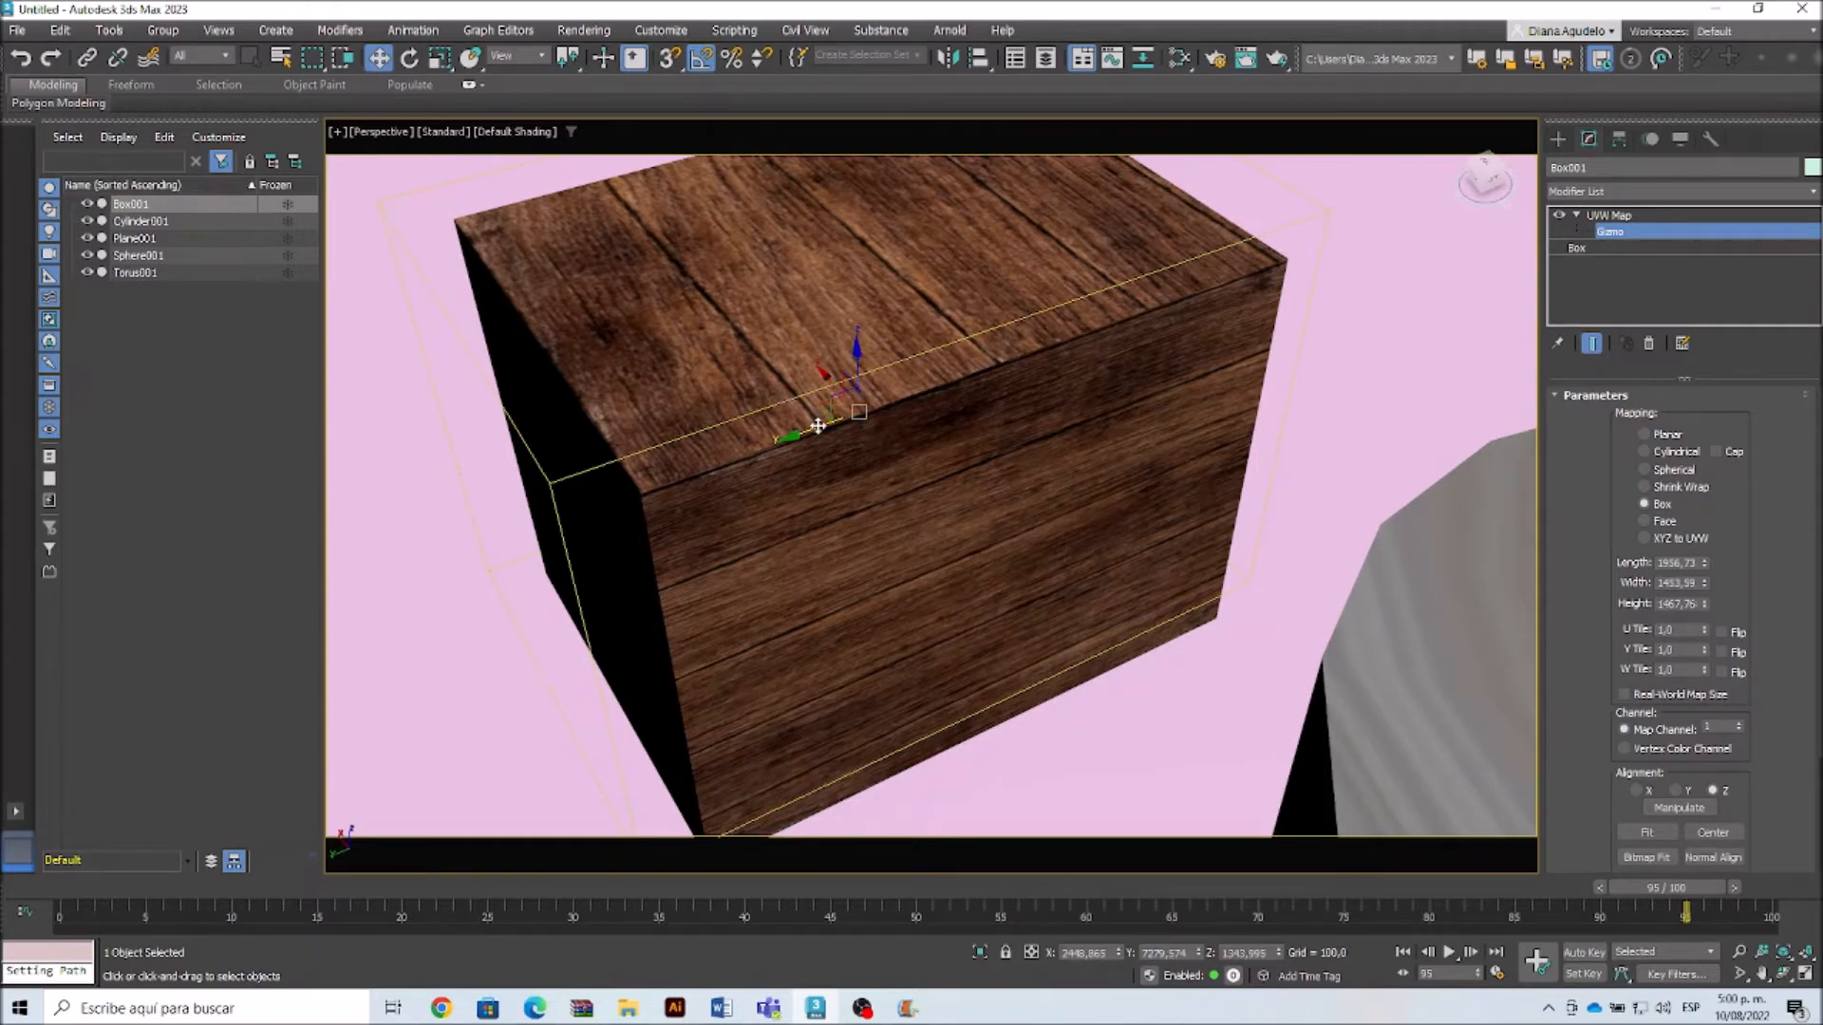
left_click_drag(819, 426, 820, 426)
Step: Check the box's edges, leave gizmo editing, and move the whole box about 89 units along X
scroll(879, 410, "down", 5)
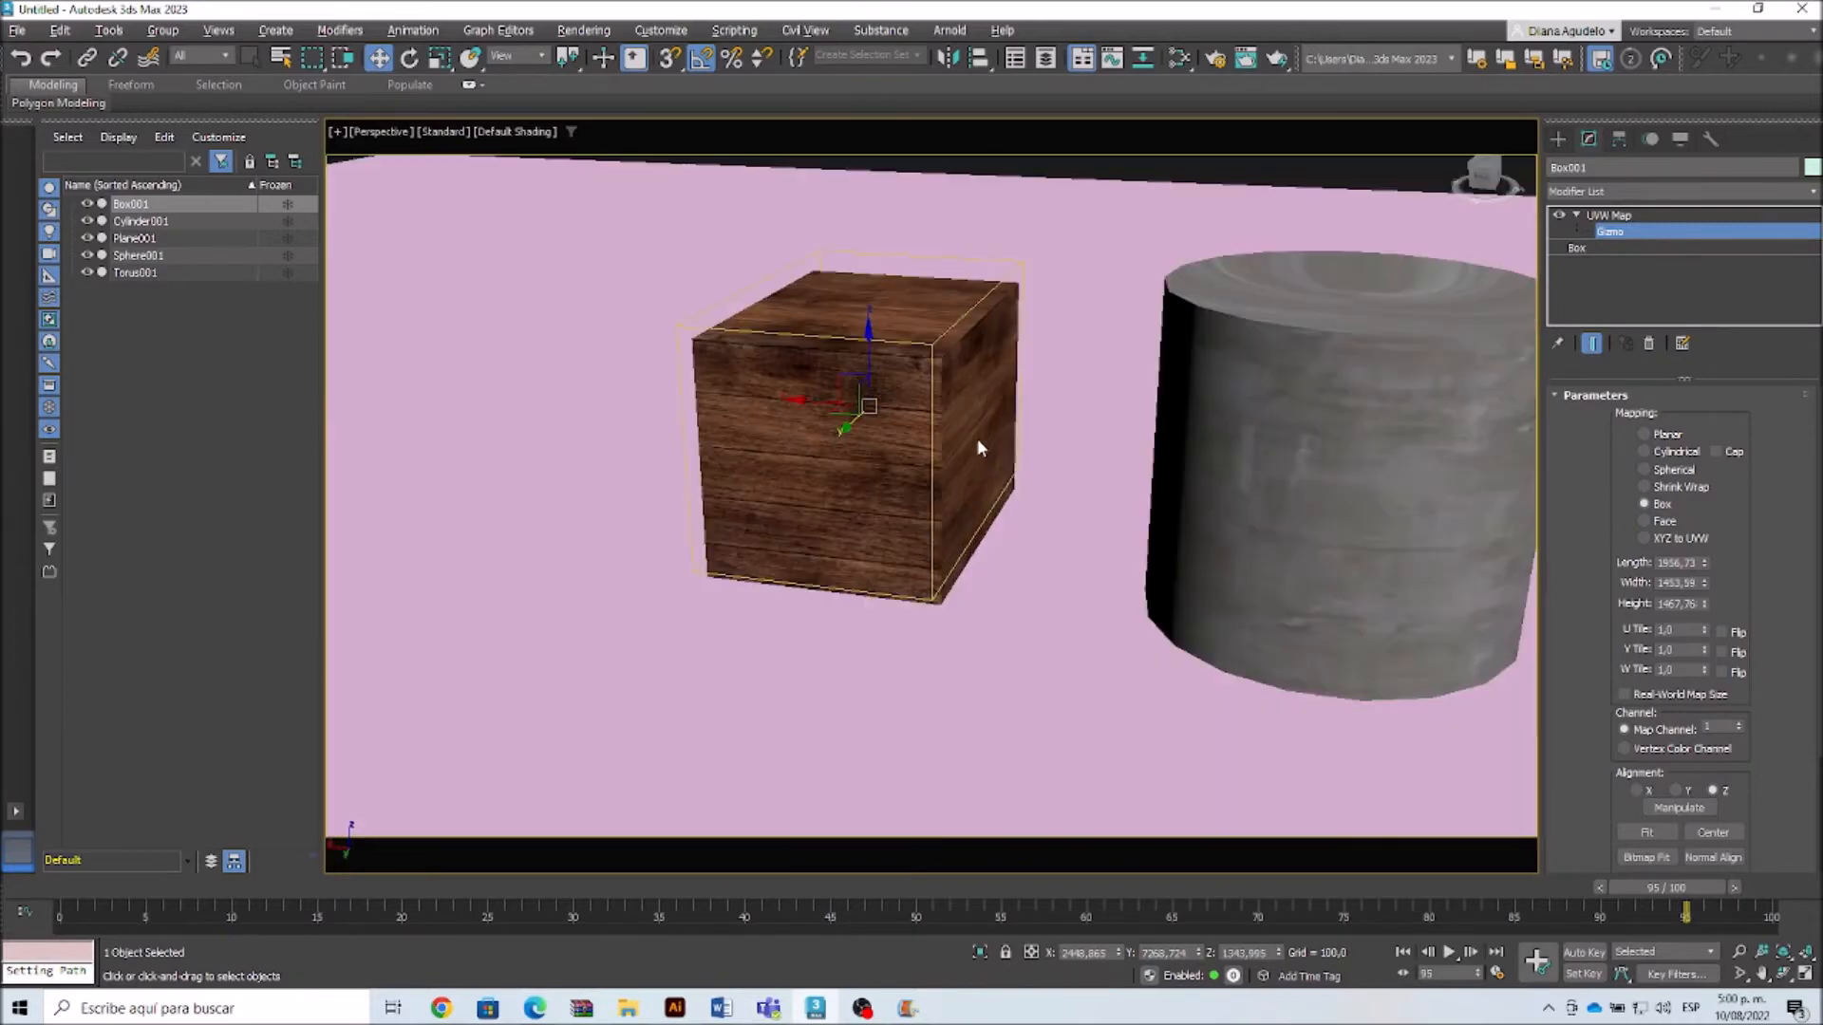
scroll(977, 438, "up", 2)
middle_click_drag(926, 452, 921, 452, "alt")
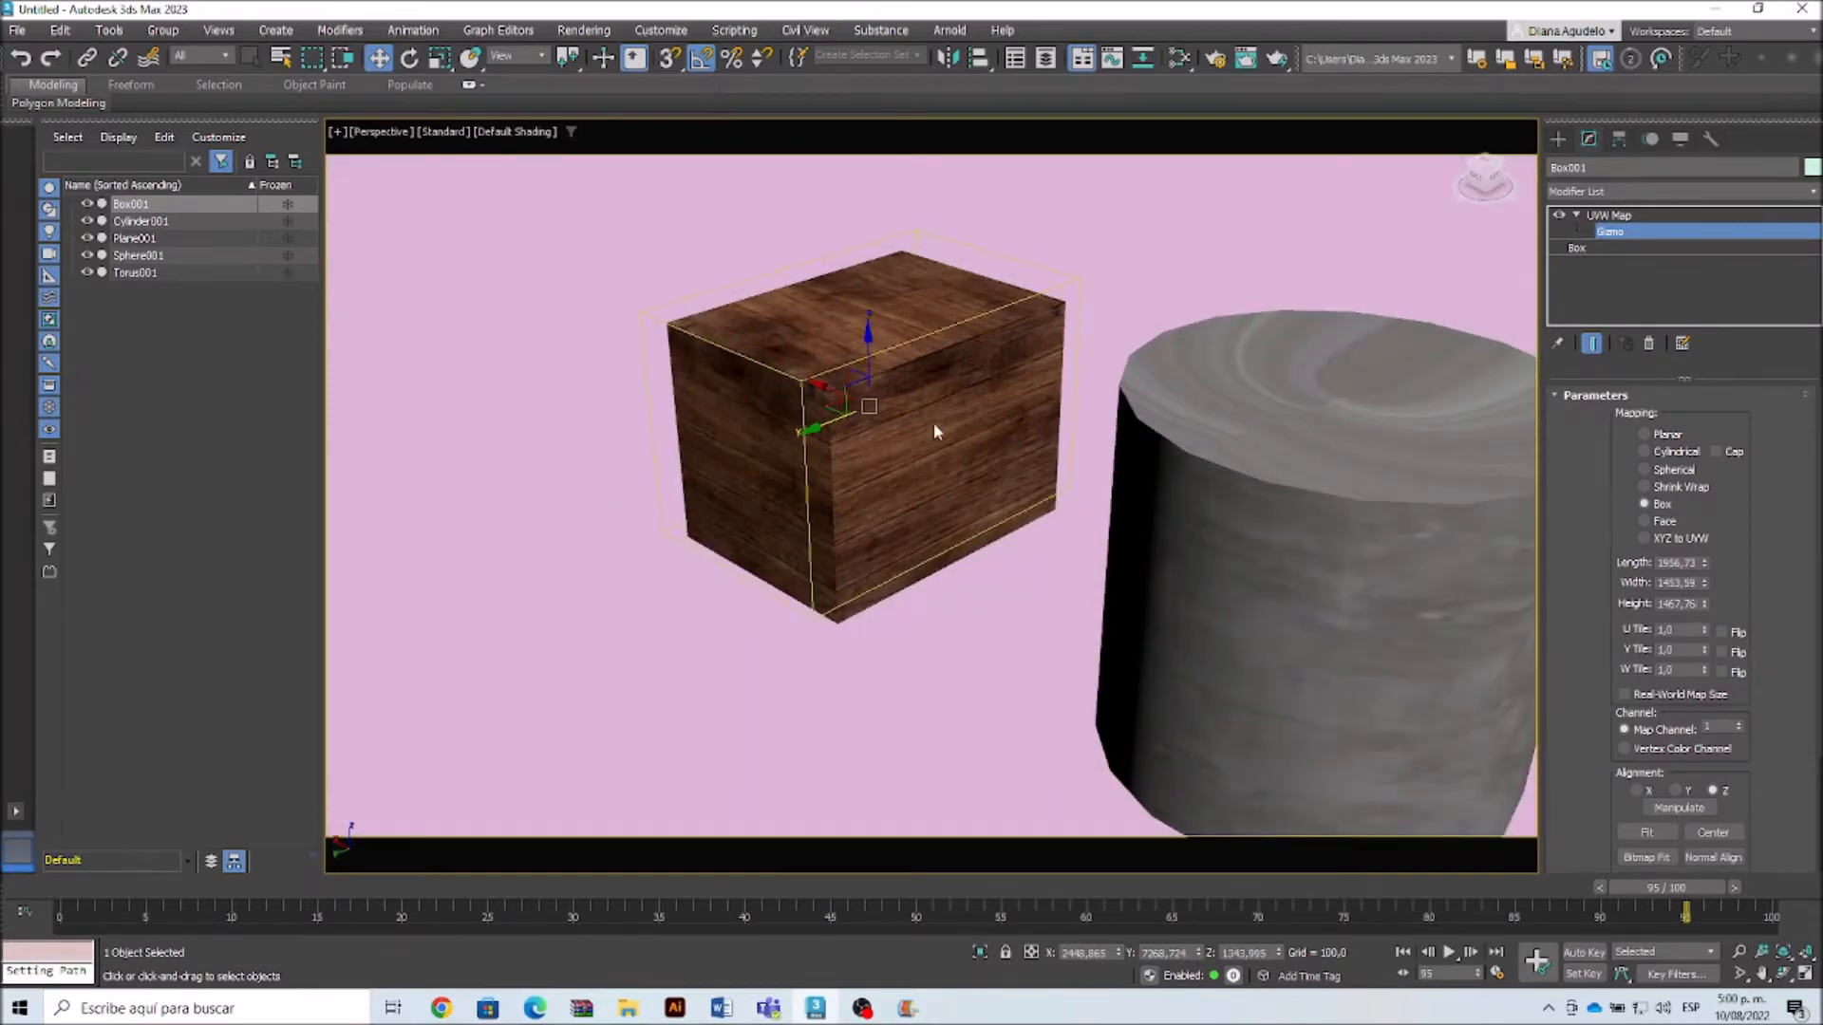
middle_click_drag(949, 444, 873, 518, "alt")
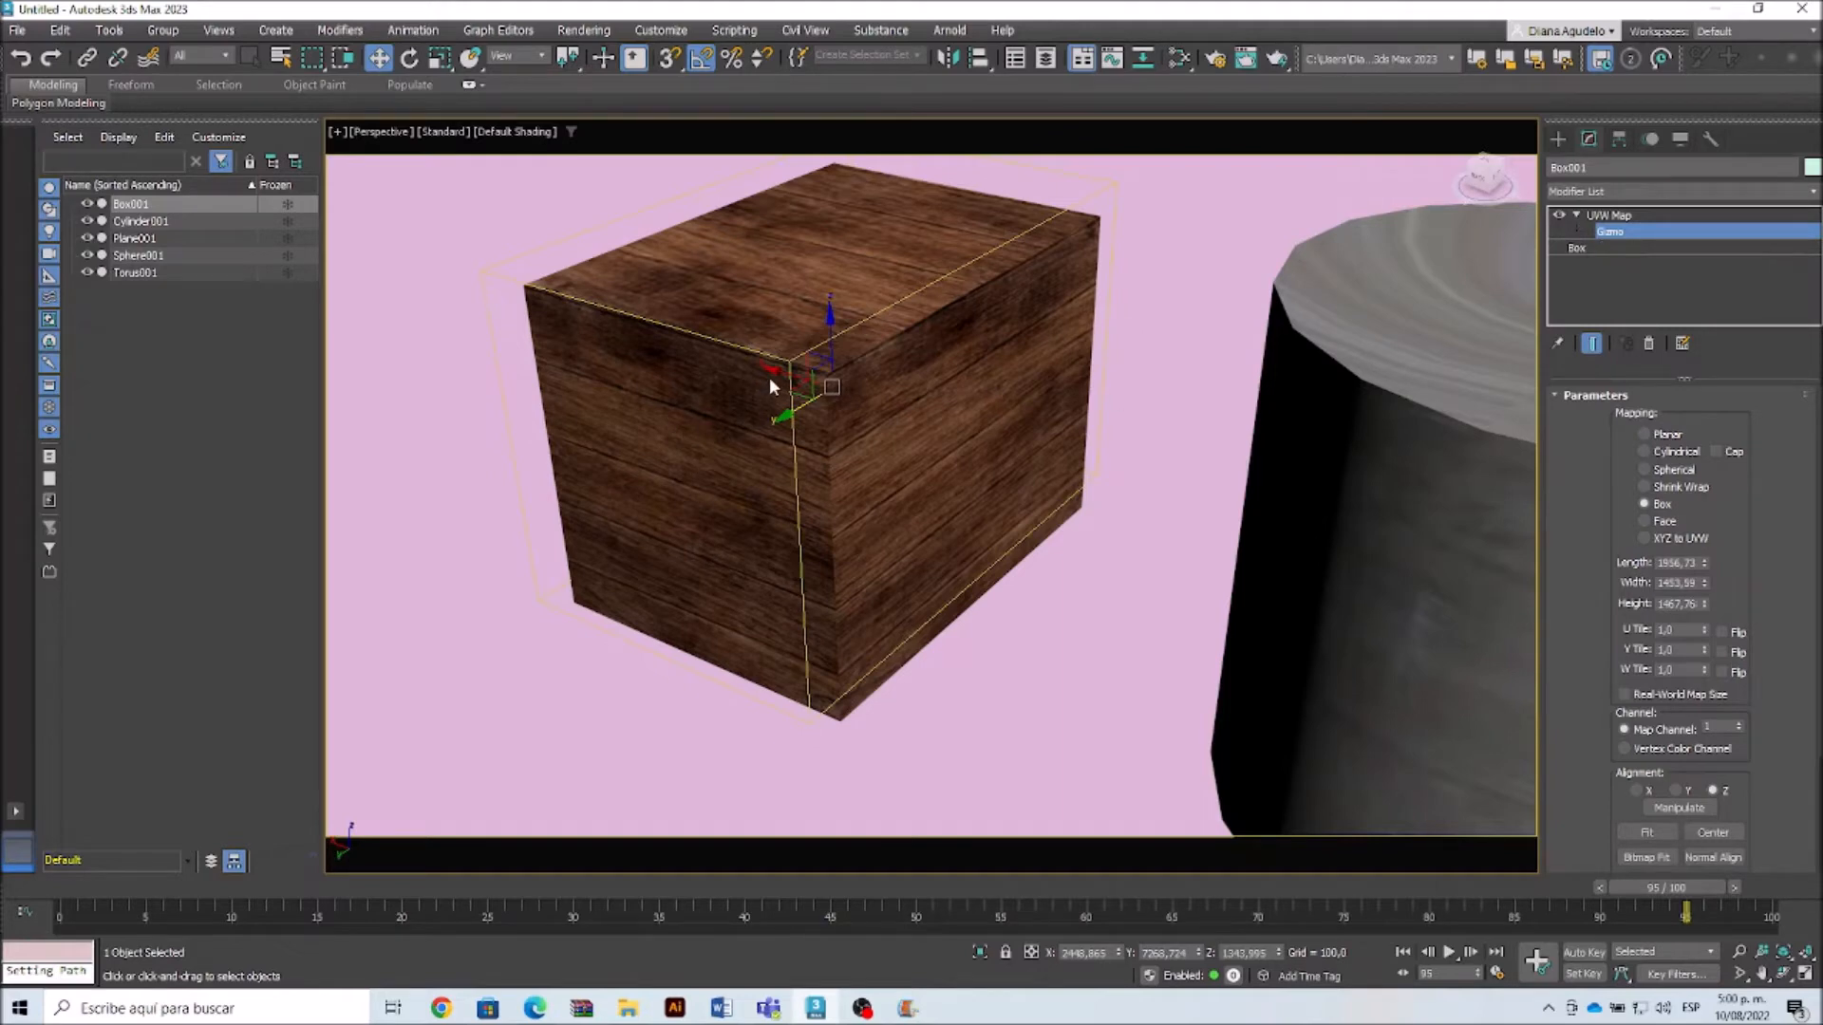
left_click(1587, 217)
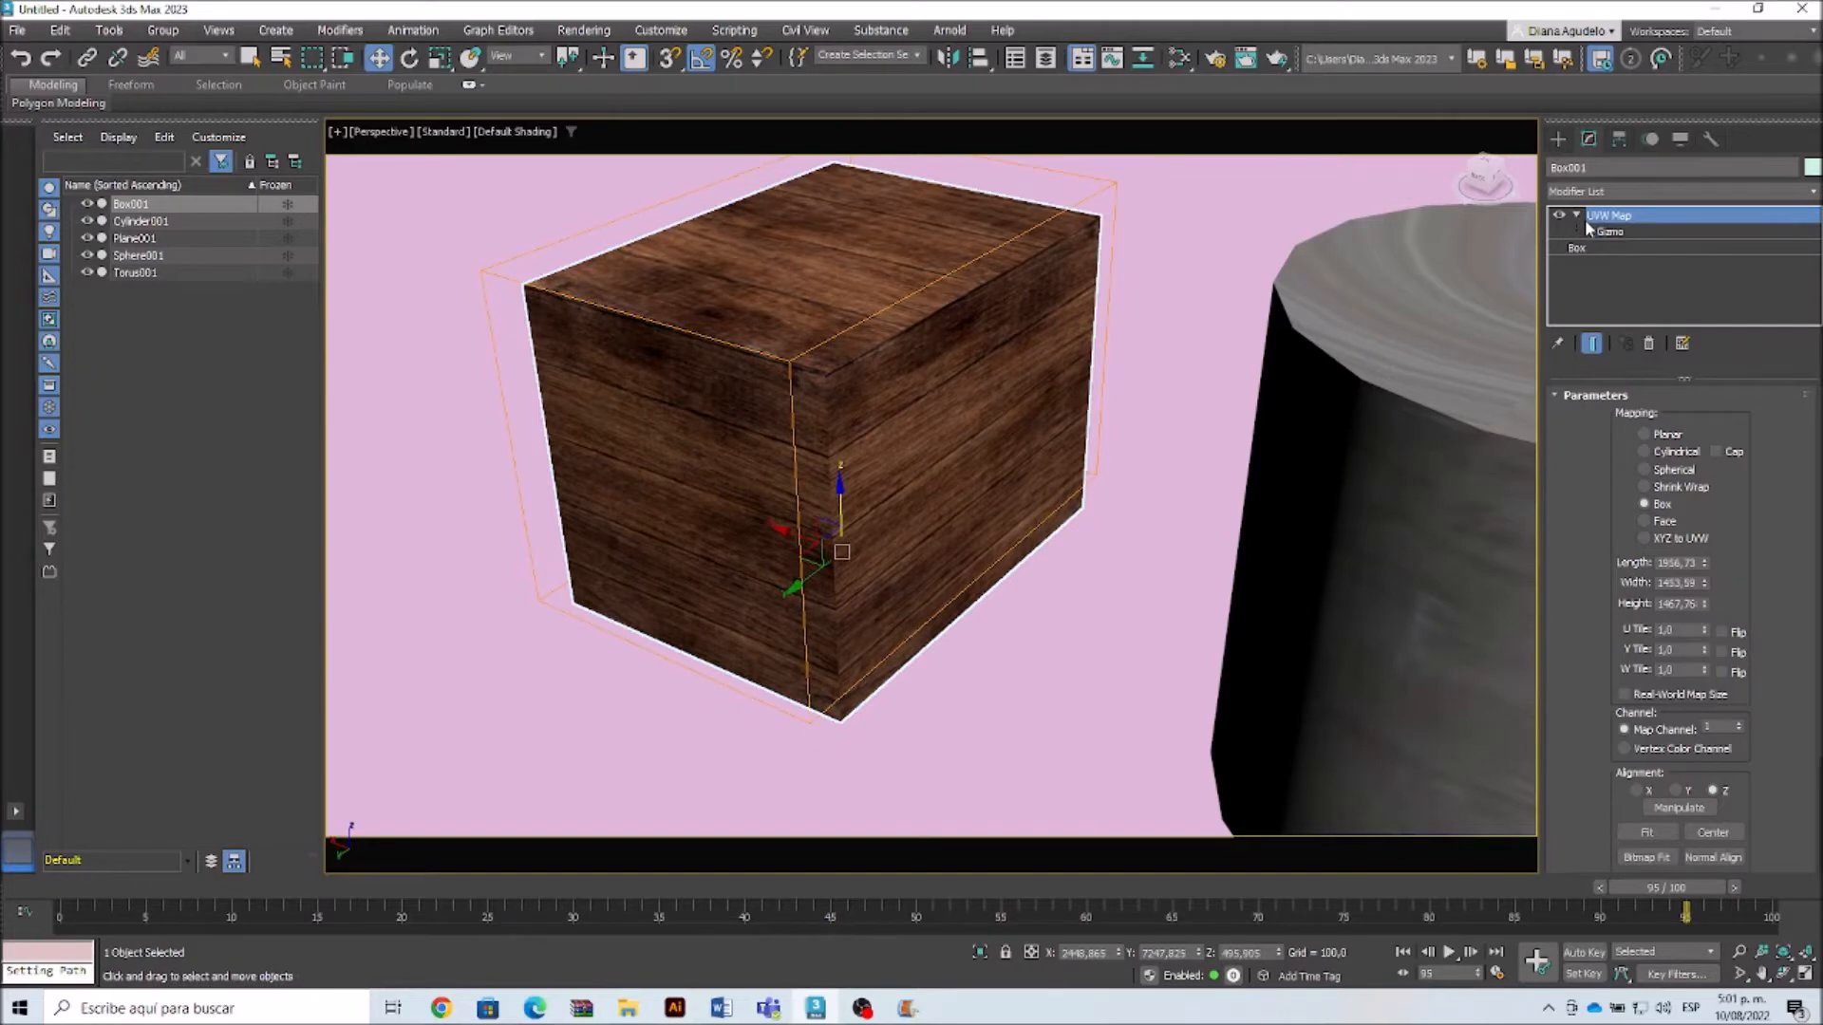
mouse_move(789, 529)
left_mouse_down()
mouse_move(749, 528)
mouse_move(824, 538)
mouse_move(739, 529)
mouse_move(785, 543)
left_mouse_up()
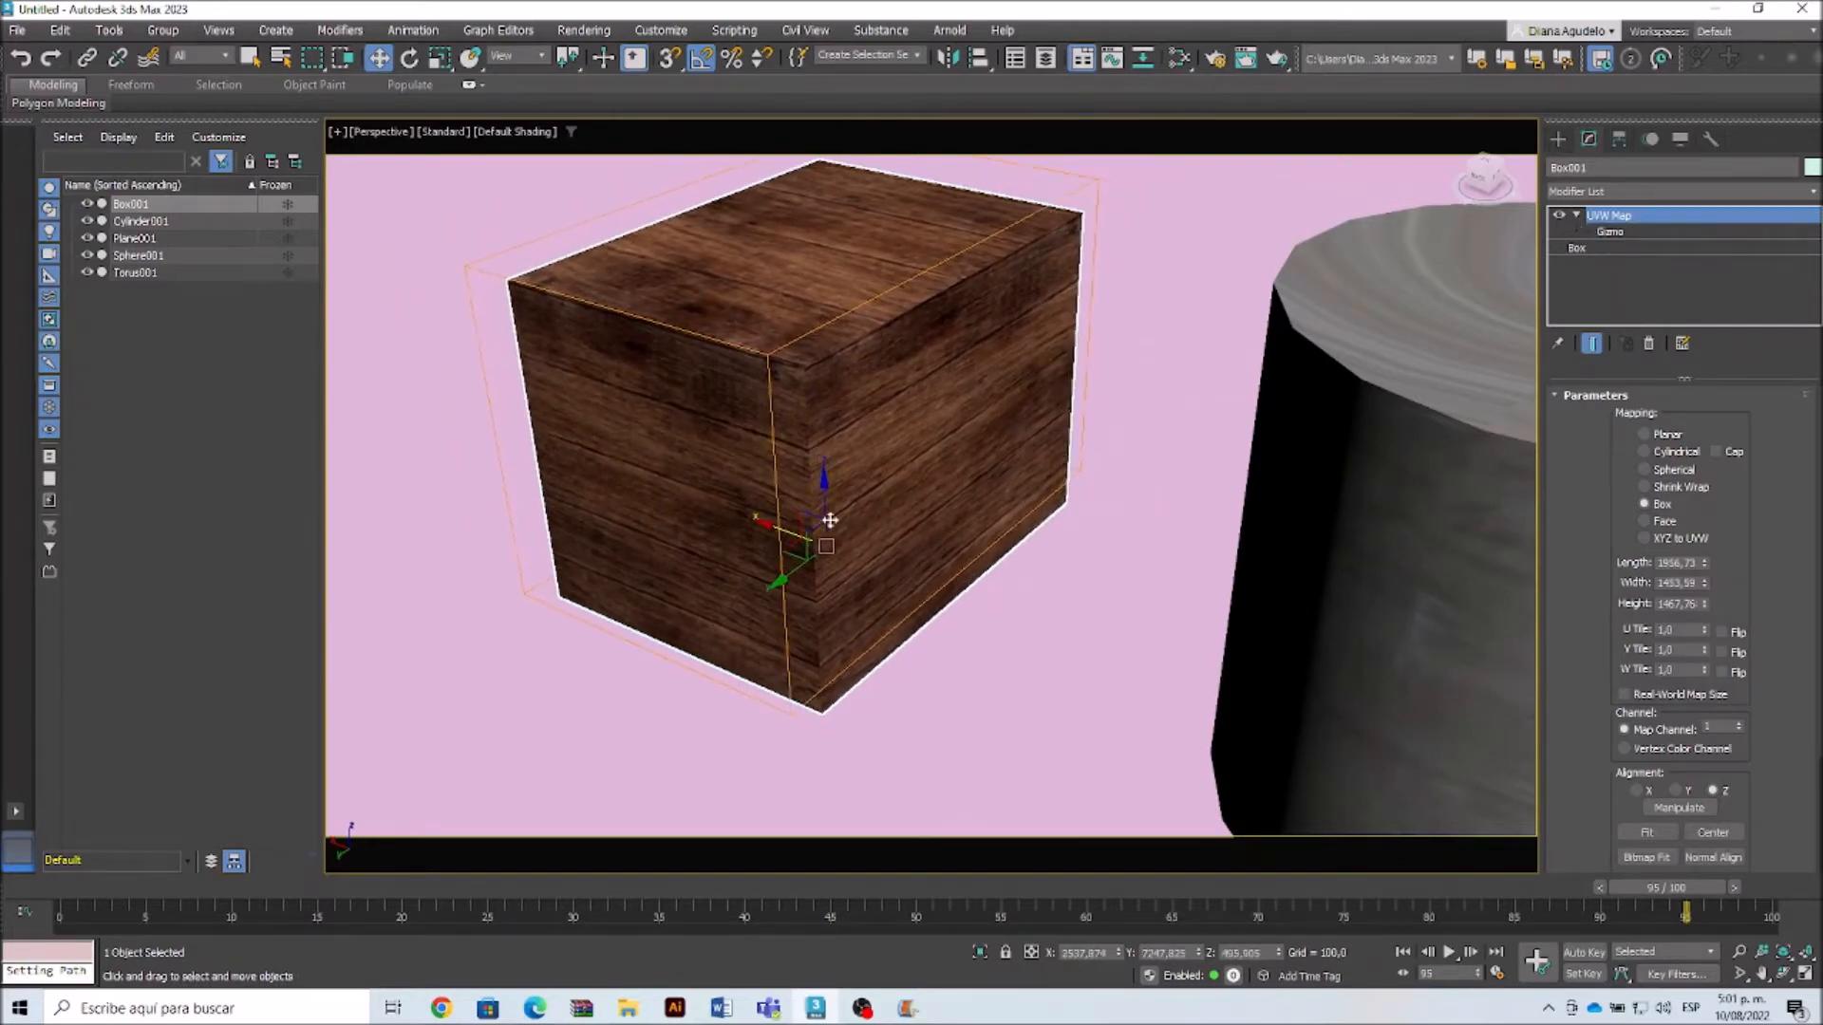
Step: Edit the mapping gizmo again, sliding it along X to shift the wood pattern and bringing it back over the box
left_click(1607, 233)
left_click_drag(761, 374, 659, 370)
scroll(692, 397, "up", 4)
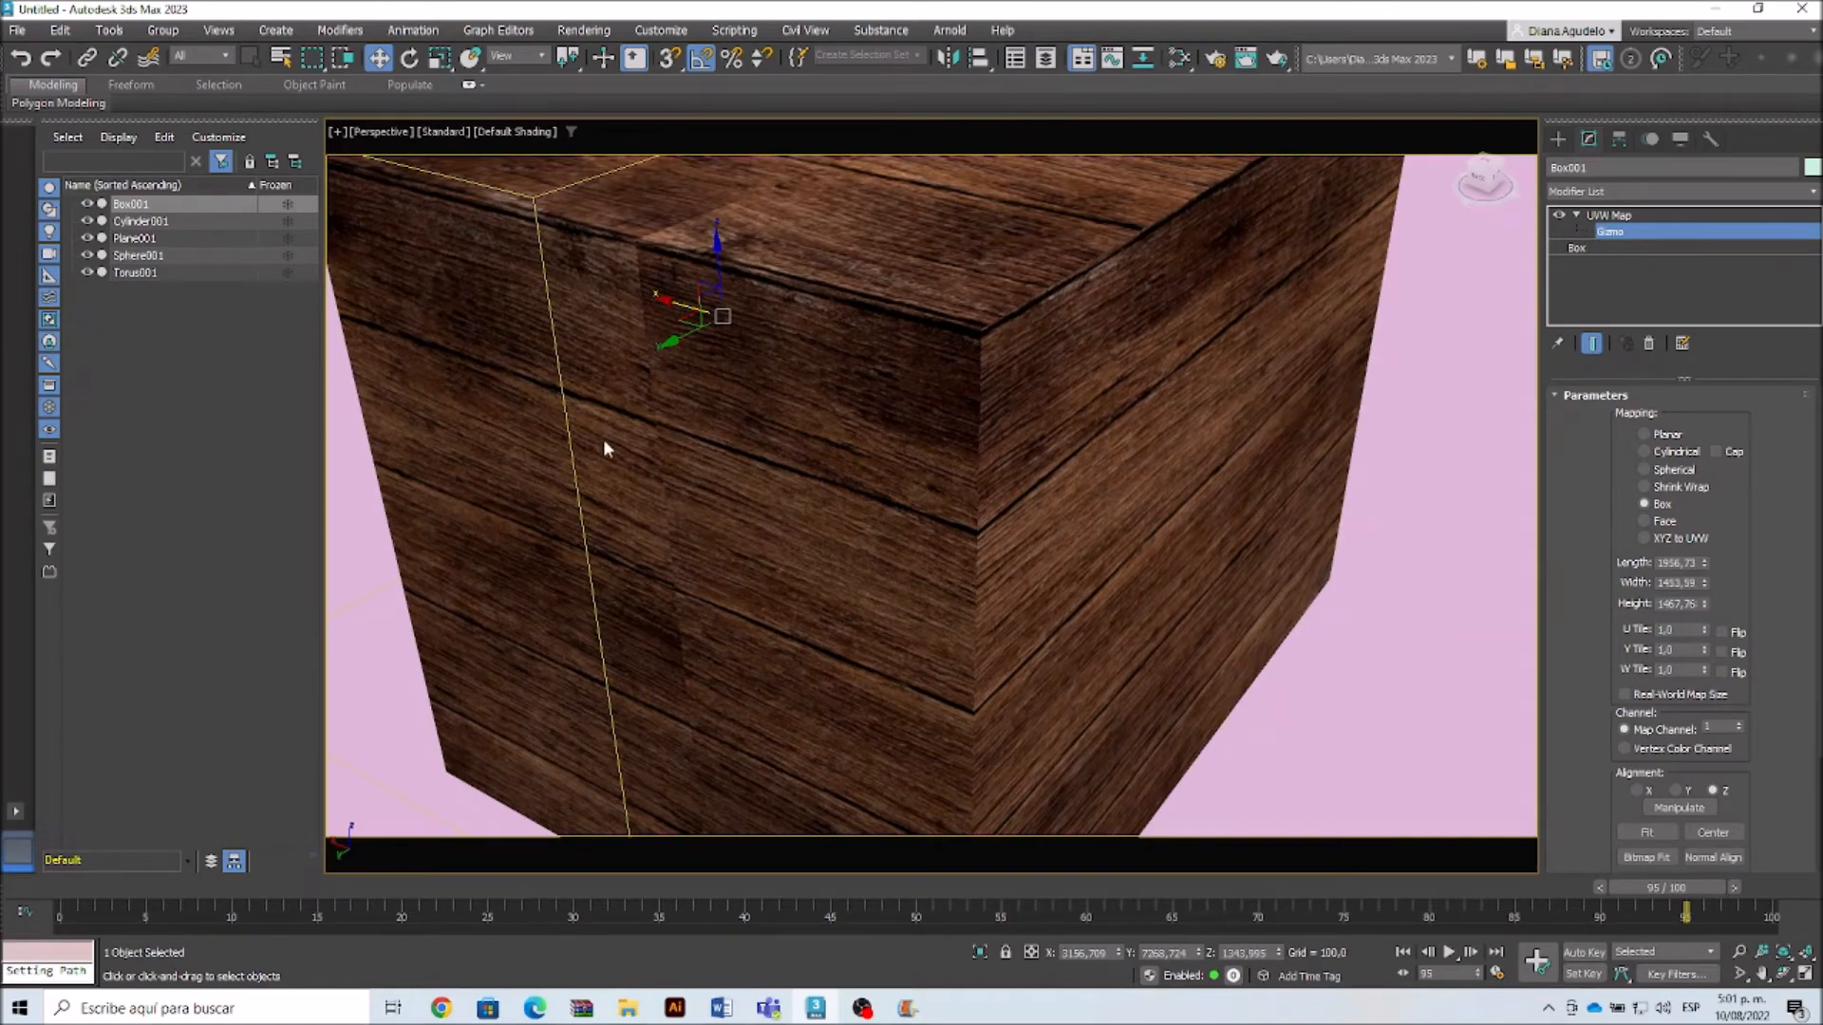
scroll(653, 342, "down", 5)
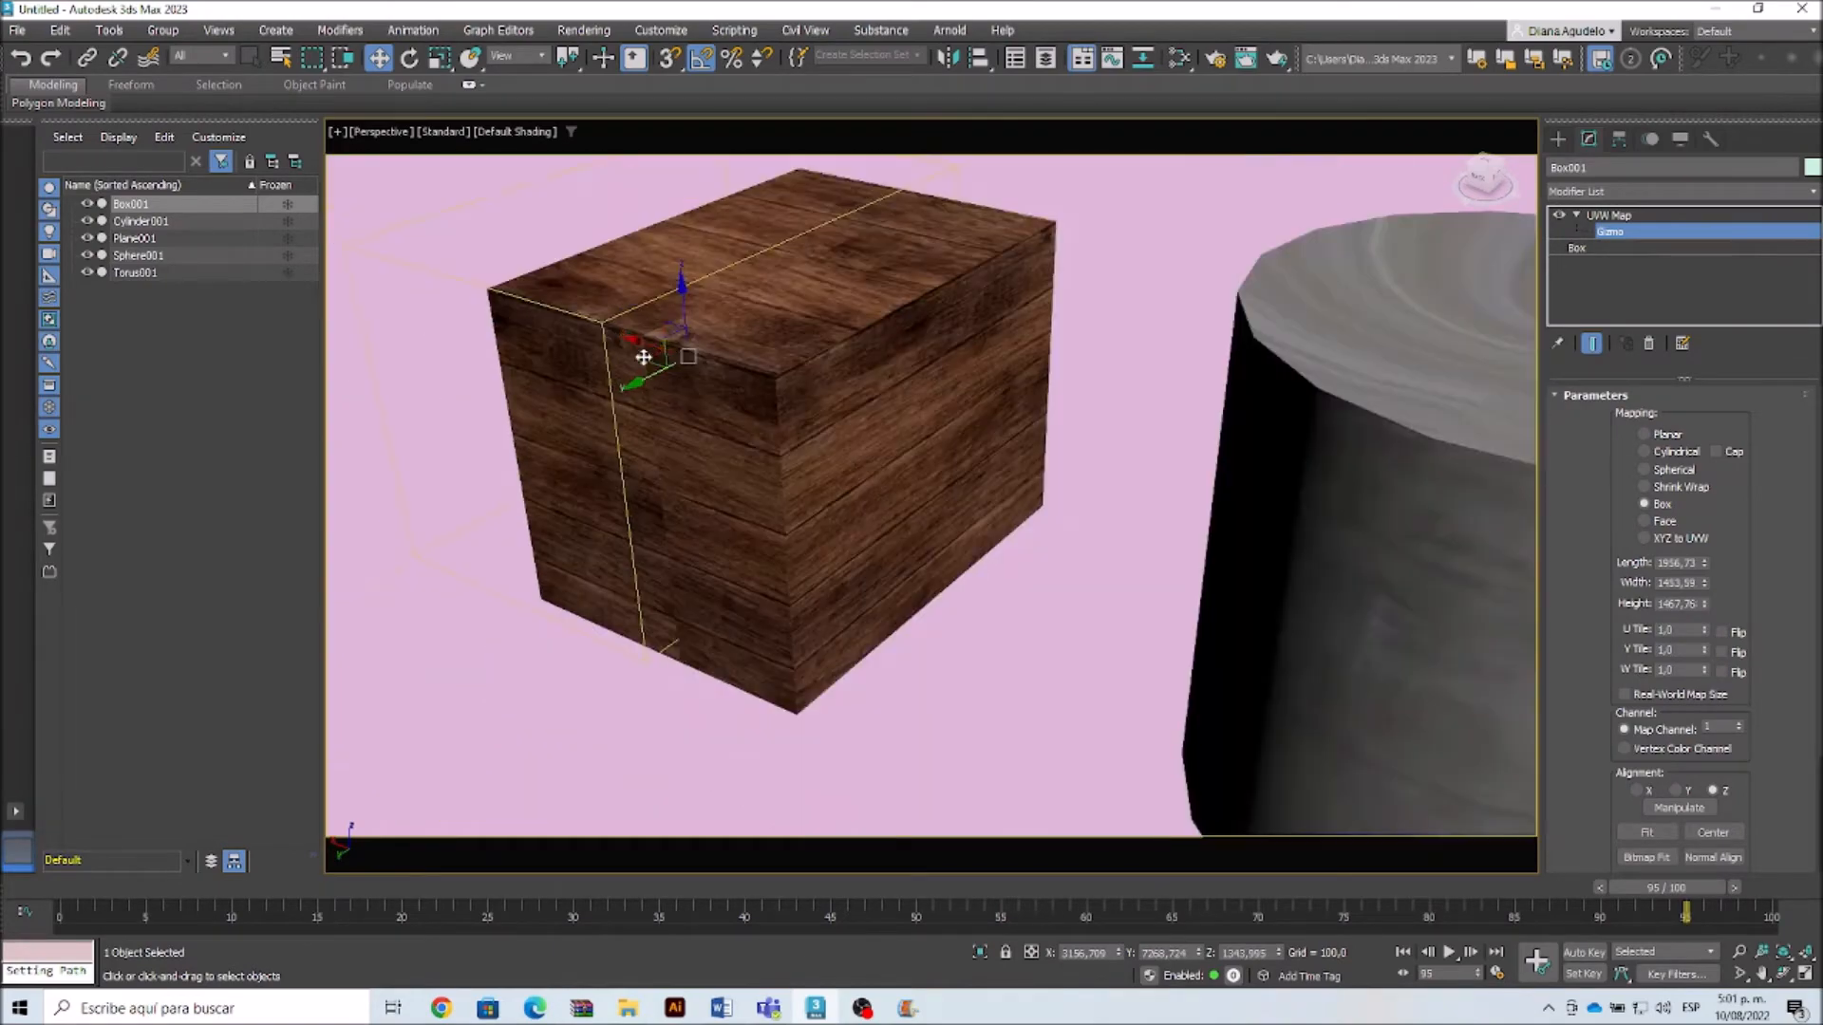
left_click_drag(692, 365, 753, 401)
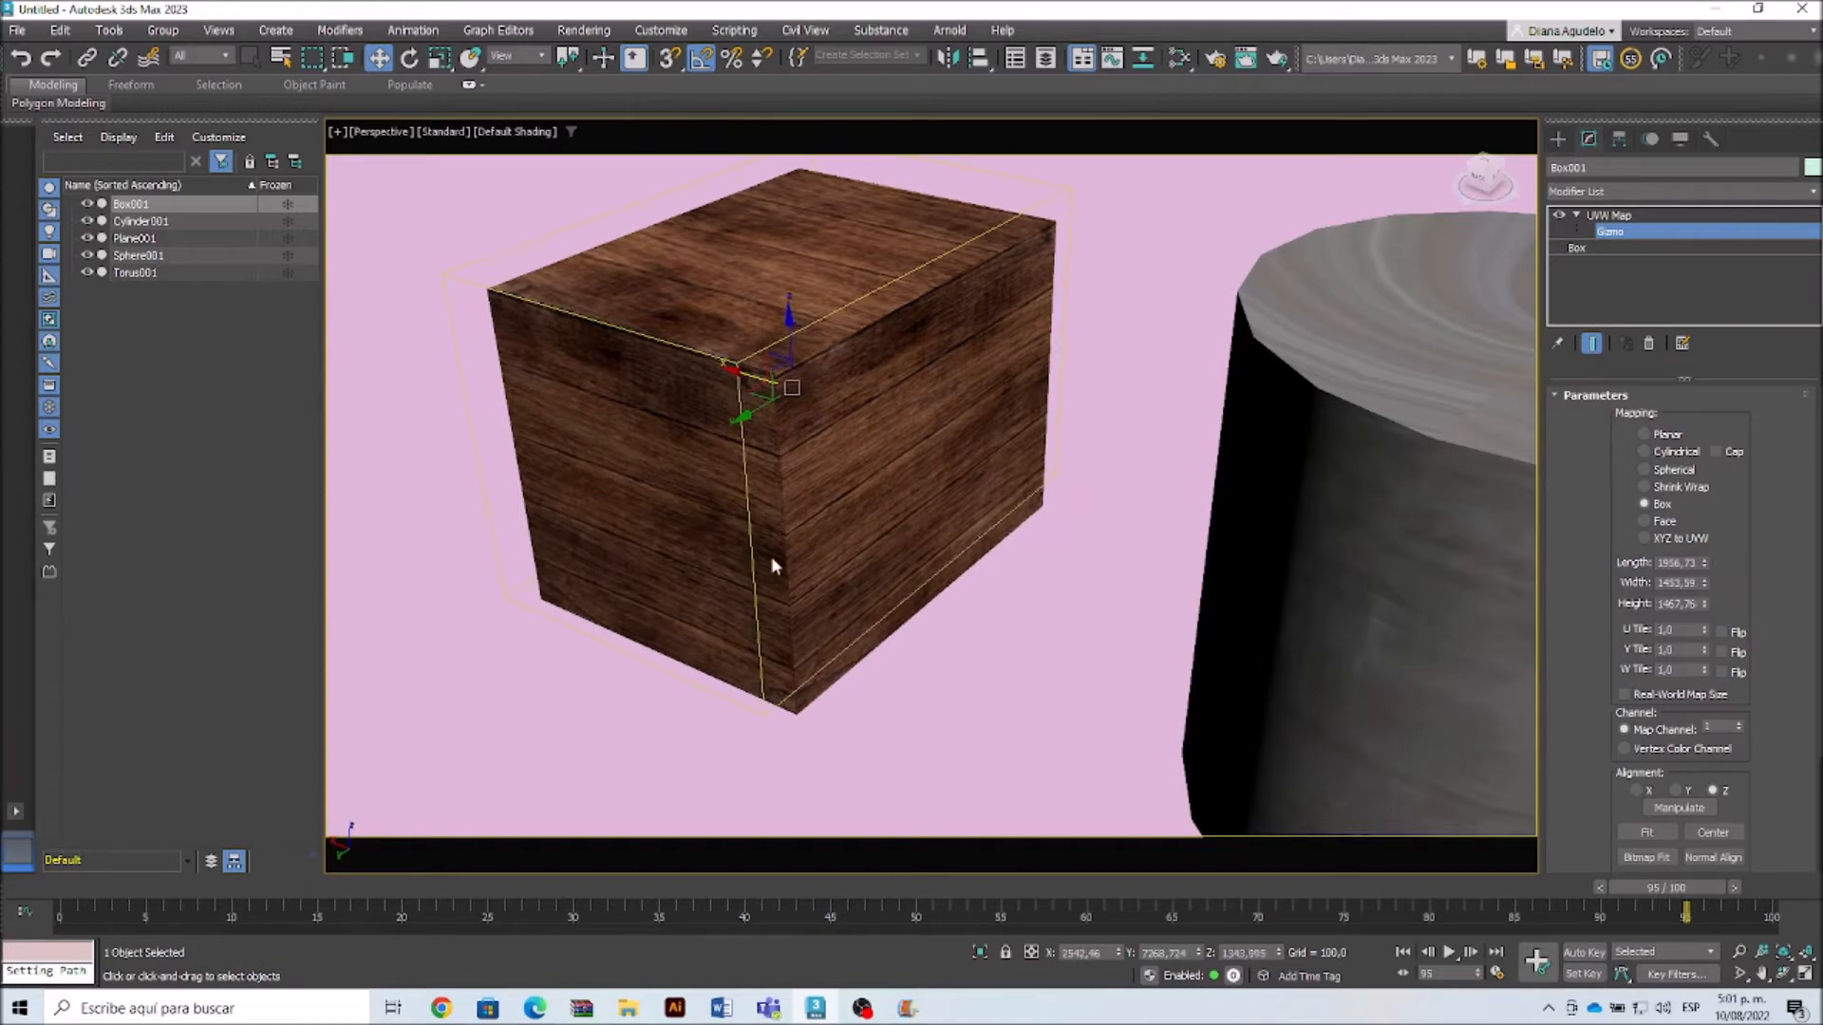
Step: Inspect the plank seams around the box's corners and scale the mapping gizmo slightly along Y
scroll(705, 422, "down", 2)
mouse_move(708, 469)
middle_mouse_down("alt")
mouse_move(680, 452)
mouse_move(689, 472)
middle_mouse_up("alt")
scroll(832, 456, "up", 3)
middle_click_drag(831, 455, 691, 354, "alt")
scroll(691, 355, "up", 3)
middle_click_drag(653, 507, 669, 547, "alt")
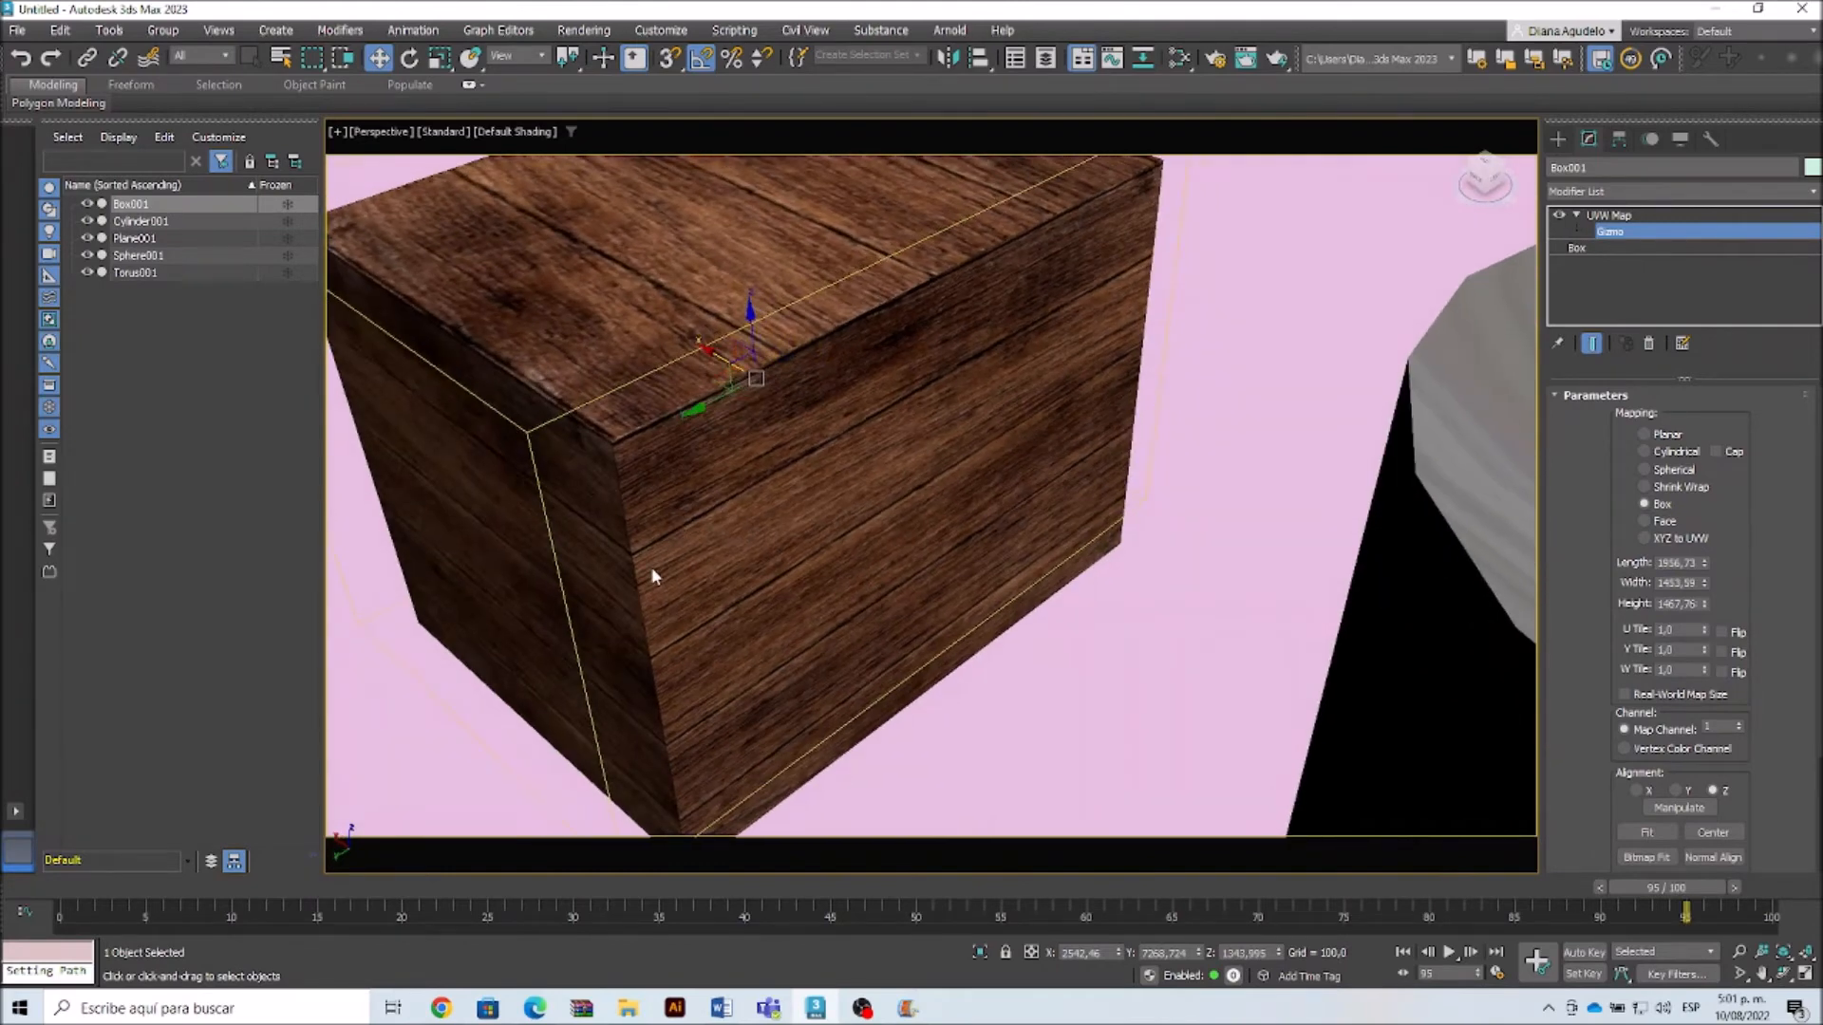
left_click(439, 59)
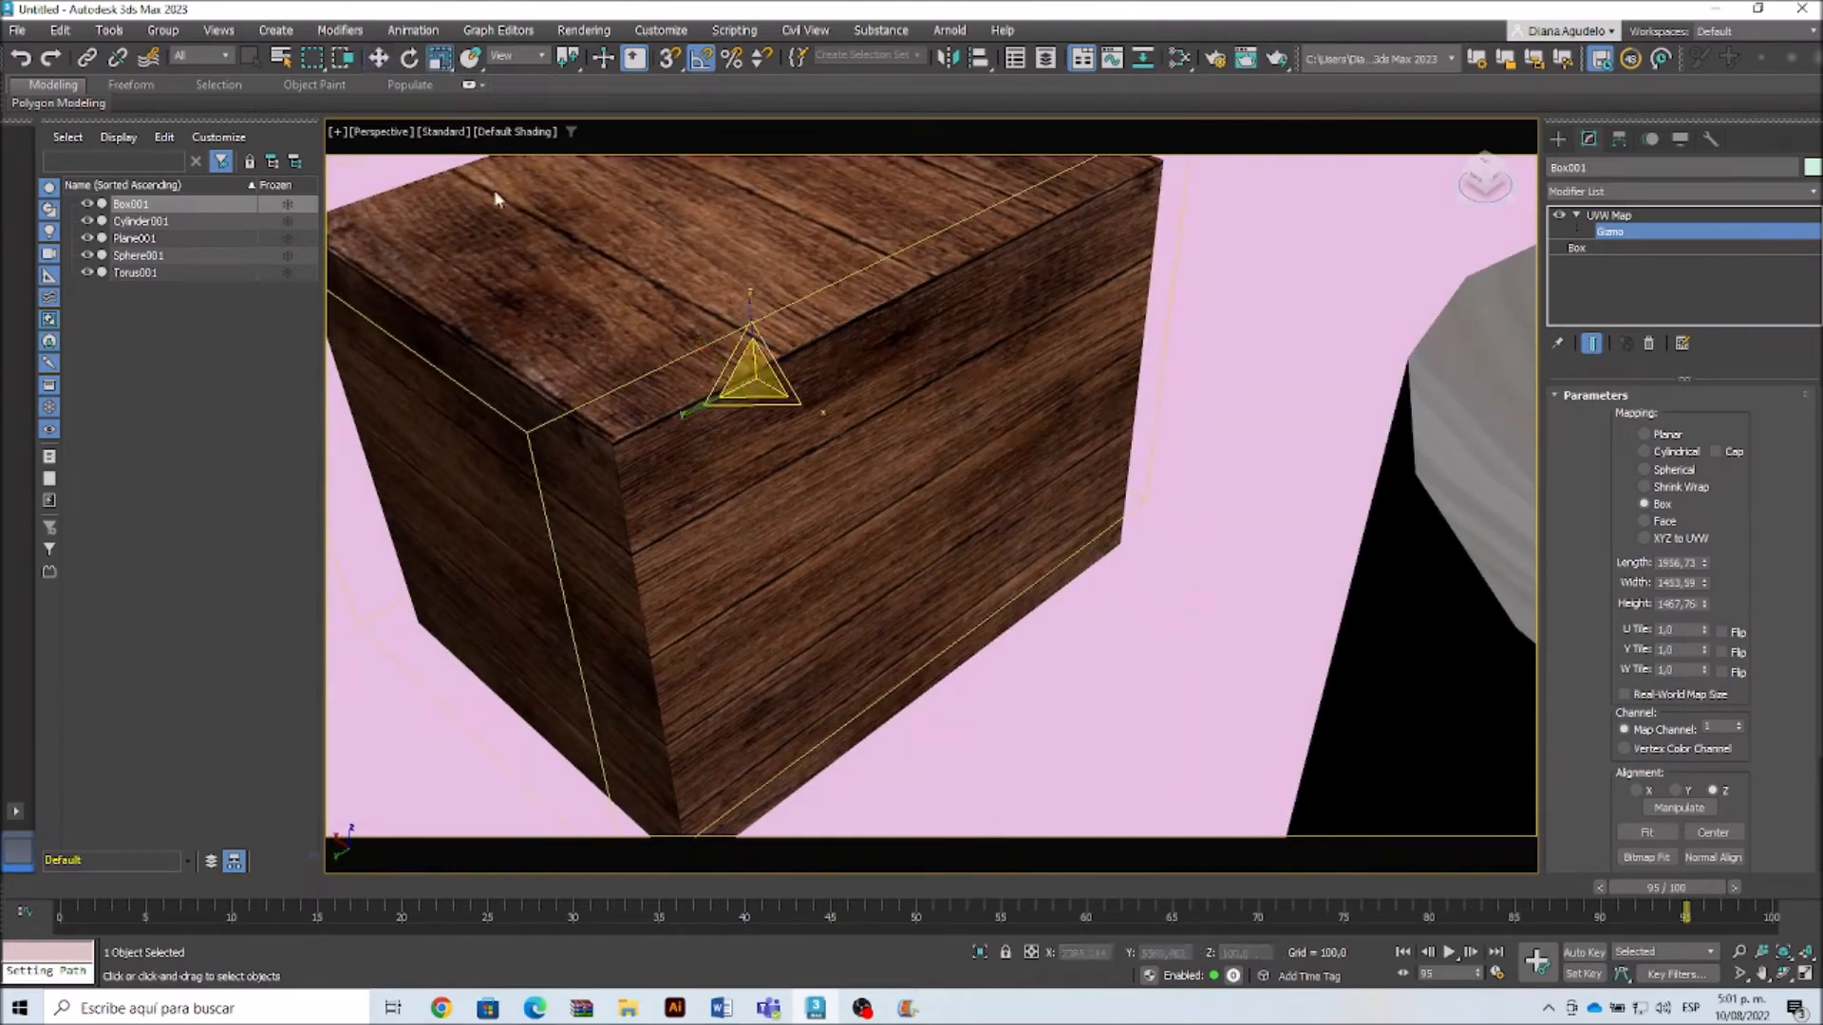
left_click_drag(688, 412, 688, 415)
scroll(702, 432, "down", 3)
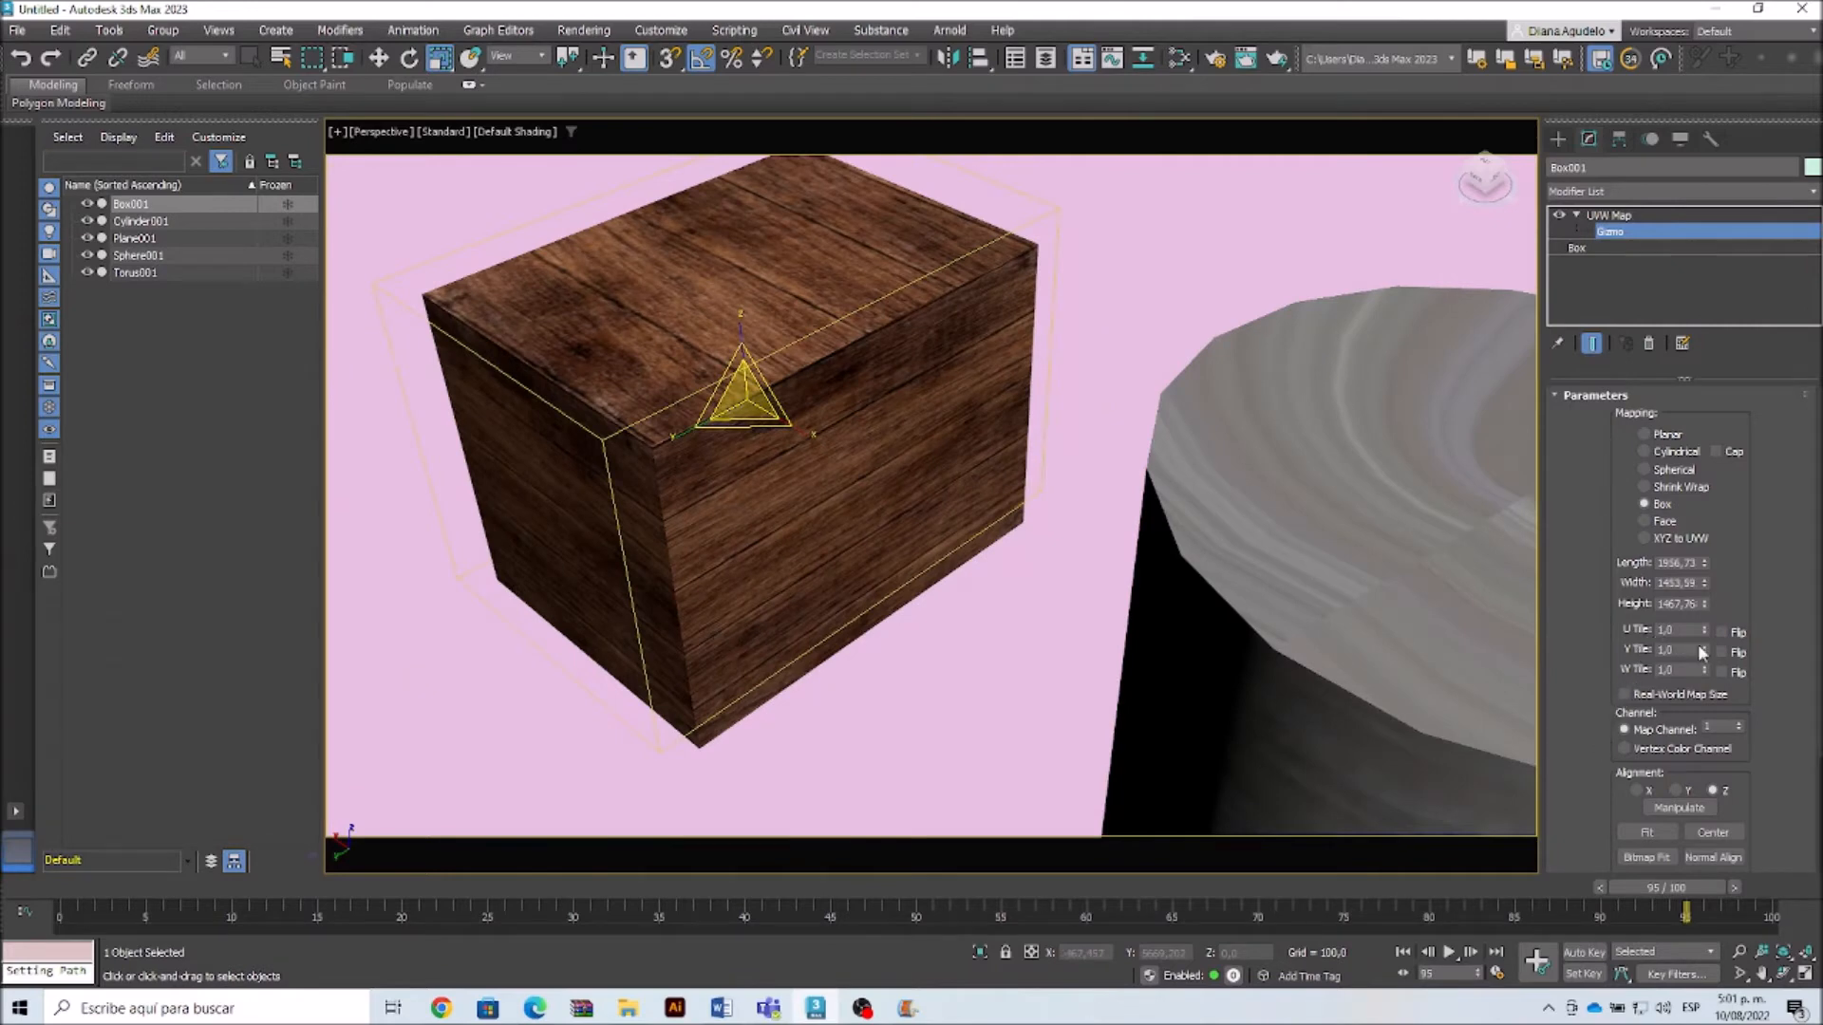
Step: Try the Flip options for the U, V and W tiling of the wood texture and turn them off again
left_click(1720, 631)
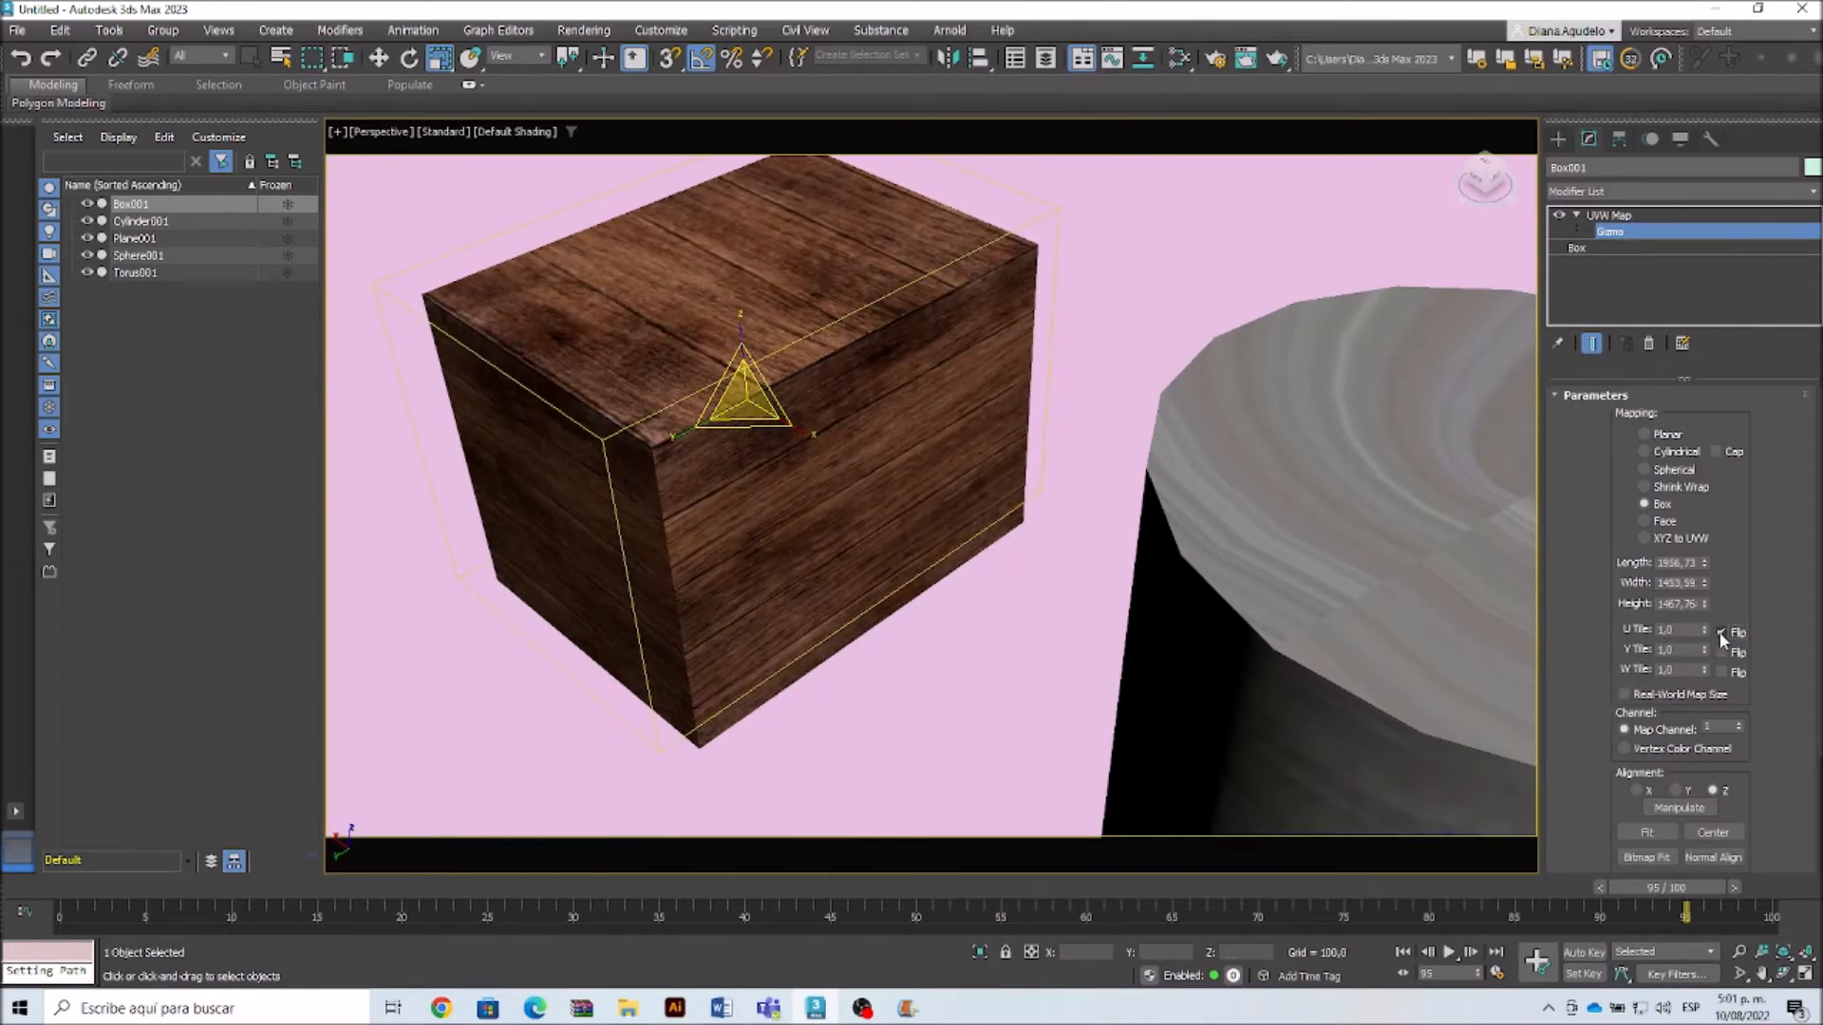
left_click(1722, 652)
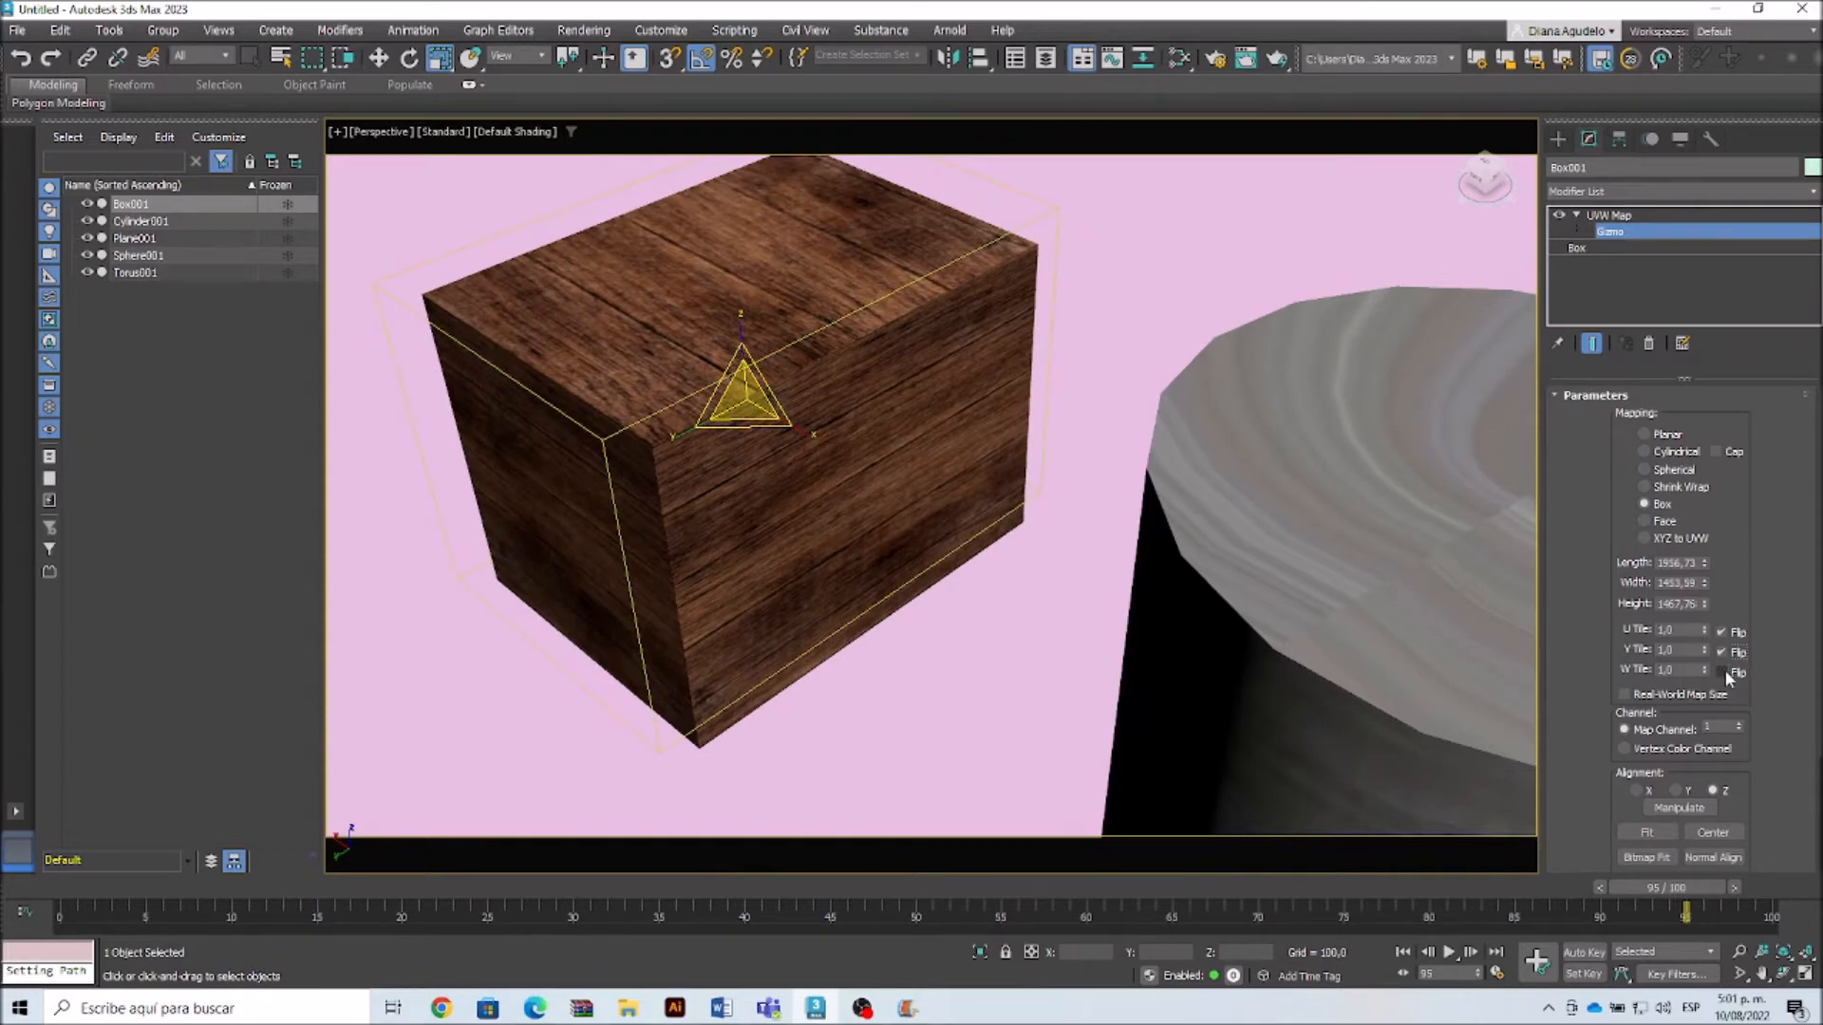
left_click(1721, 672)
left_click(1721, 652)
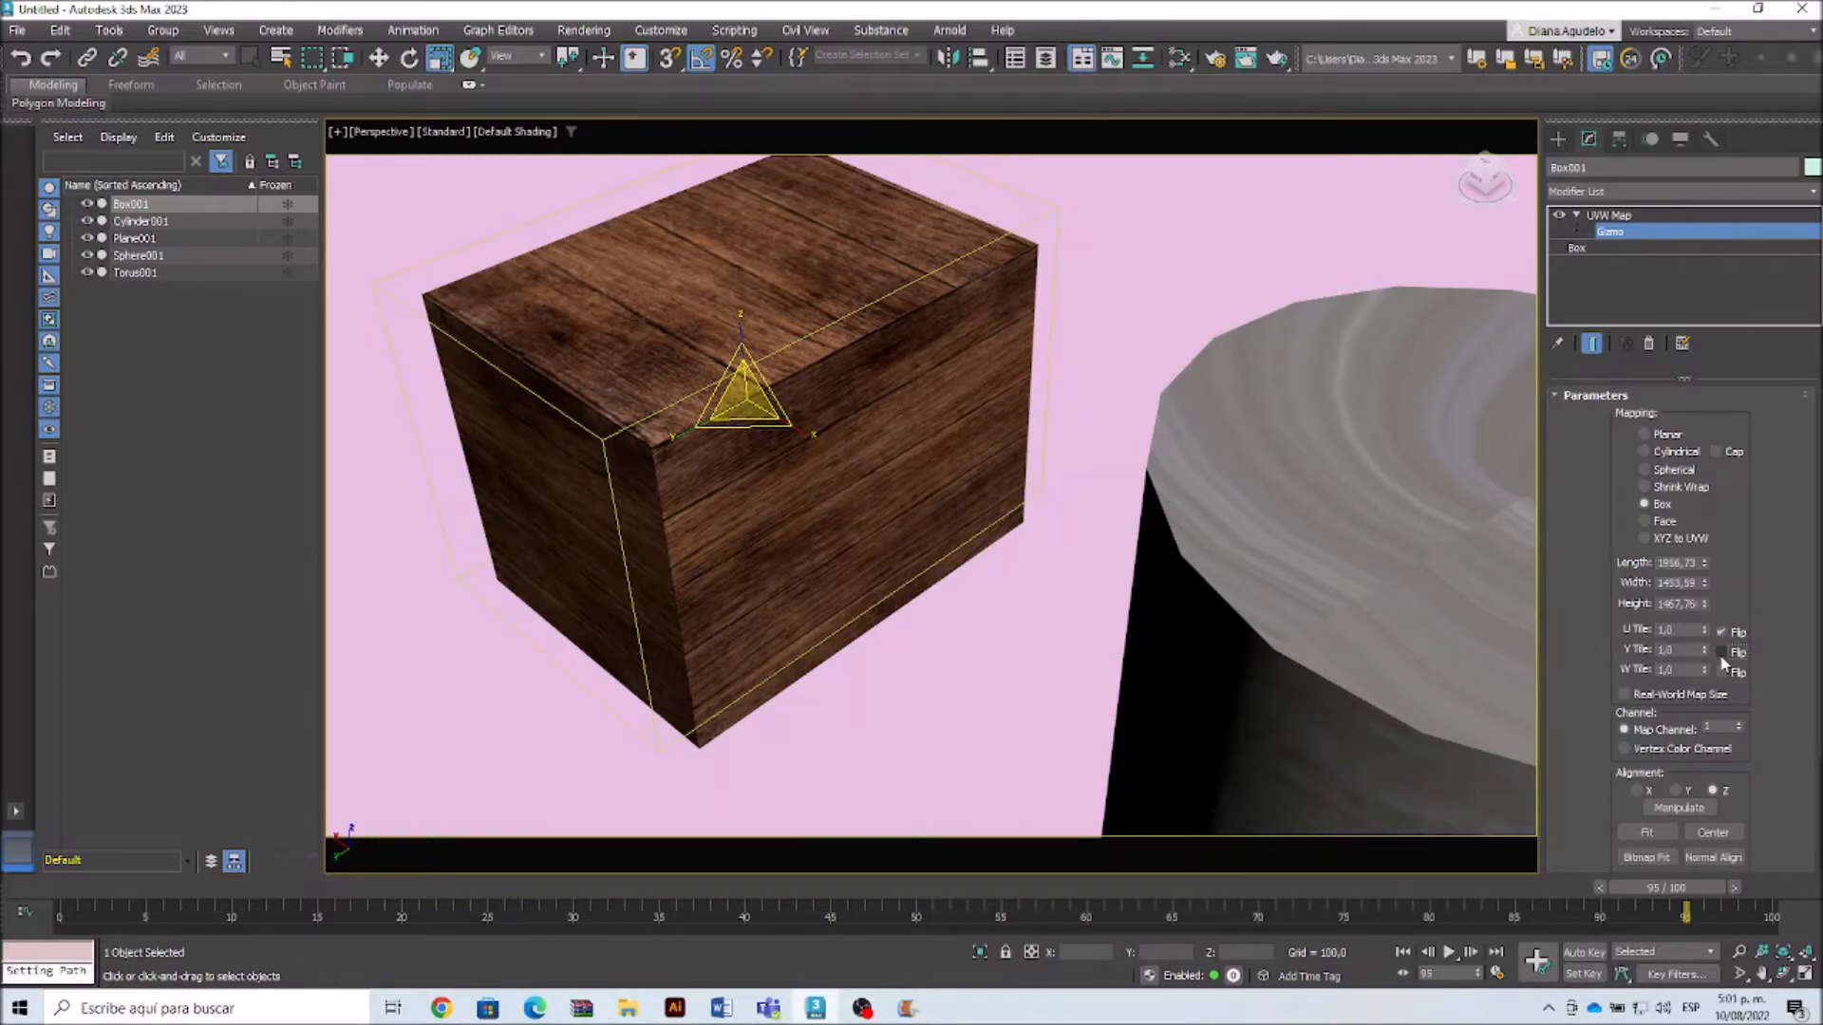
left_click(1722, 631)
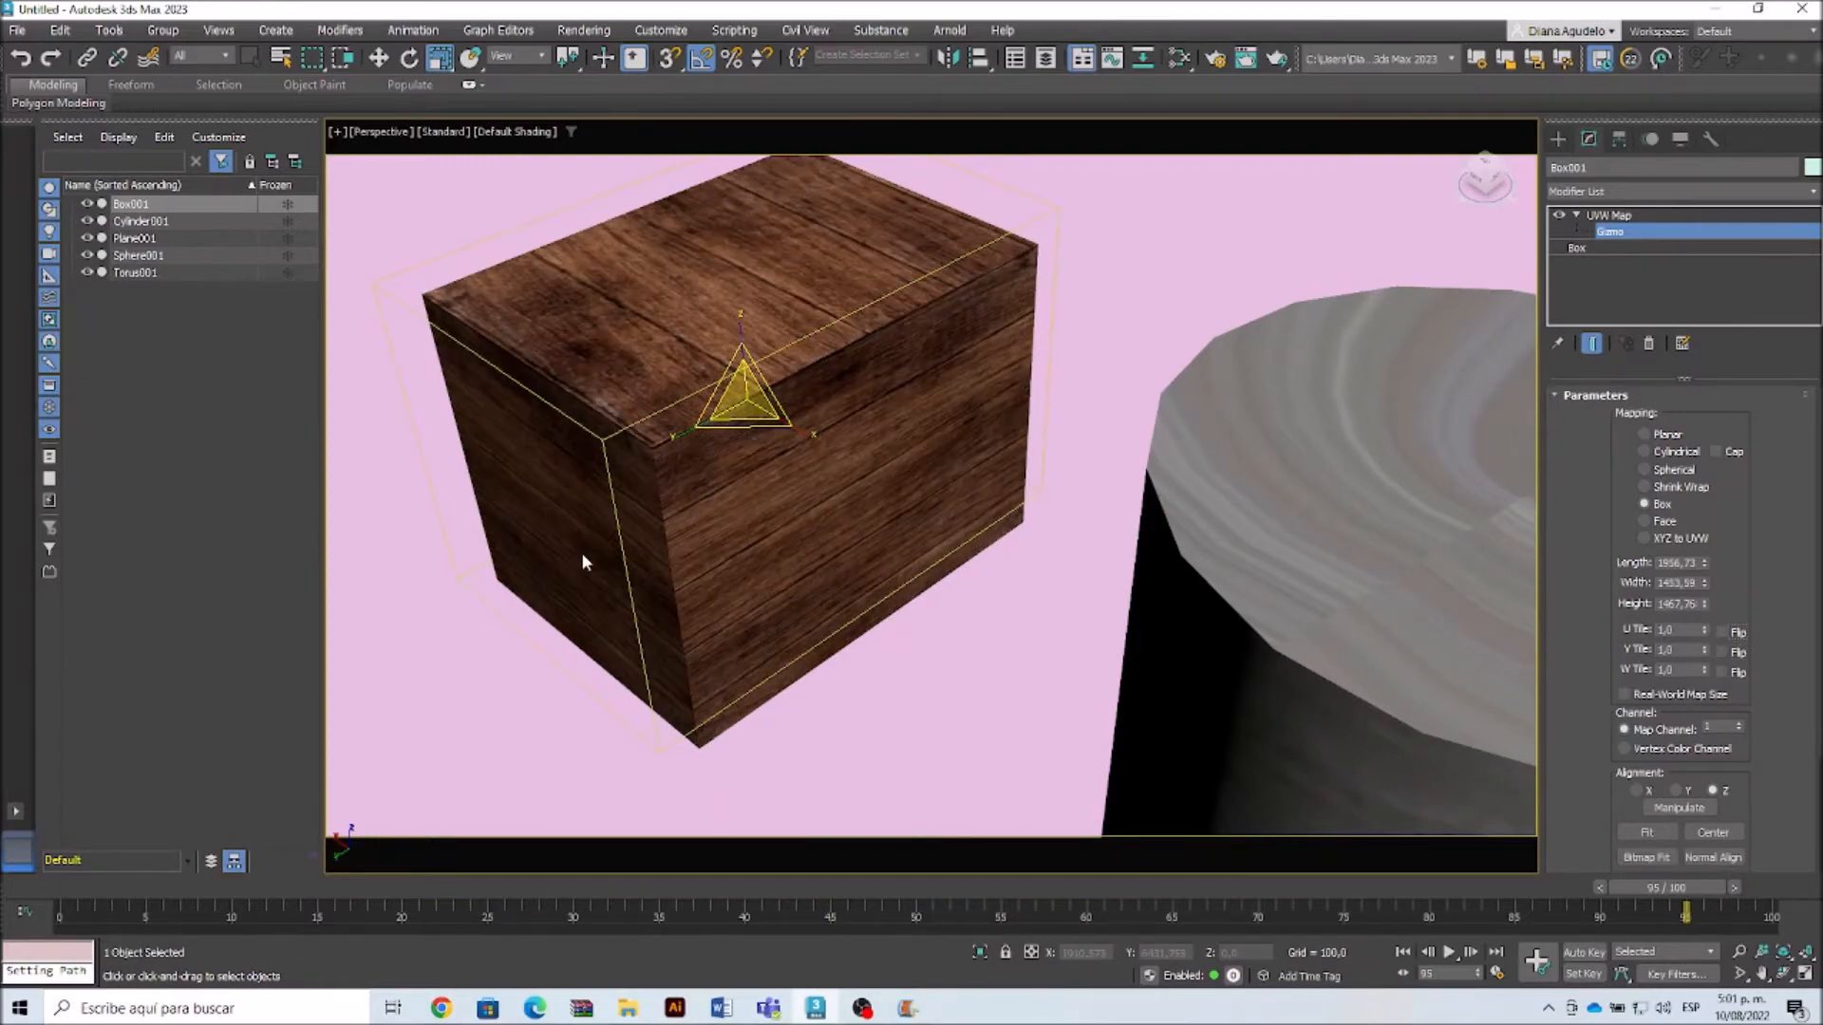
Step: Check the wooden box from other sides and leave the gizmo editing of its UVW Map modifier
middle_click_drag(962, 566, 987, 518, "alt")
scroll(765, 532, "down", 3)
middle_click_drag(766, 531, 598, 522, "alt")
scroll(600, 524, "down", 2)
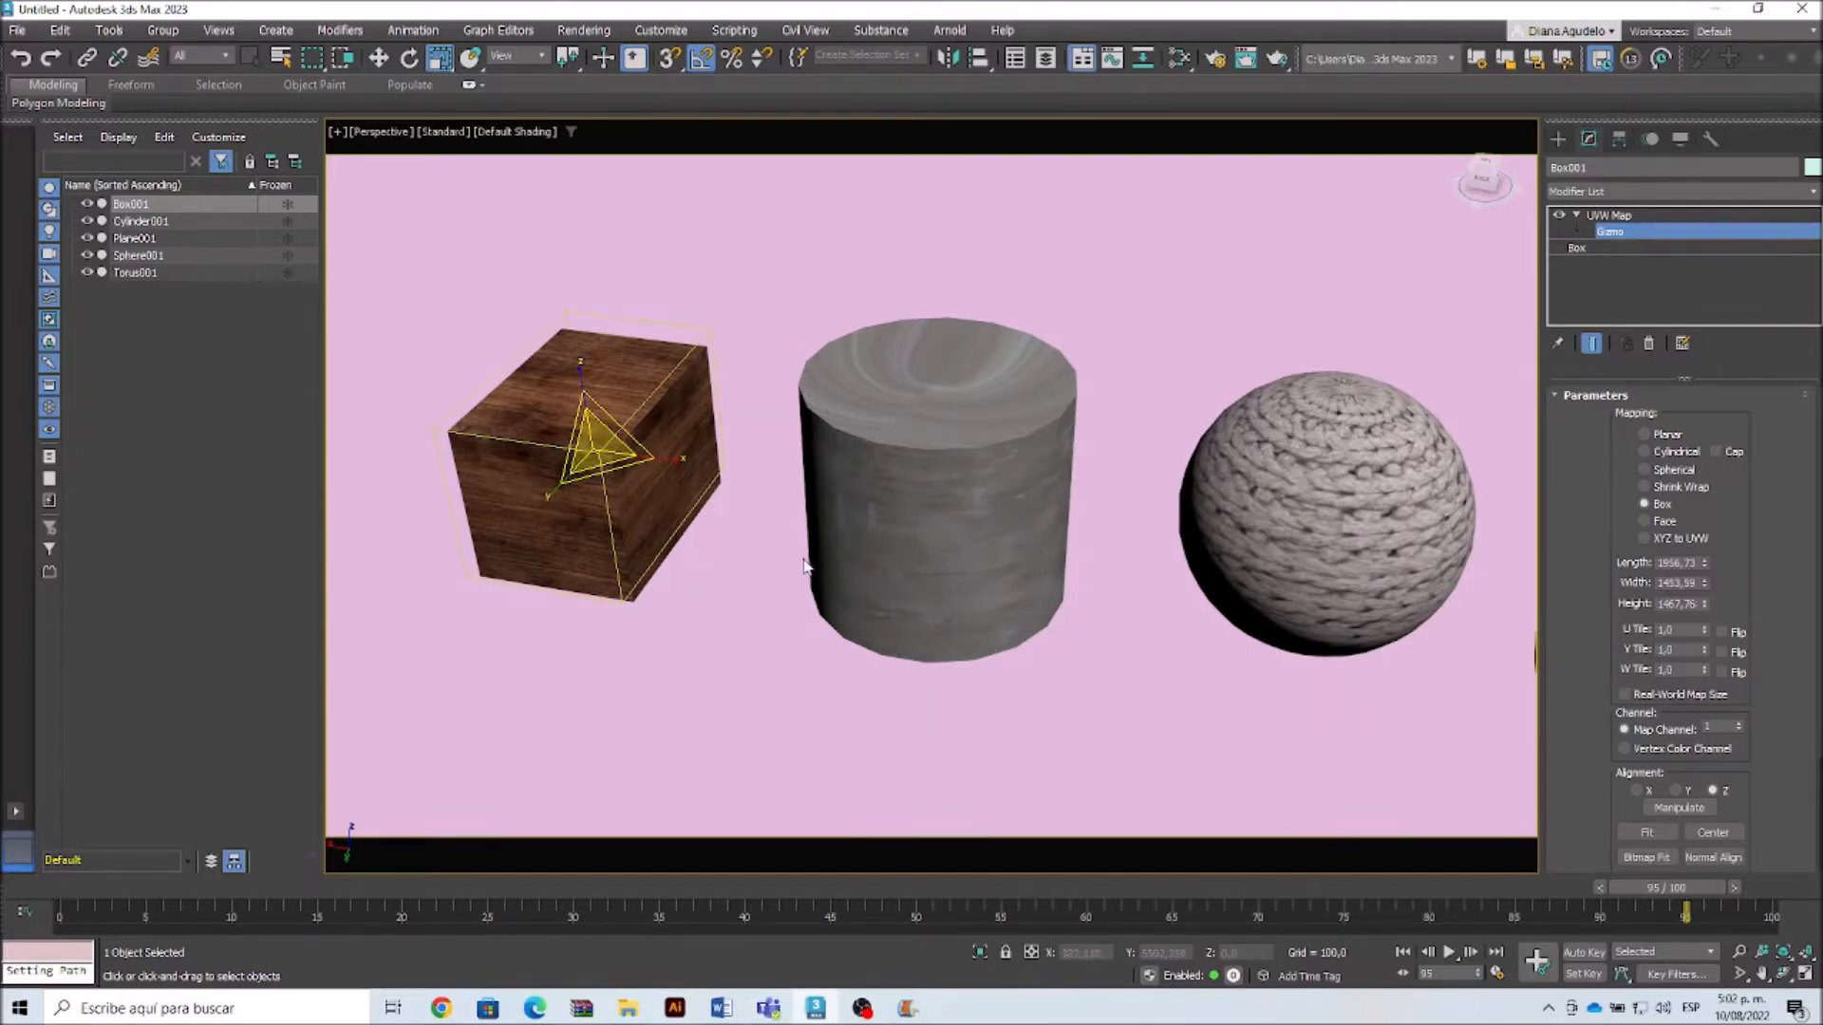
left_click(1558, 138)
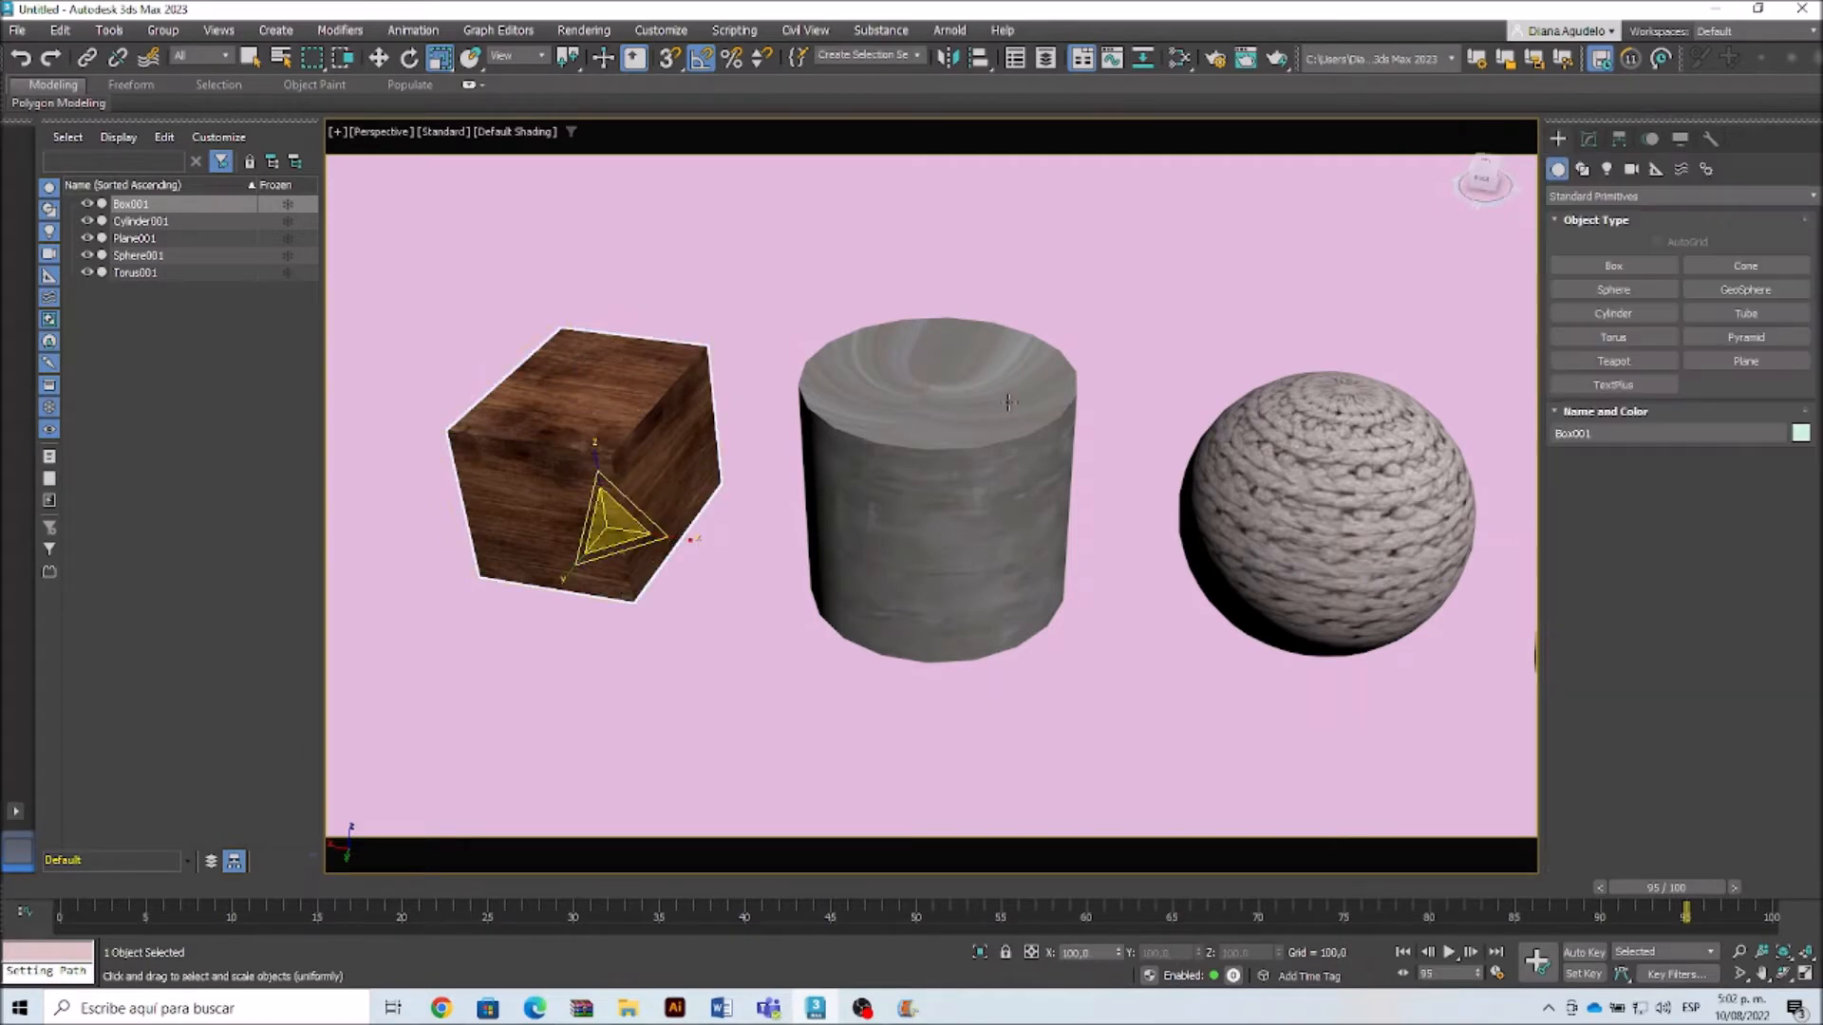
Step: Add a UVW Map modifier to the concrete cylinder
left_click(864, 561)
middle_click_drag(864, 561, 776, 549)
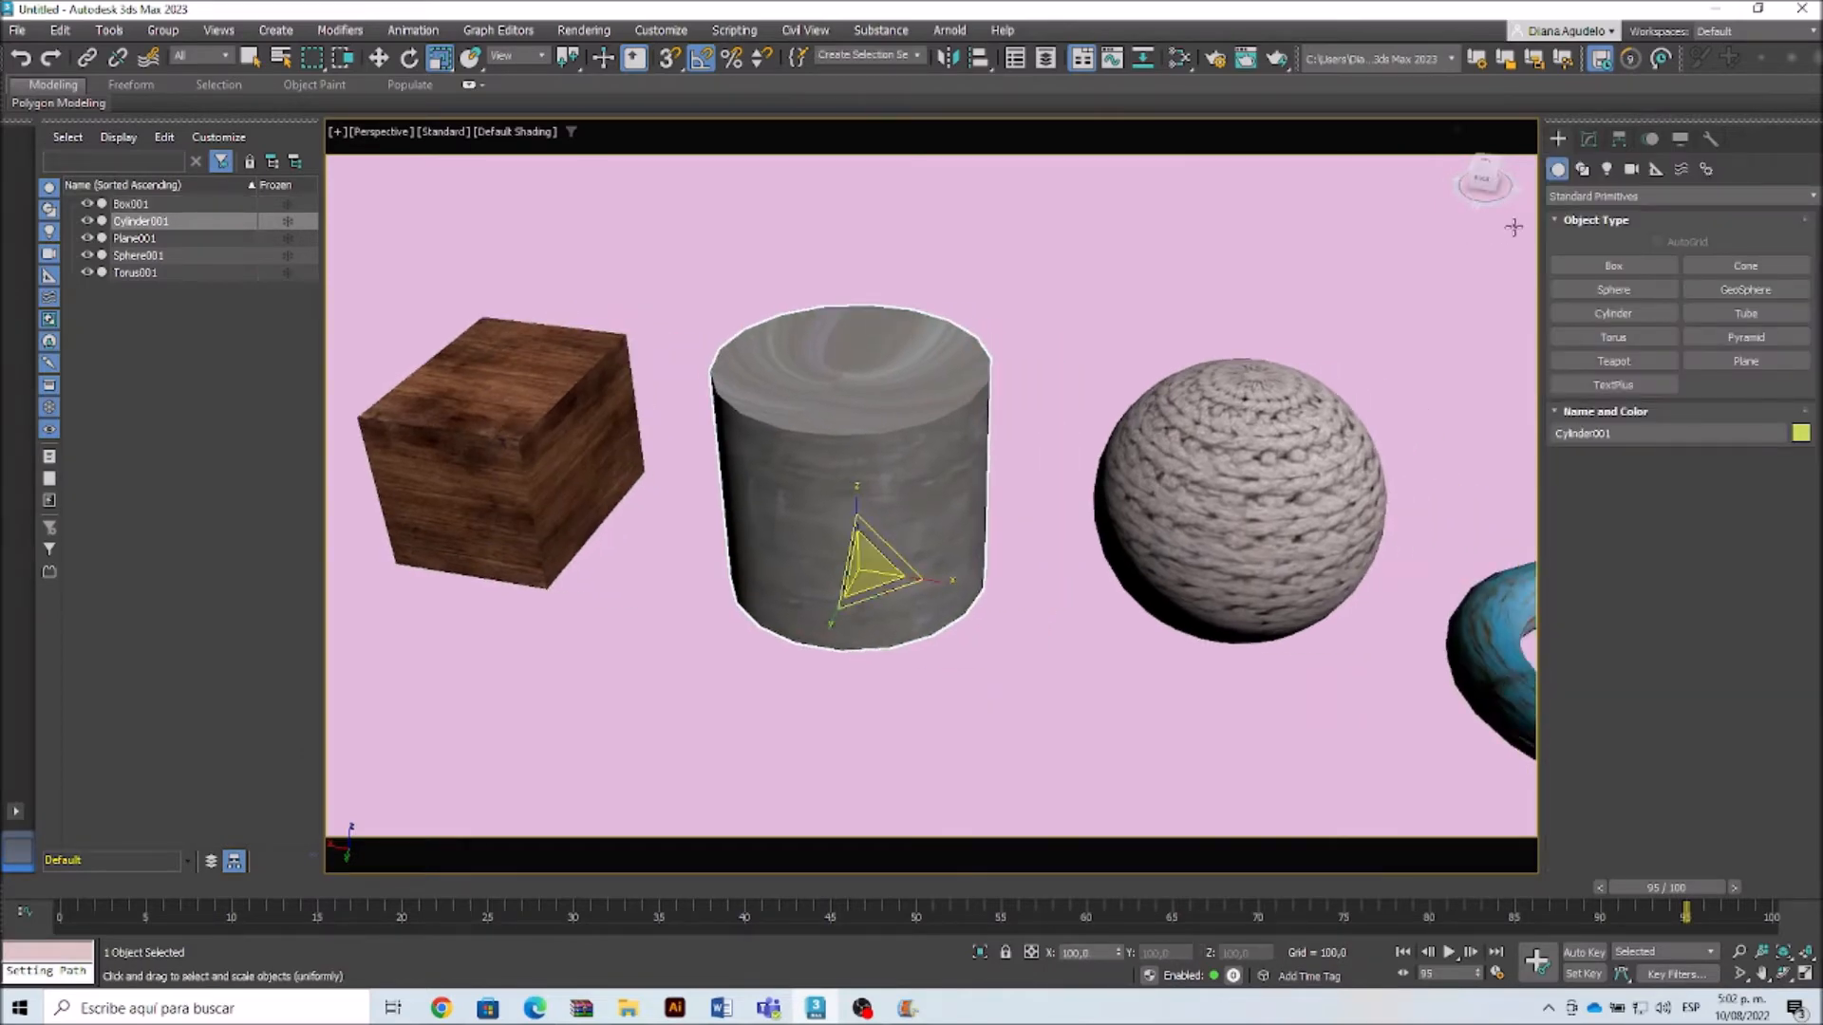
left_click(1588, 139)
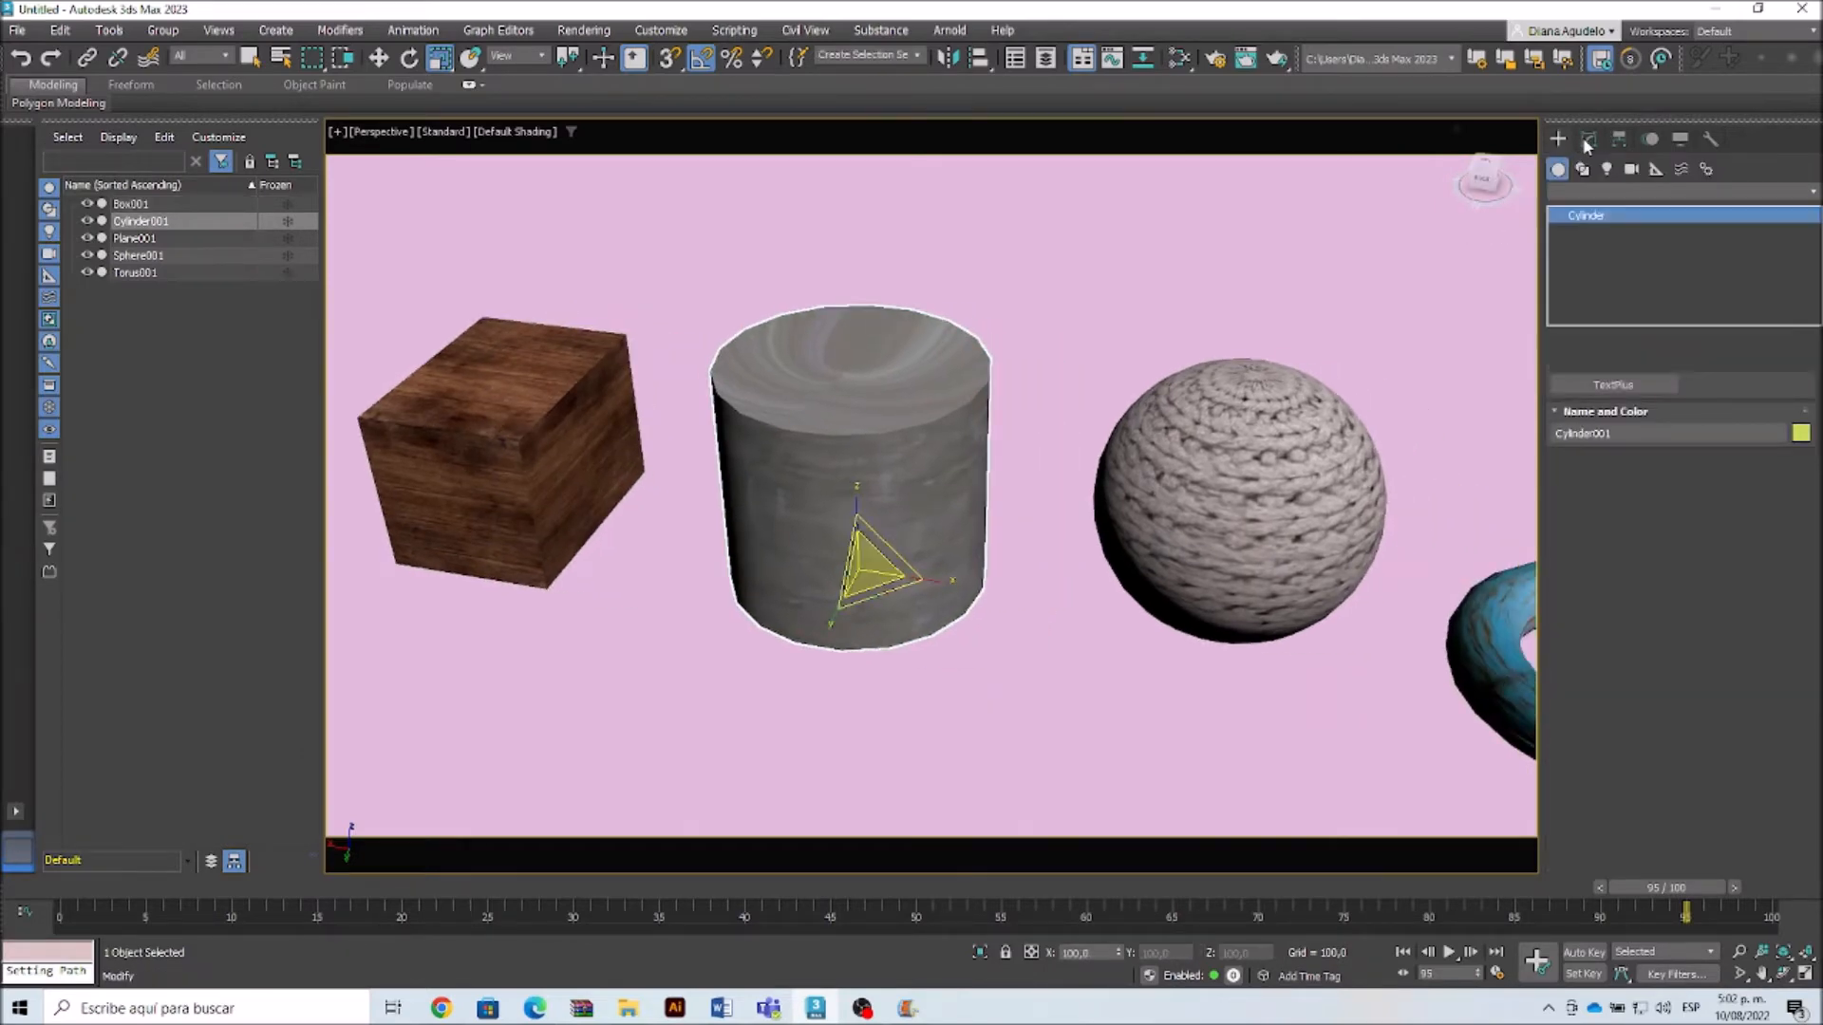
left_click(1814, 193)
key("u")
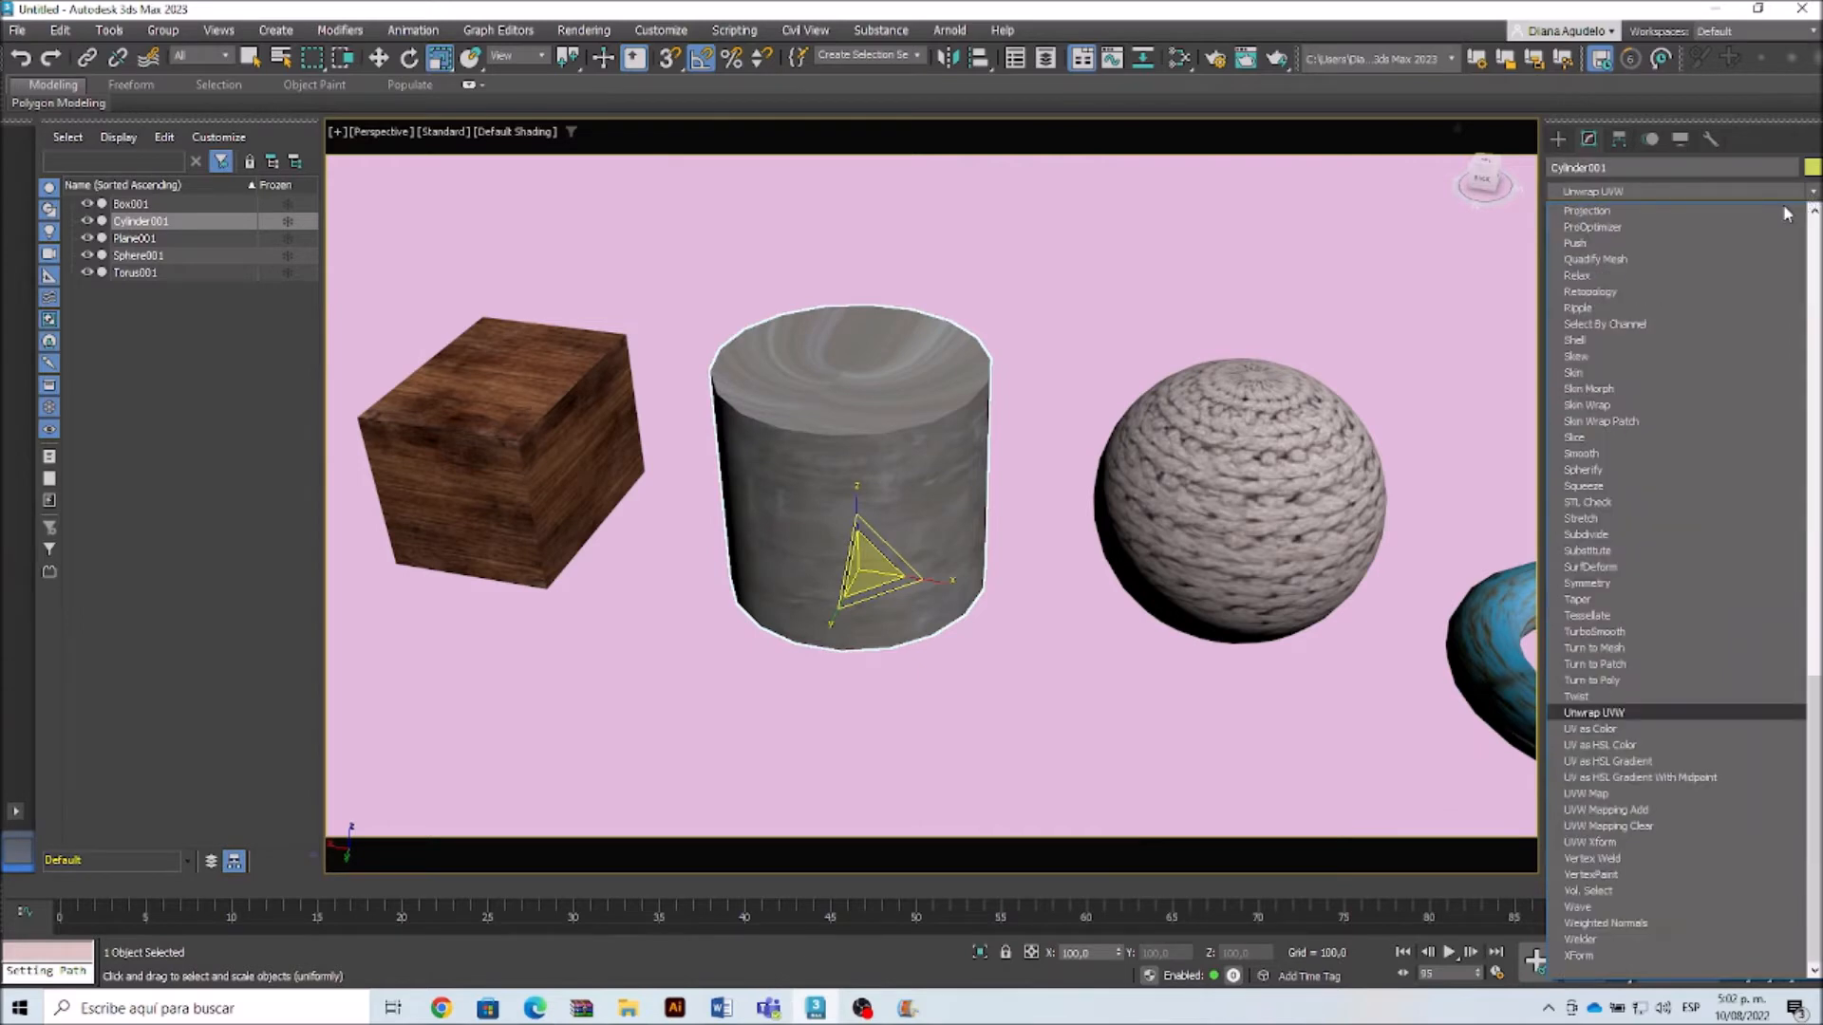
left_click(1625, 796)
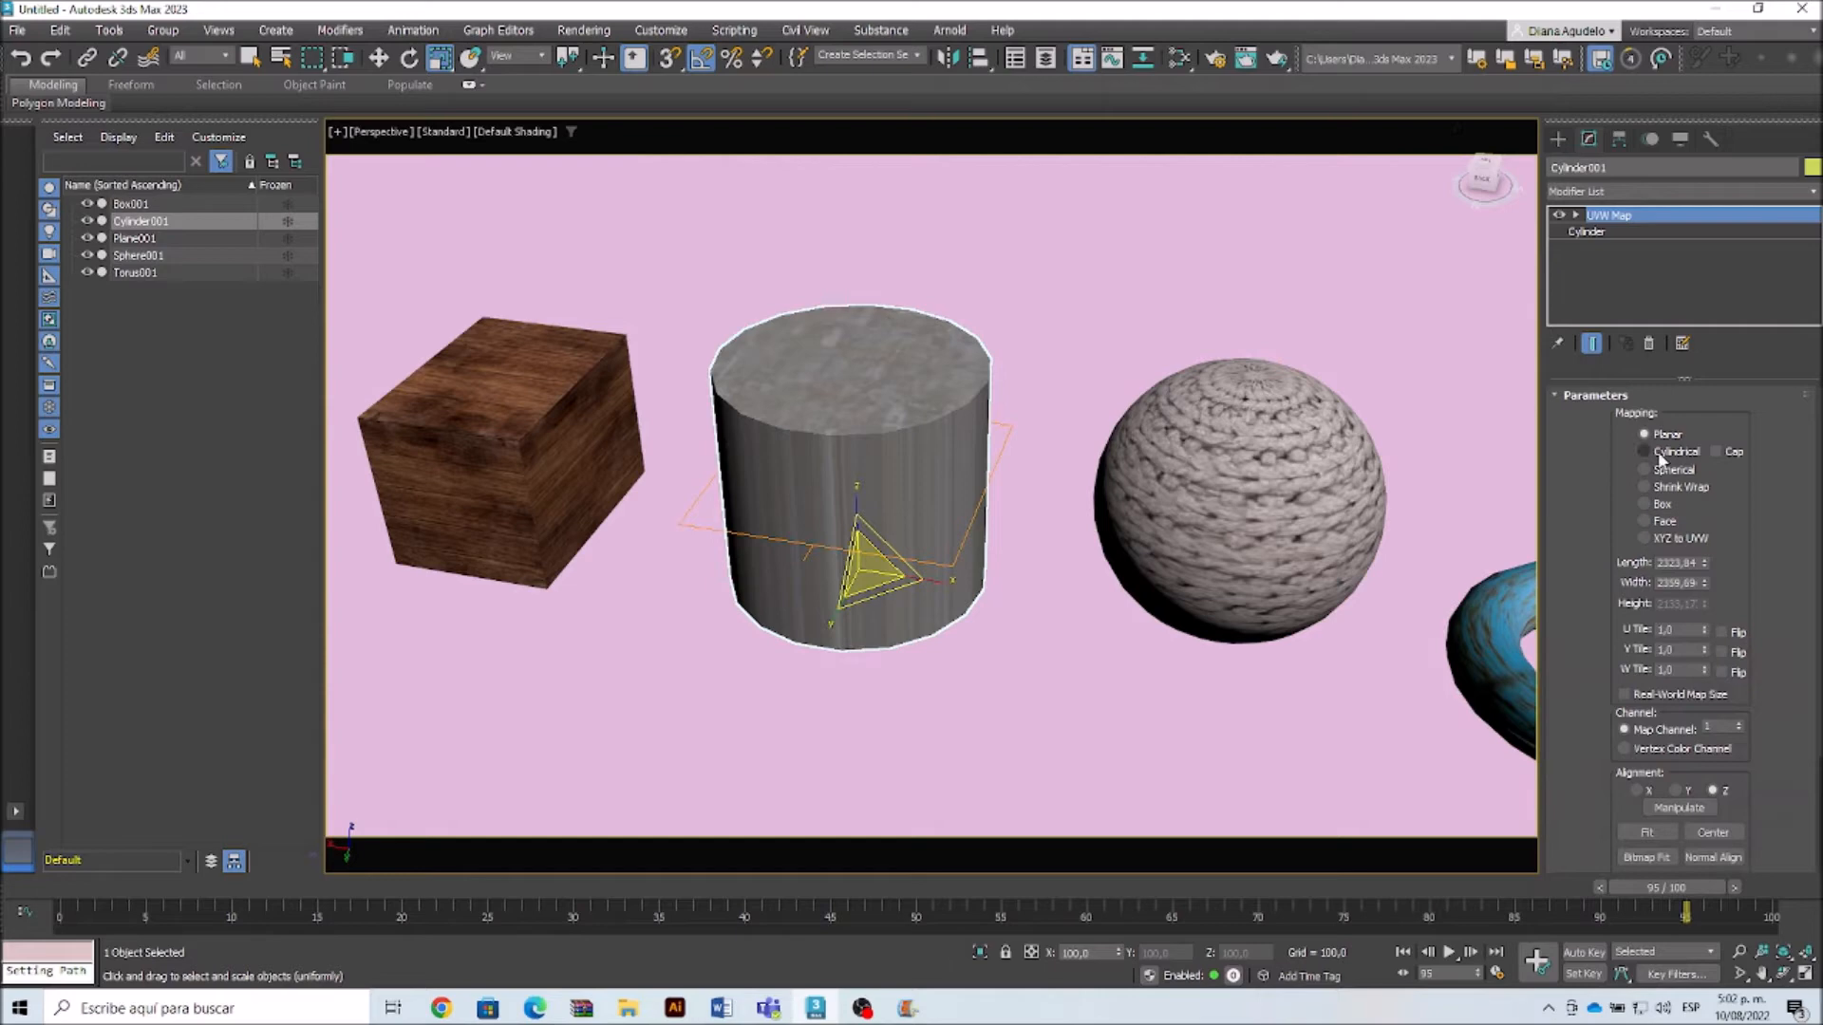
Step: Set the cylinder's mapping to Cylindrical with Cap enabled and check the concrete on its top and side
left_click(1644, 452)
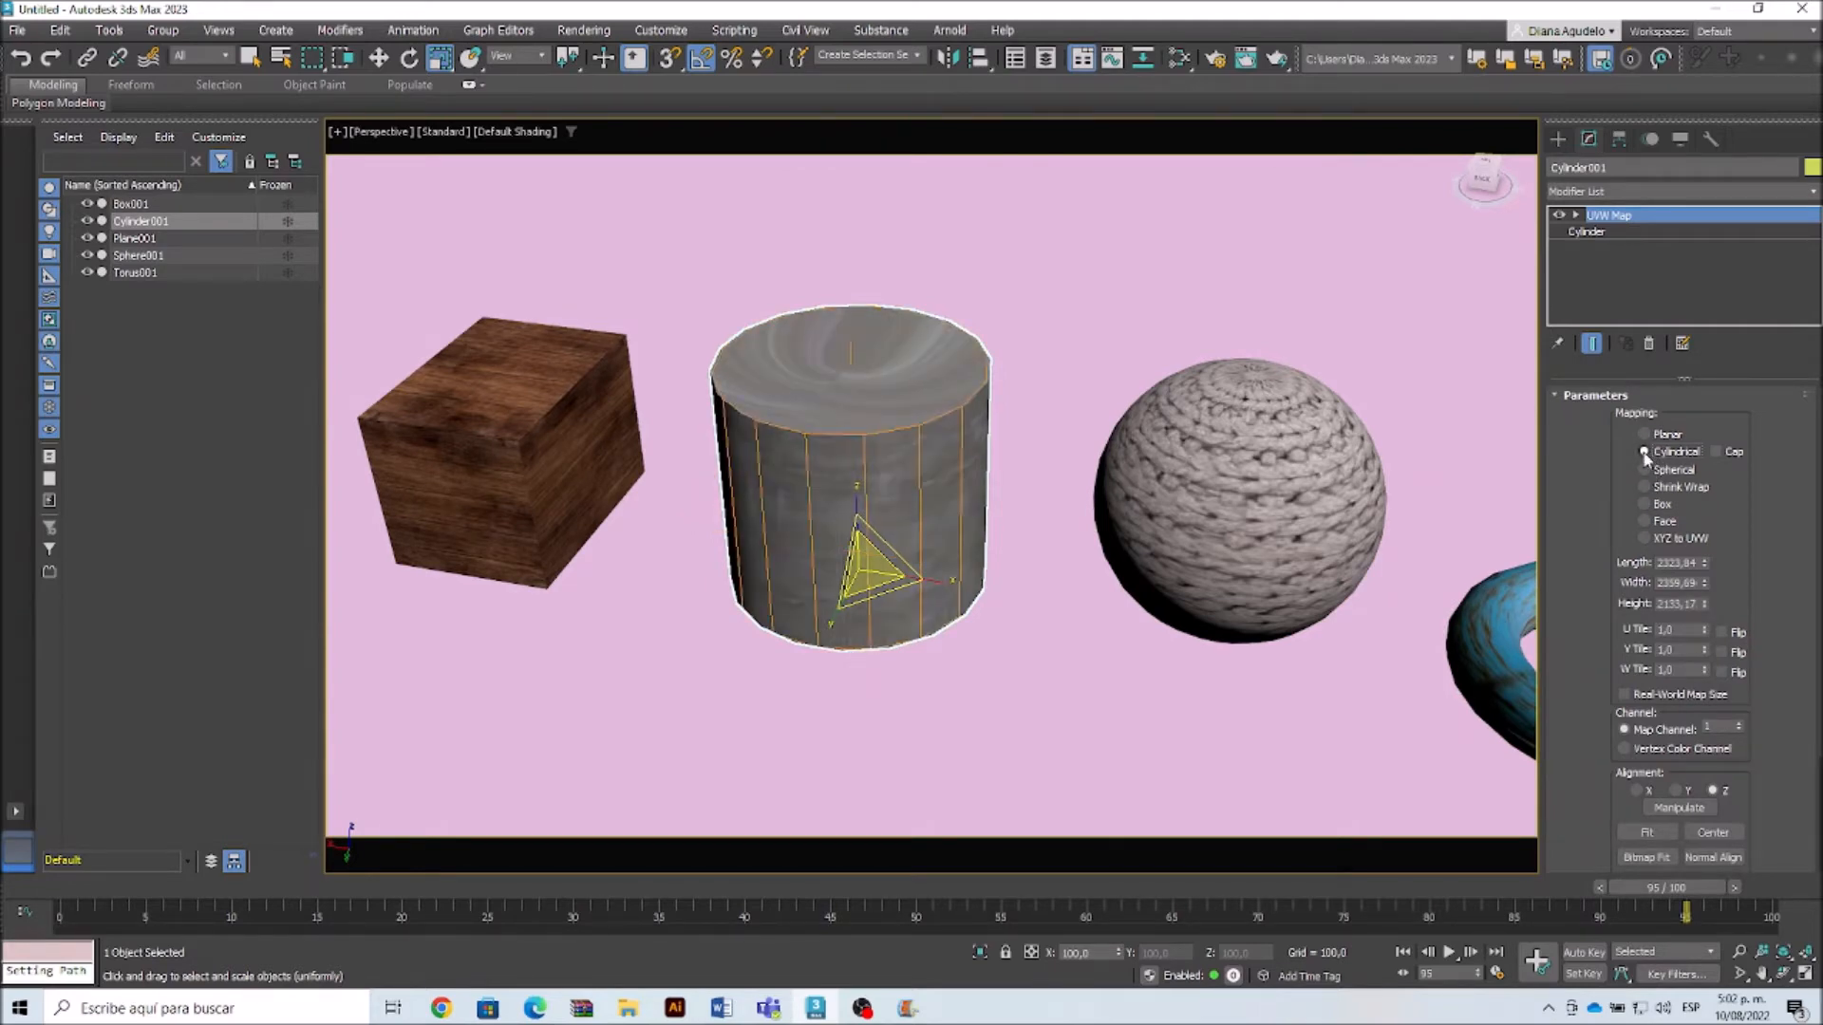
left_click(1715, 452)
left_click(1715, 452)
scroll(729, 522, "up", 3)
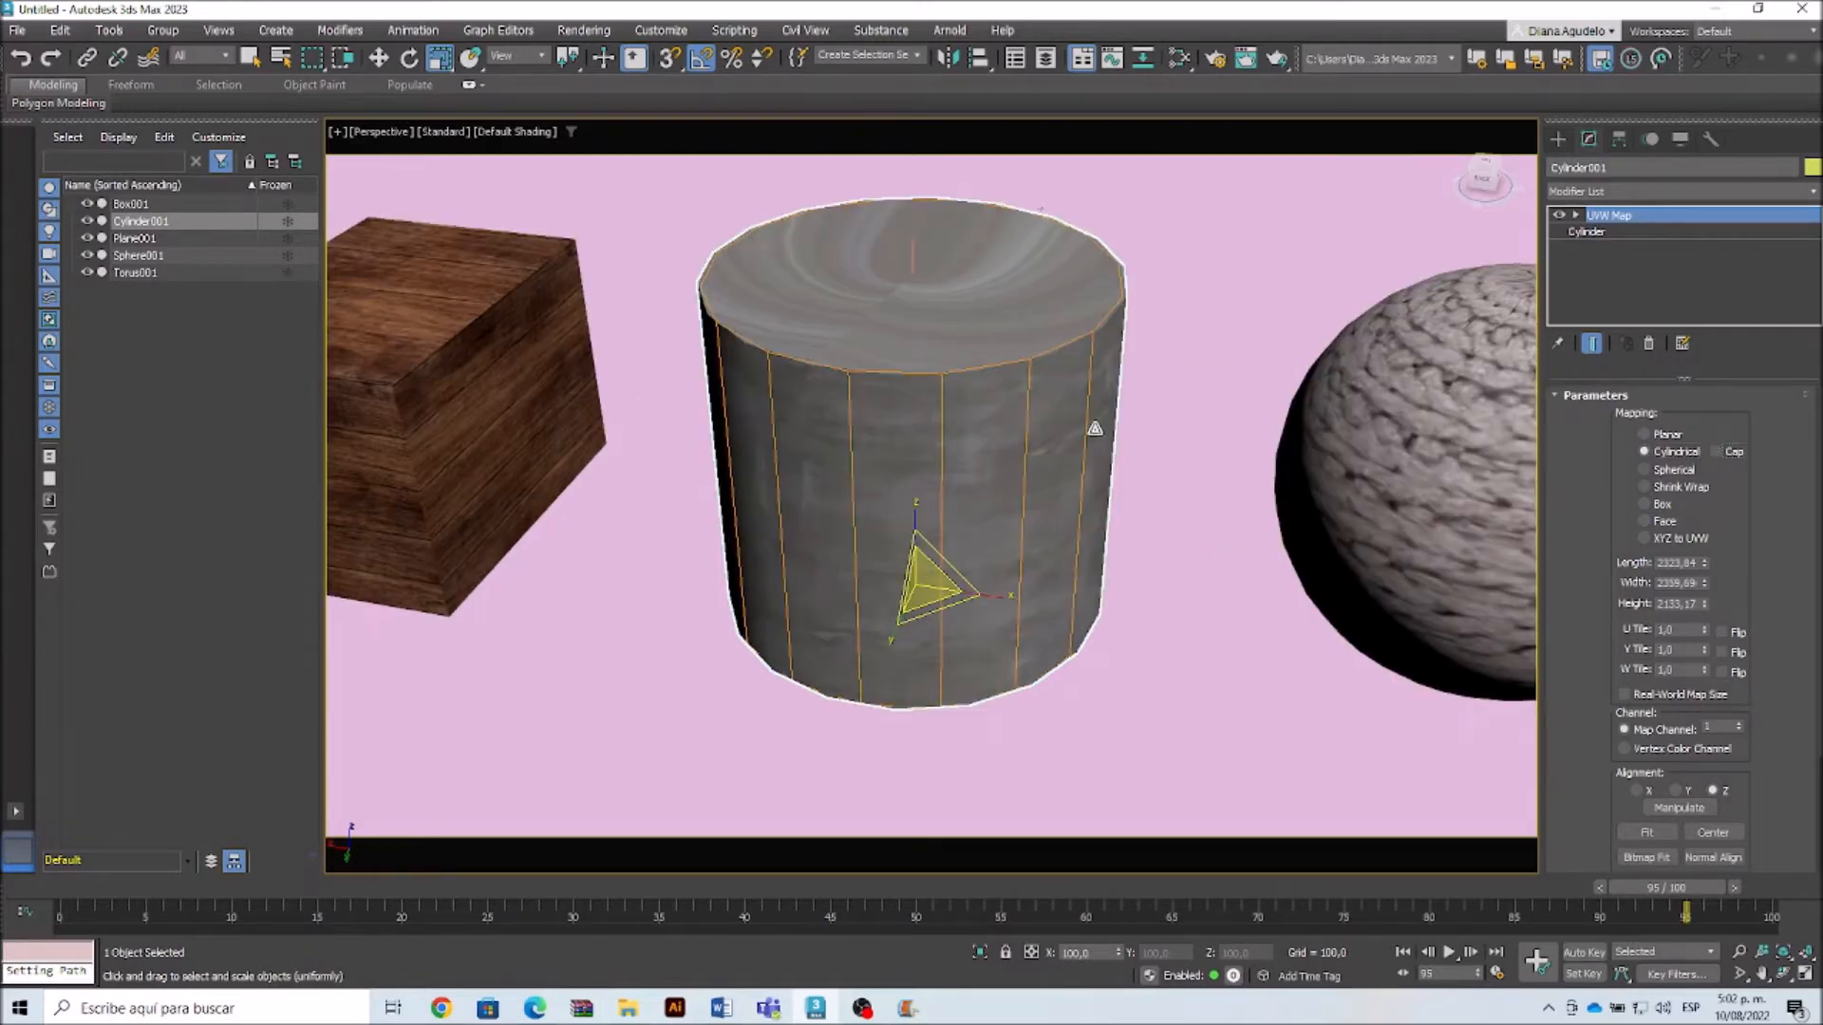
left_click(1716, 449)
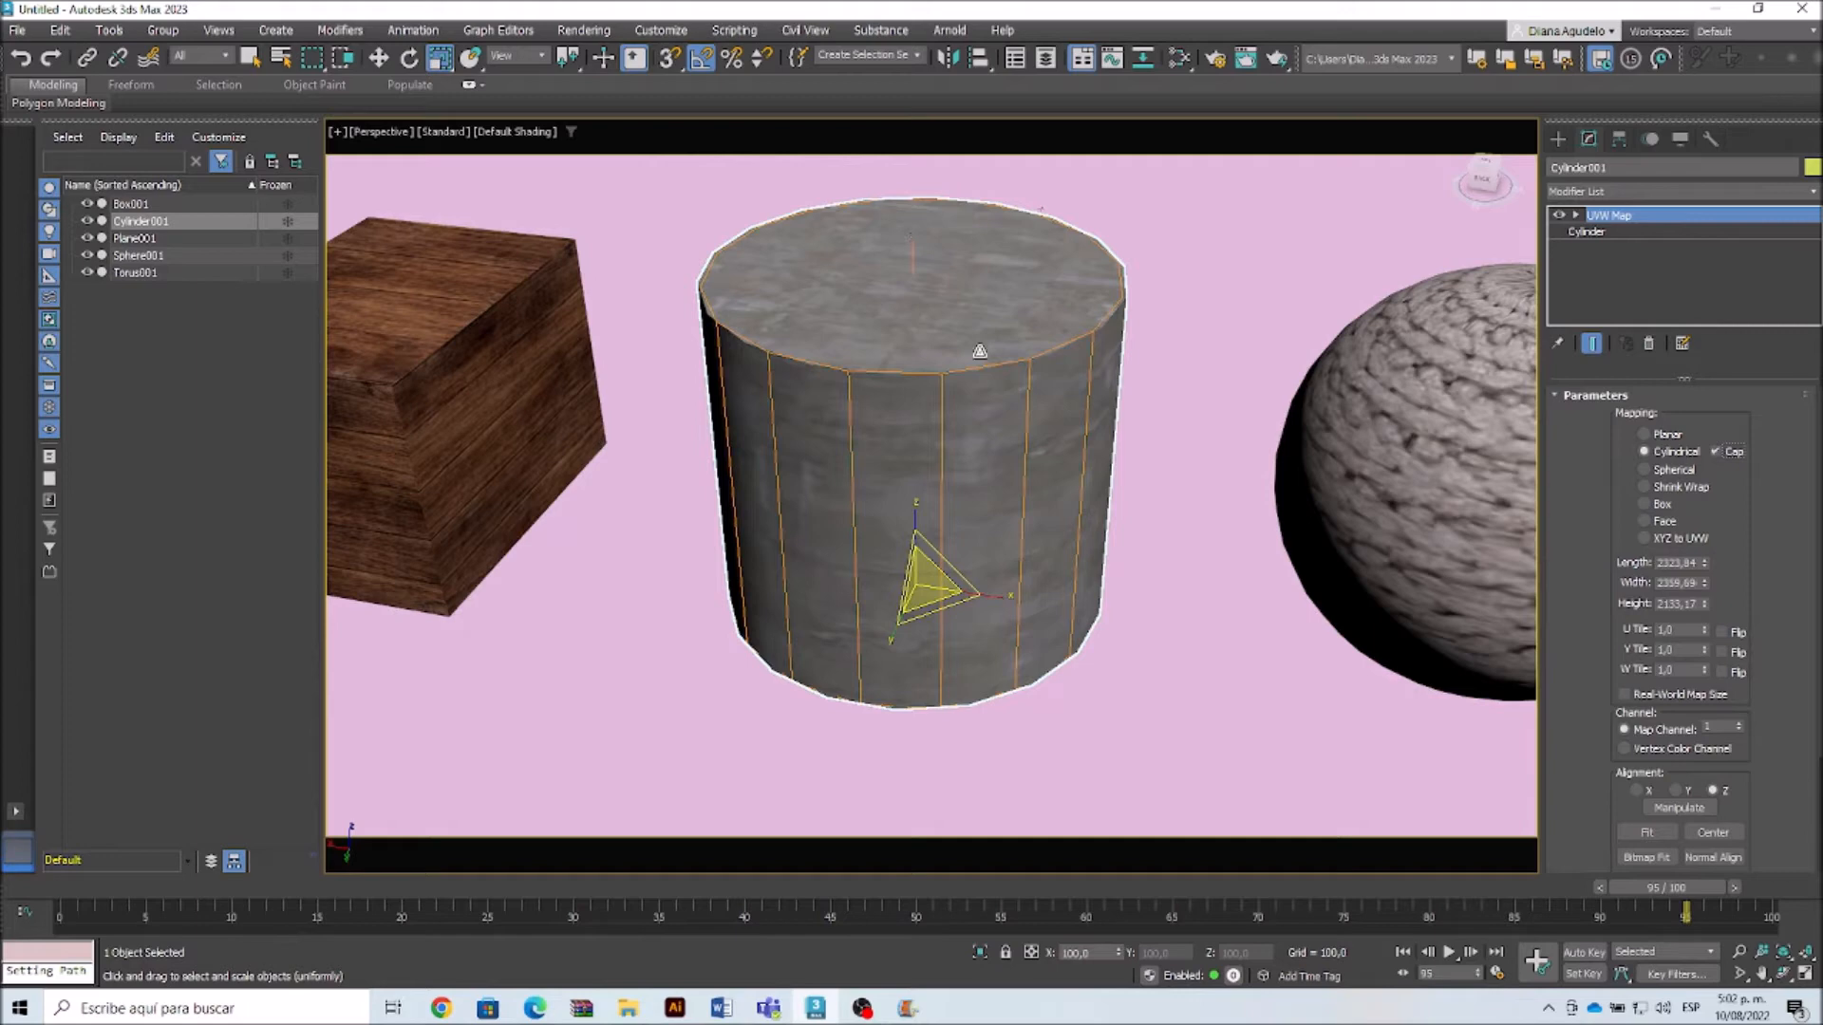
middle_click_drag(976, 345, 917, 453, "alt")
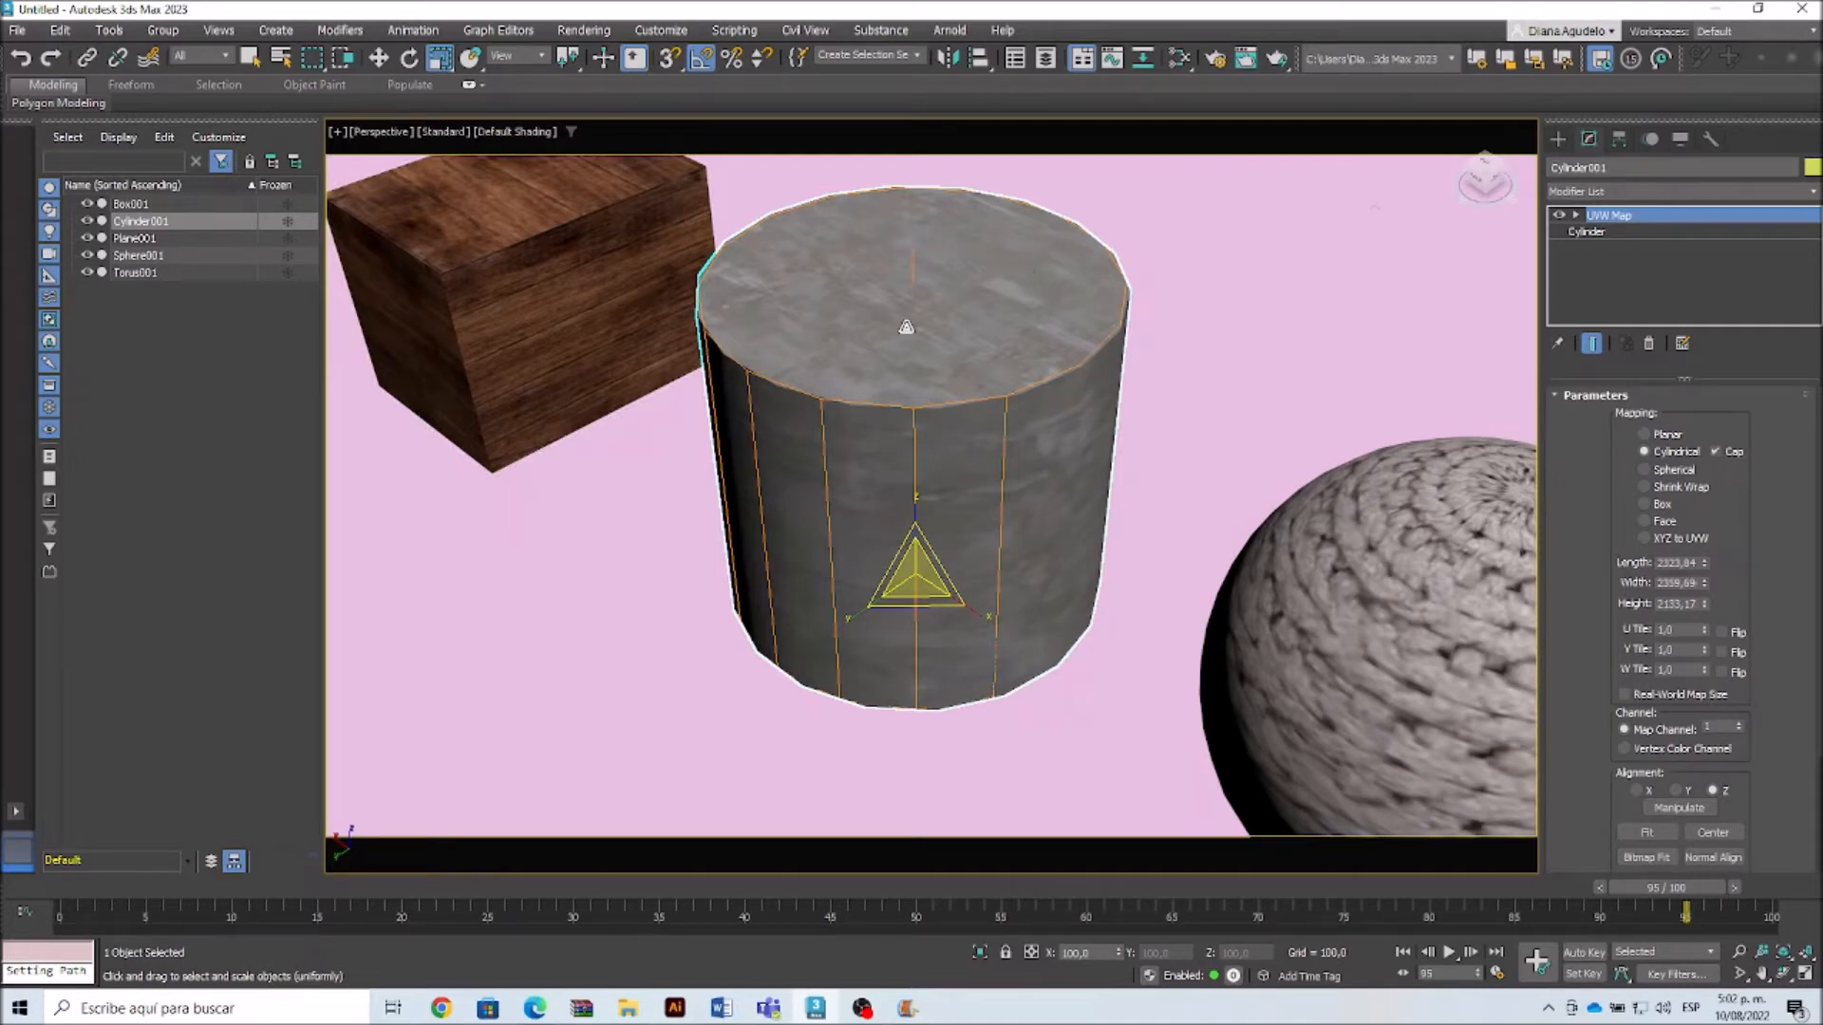
middle_click_drag(939, 494, 818, 499, "alt")
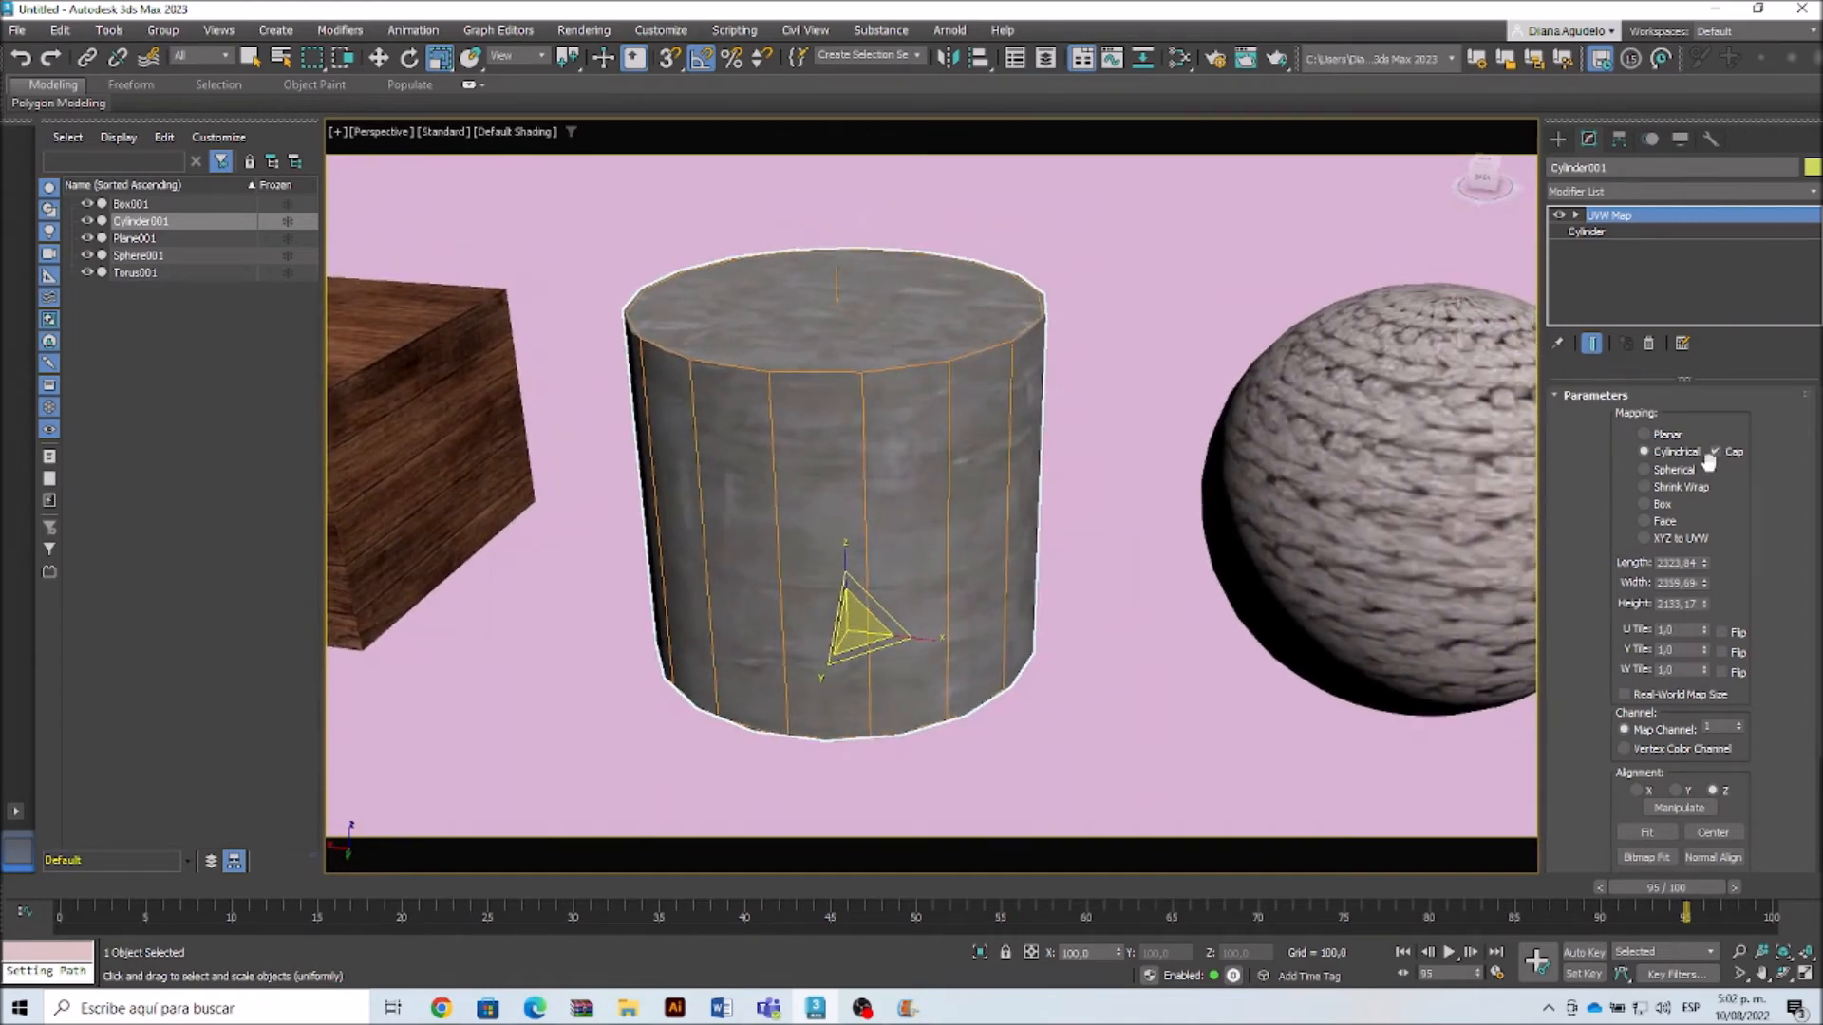
mouse_move(892, 517)
middle_mouse_down("alt")
mouse_move(1013, 528)
mouse_move(936, 509)
mouse_move(809, 516)
mouse_move(766, 543)
mouse_move(659, 521)
mouse_move(790, 550)
mouse_move(876, 538)
middle_mouse_up("alt")
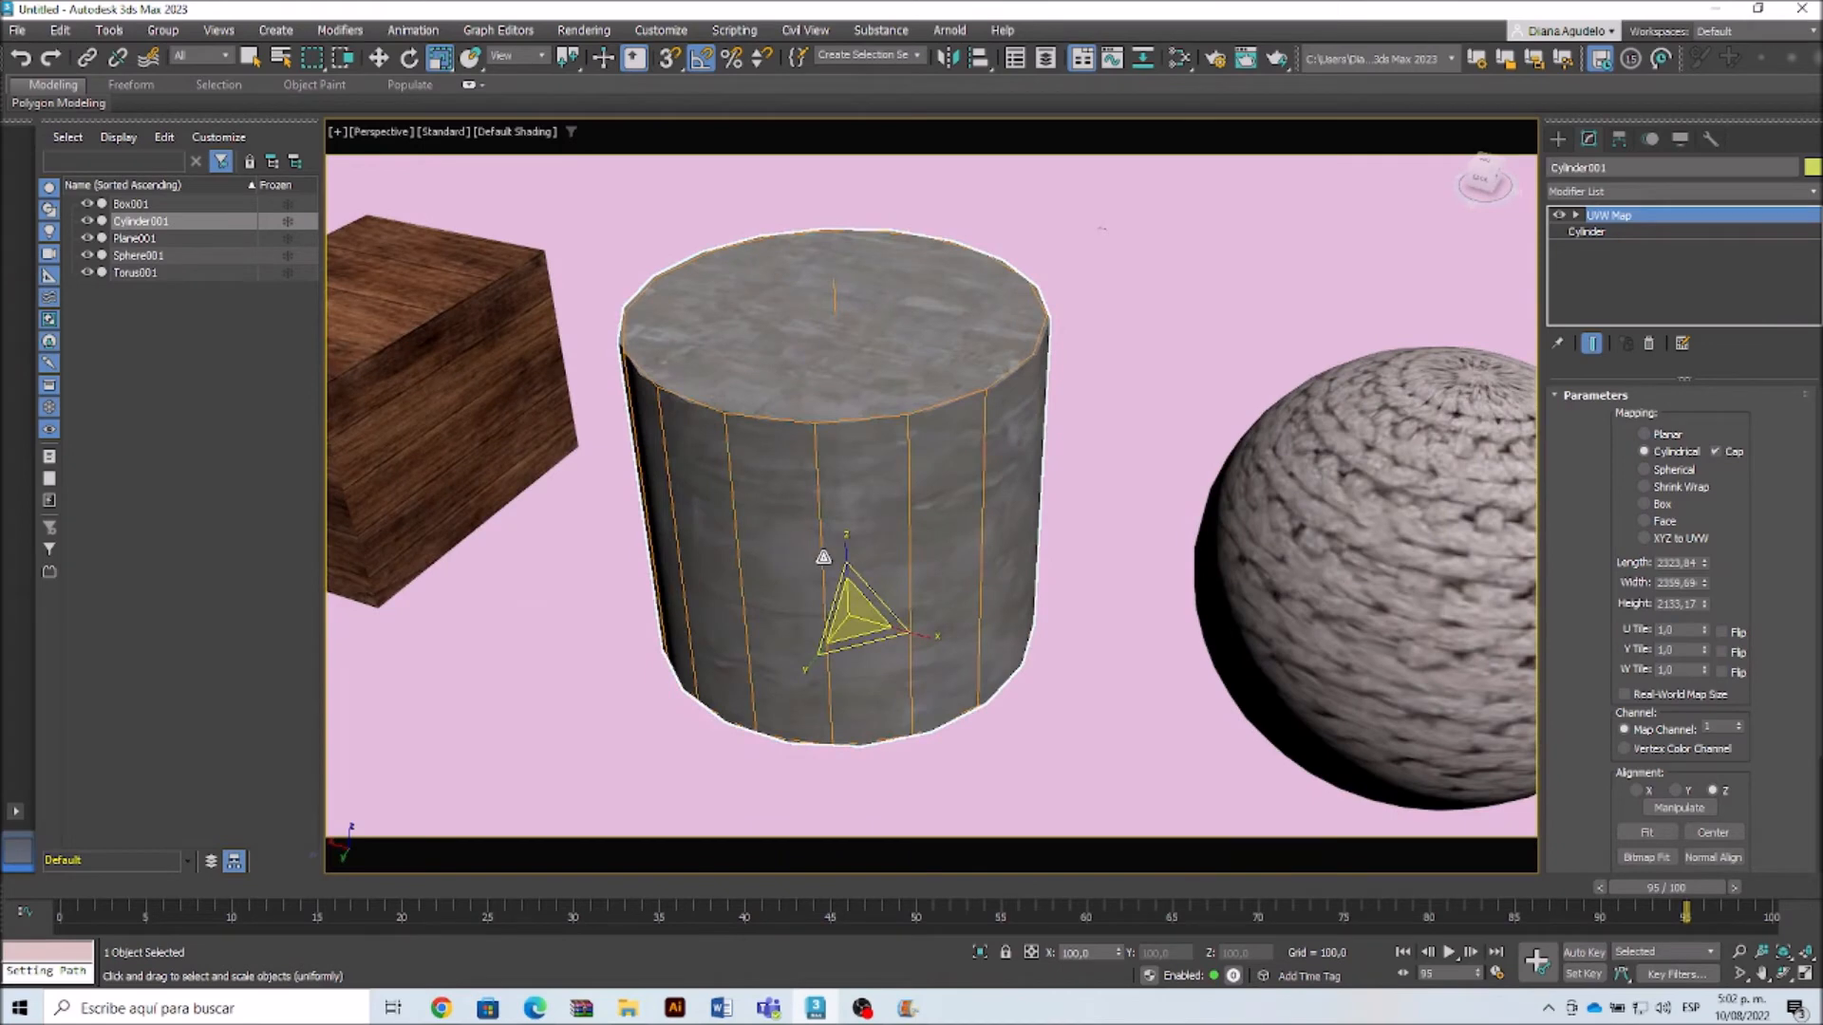
Step: Edit the gizmo of the cylinder's UVW Map modifier and try scaling it along Y and Z
left_click(1575, 216)
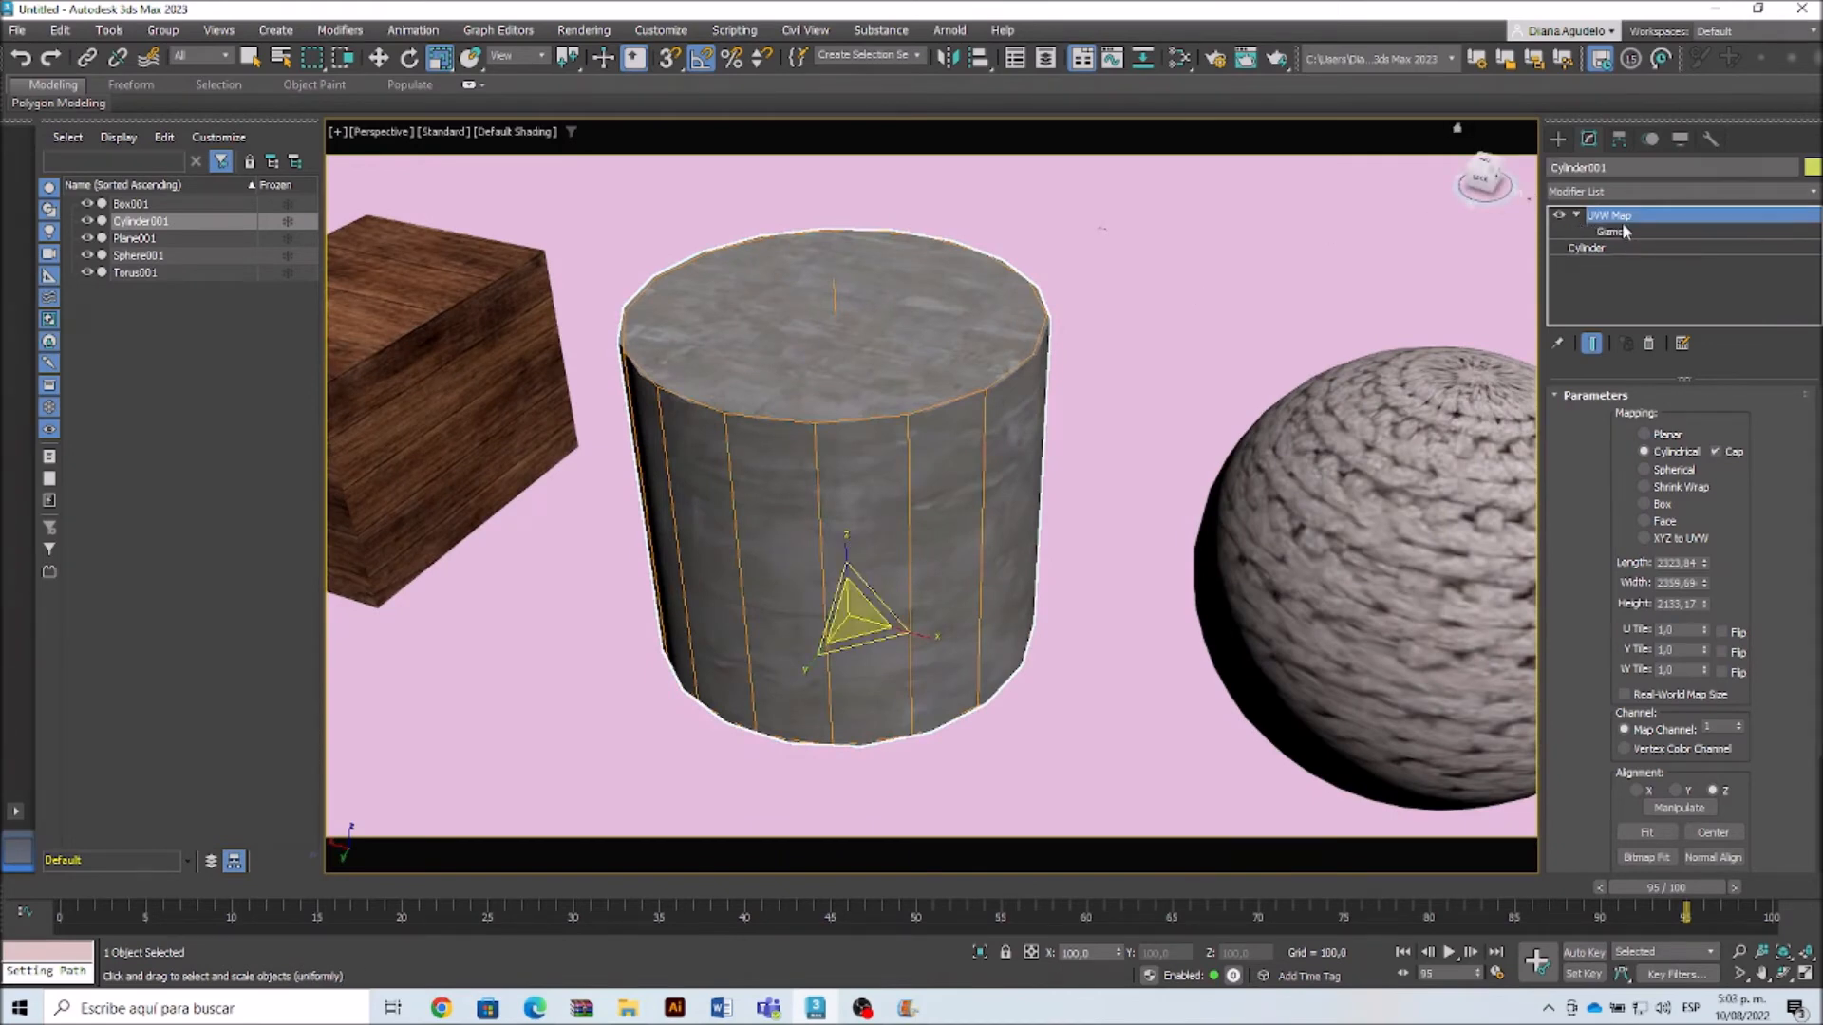
left_click(1618, 232)
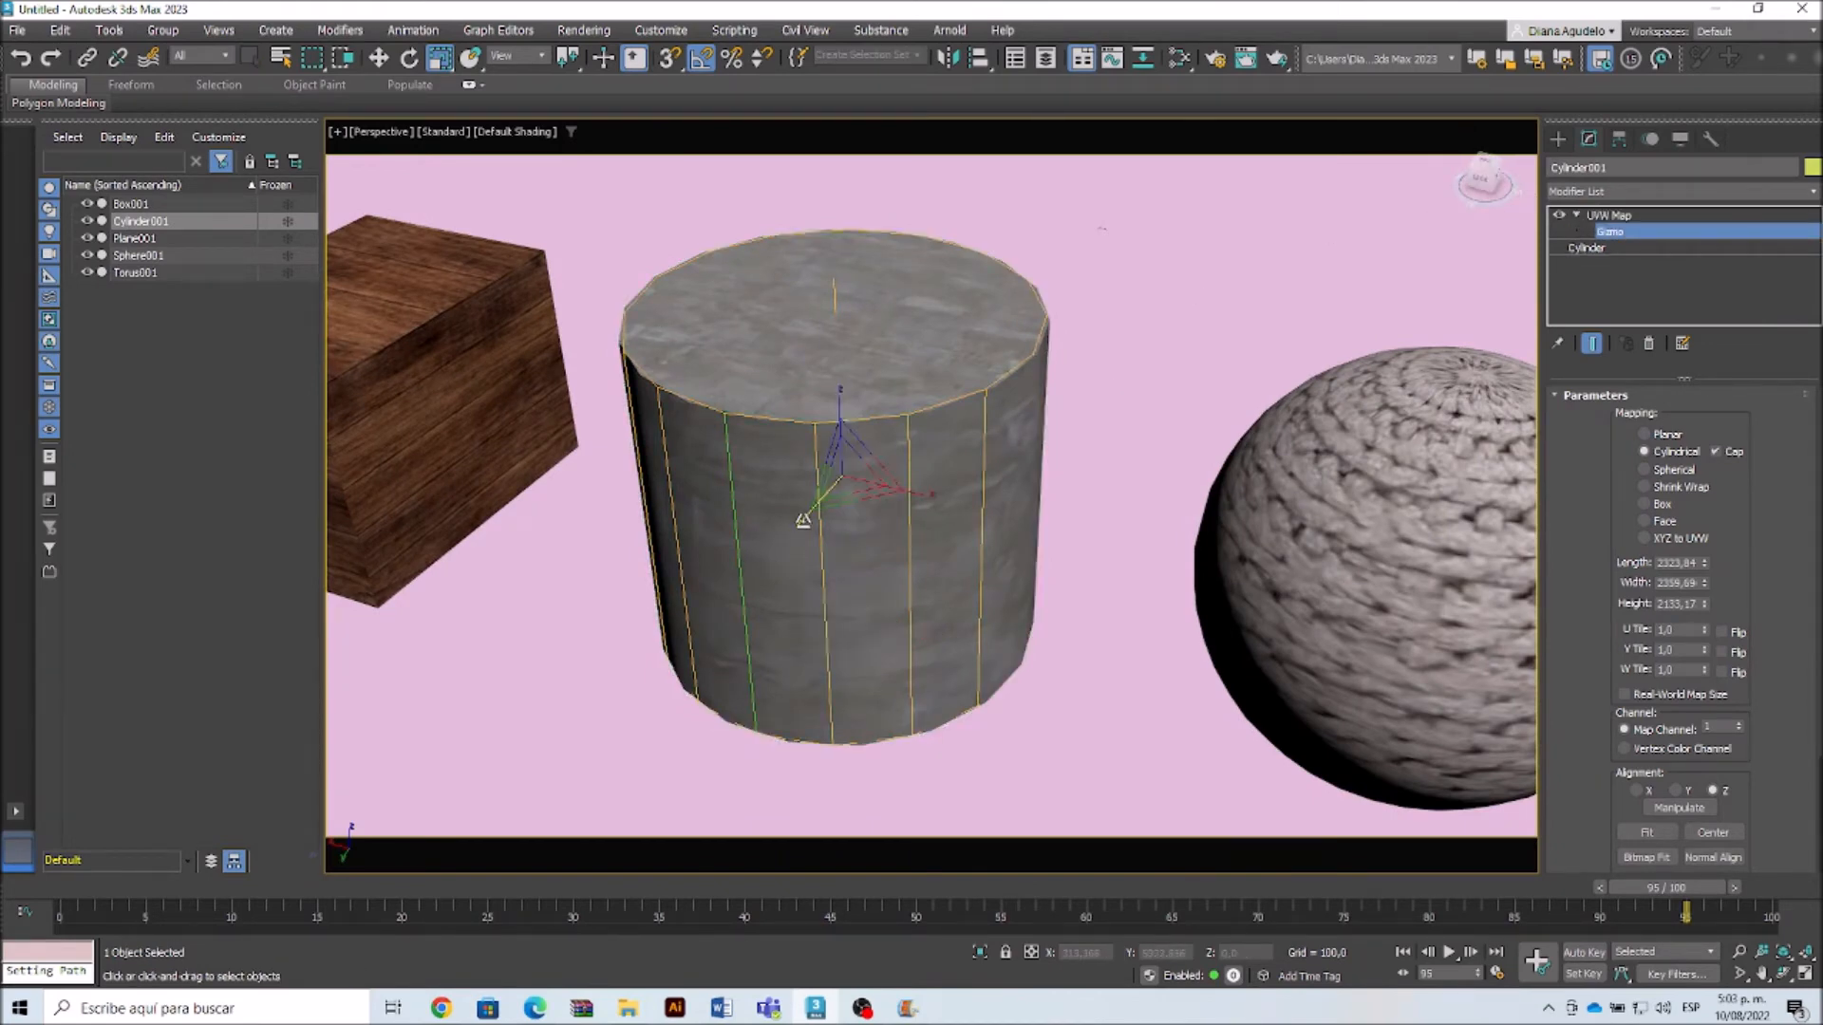
mouse_move(811, 517)
left_mouse_down()
mouse_move(826, 515)
mouse_move(805, 521)
left_mouse_up()
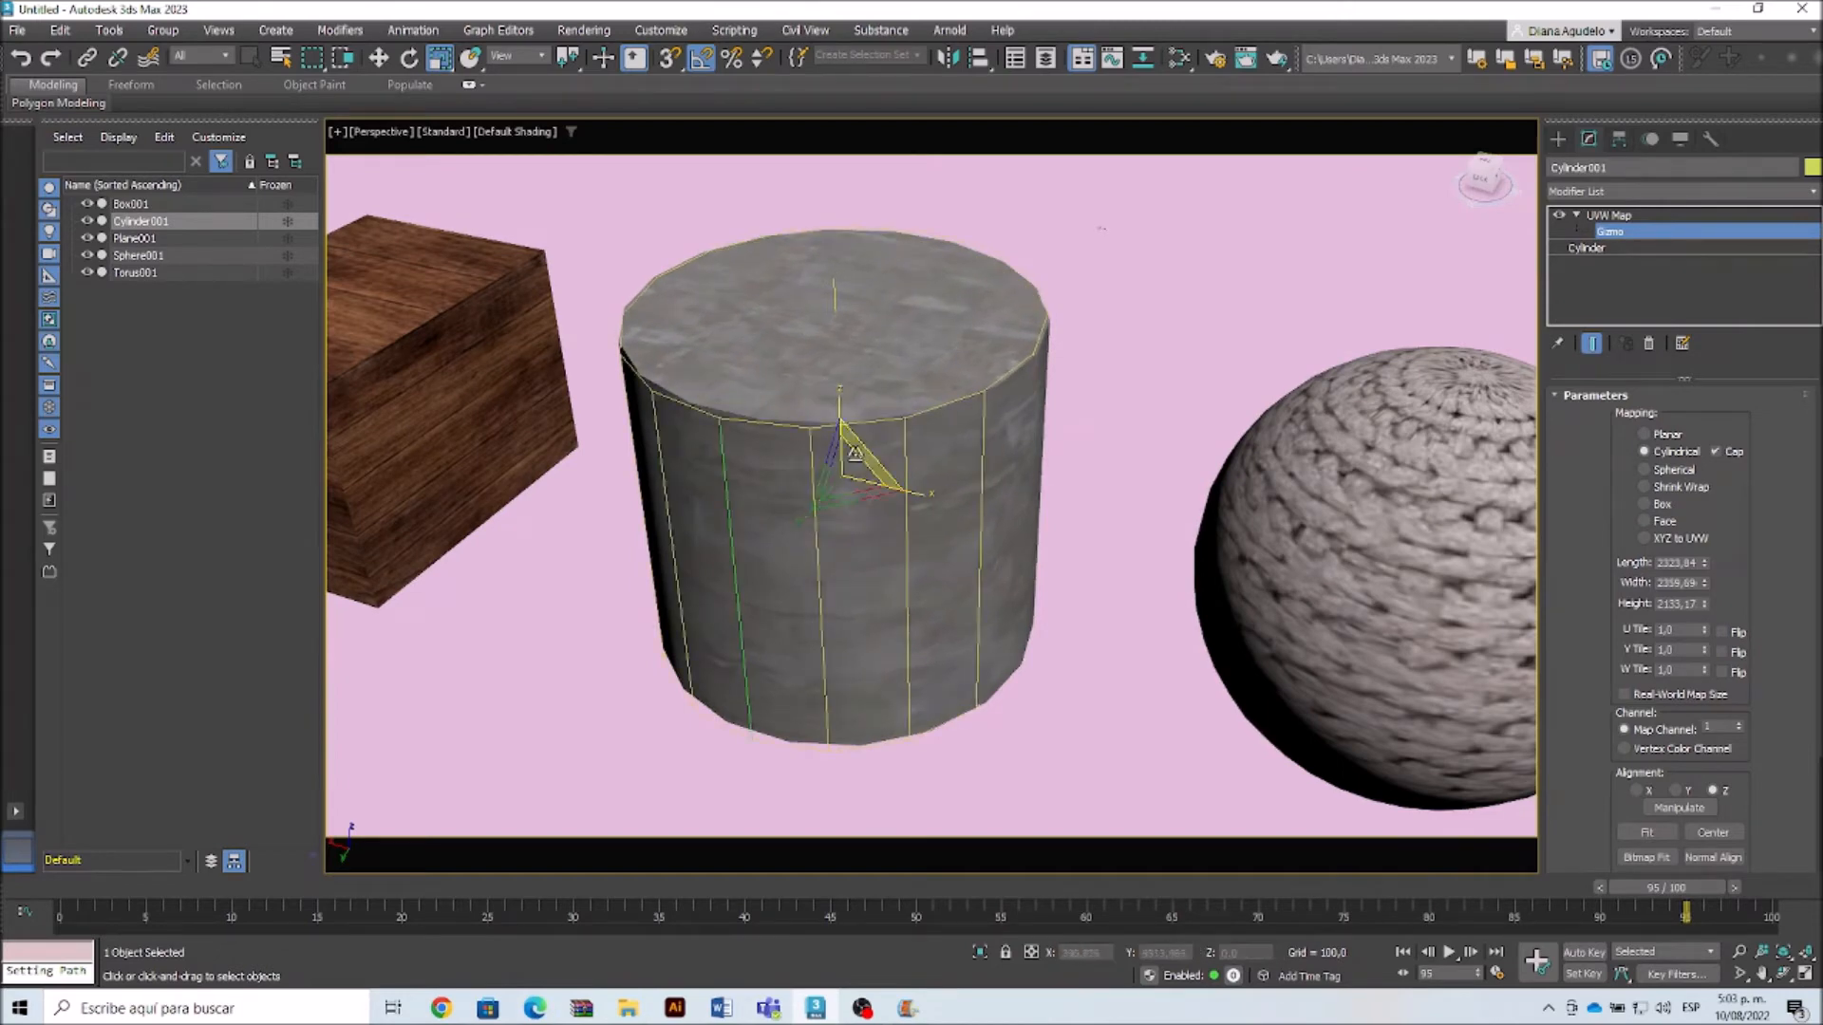
left_click_drag(839, 455, 812, 408)
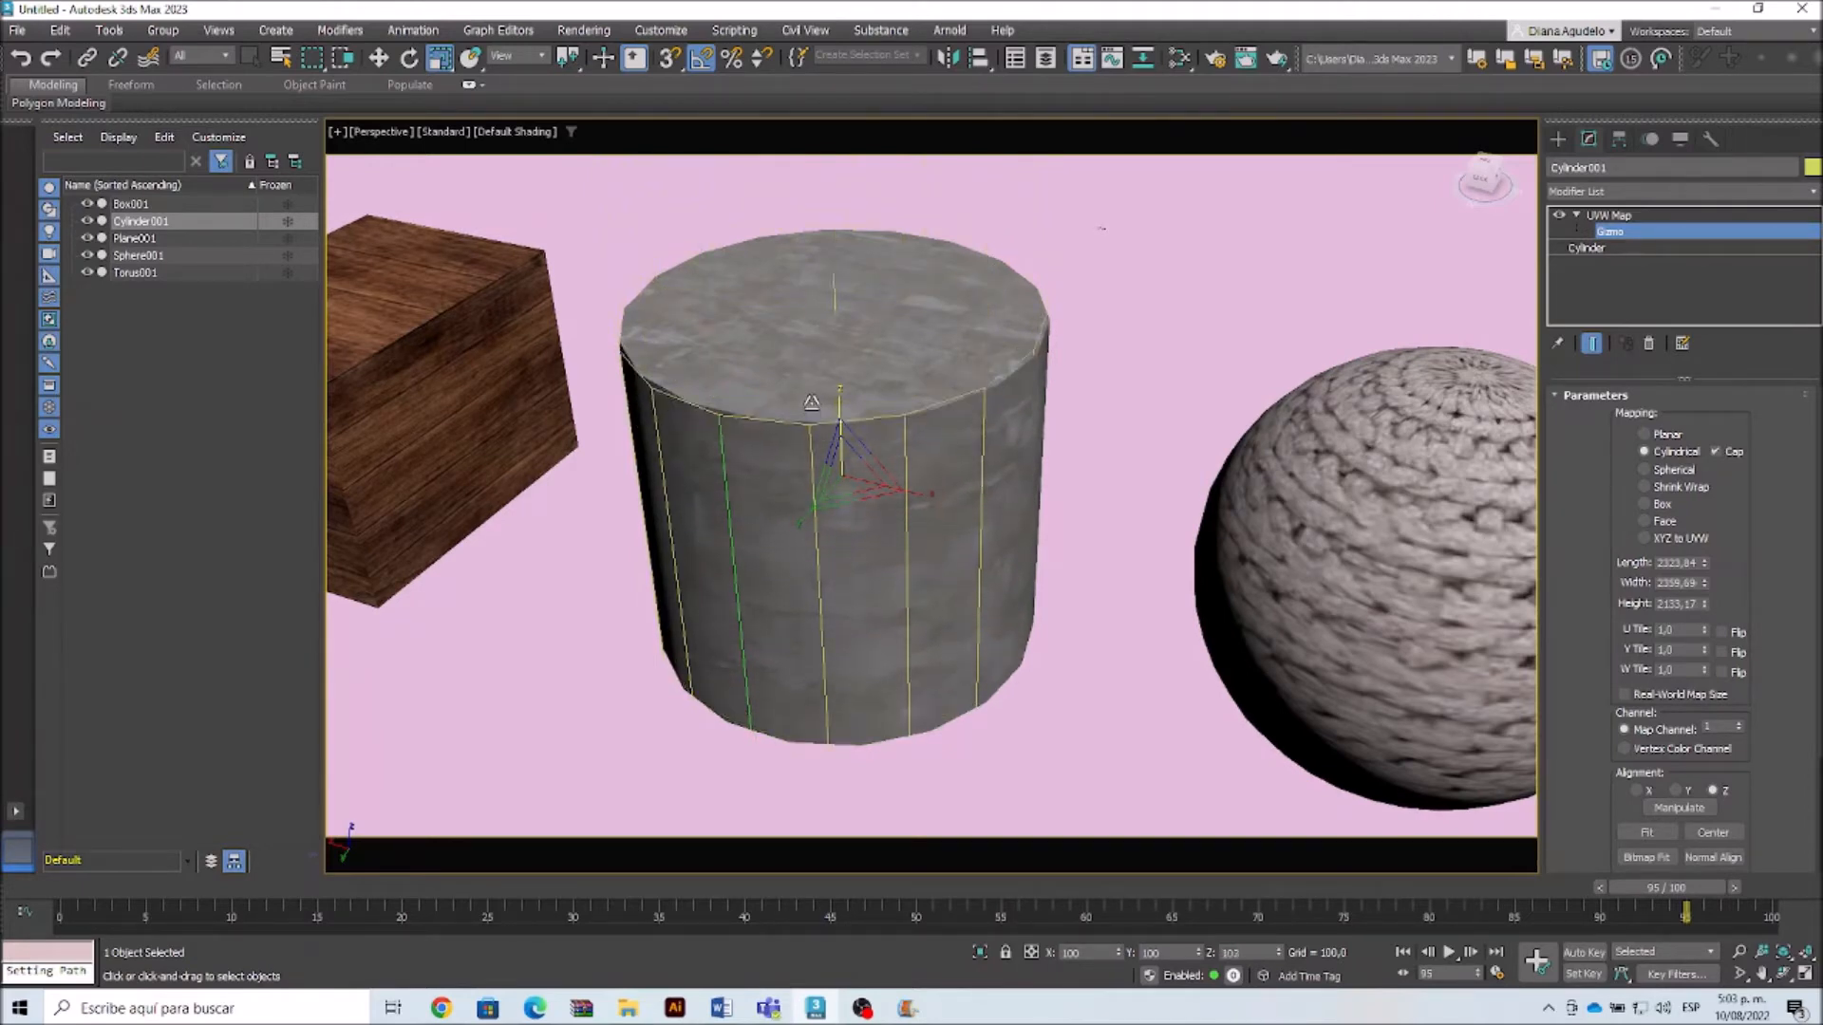
Step: Scale the cylinder's mapping gizmo down uniformly for a denser concrete pattern and check the top cap up close
middle_click_drag(959, 691, 932, 691, "alt")
scroll(933, 692, "up", 1)
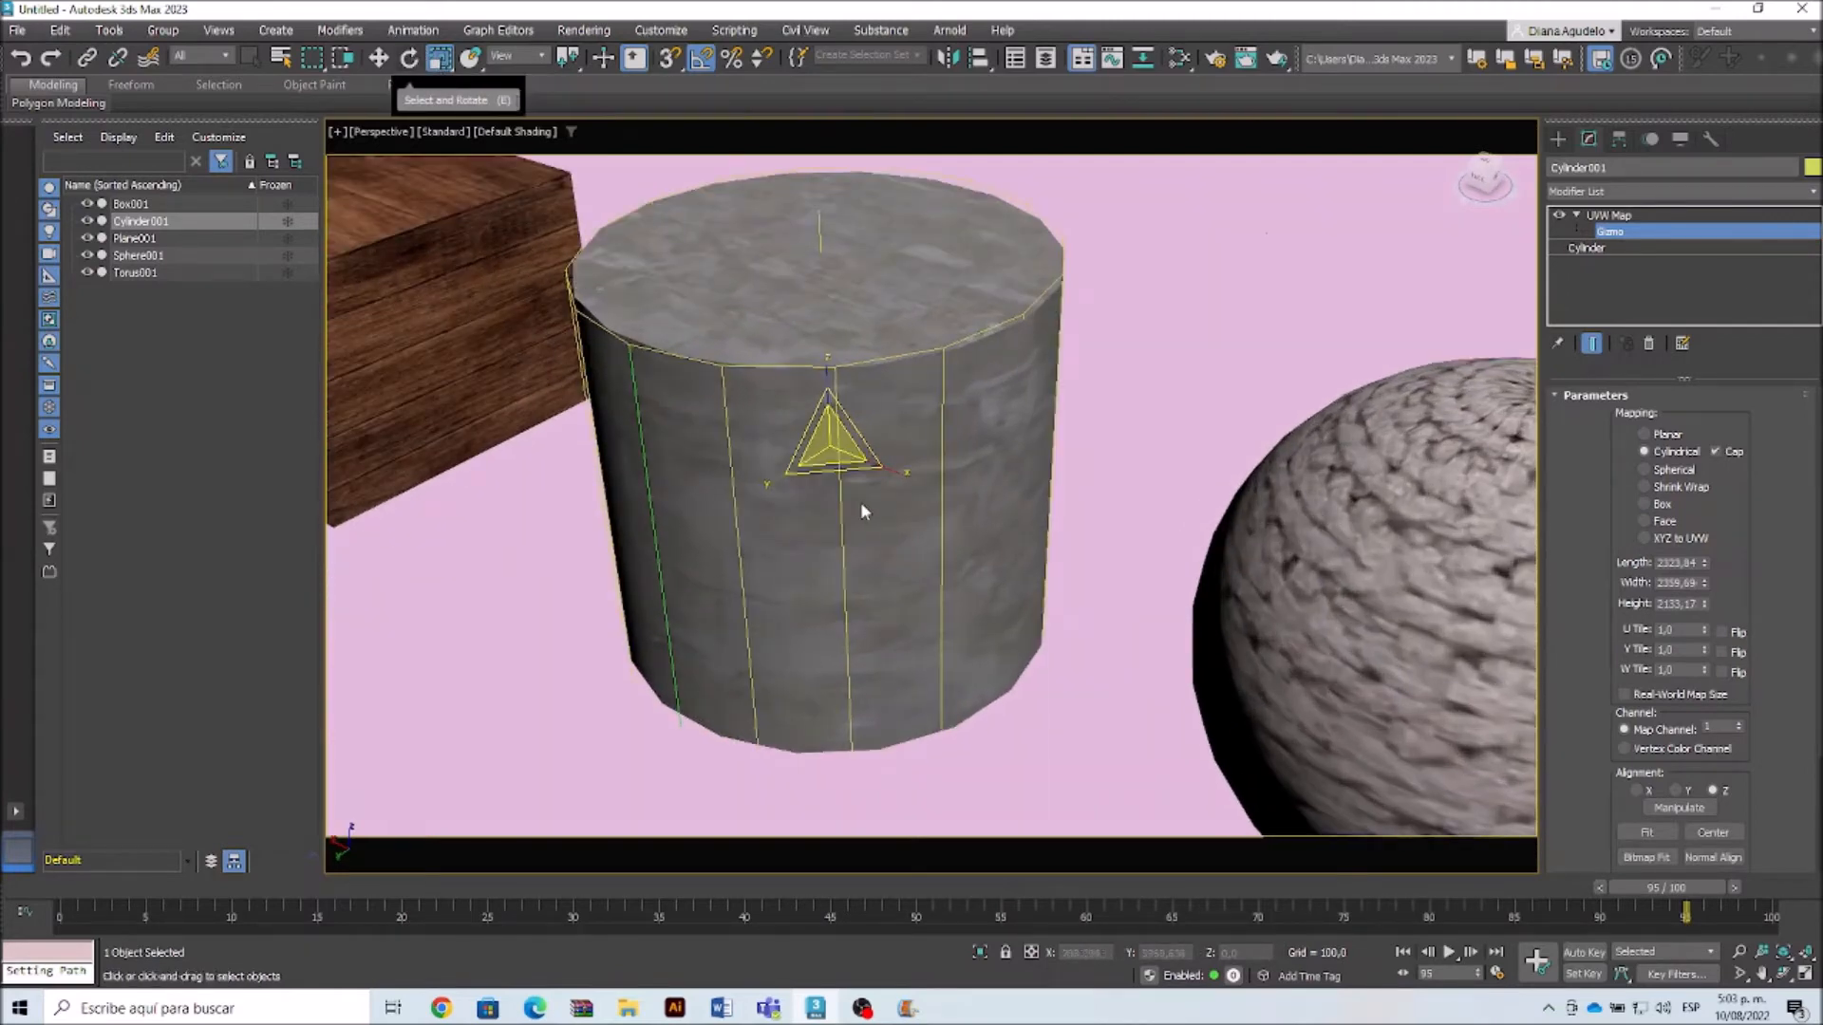
left_click_drag(822, 438, 836, 489)
middle_click_drag(827, 582, 746, 277, "alt")
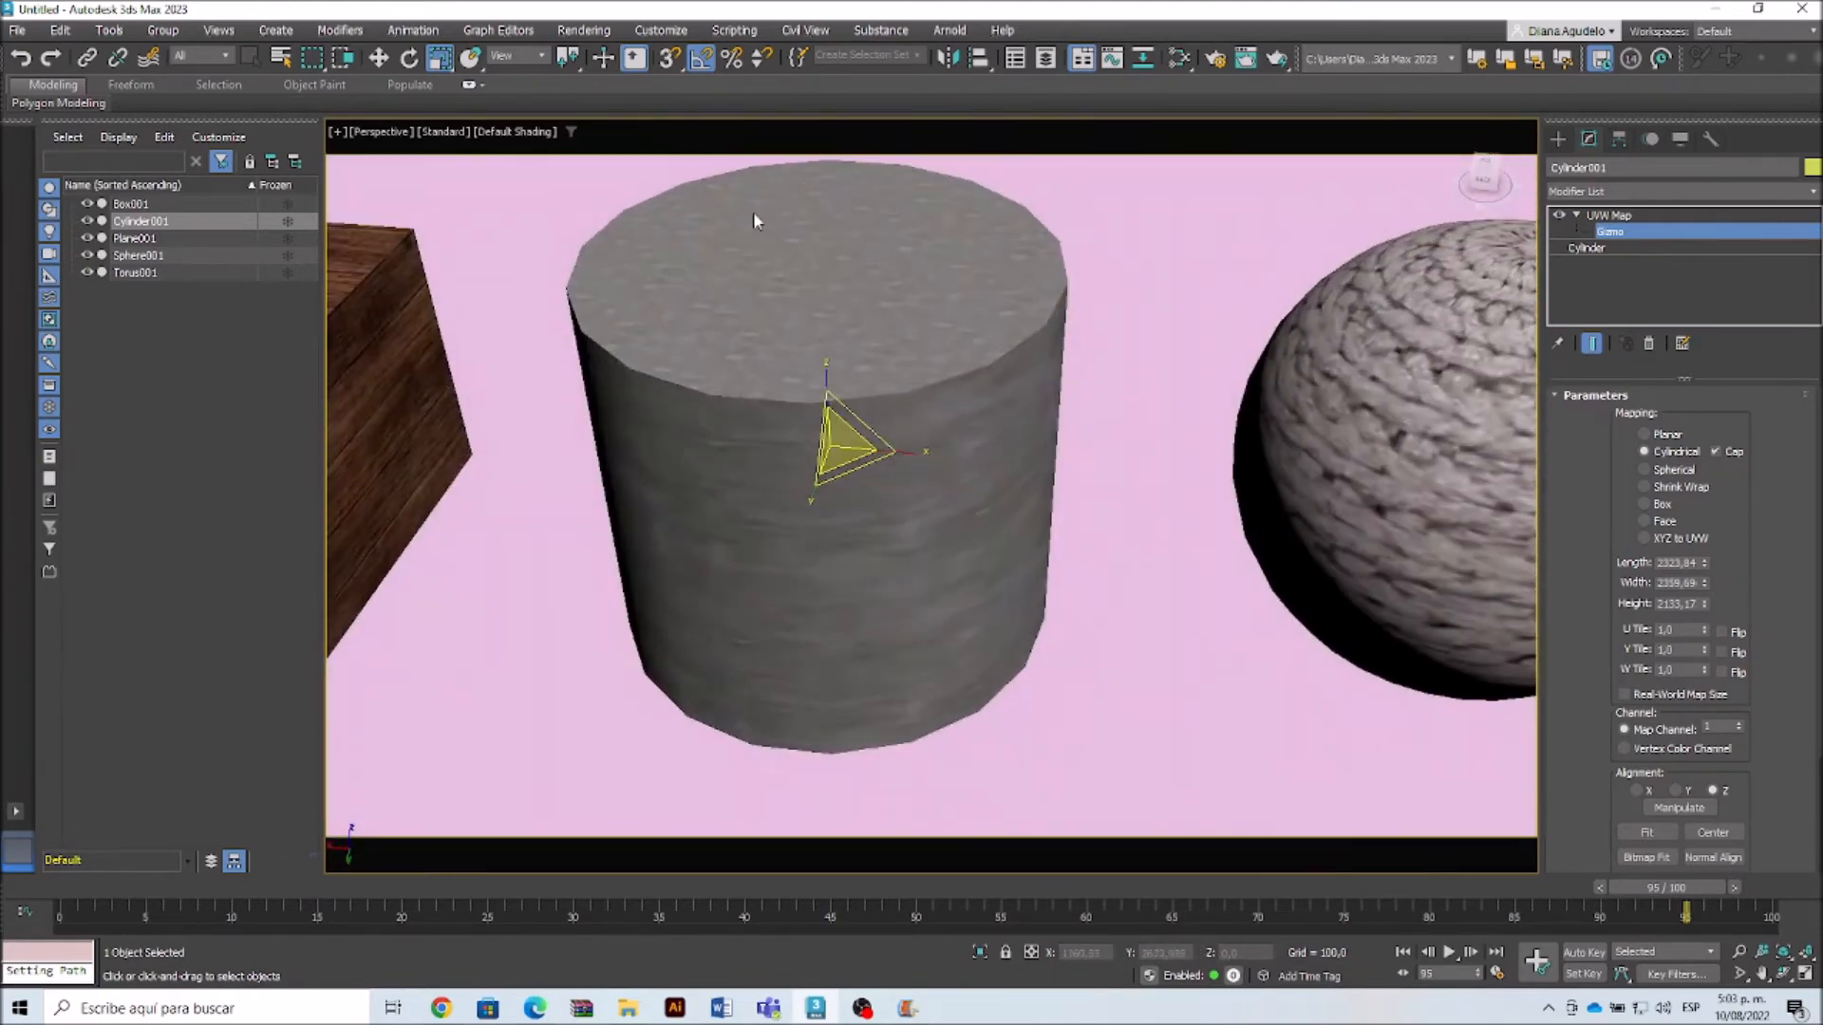
scroll(767, 196, "up", 5)
scroll(843, 475, "down", 4)
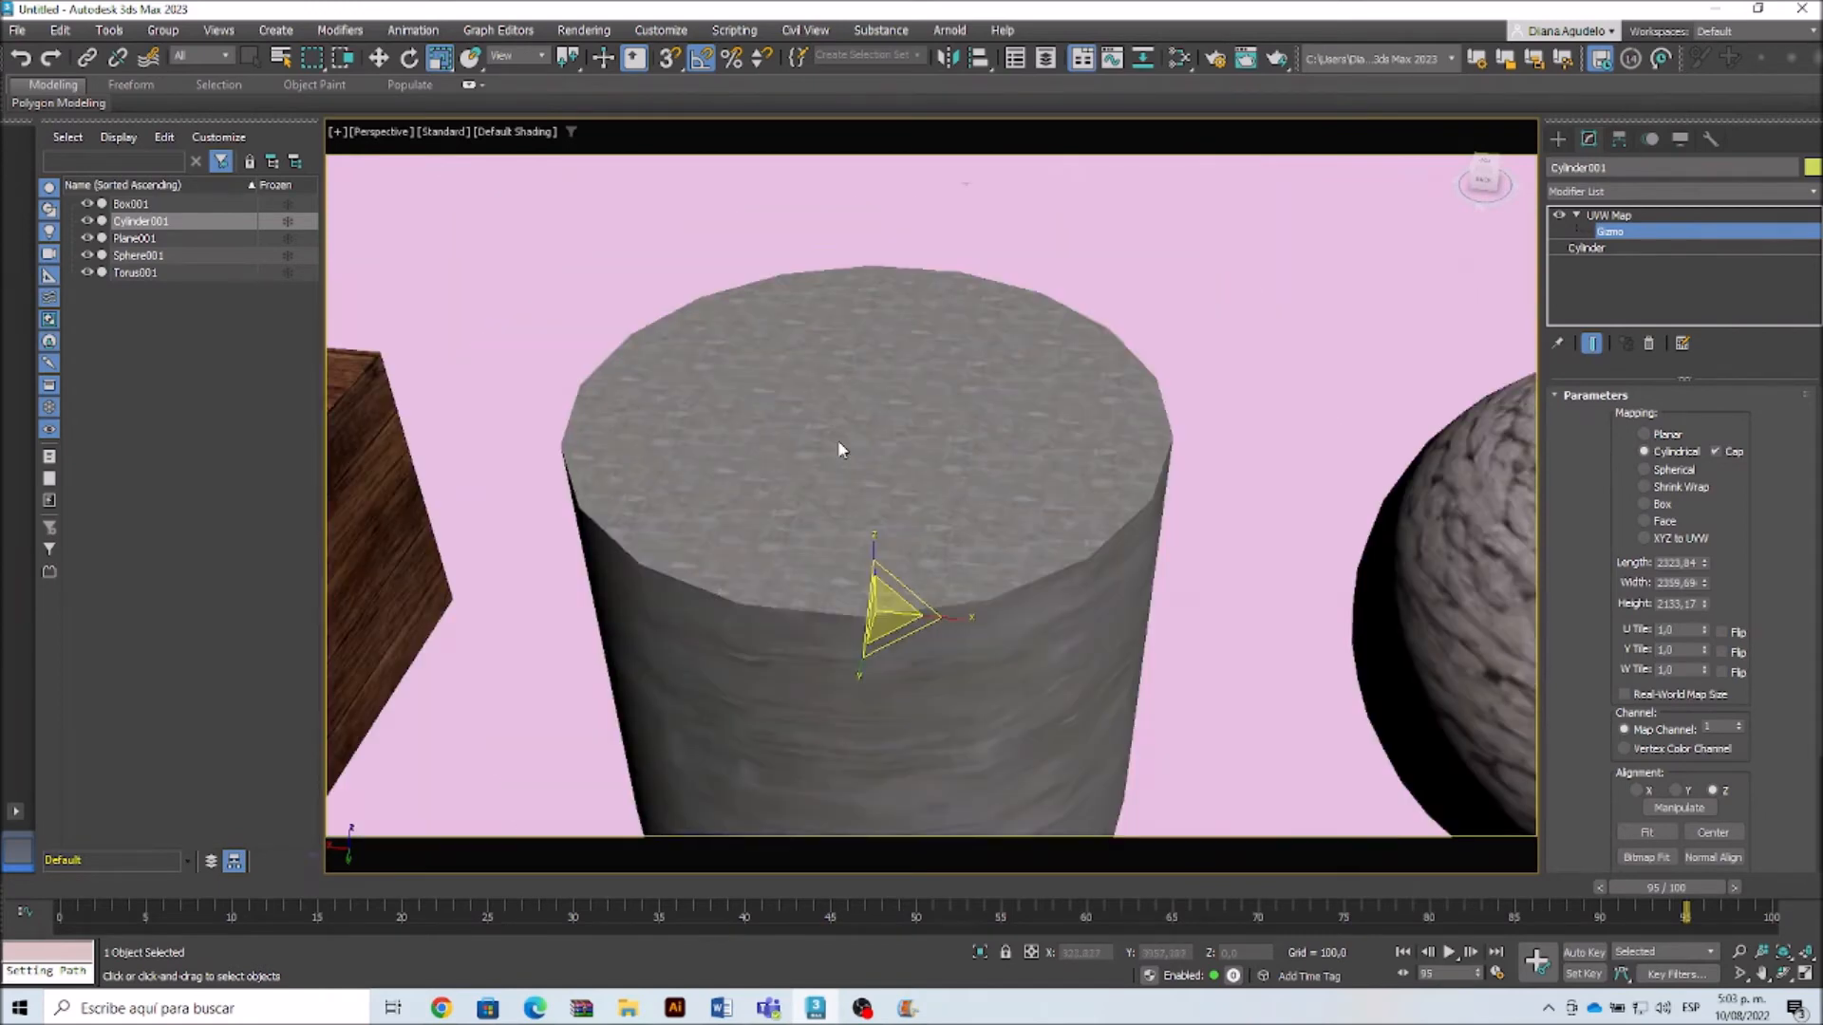
Step: Enlarge the concrete pattern by scaling the mapping gizmo up to roughly half the cylinder's width
middle_click_drag(838, 442, 876, 382)
scroll(875, 382, "down", 2)
middle_click_drag(914, 528, 892, 503, "alt")
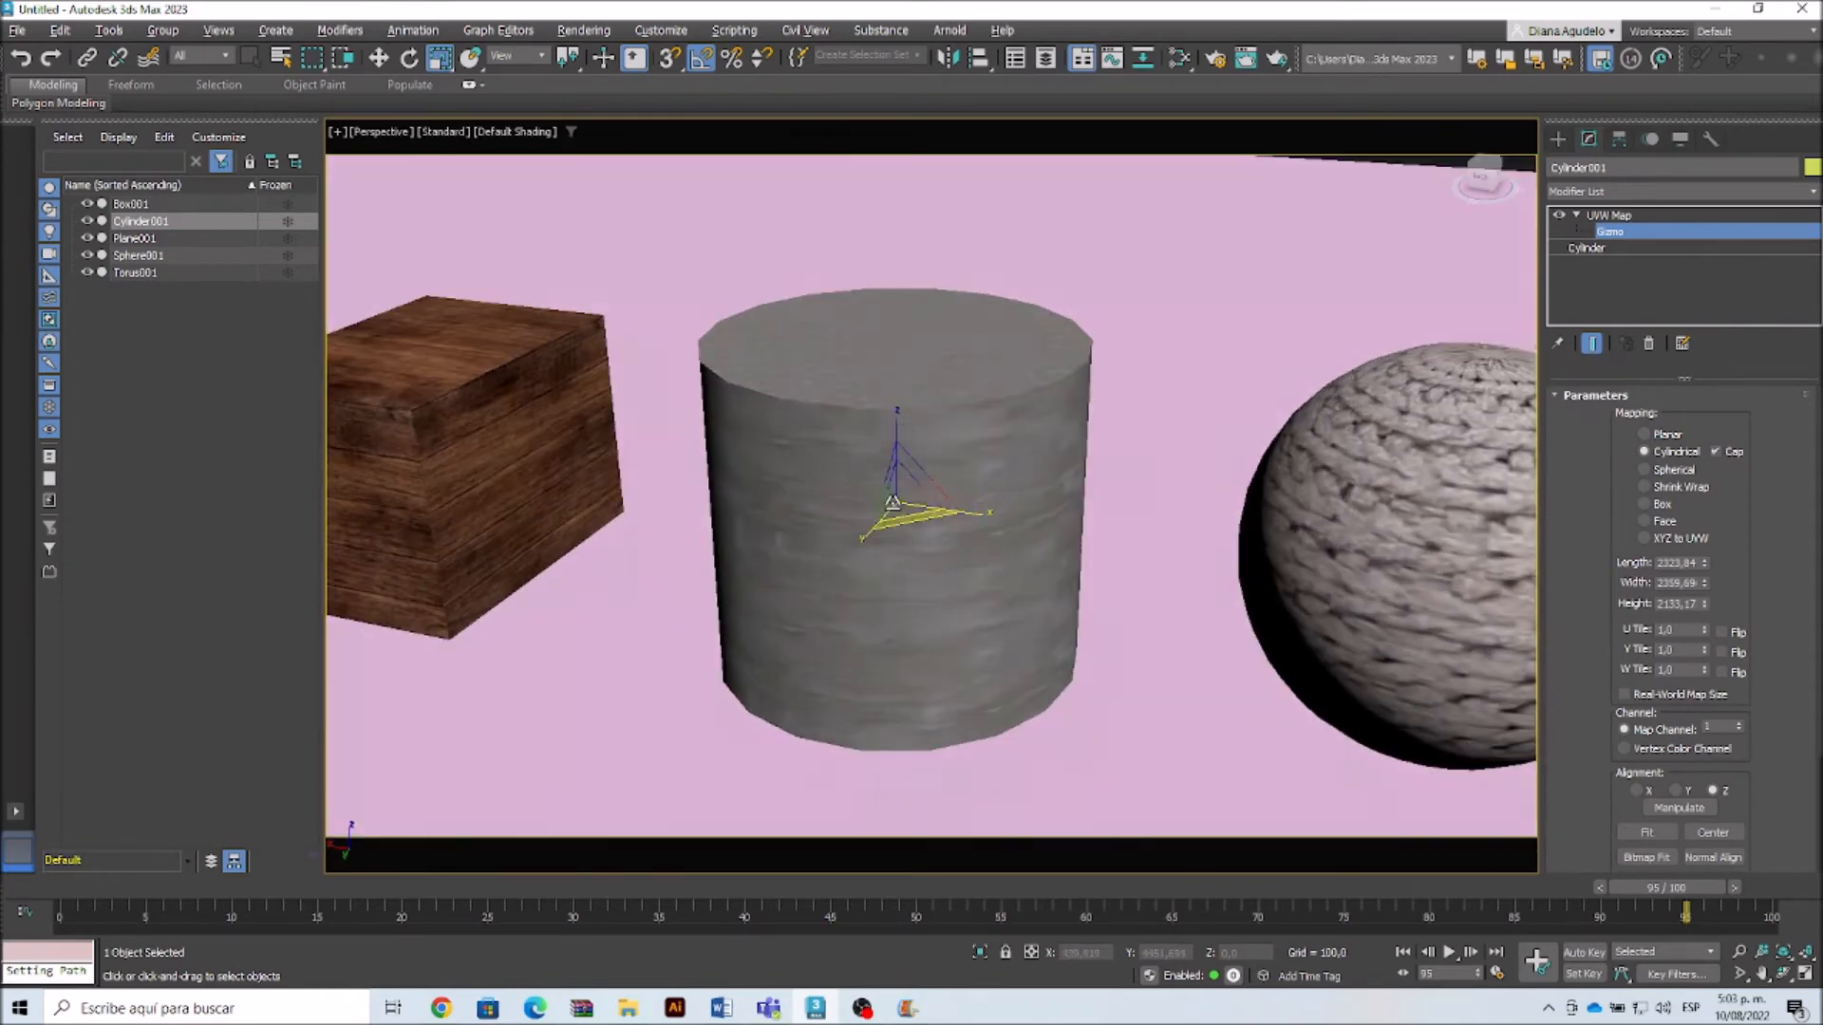
left_click_drag(904, 500, 936, 332)
left_click_drag(974, 514, 956, 515)
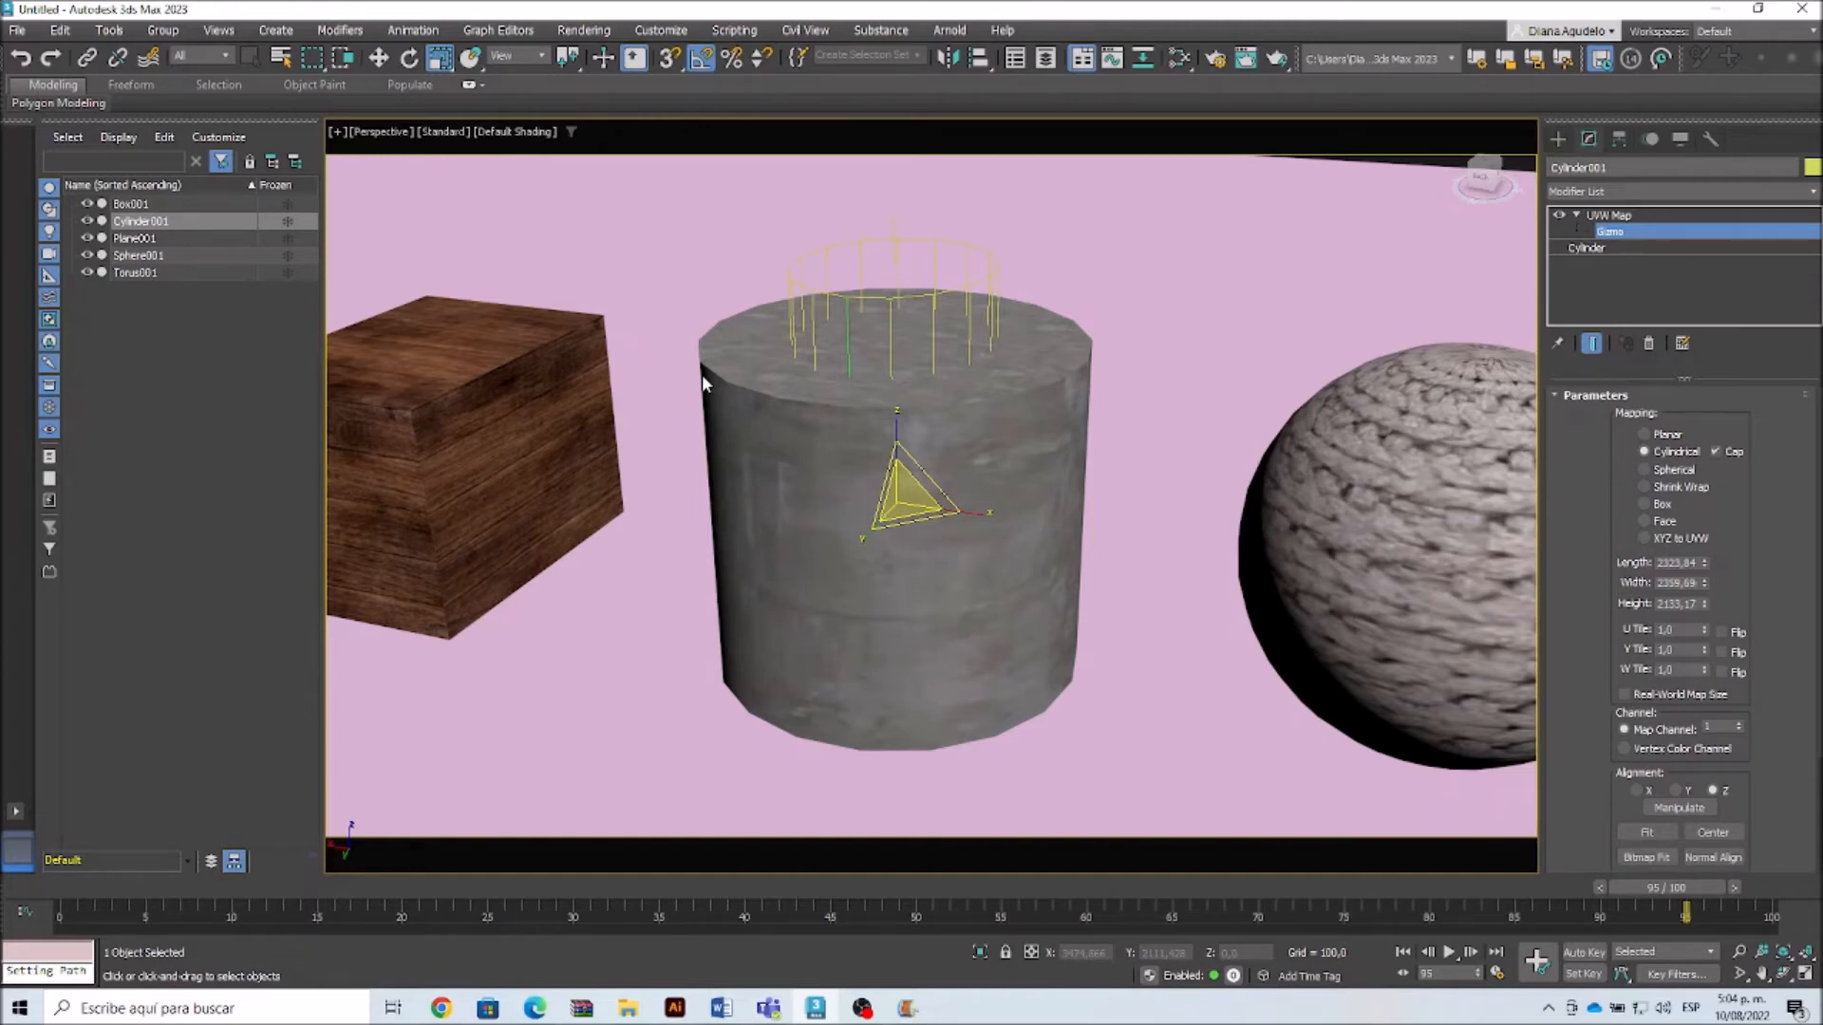
Step: Examine how the wool texture wraps around the sphere, from its top pole to its sides
middle_click_drag(976, 556, 826, 550)
scroll(833, 596, "down", 3)
middle_click_drag(1078, 452, 904, 405)
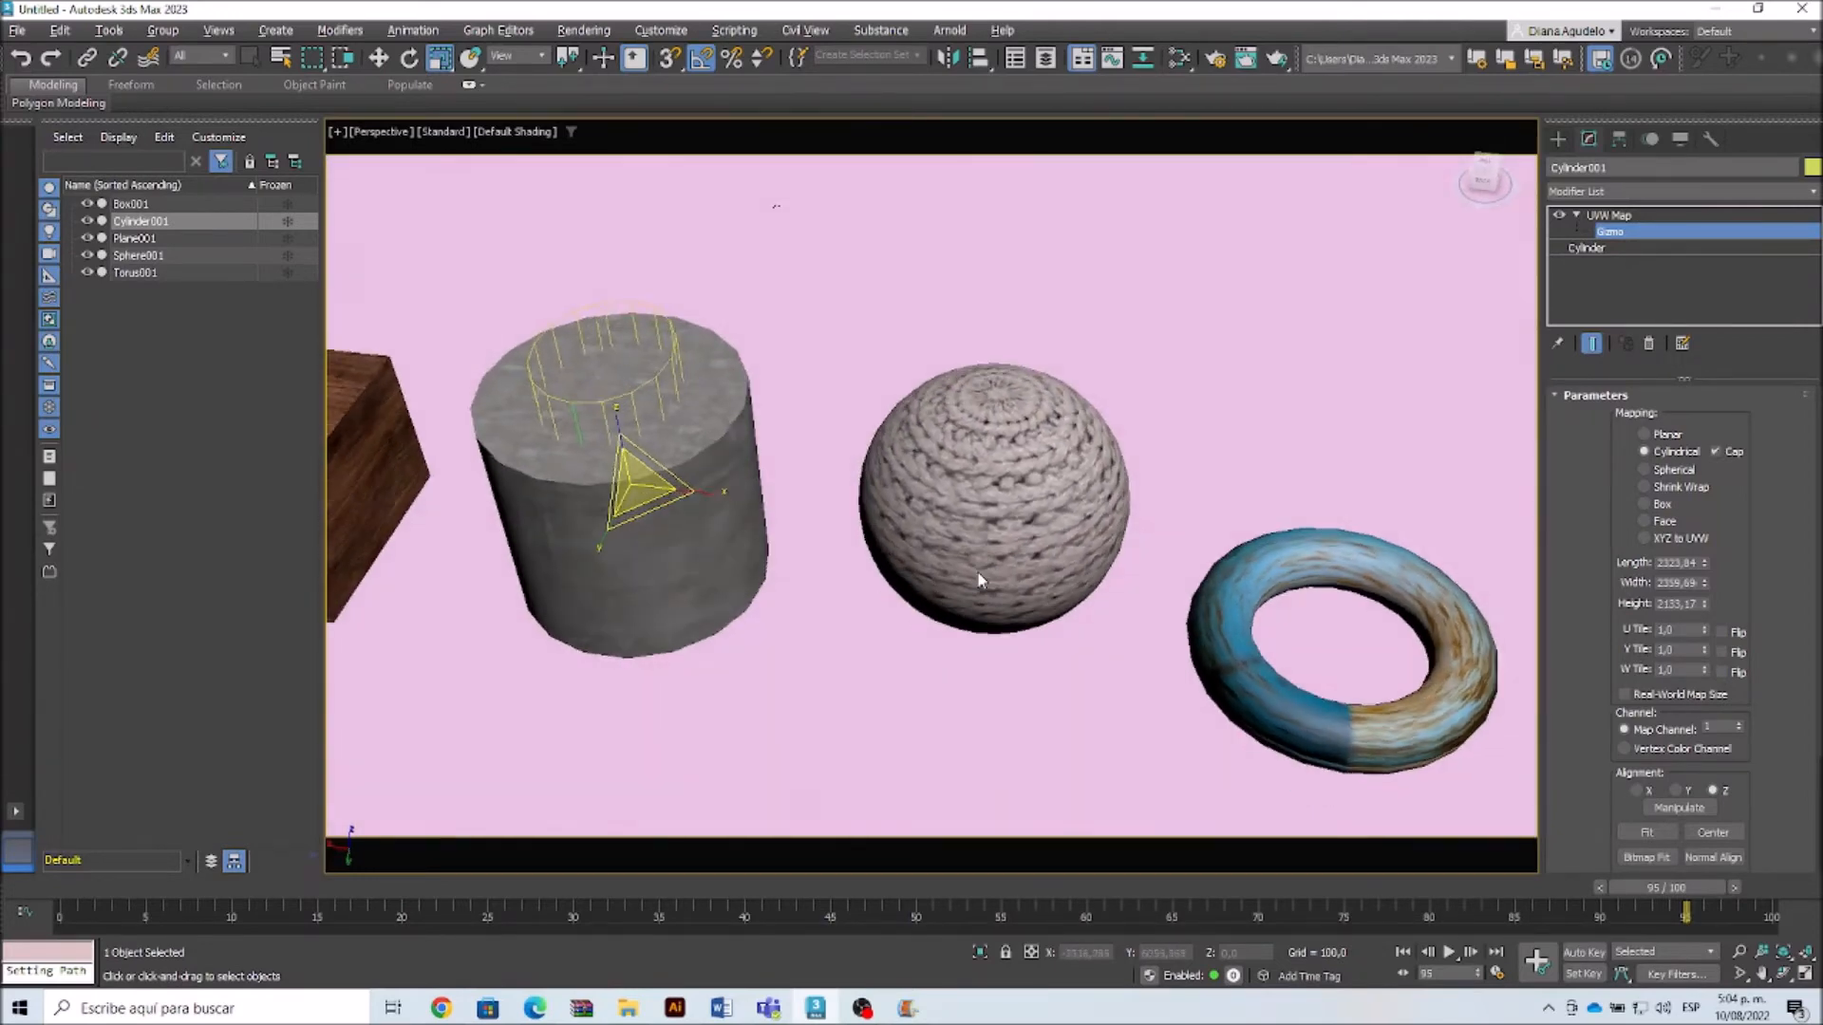
scroll(999, 368, "up", 6)
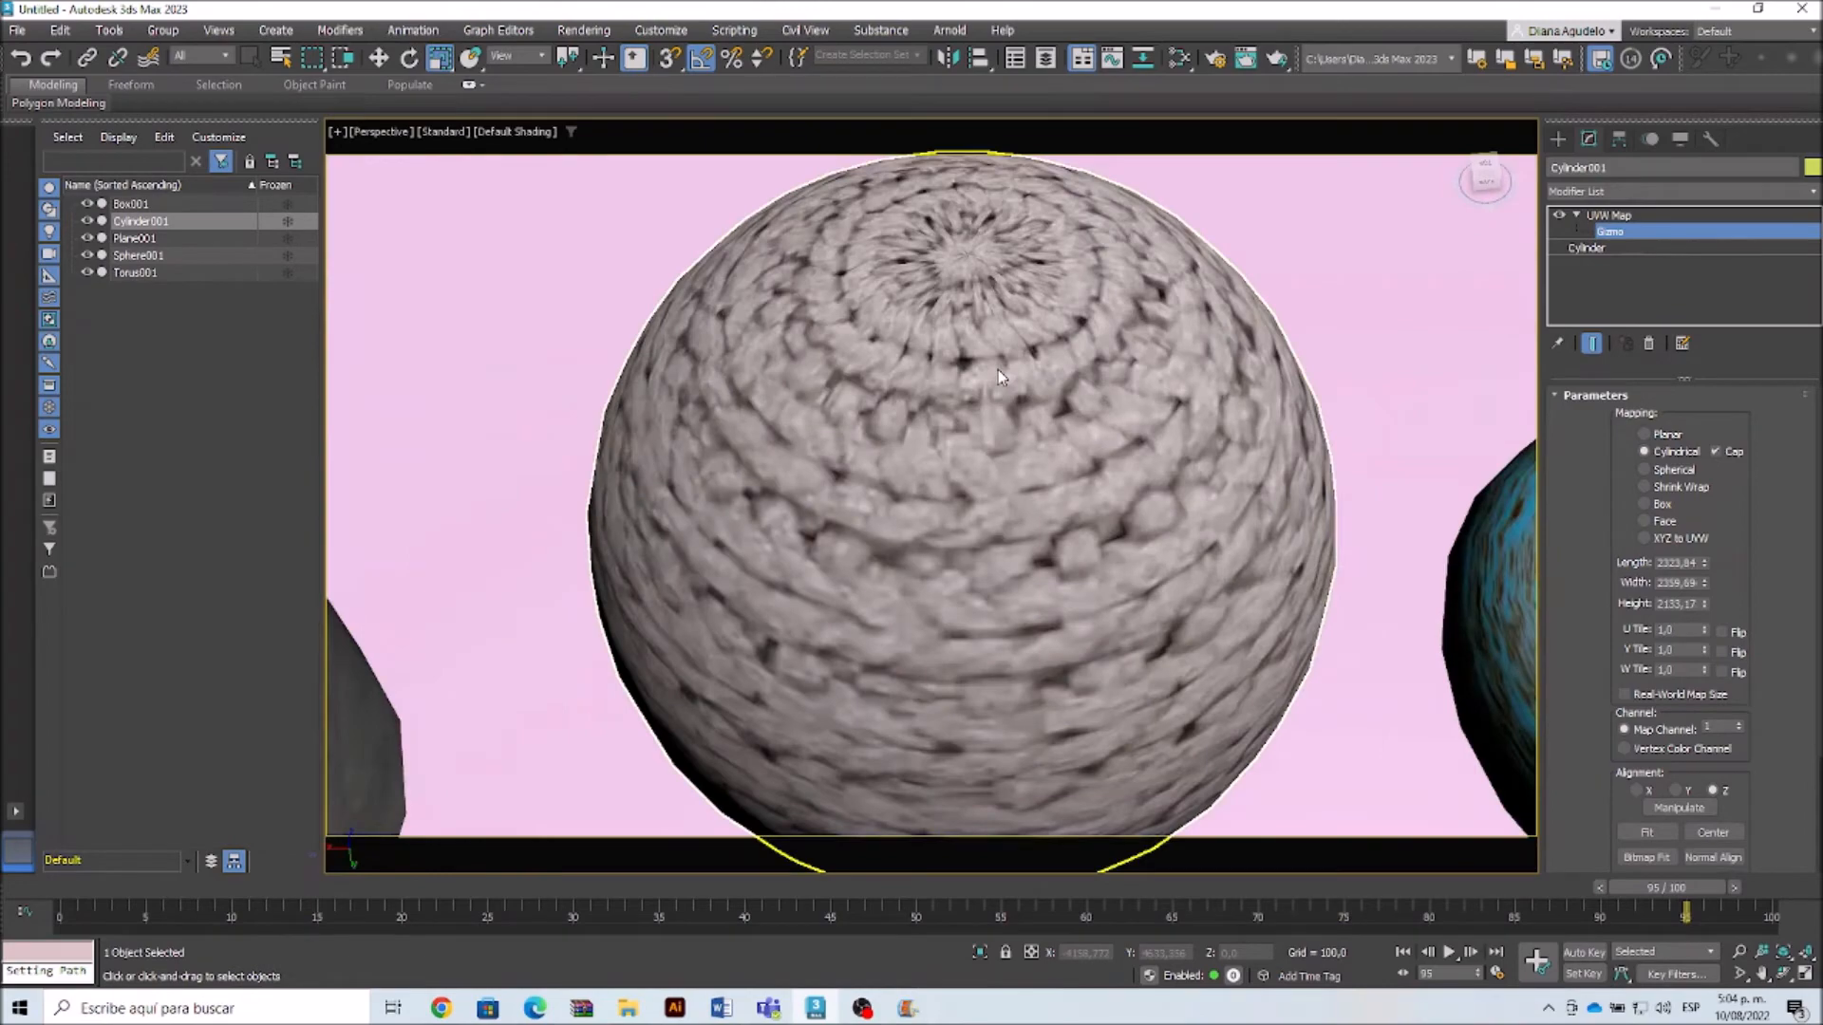
scroll(999, 369, "down", 3)
middle_click_drag(998, 368, 898, 302)
scroll(1000, 588, "down", 3)
scroll(1092, 444, "up", 5)
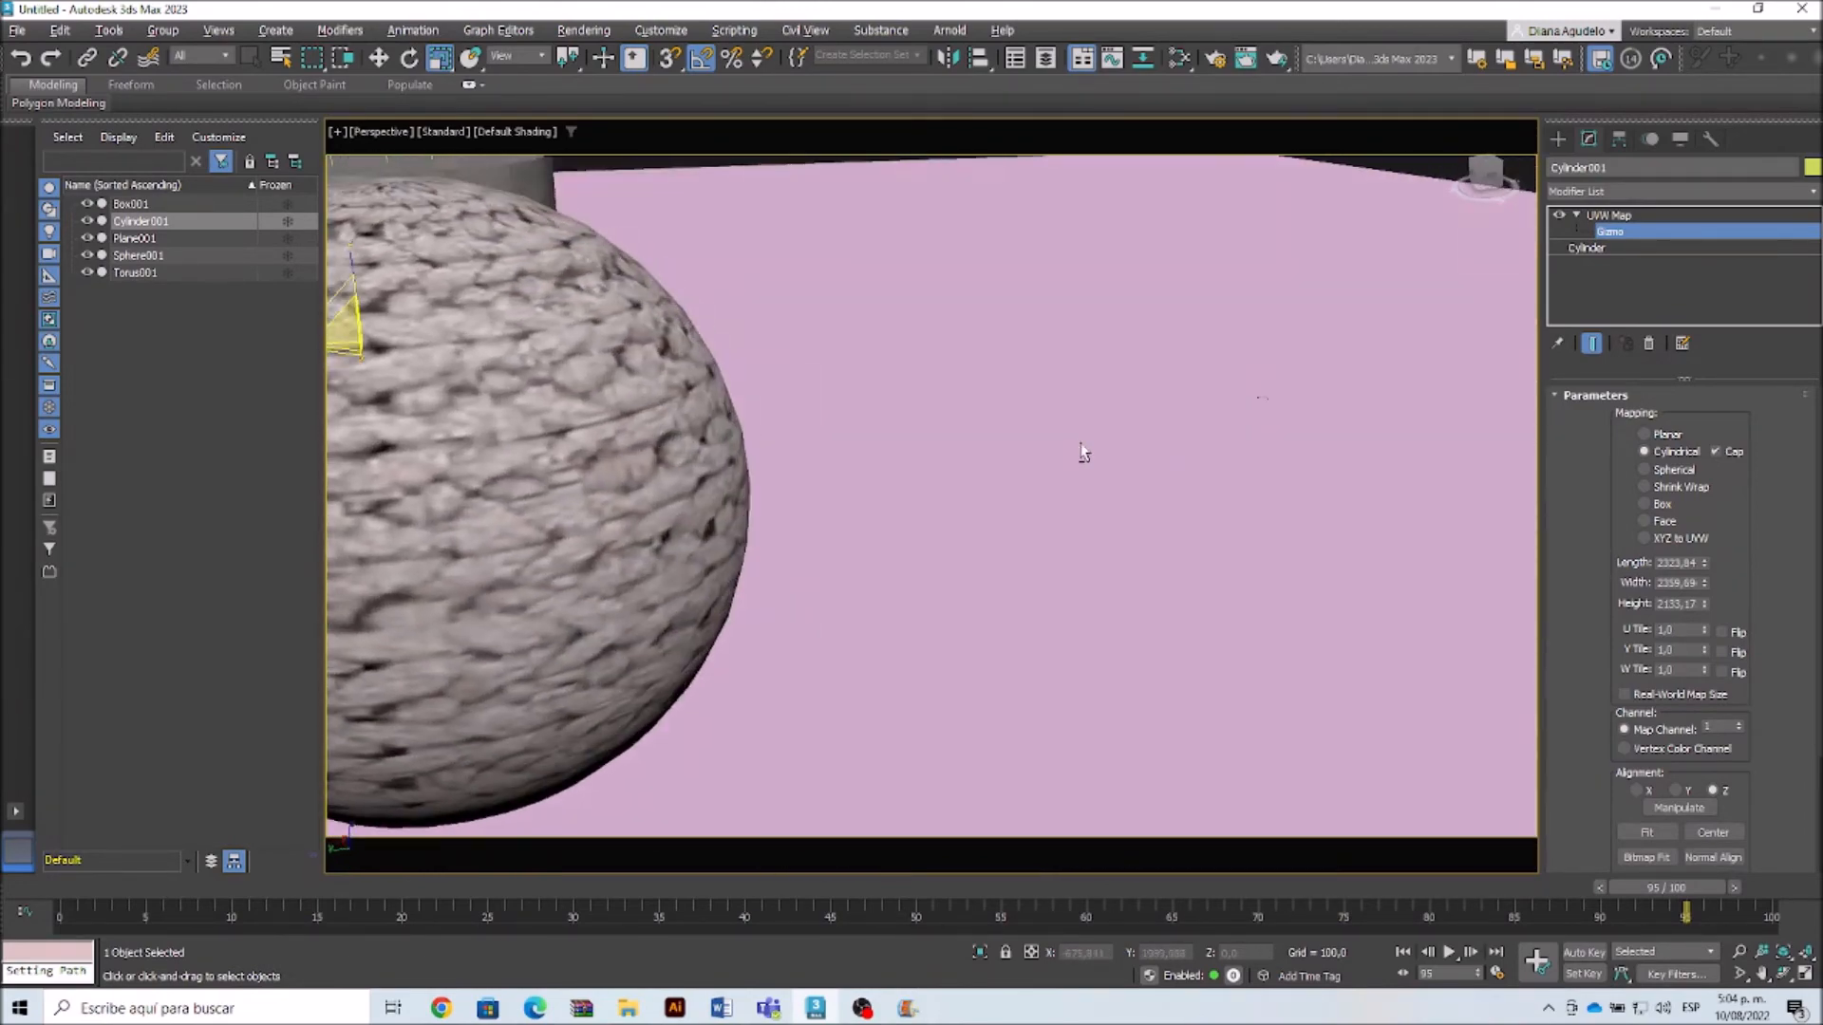
scroll(1084, 453, "down", 4)
scroll(928, 261, "up", 5)
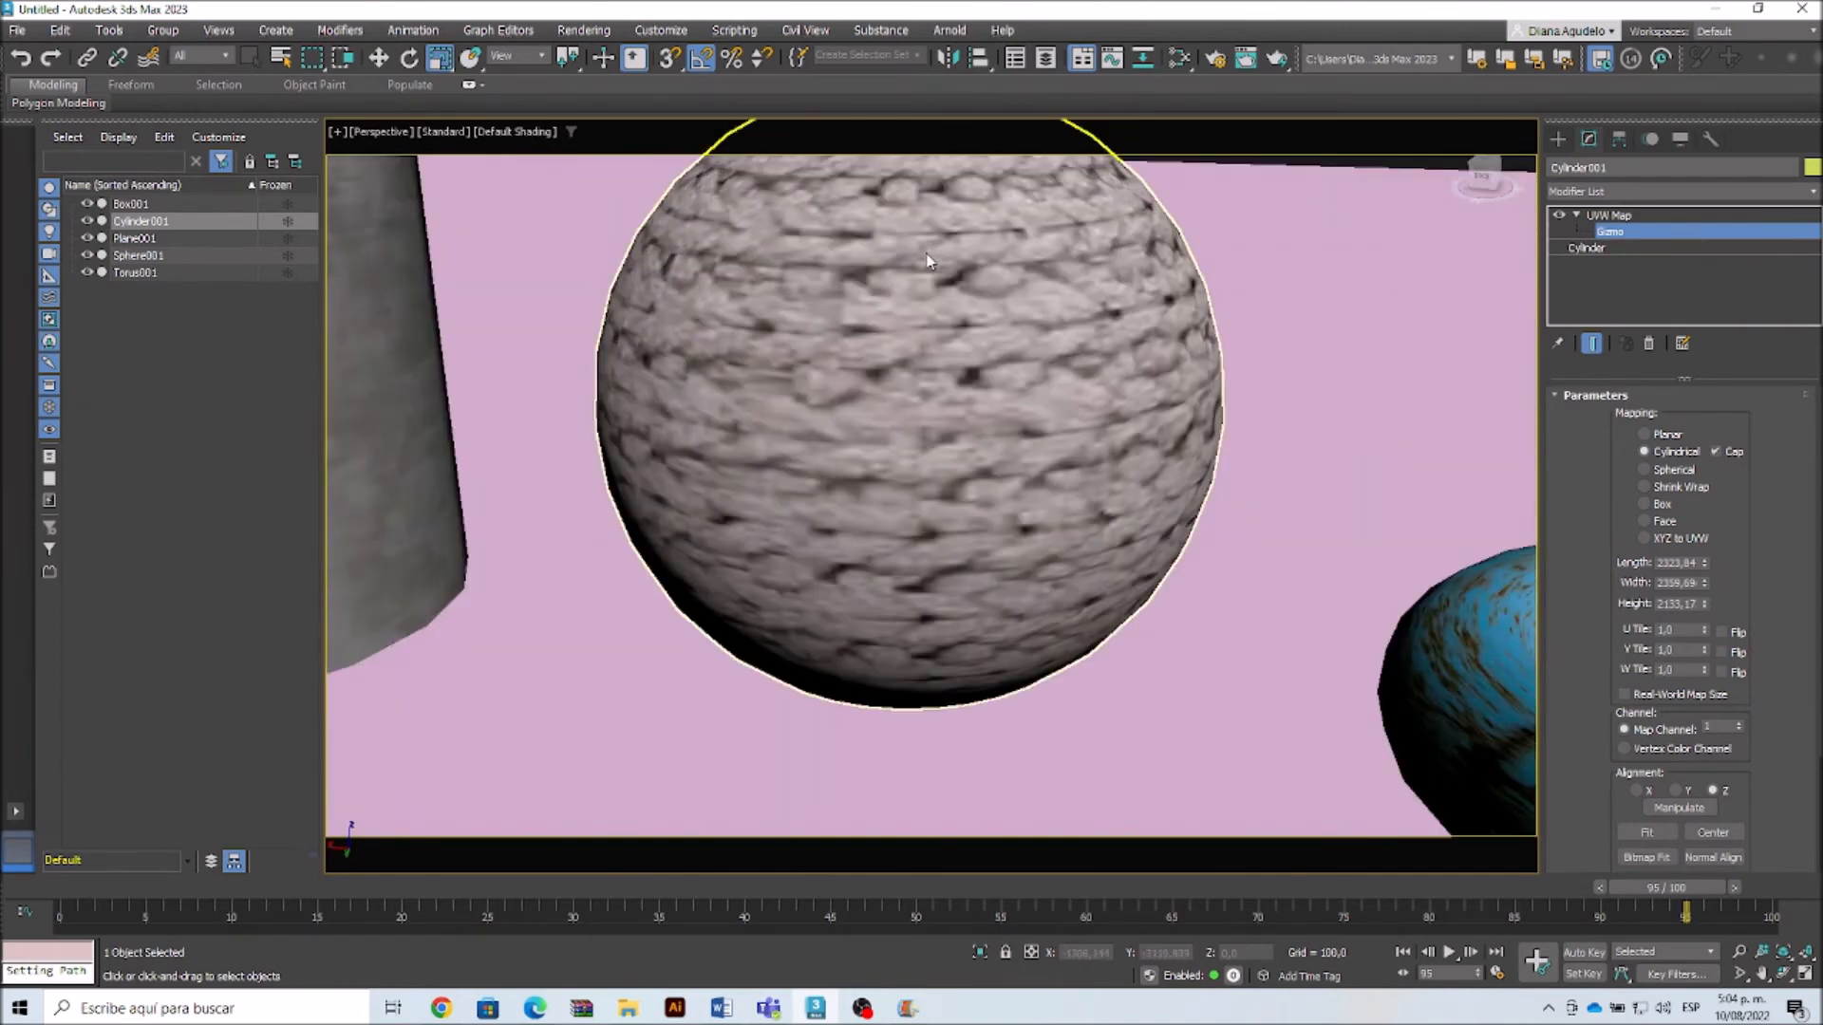
scroll(928, 261, "down", 4)
middle_click_drag(926, 262, 903, 349)
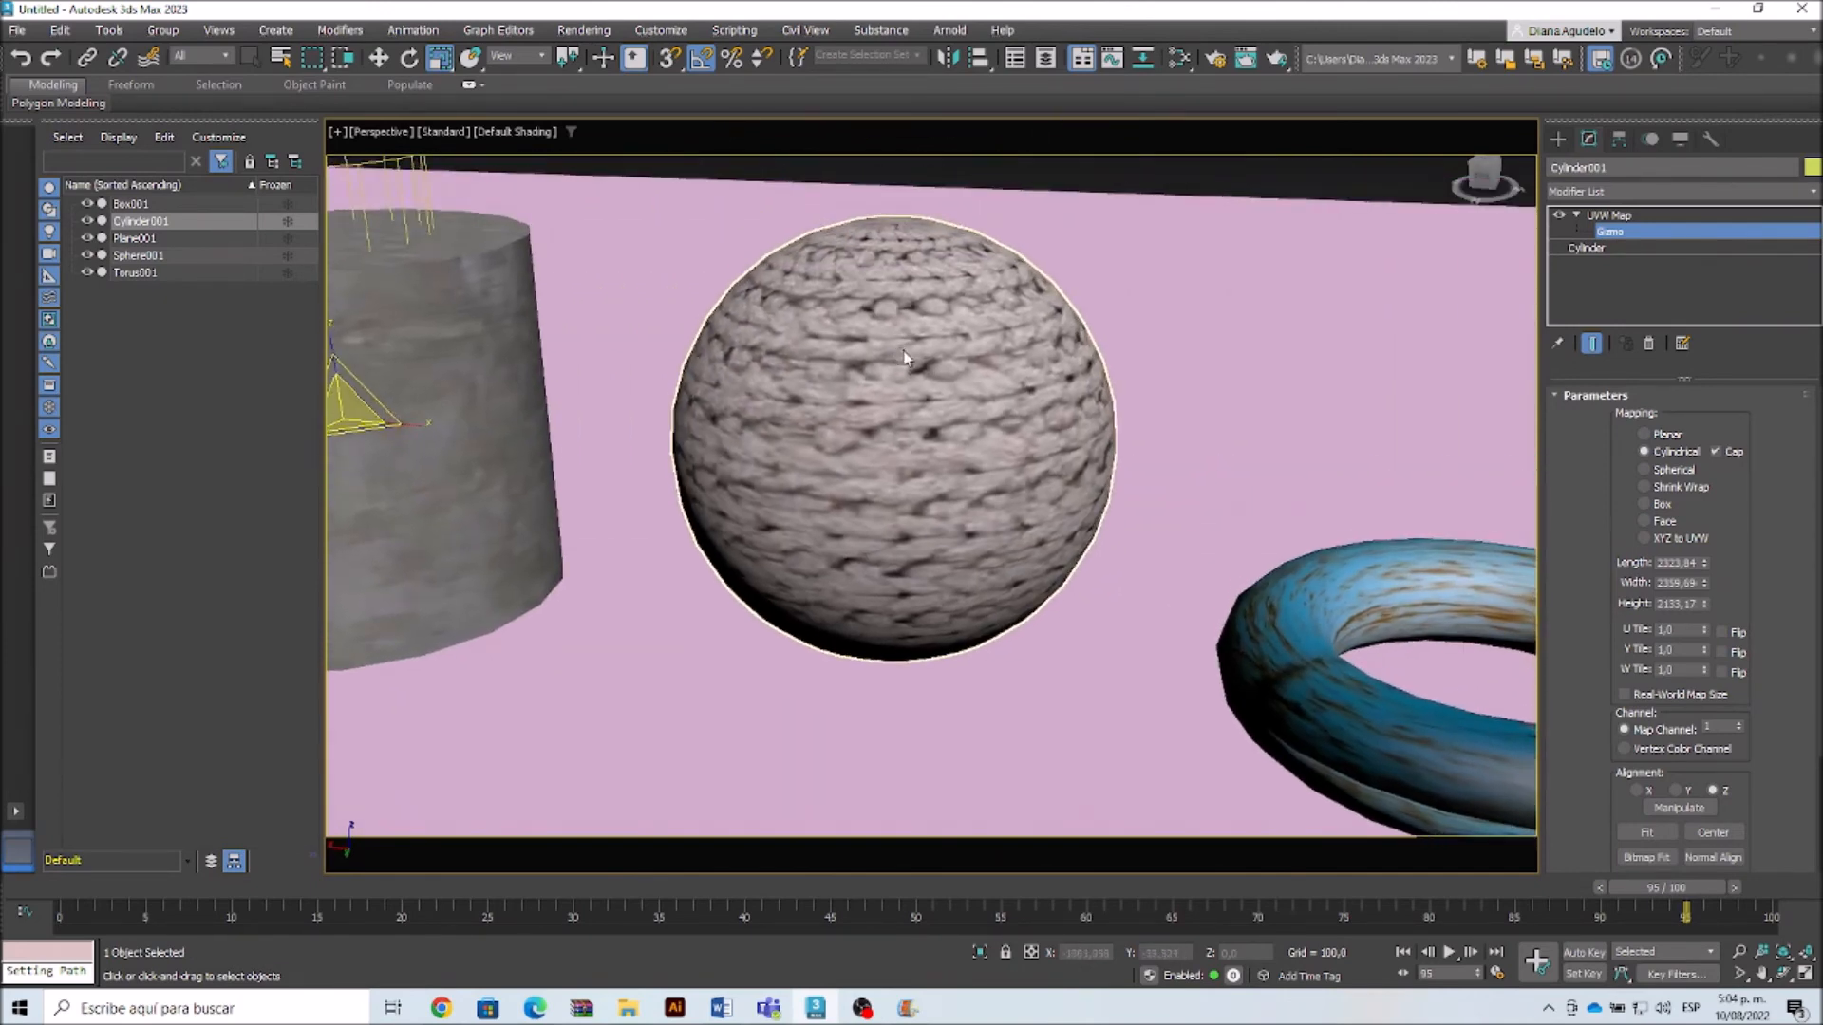
Step: Add a UVW Map modifier to the wool sphere and set its mapping to Spherical
left_click(1558, 138)
left_click(920, 437)
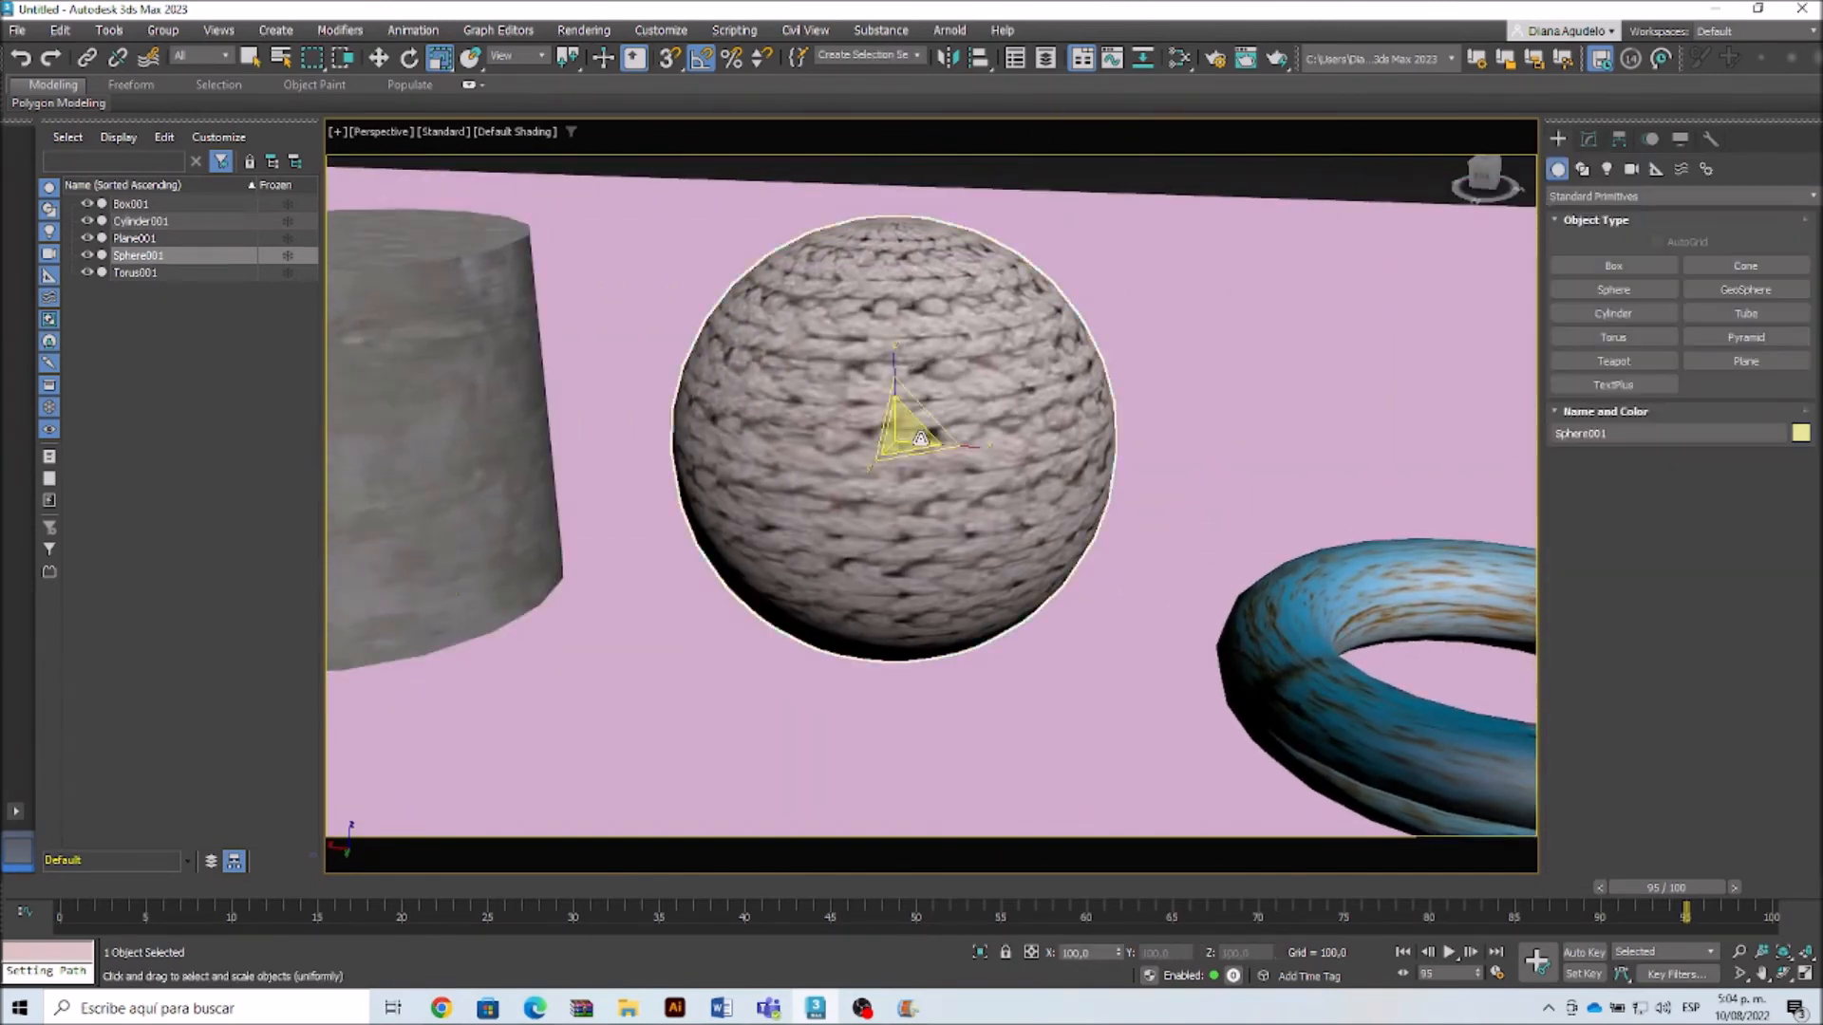
left_click(1589, 139)
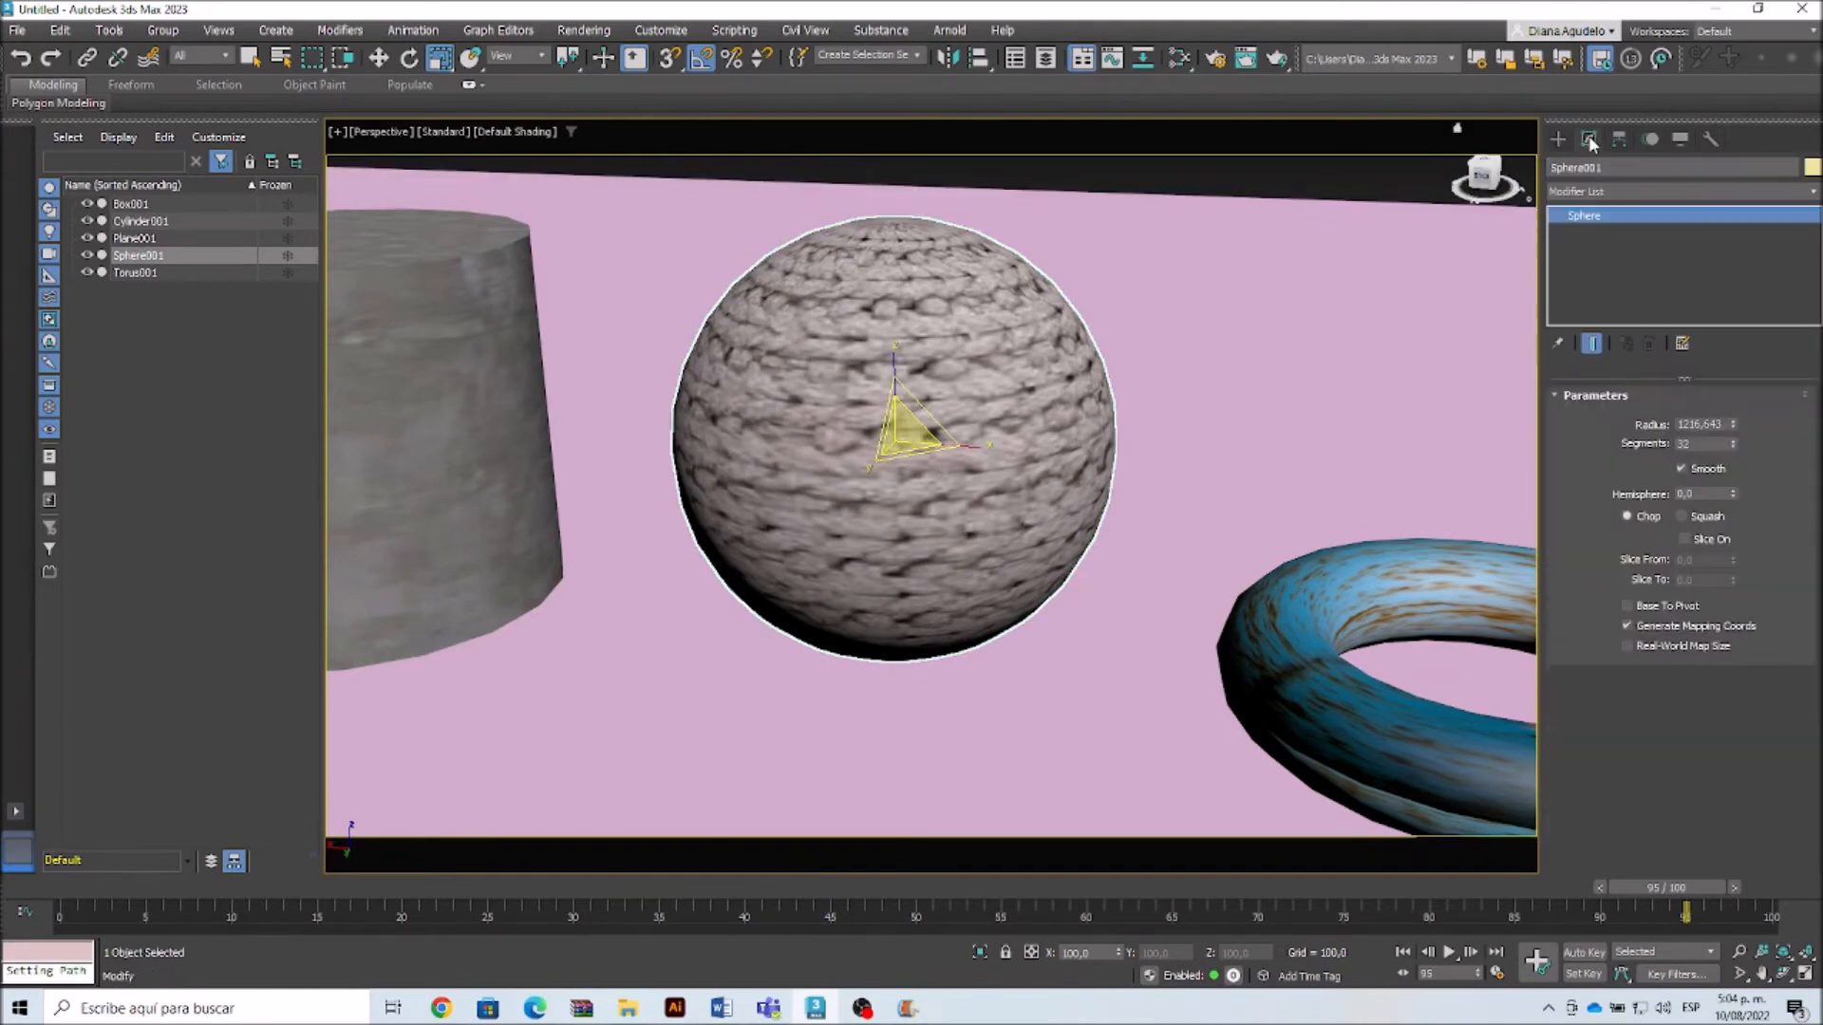
left_click(1814, 192)
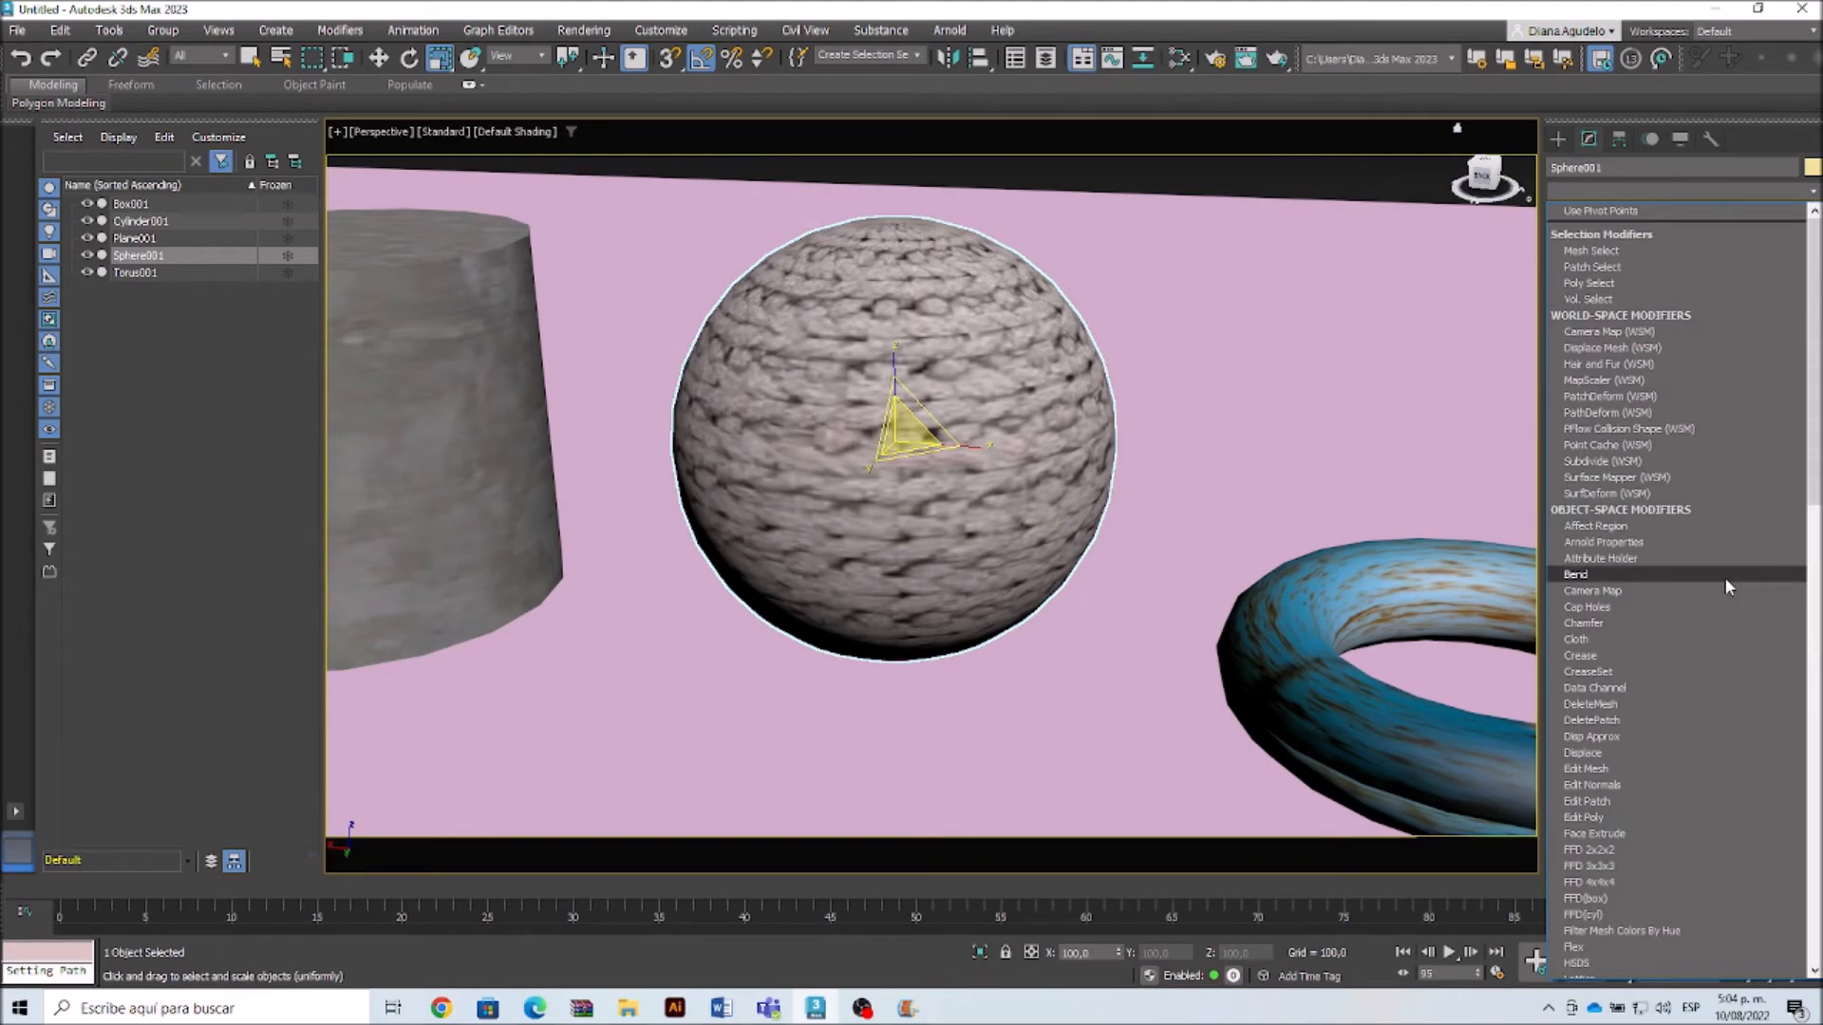
key("u")
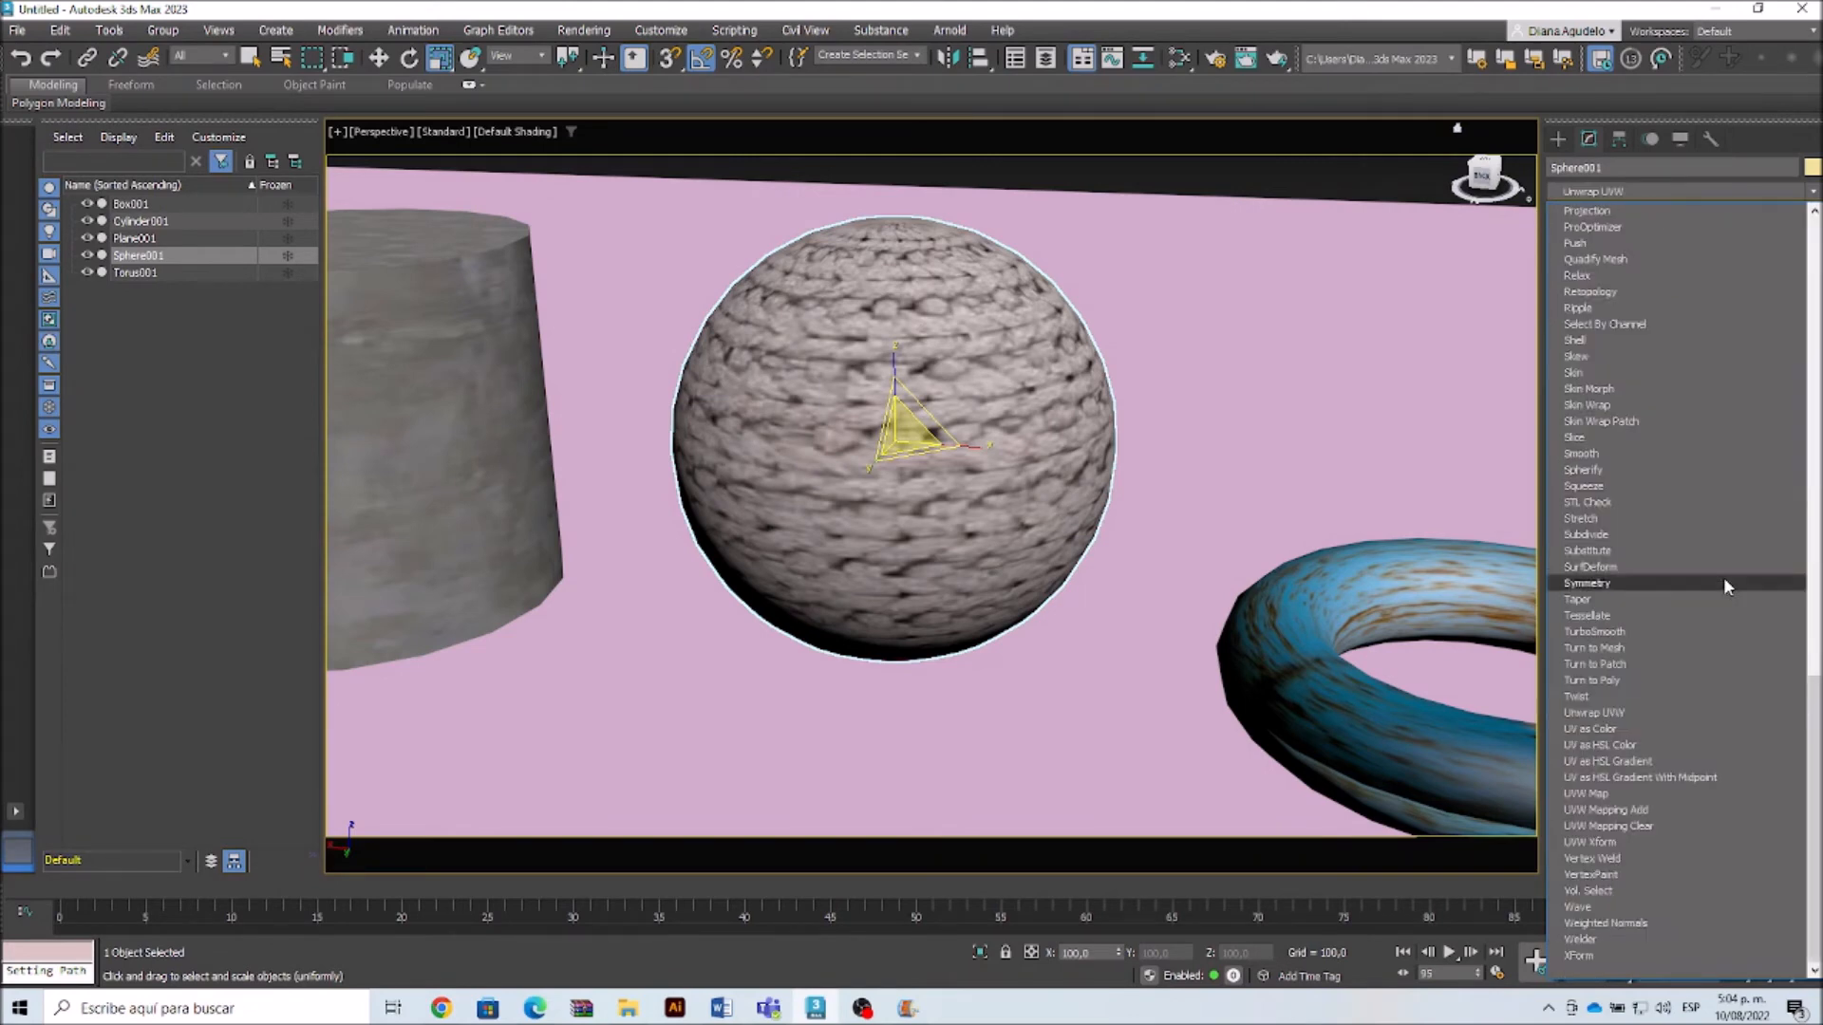
left_click(1618, 794)
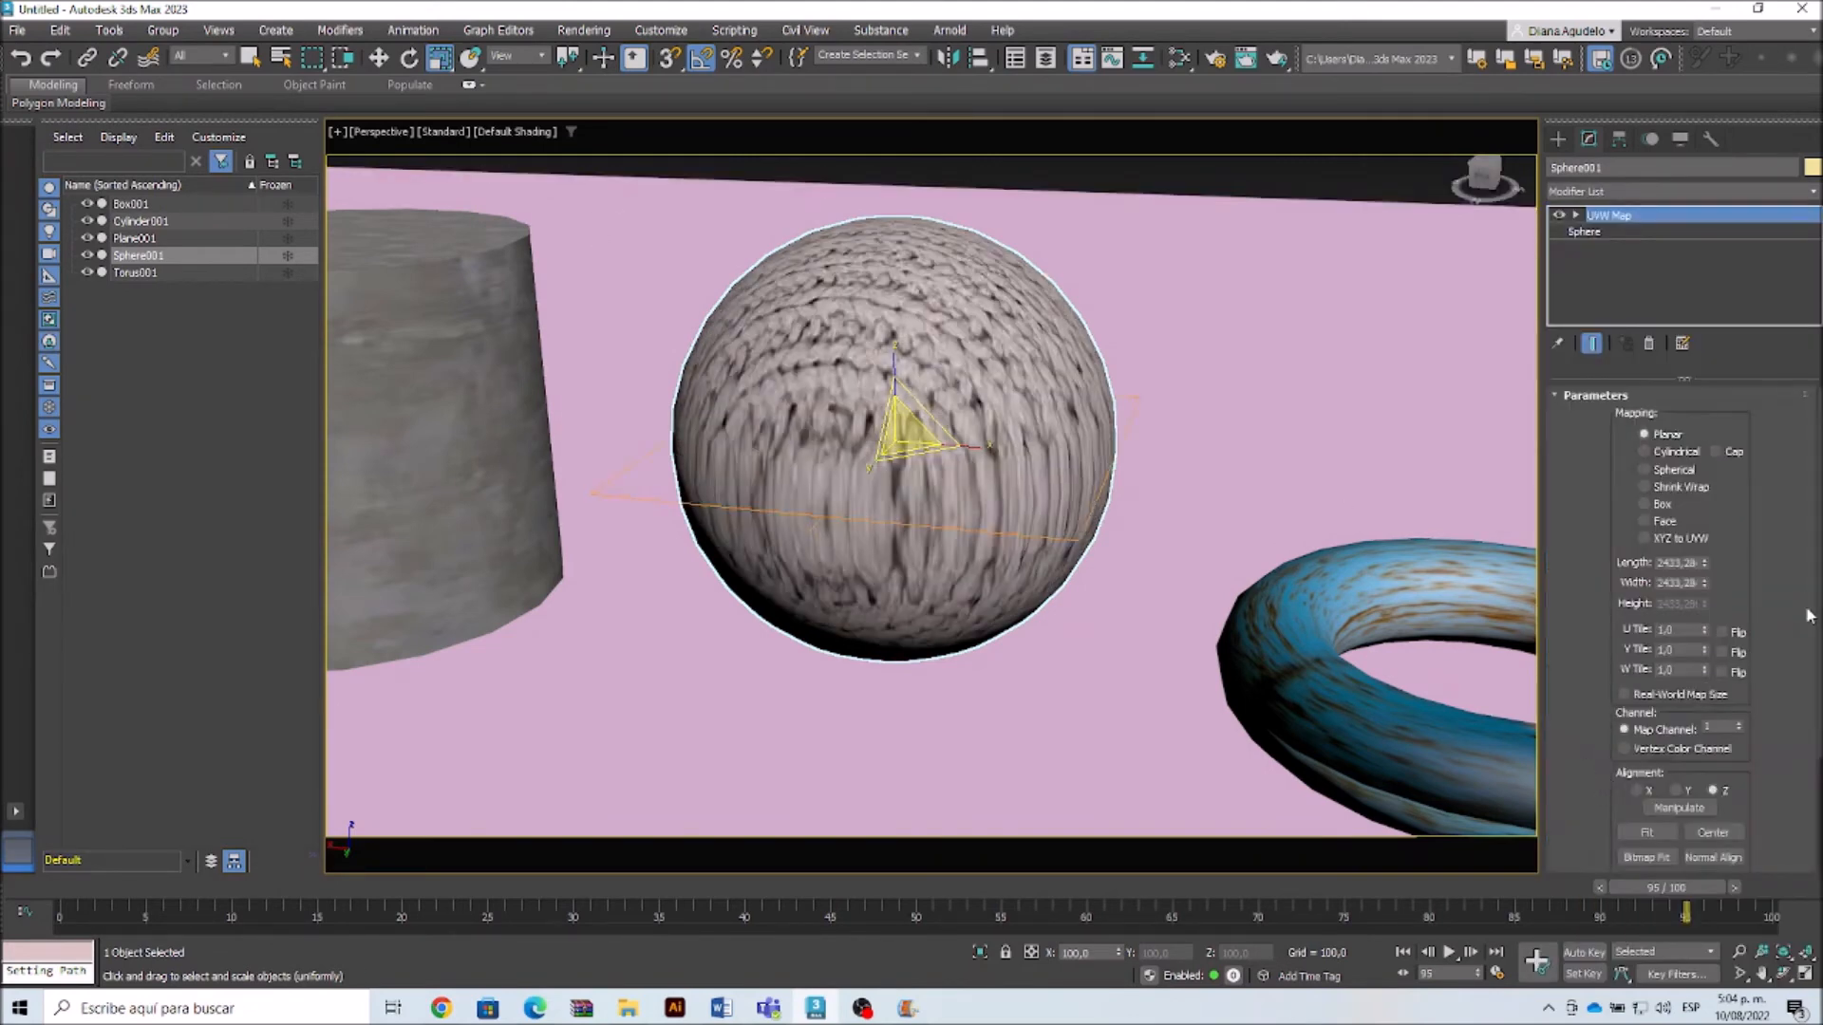
left_click(1644, 470)
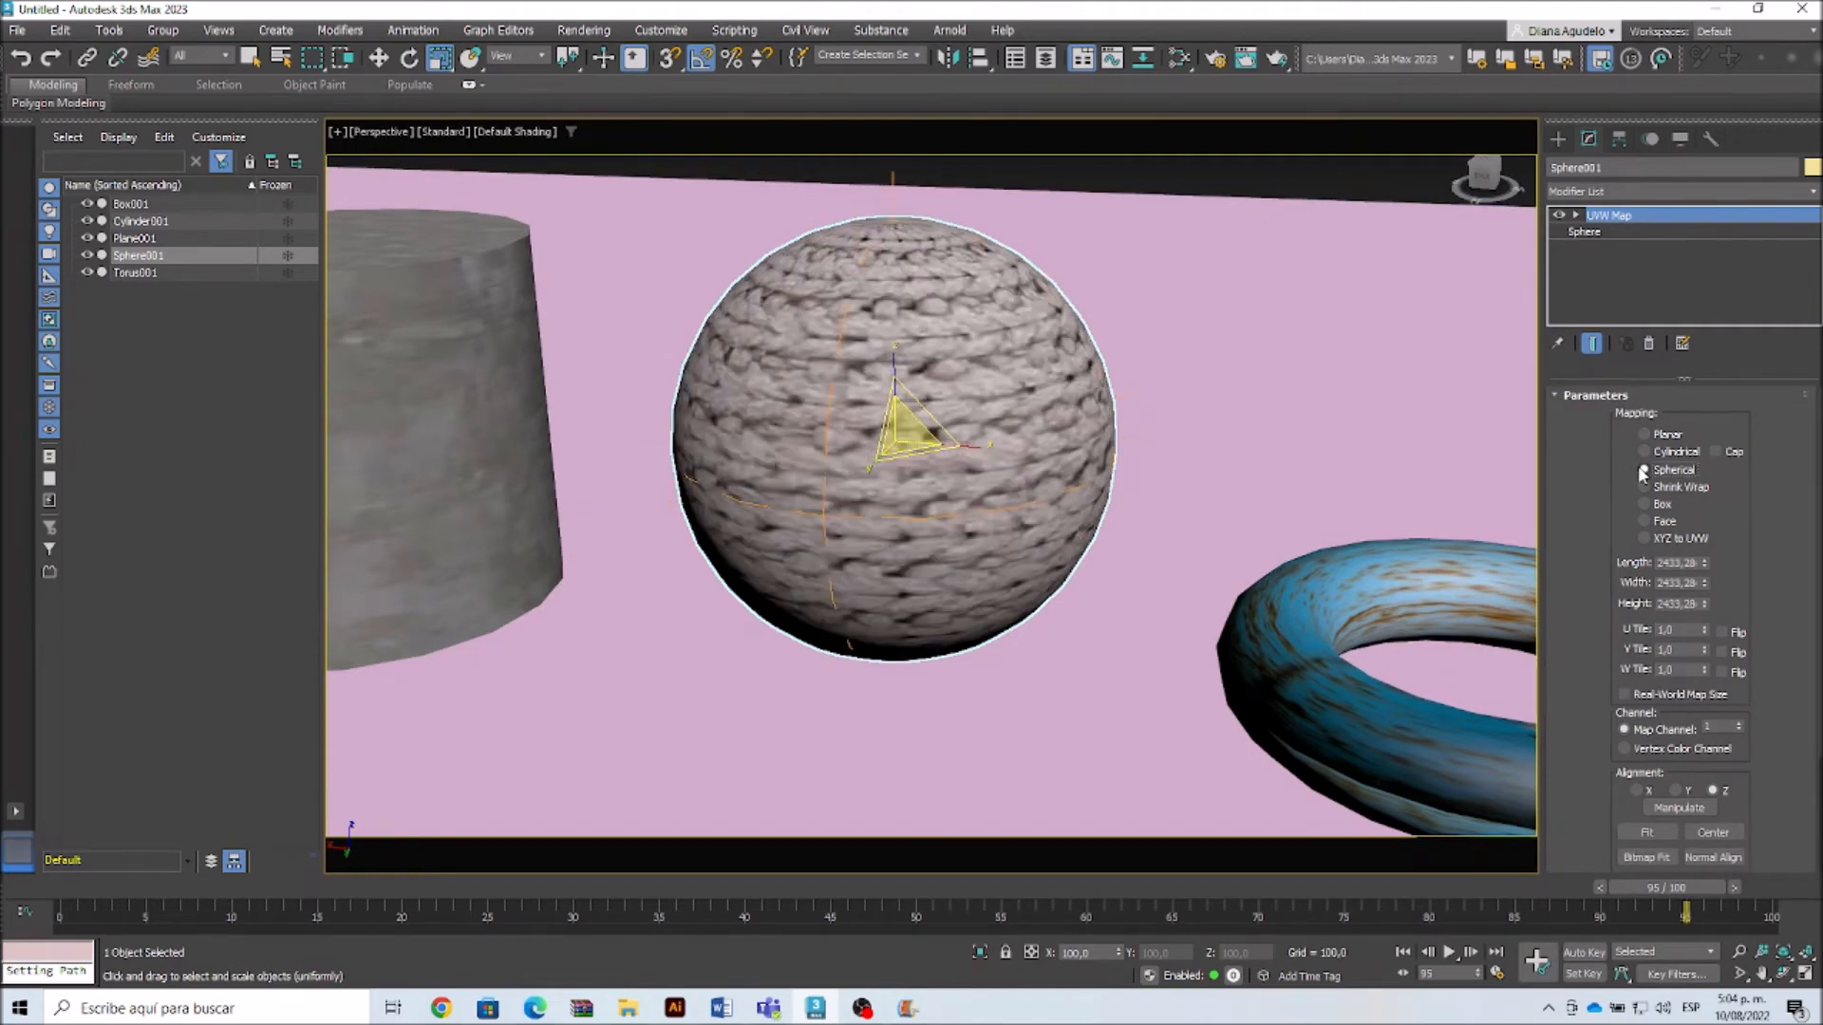
Step: Edit the sphere's mapping gizmo, scaling it slightly overall and along X to adjust the knit pattern
left_click(1576, 216)
left_click(1609, 233)
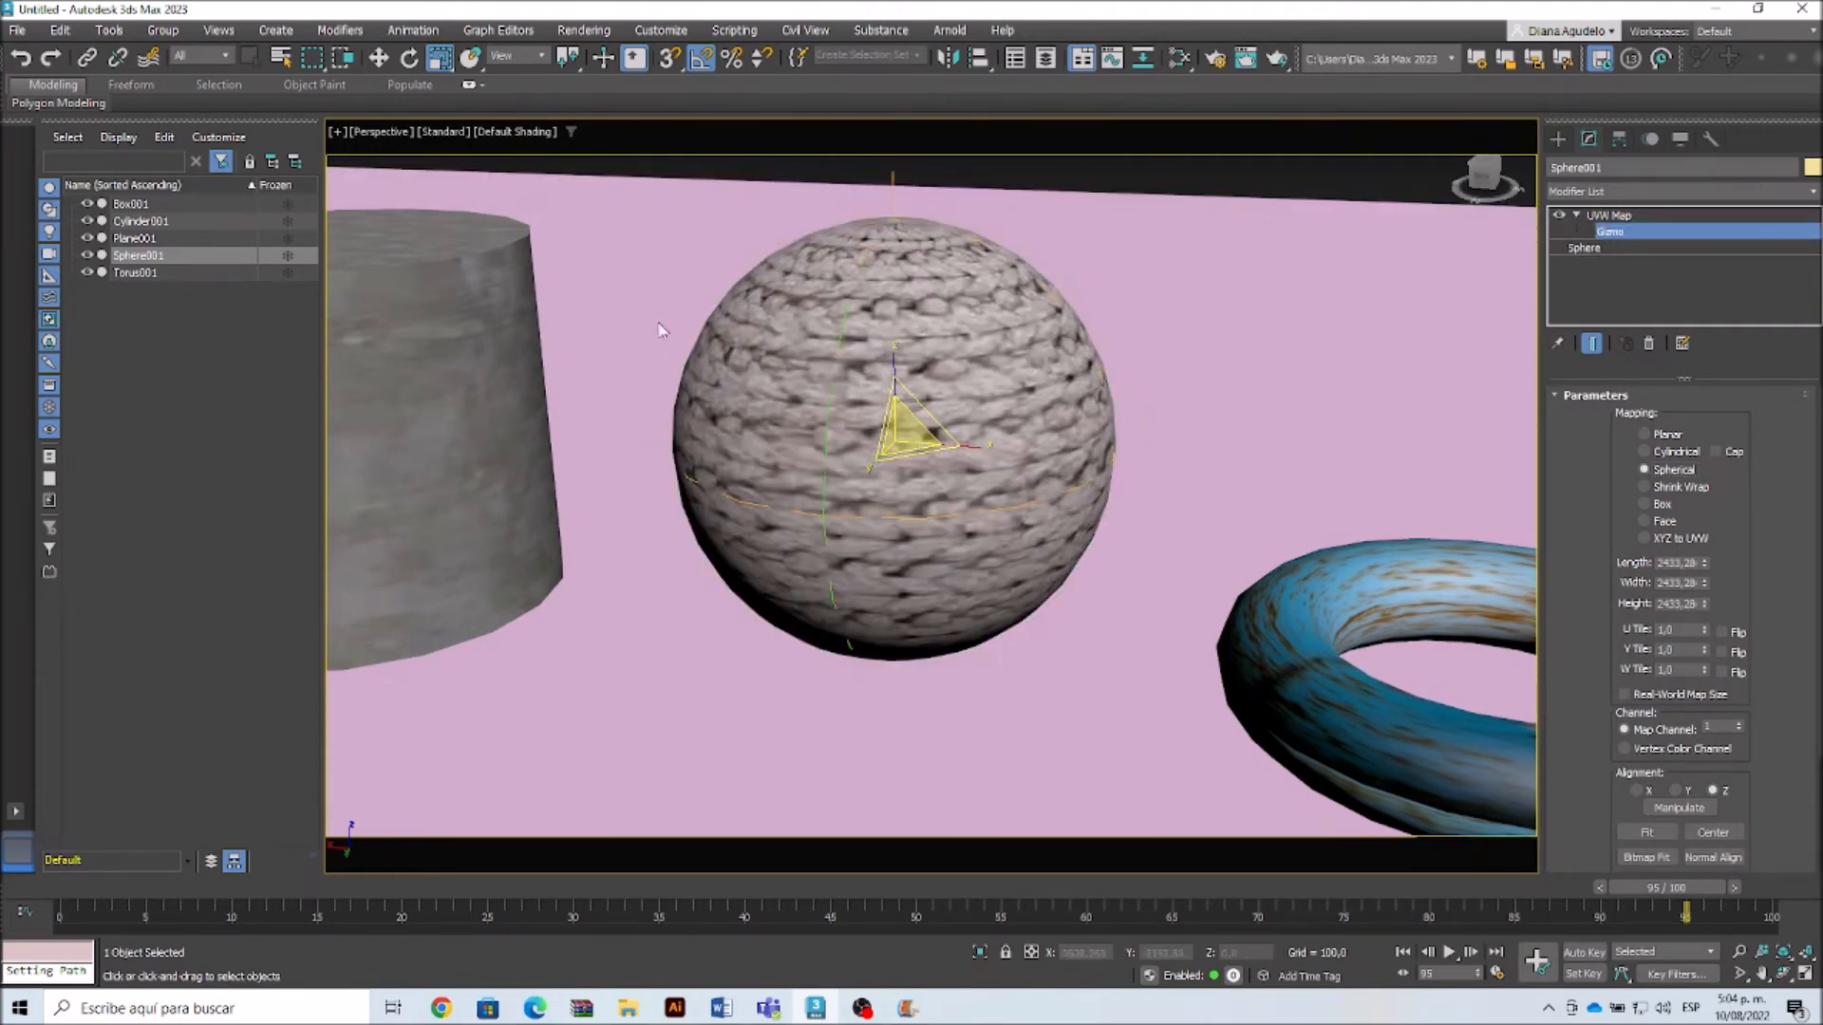
mouse_move(897, 434)
left_mouse_down()
mouse_move(916, 426)
mouse_move(907, 442)
left_mouse_up()
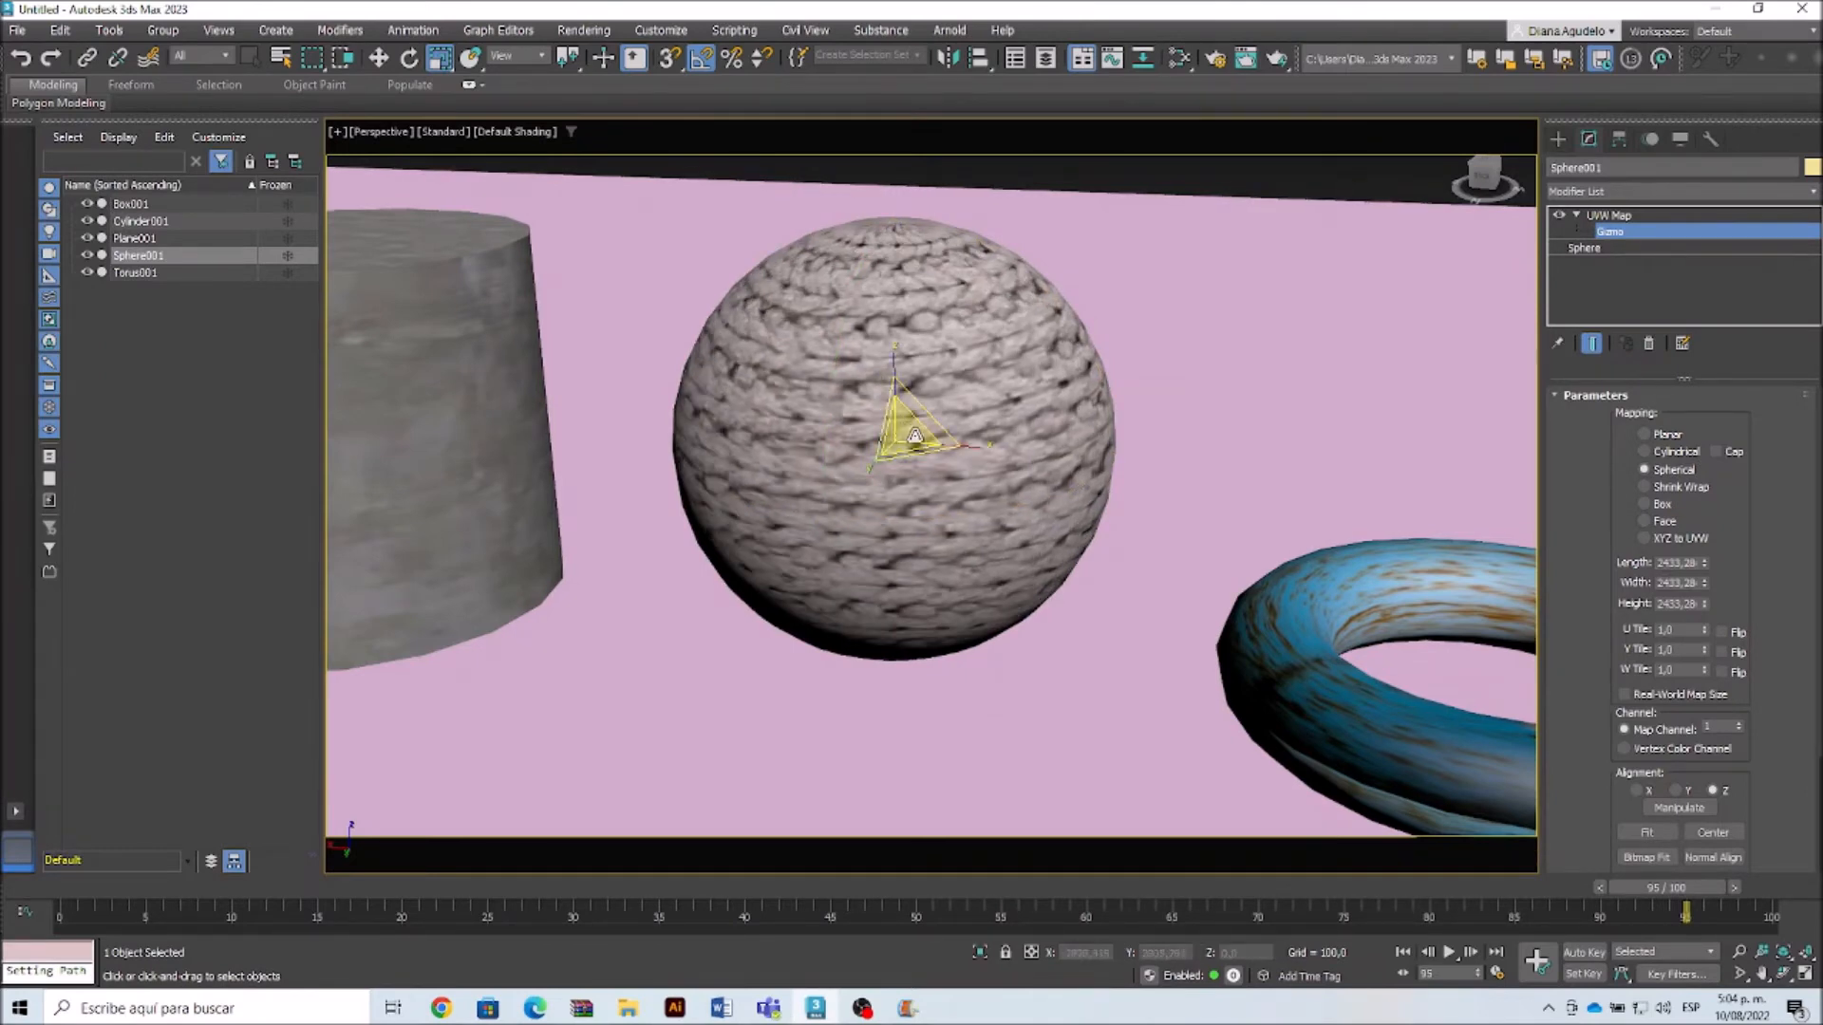
mouse_move(966, 447)
left_mouse_down()
mouse_move(945, 446)
mouse_move(997, 453)
mouse_move(964, 449)
left_mouse_up()
middle_click_drag(976, 458, 883, 418, "alt")
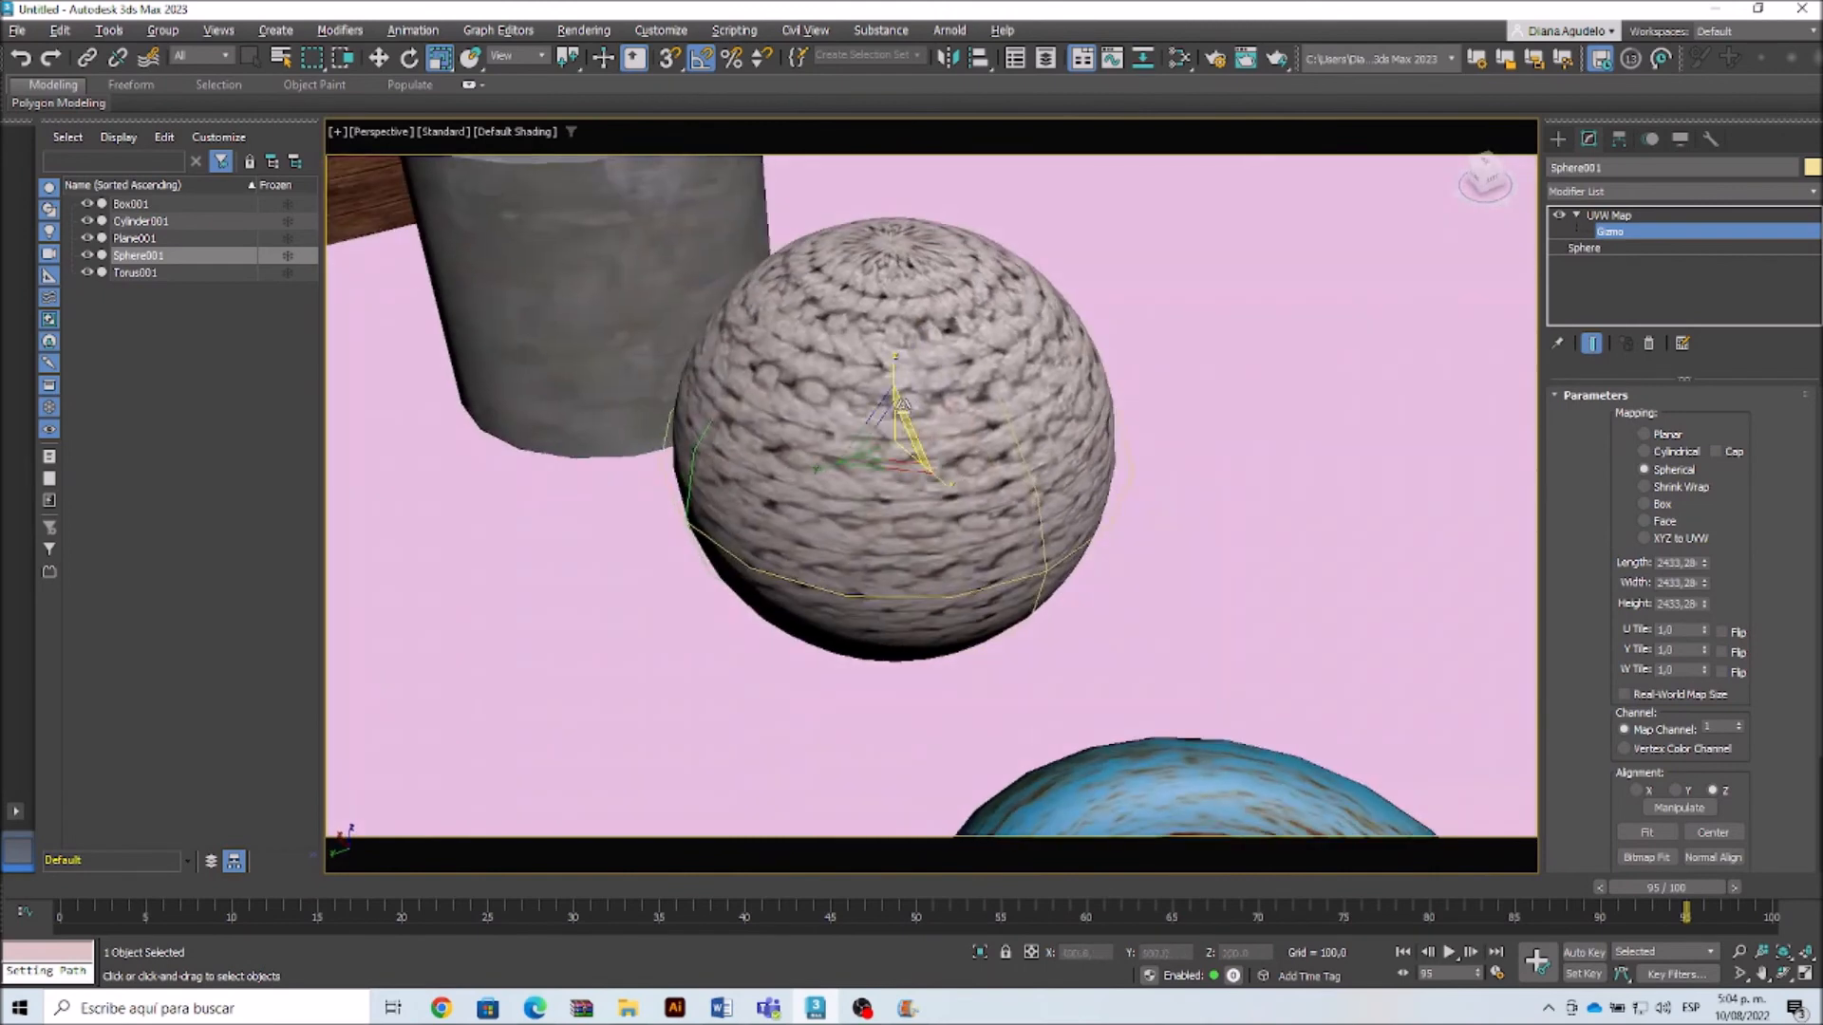
Step: Scale the sphere's mapping gizmo along Z to change the height of the knit rows and check the result
left_click_drag(893, 368, 894, 420)
middle_click_drag(895, 513, 929, 434, "alt")
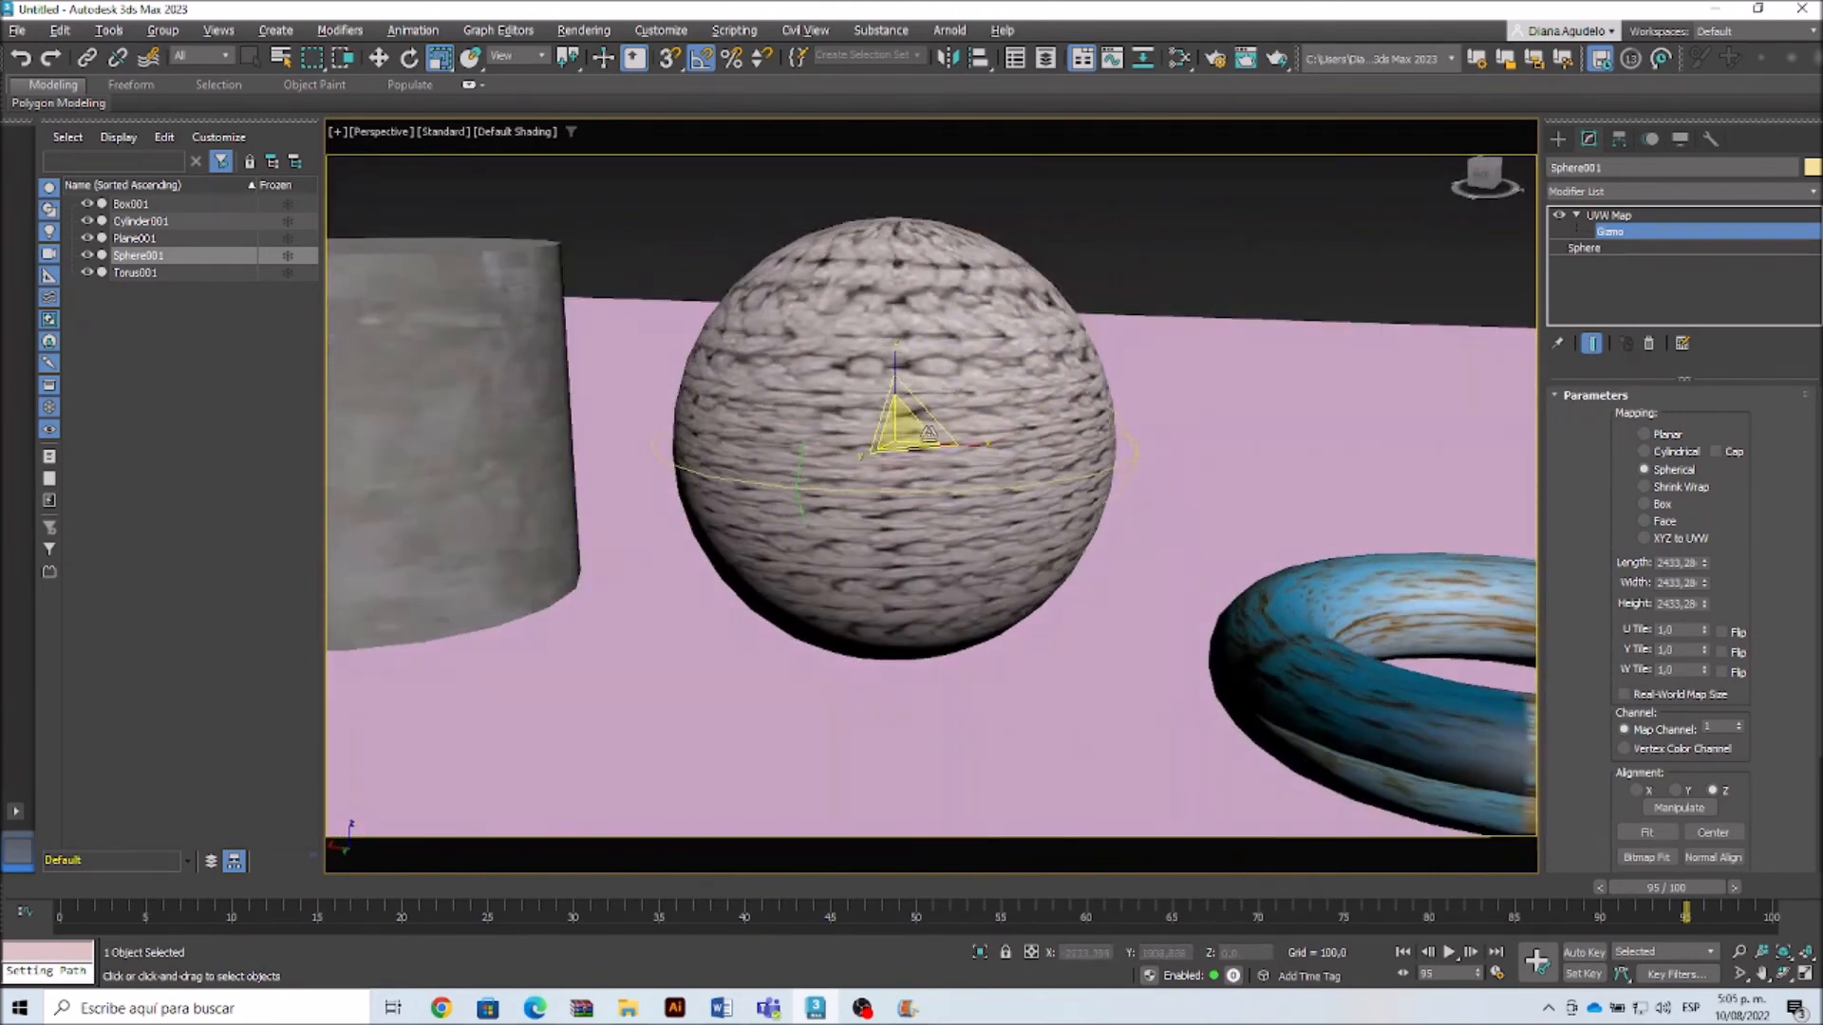
left_click_drag(893, 365, 931, 326)
scroll(914, 536, "down", 3)
middle_click_drag(912, 538, 883, 606, "alt")
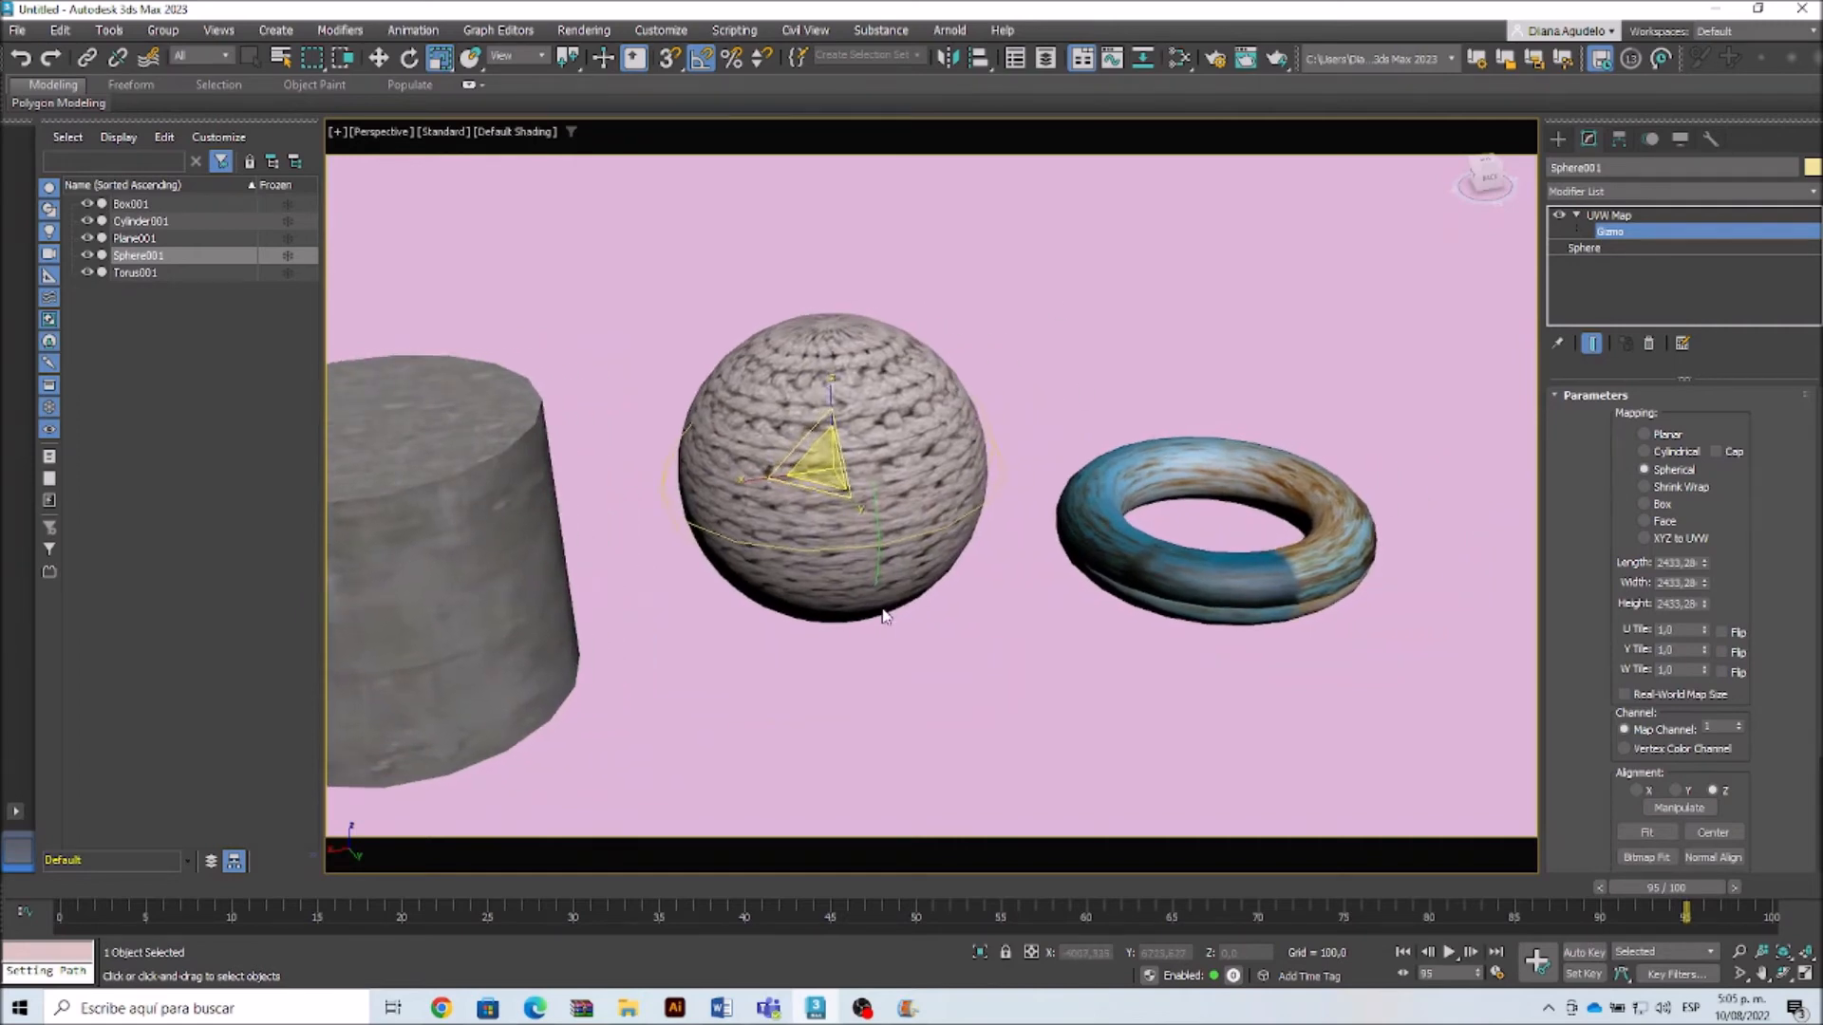
Step: Add a UVW Map modifier to the rusted torus
middle_click_drag(1067, 522, 892, 518)
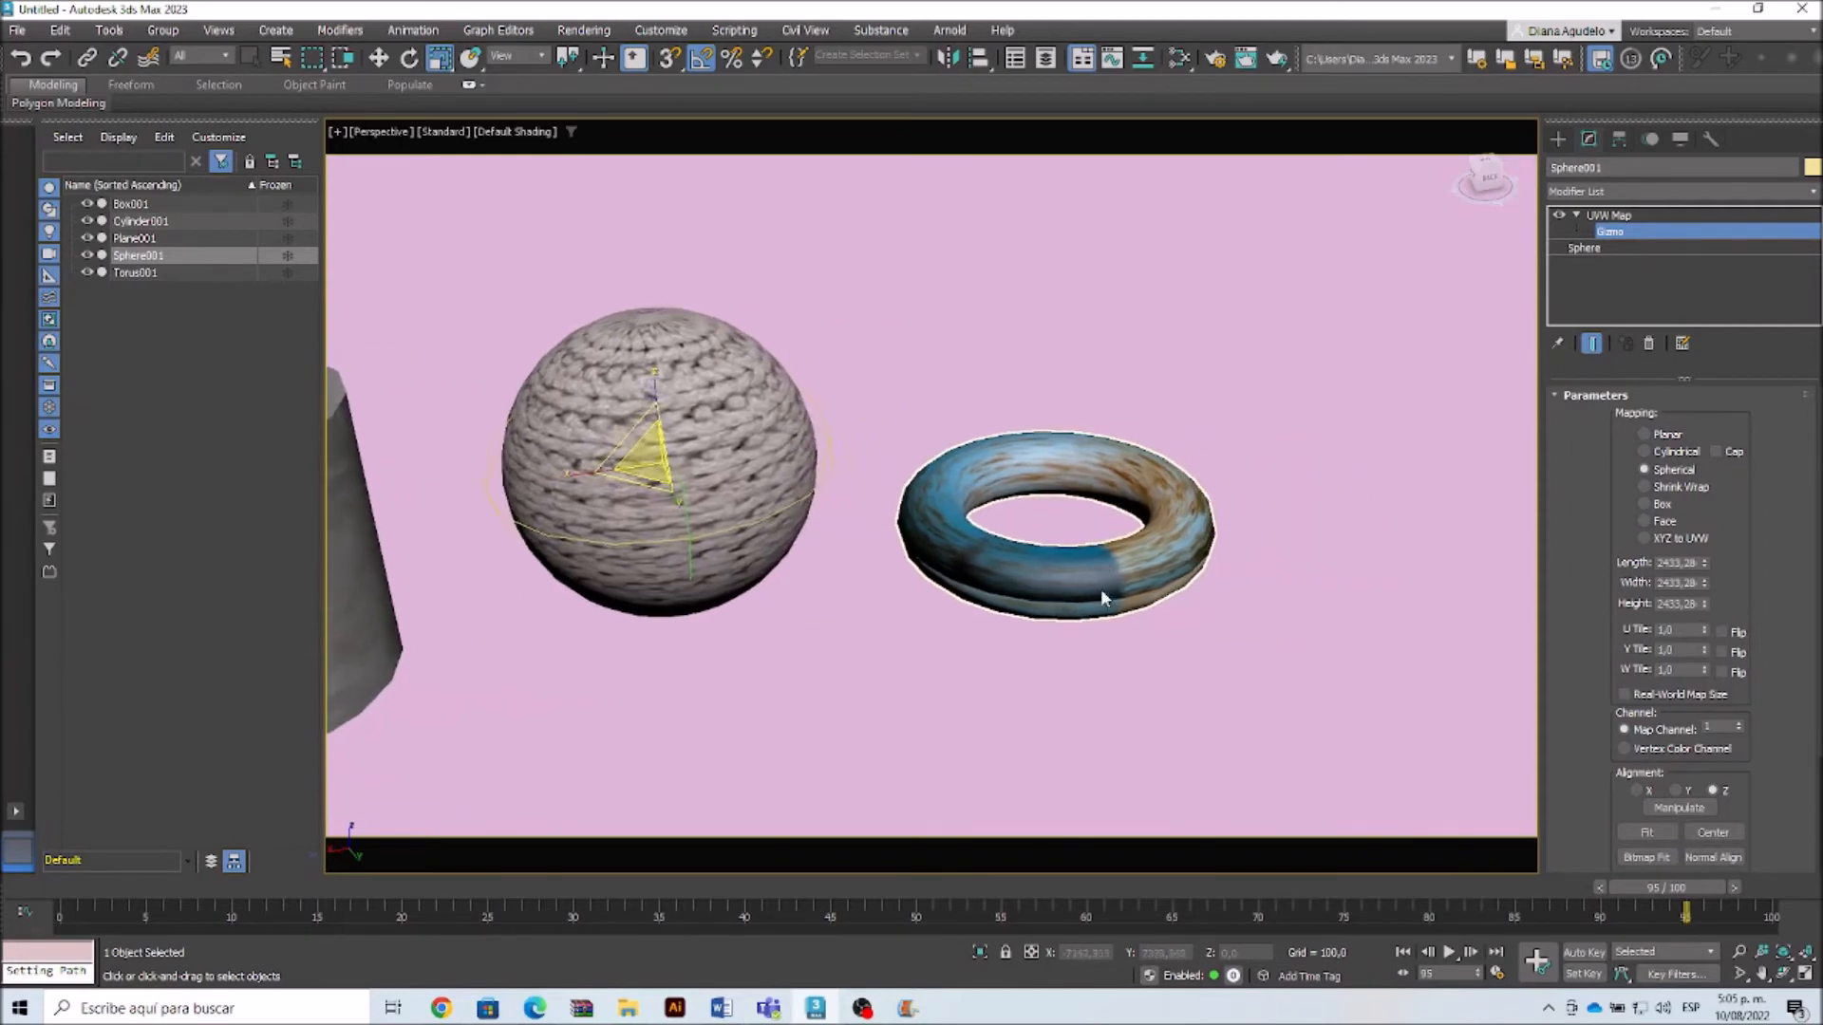
left_click(1557, 140)
left_click(1138, 553)
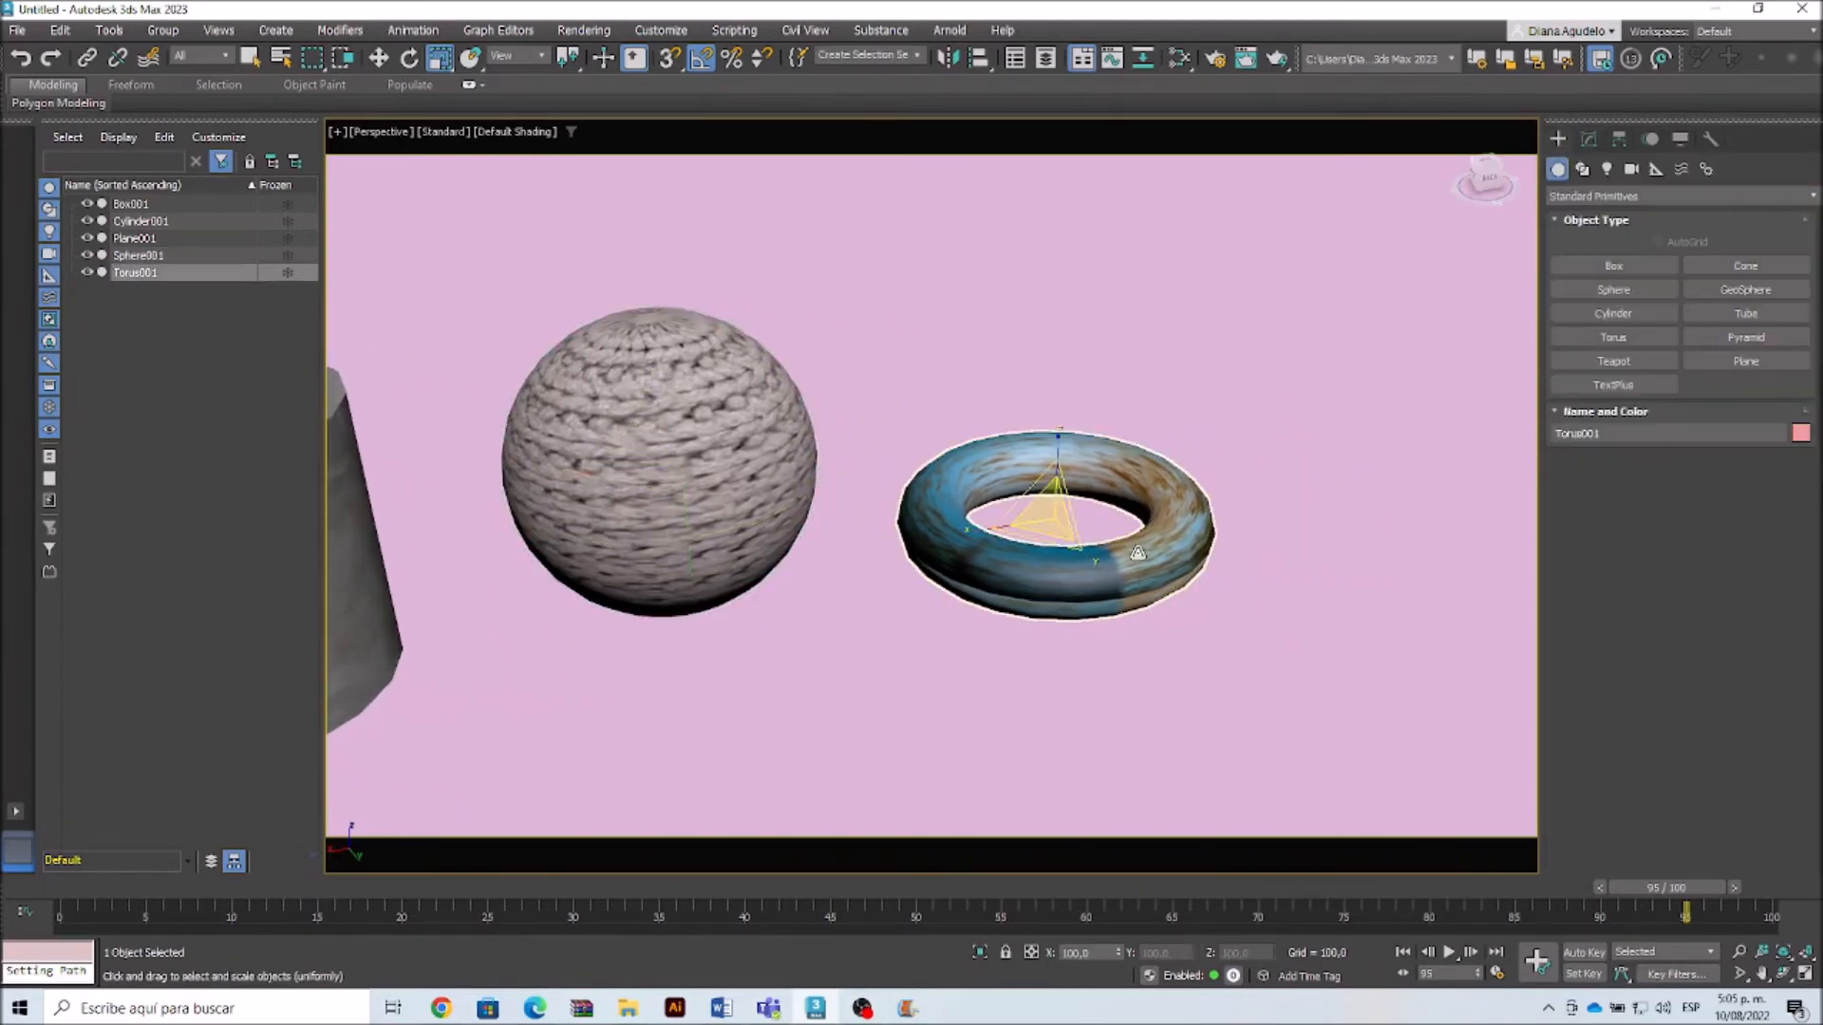
left_click(1588, 140)
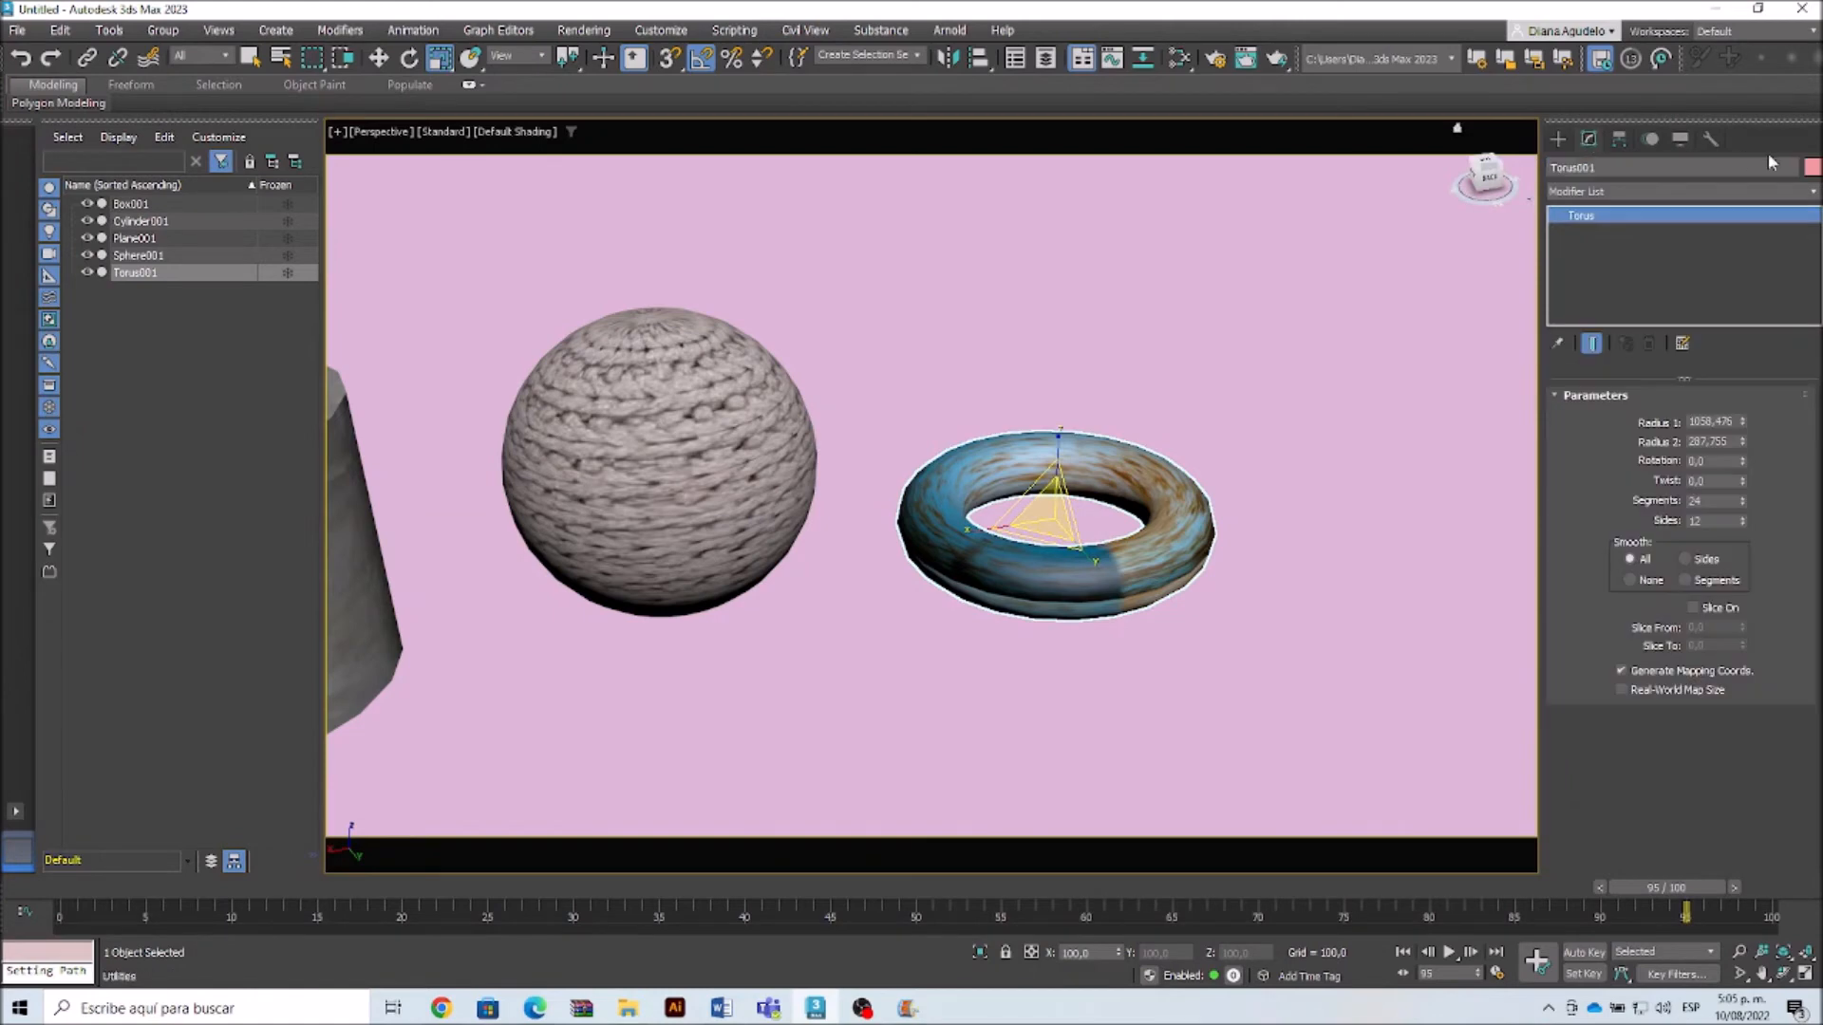
left_click(1813, 194)
scroll(1725, 382, "down", 15)
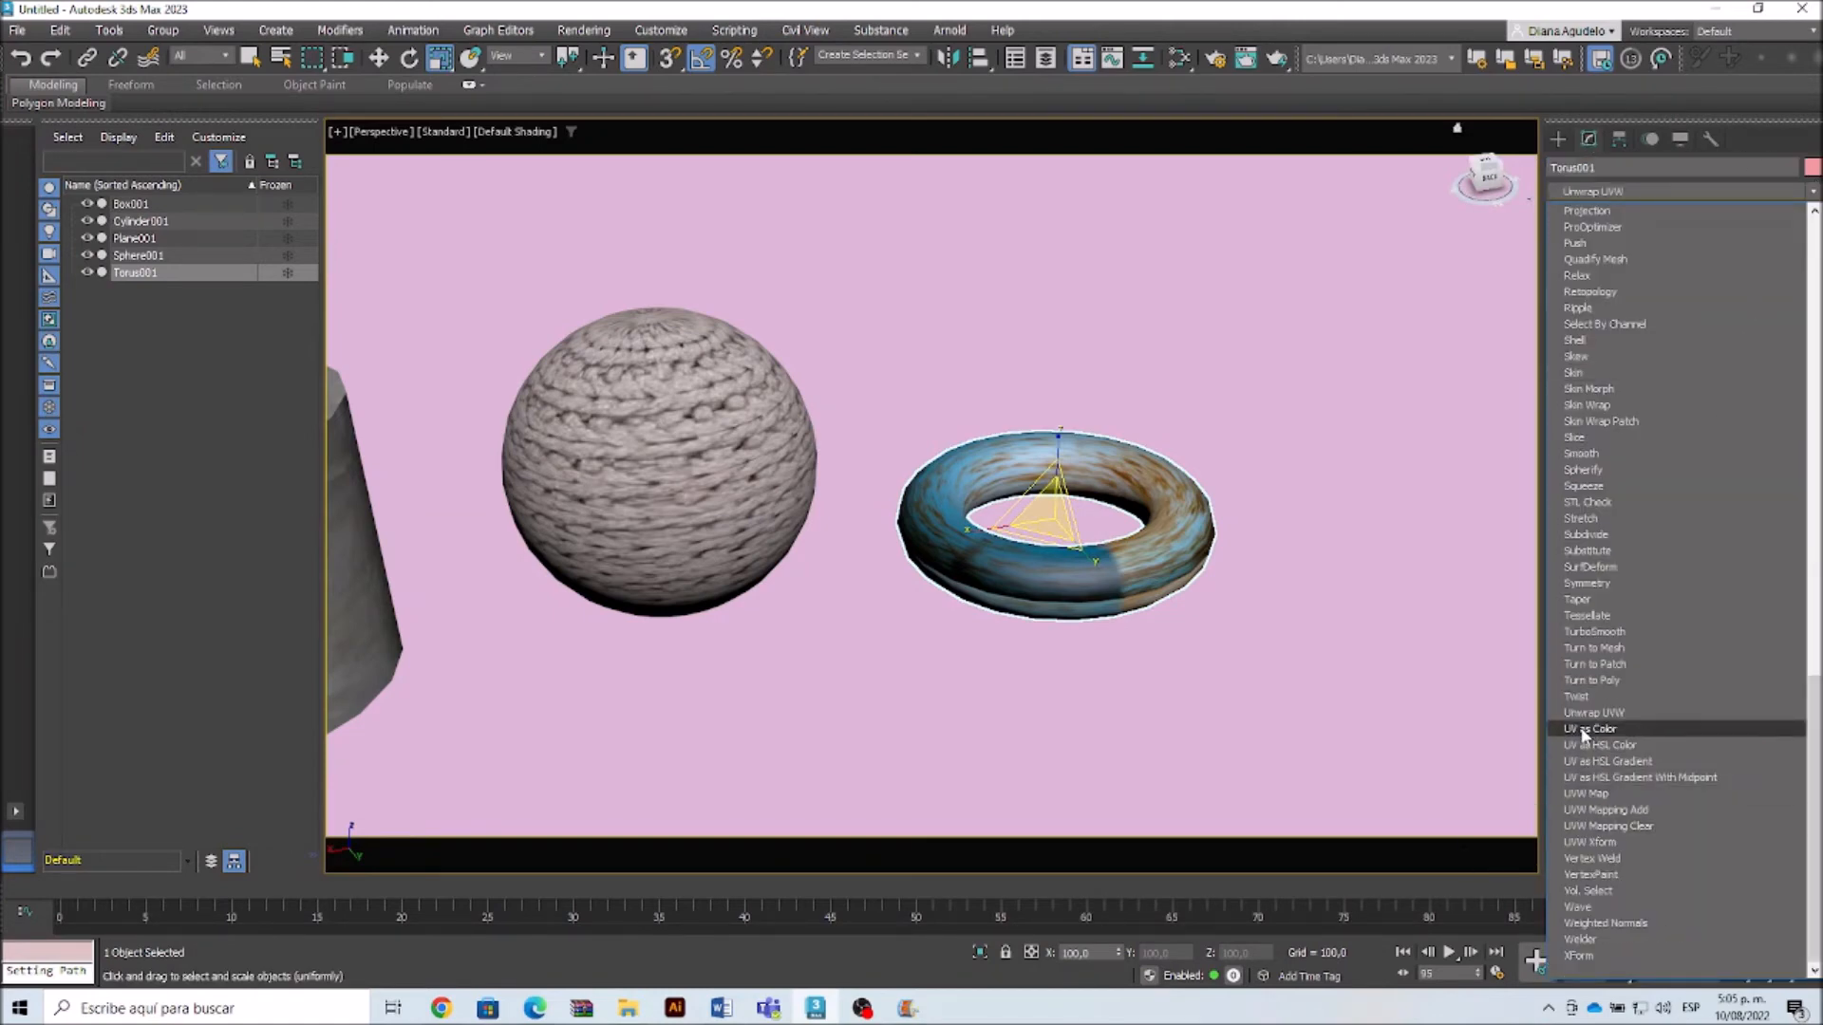
left_click(1586, 794)
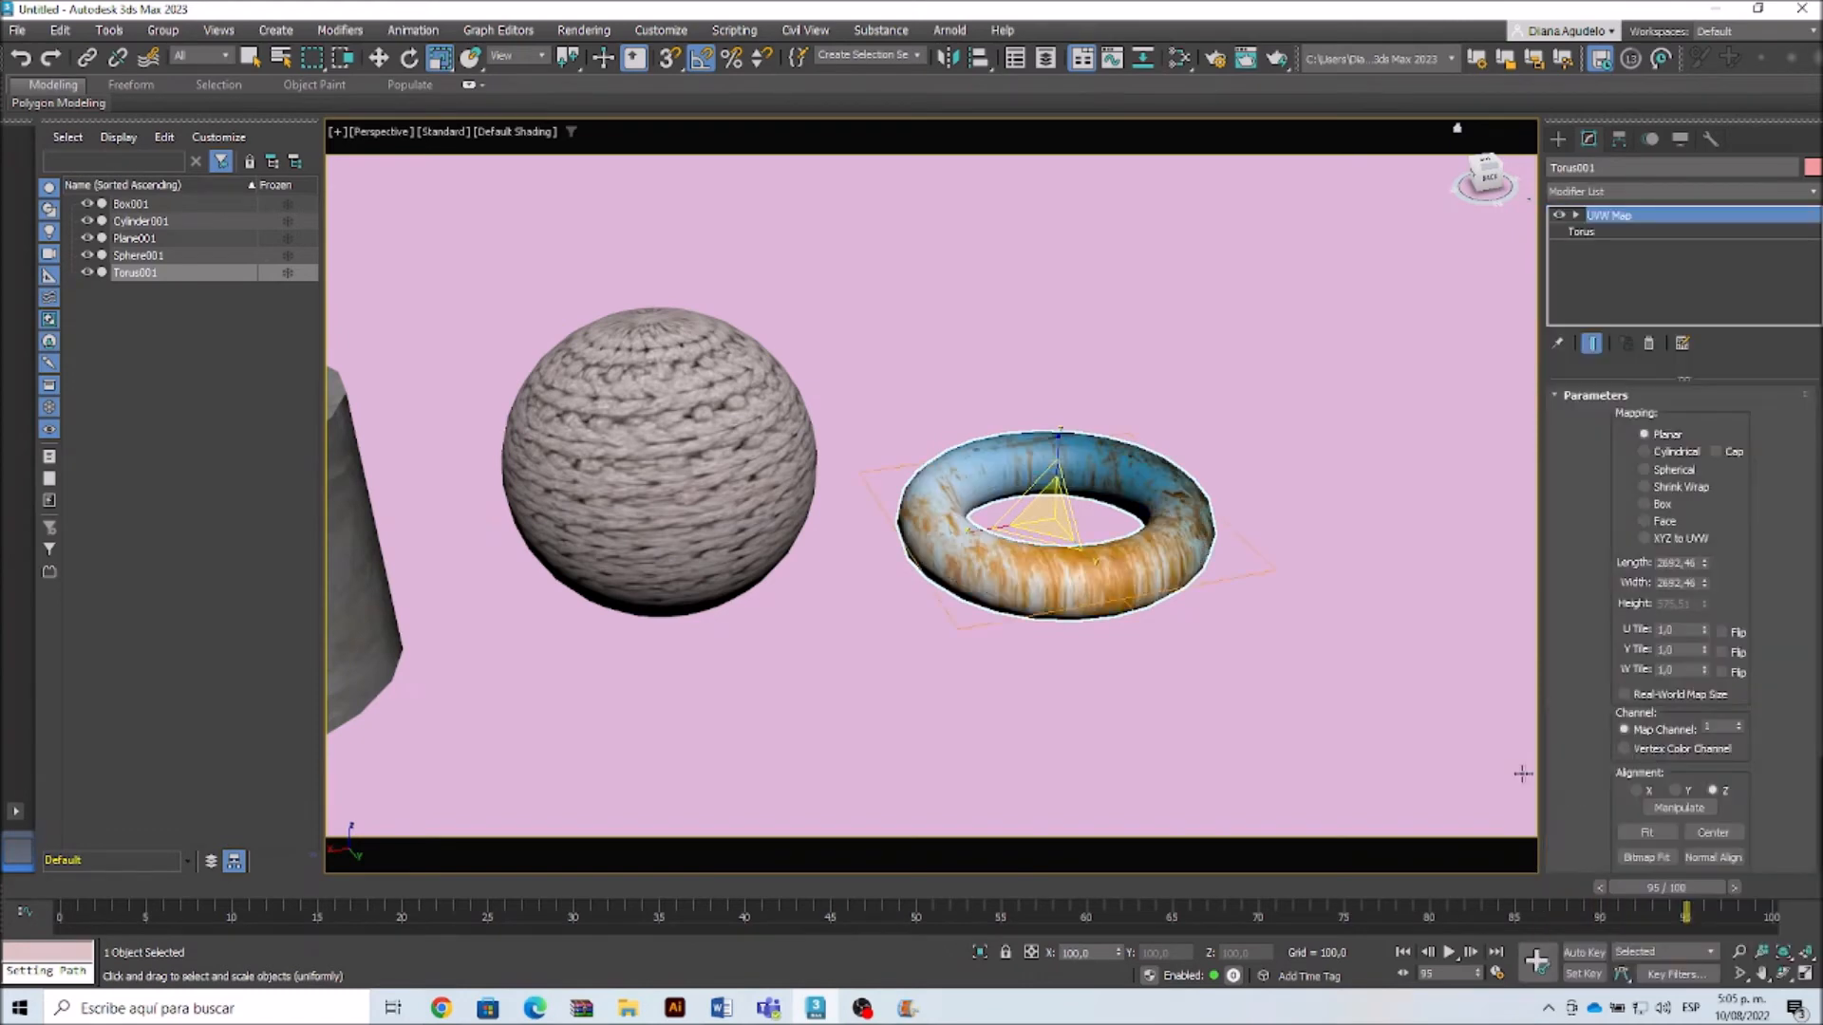
Step: Try Cylindrical and Spherical mapping on the torus, switching the U and V tile flips on and off again
middle_click_drag(1199, 612, 1101, 605, "alt")
scroll(1101, 605, "up", 6)
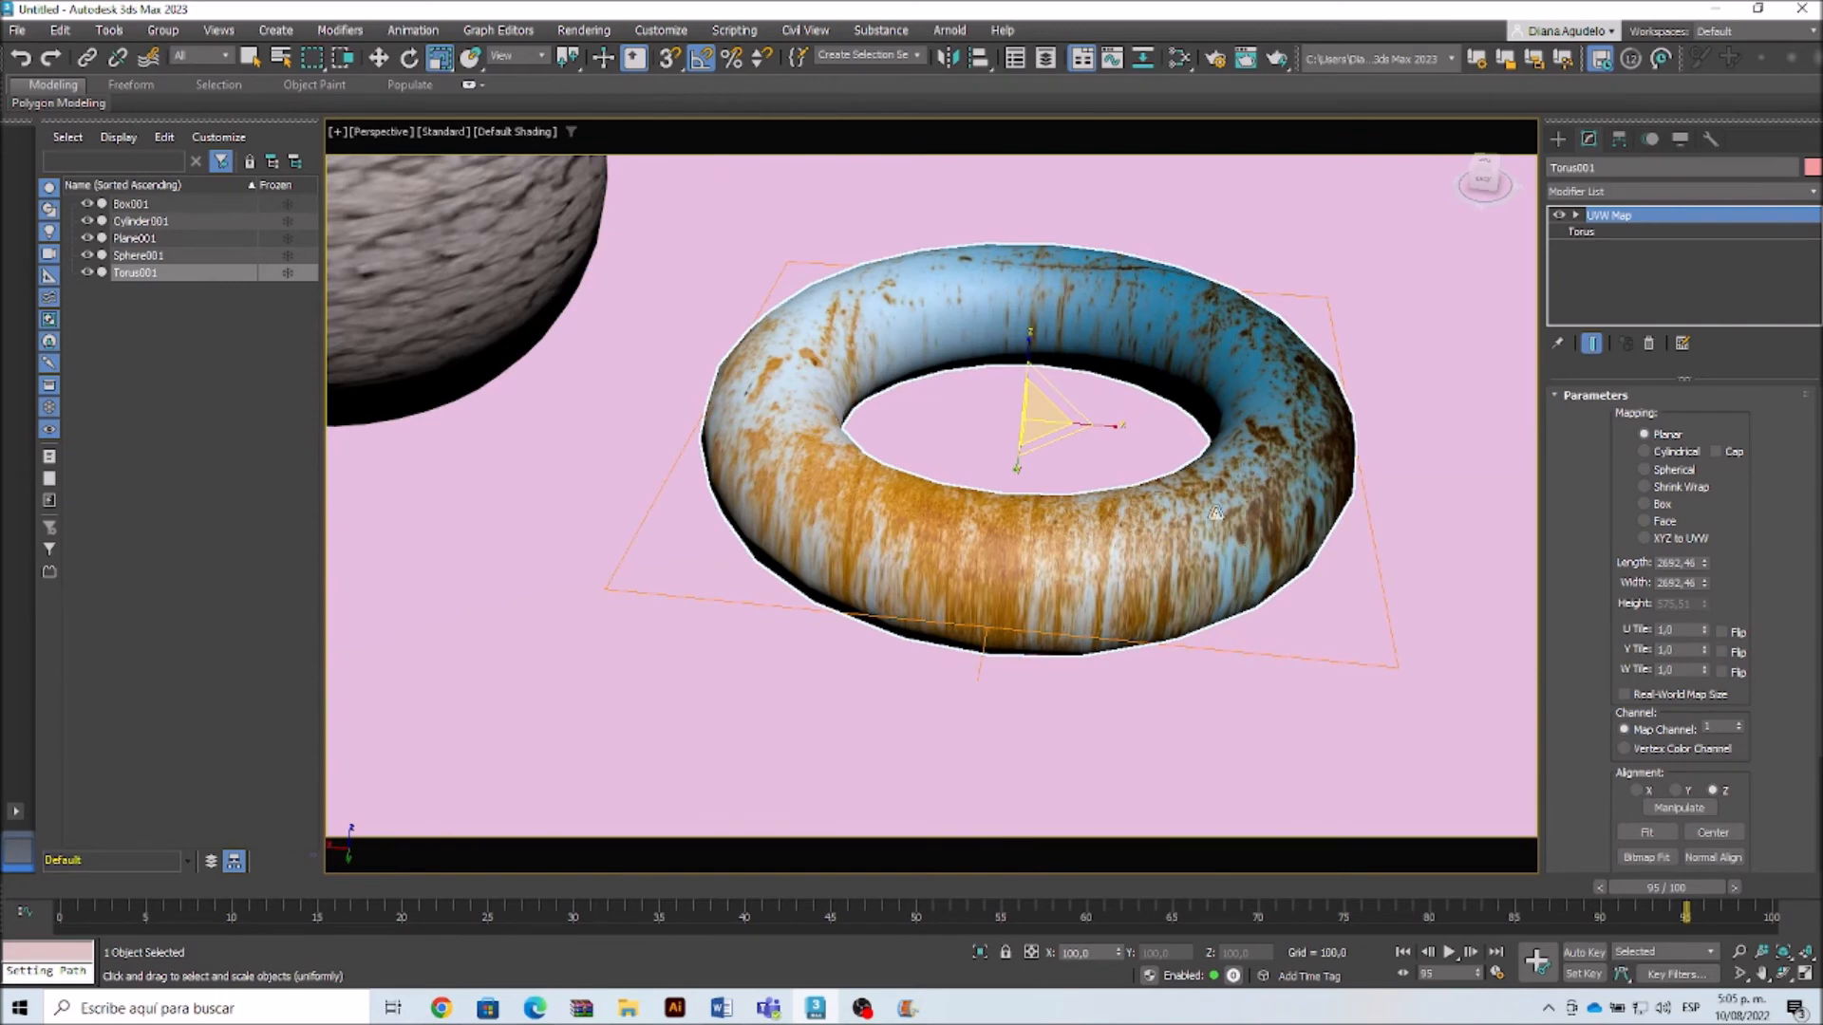
left_click(1645, 453)
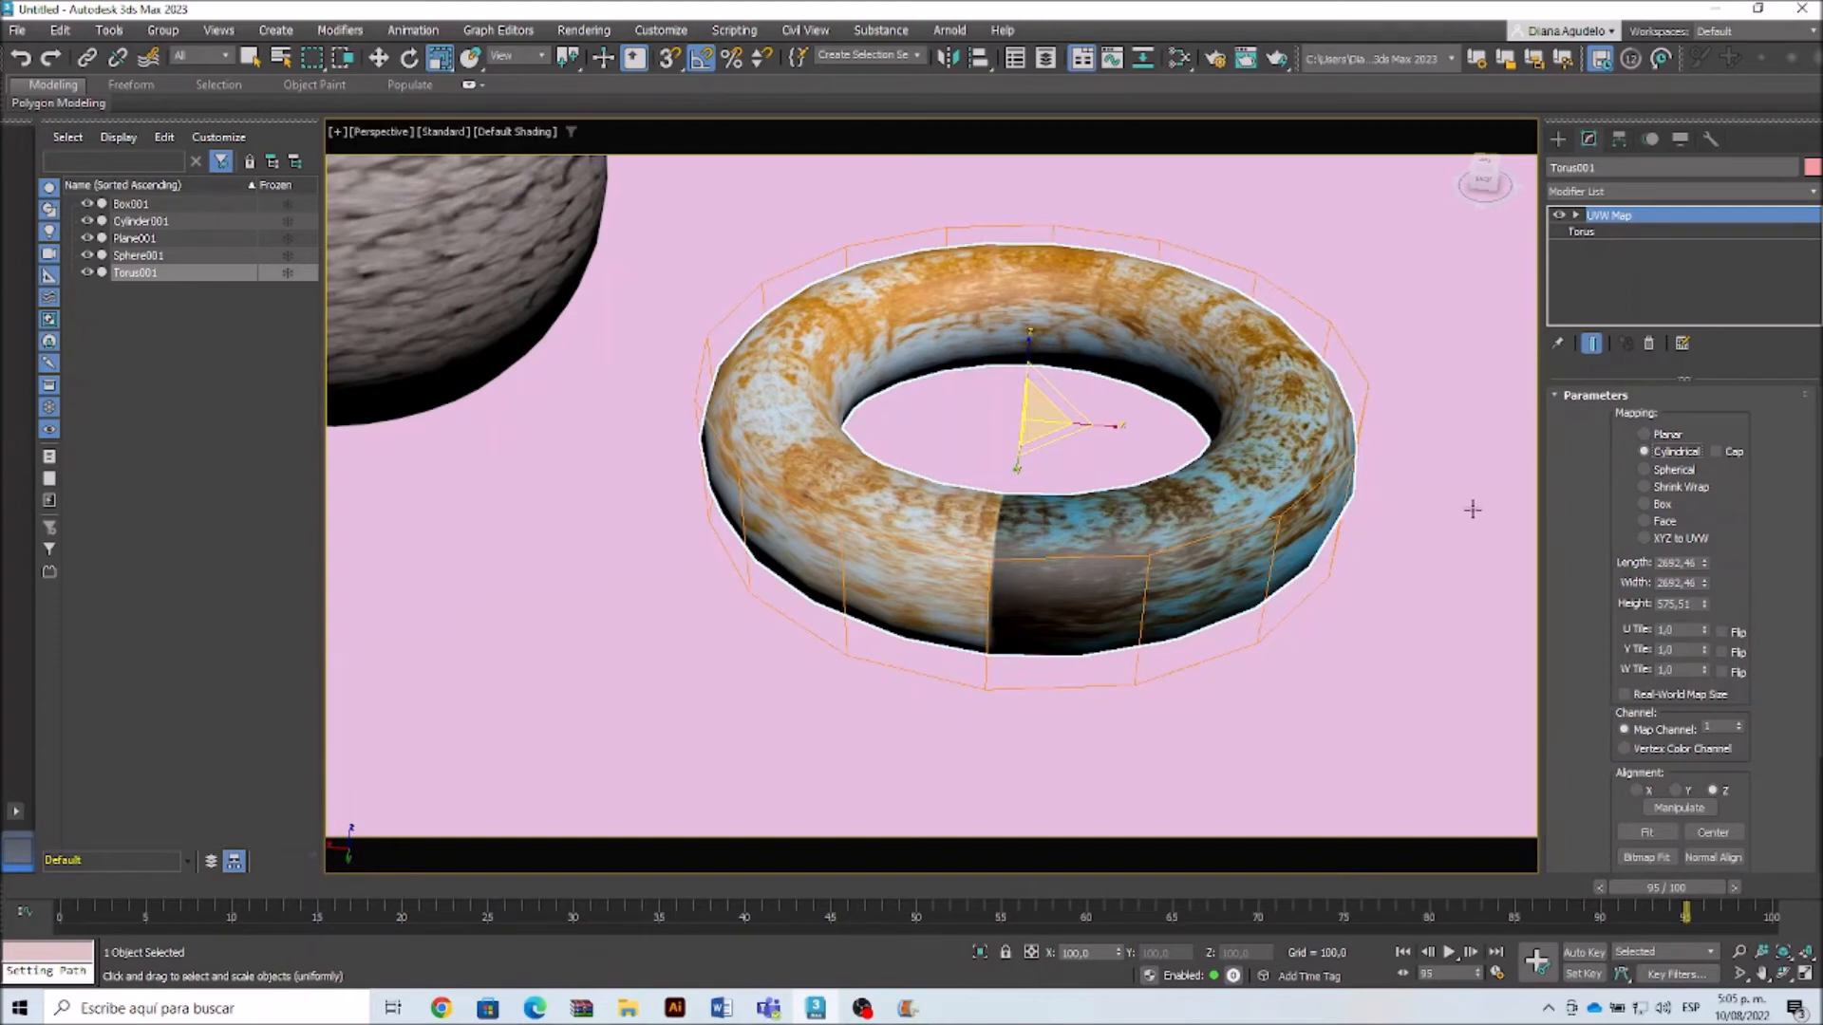
left_click(1645, 470)
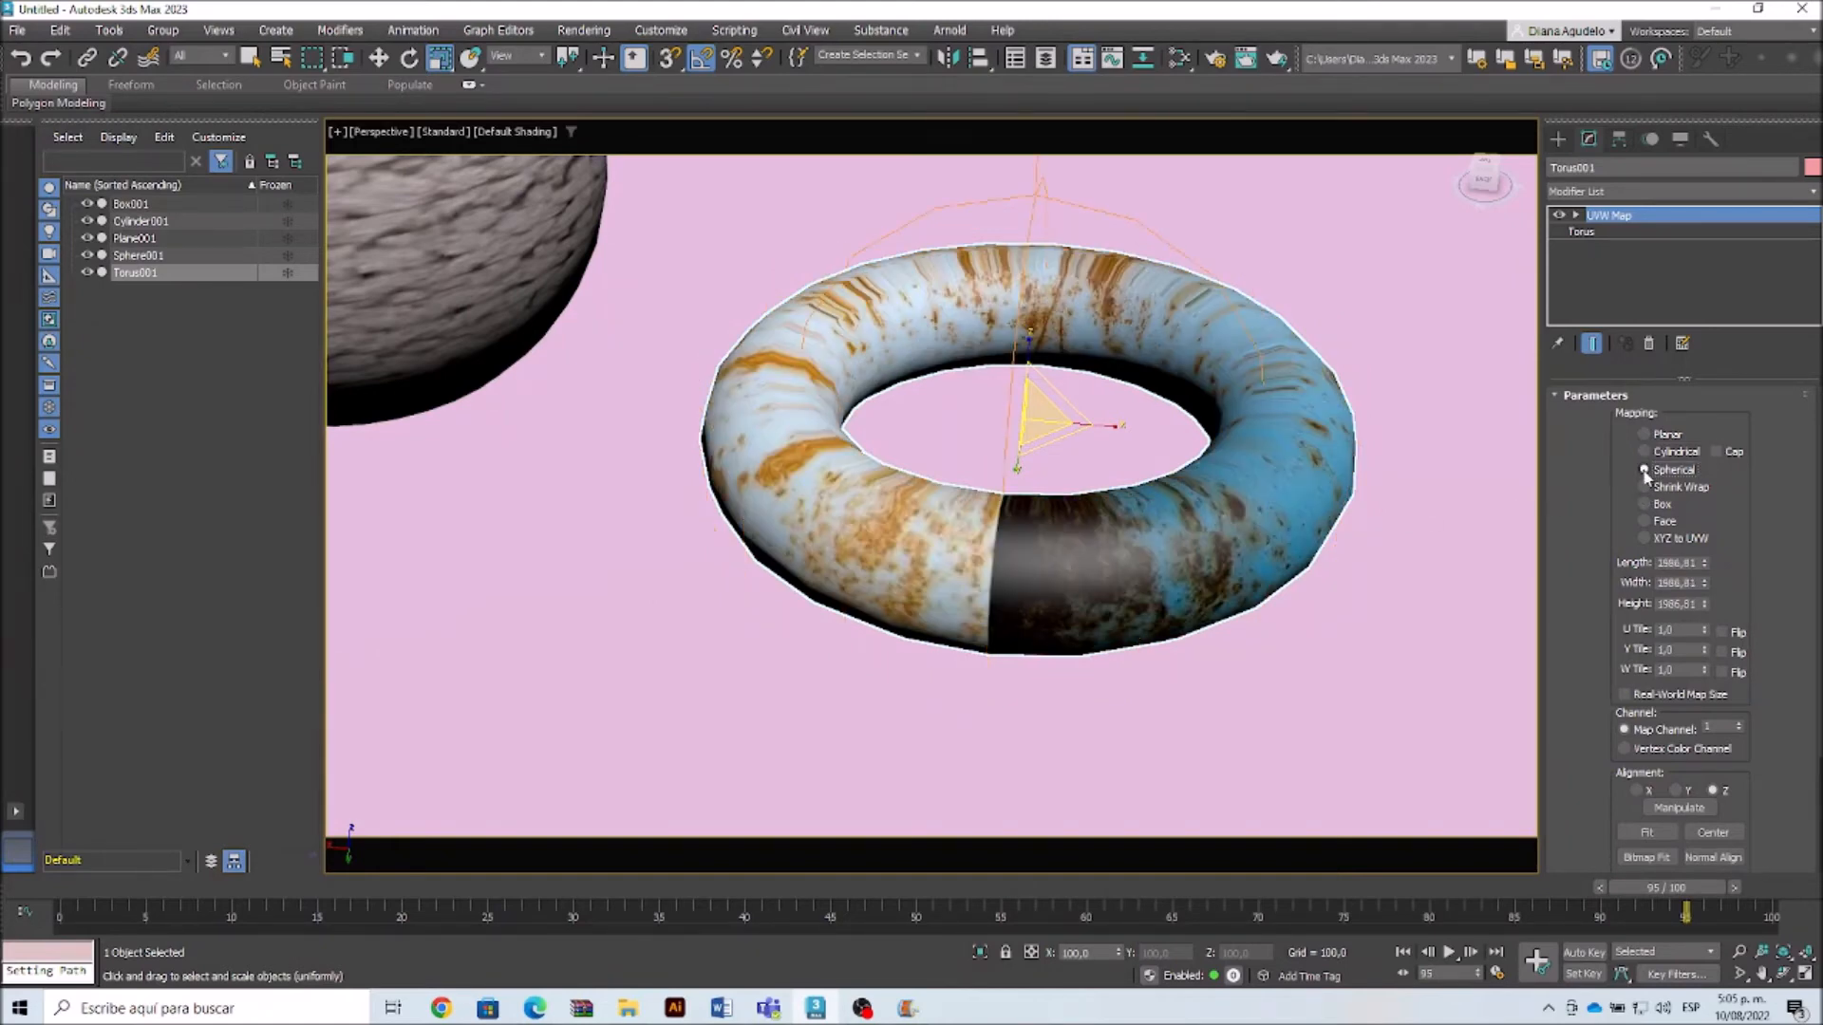
left_click(1722, 632)
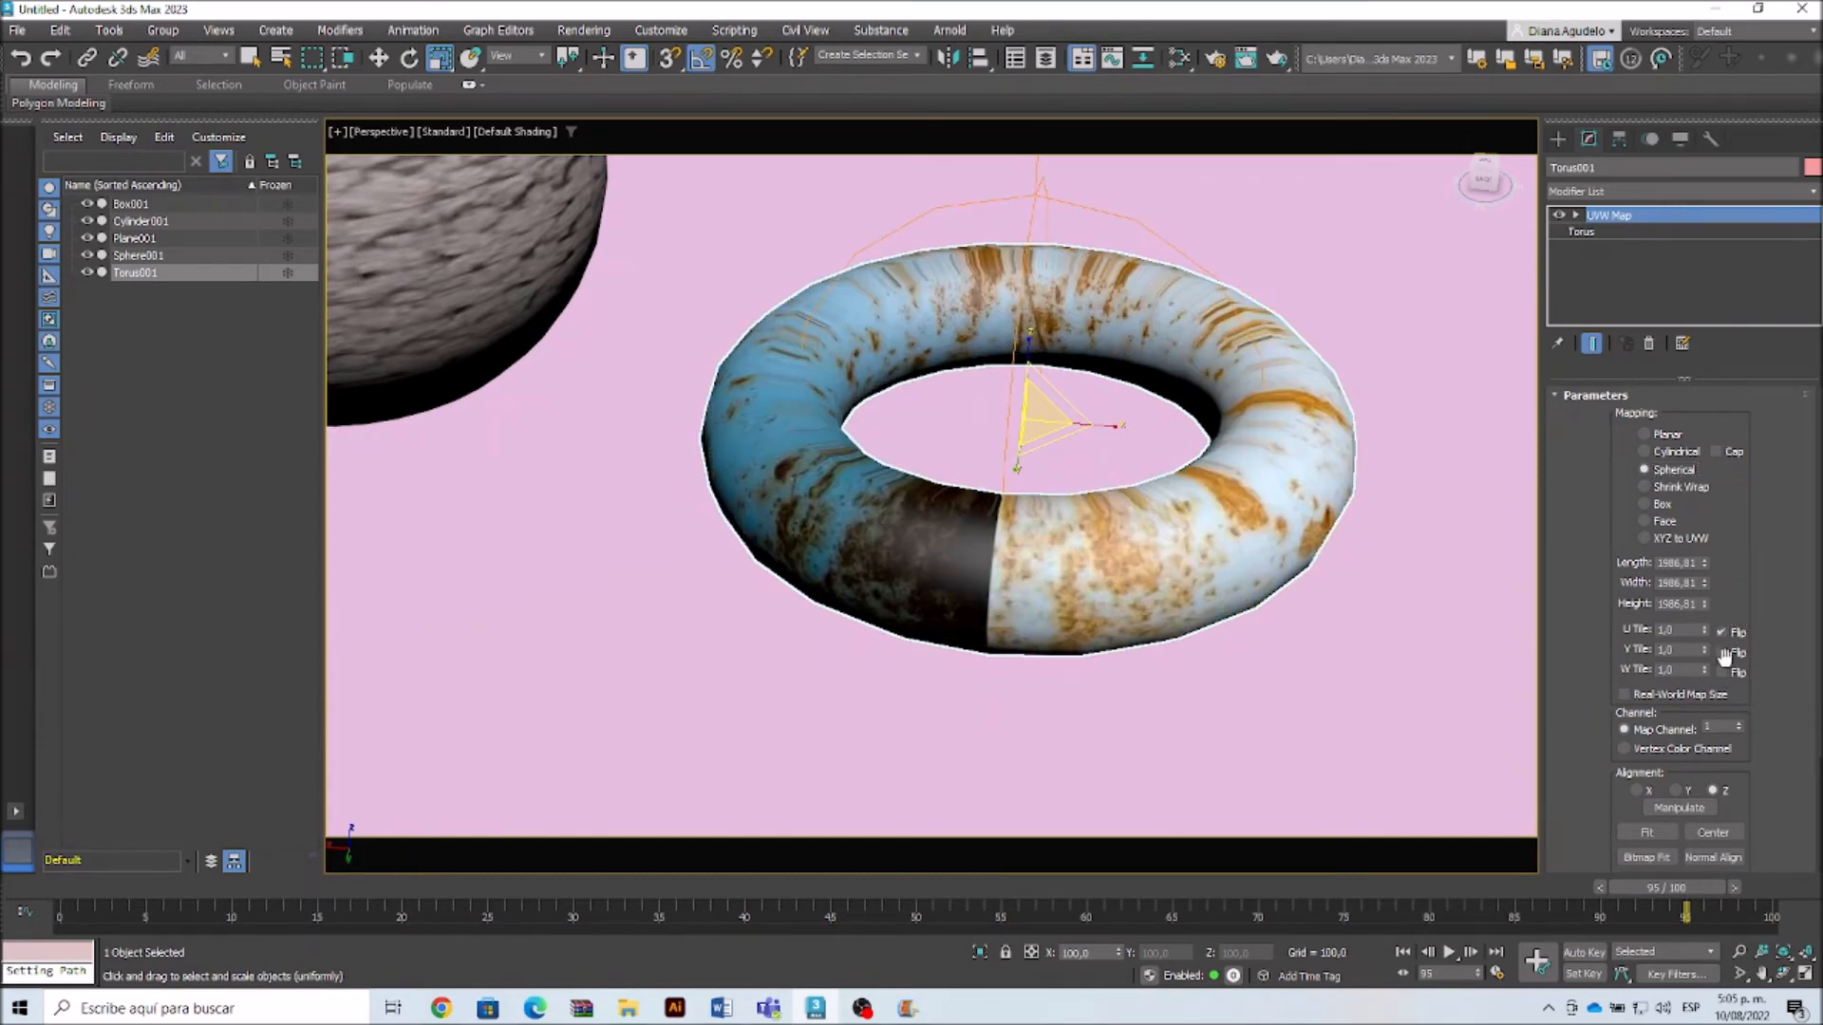
left_click(1722, 653)
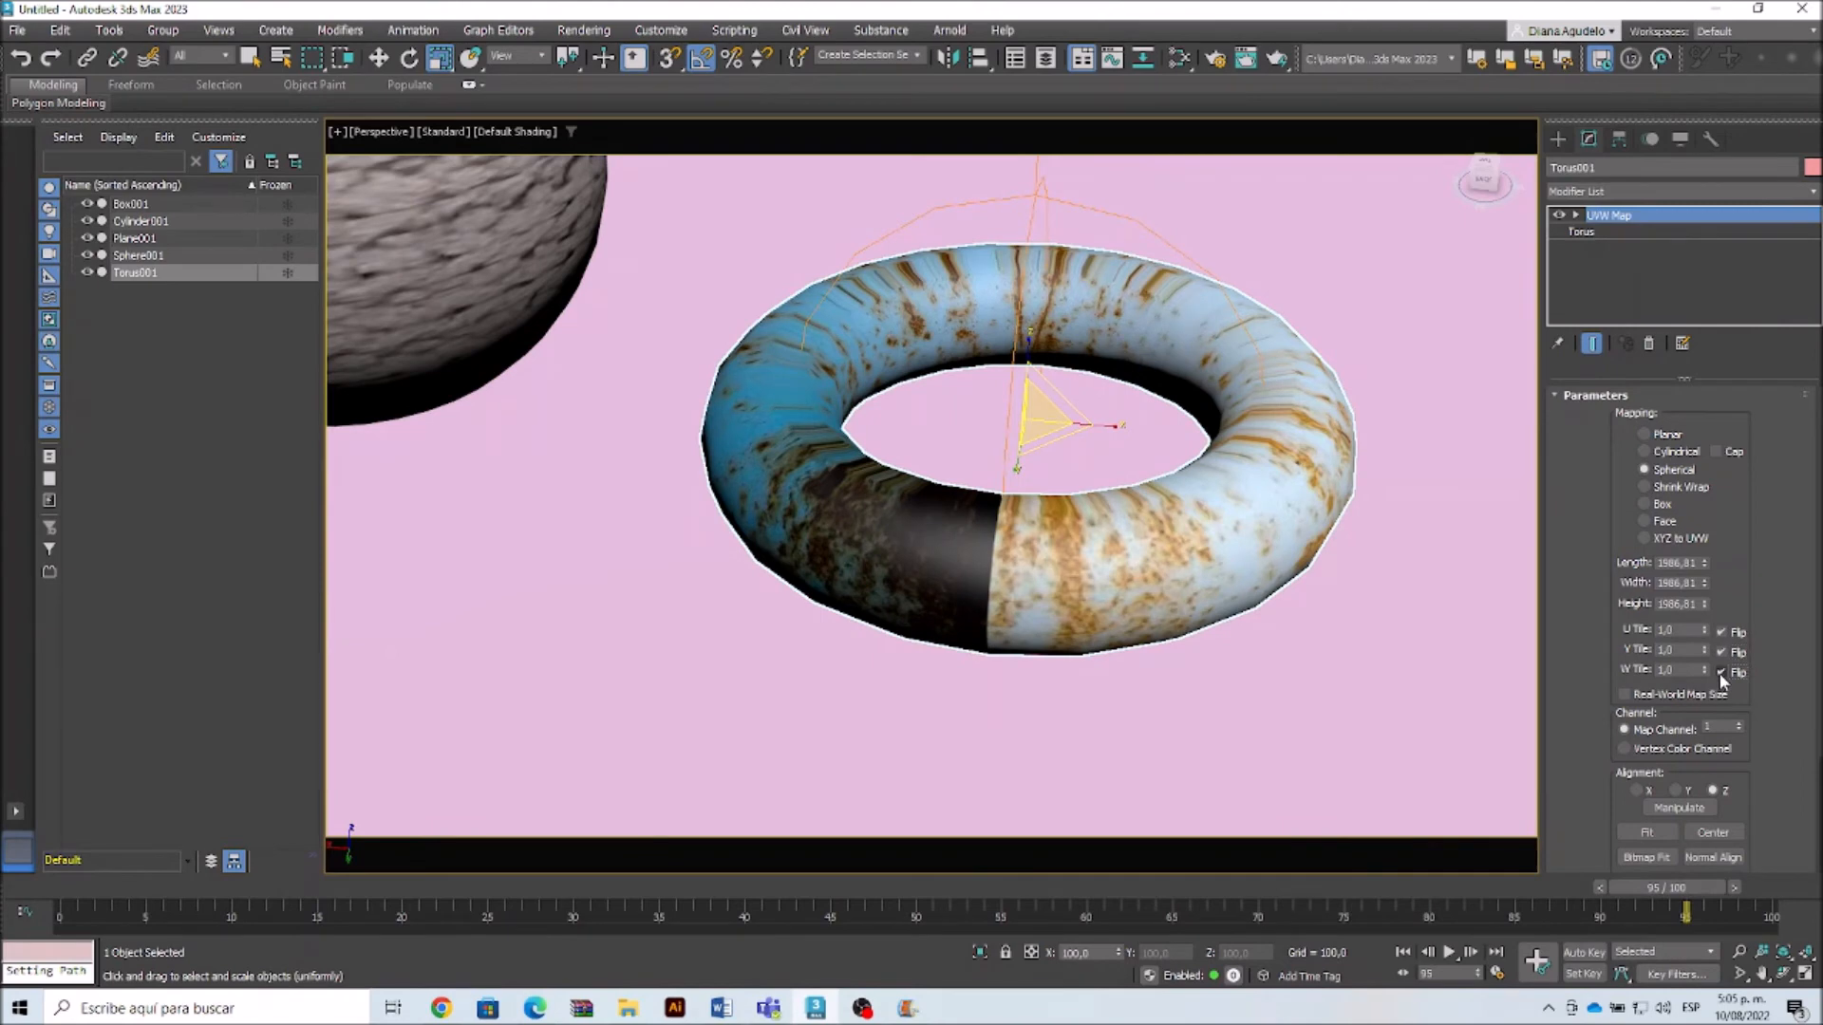
left_click(1722, 652)
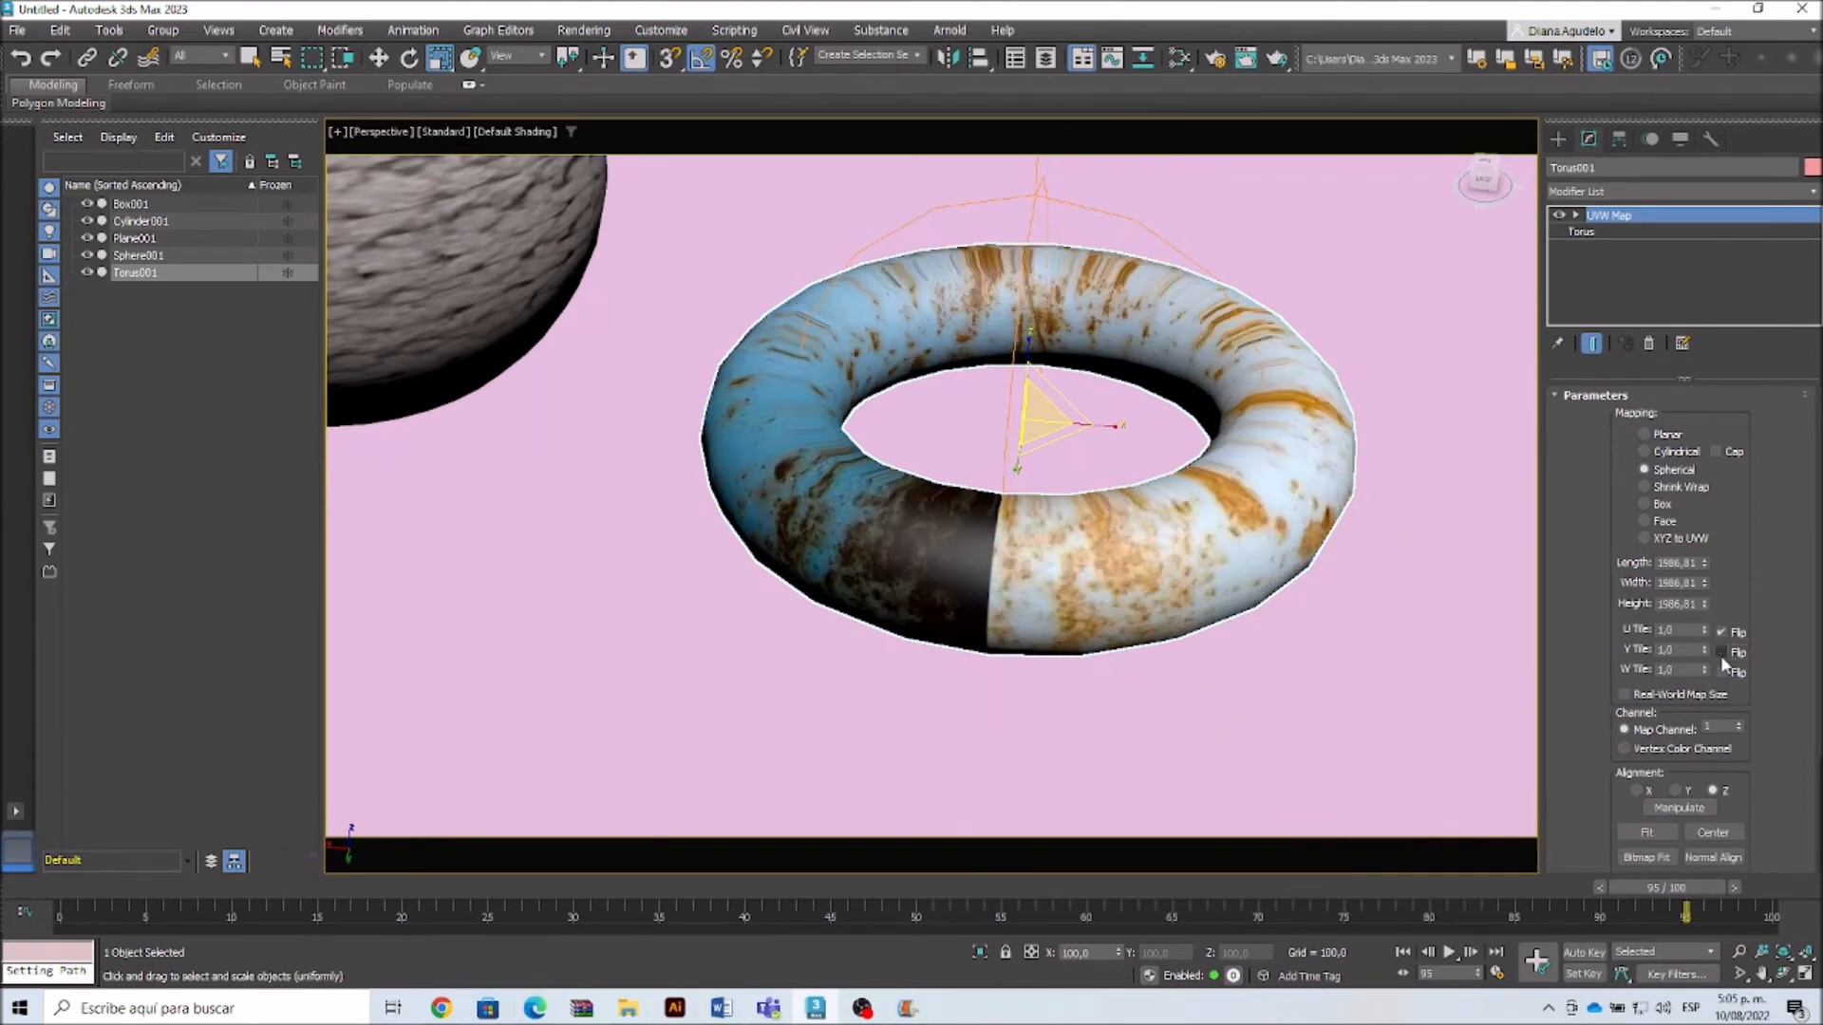
left_click(1721, 633)
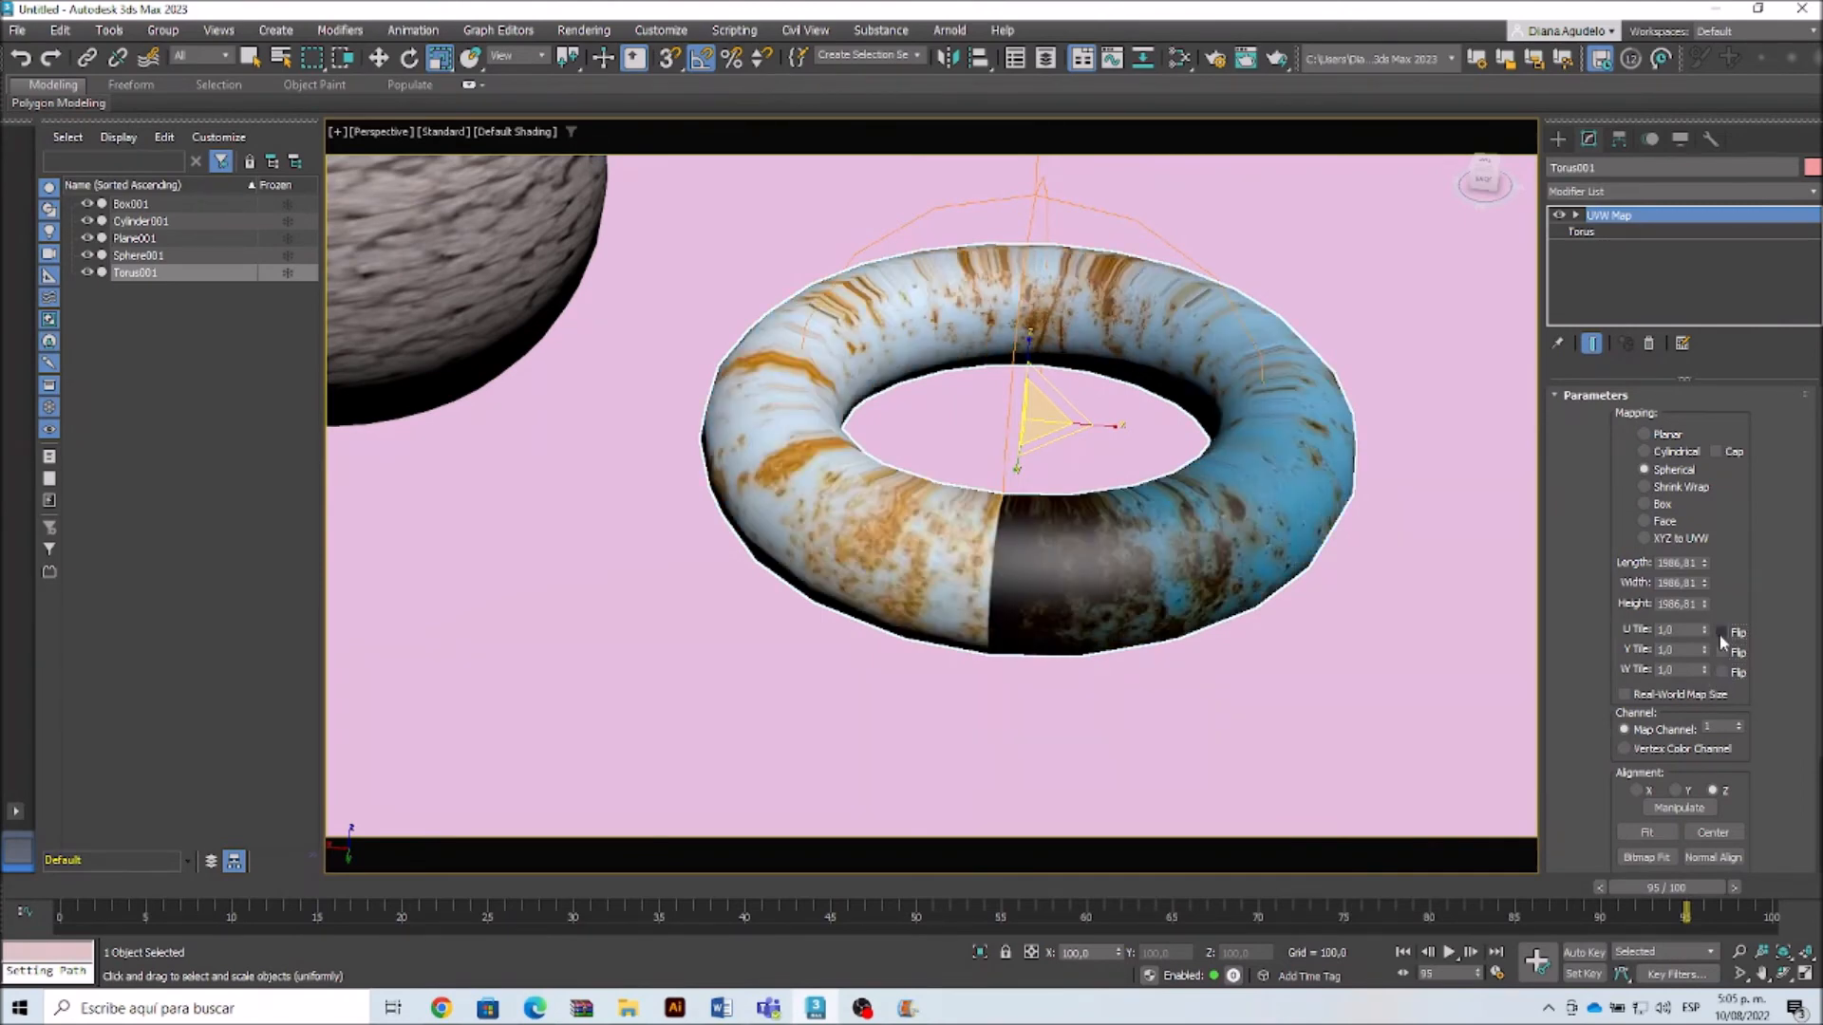
Step: Try Box, Face, XYZ to UVW and Shrink Wrap mapping on the torus, inspecting how the rust texture wraps
left_click(1643, 506)
middle_click_drag(1176, 580, 1150, 609, "alt")
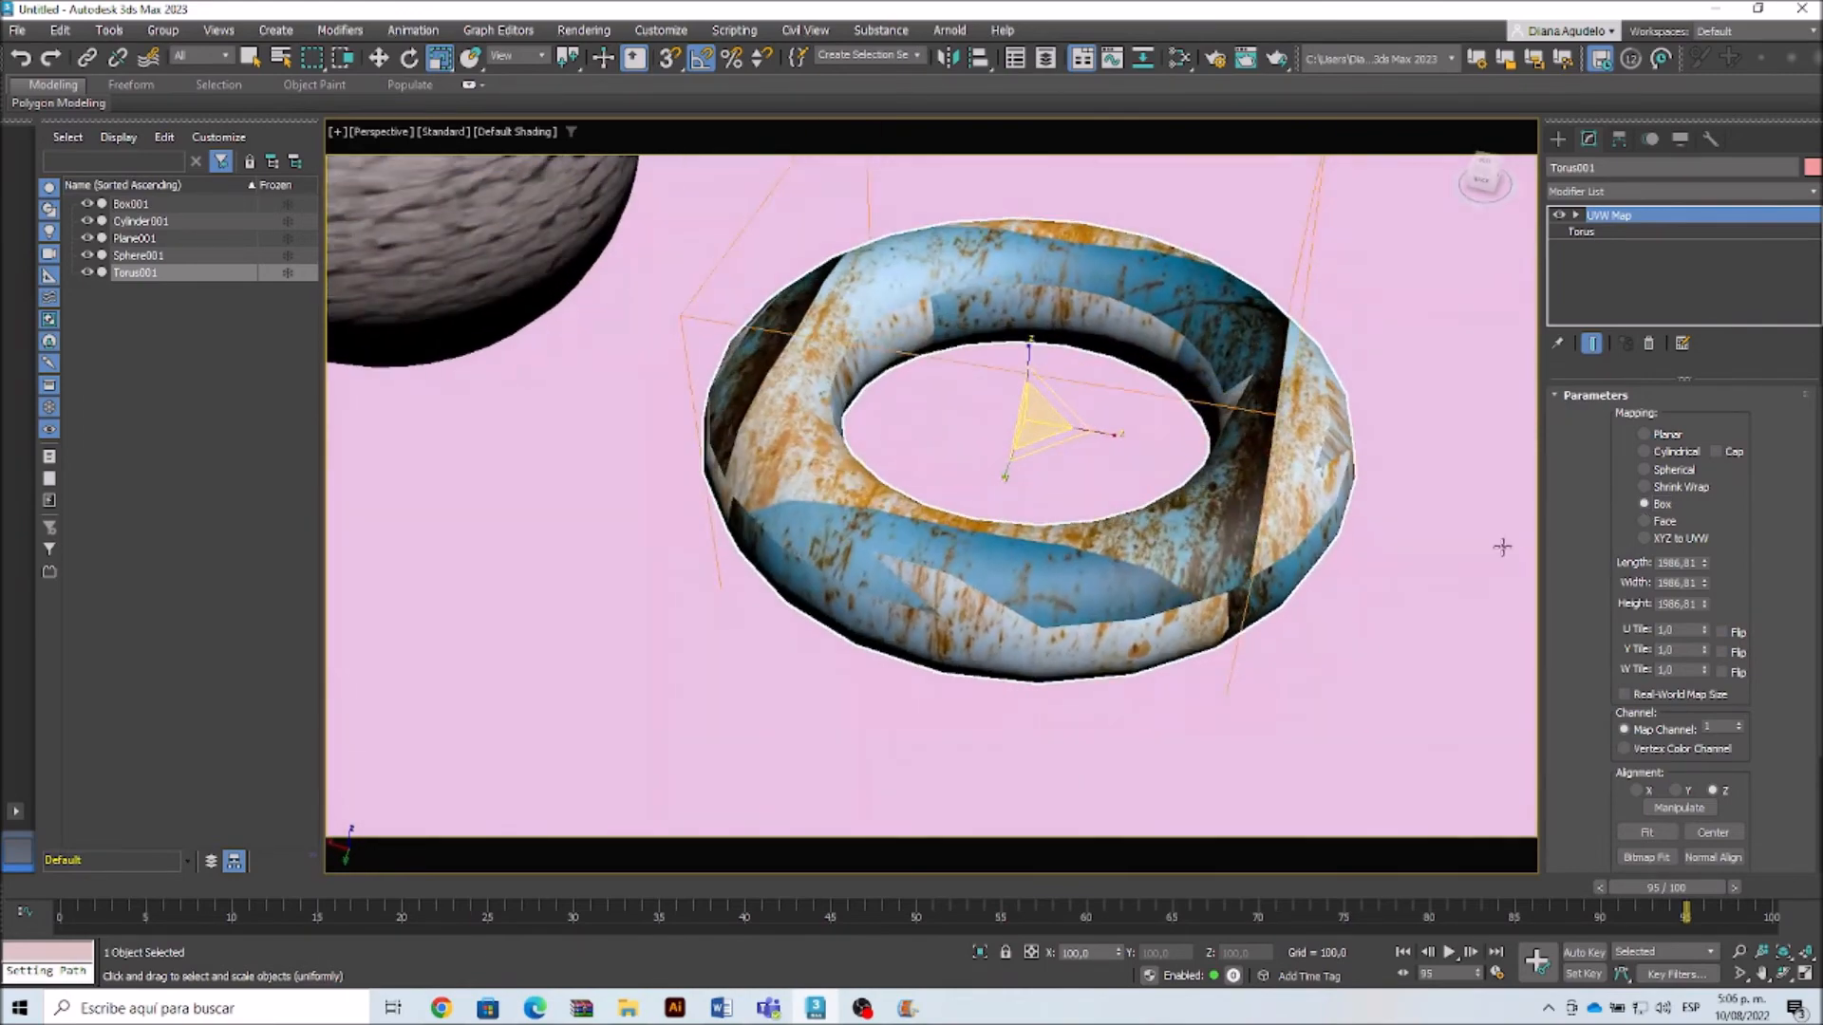
left_click(1645, 521)
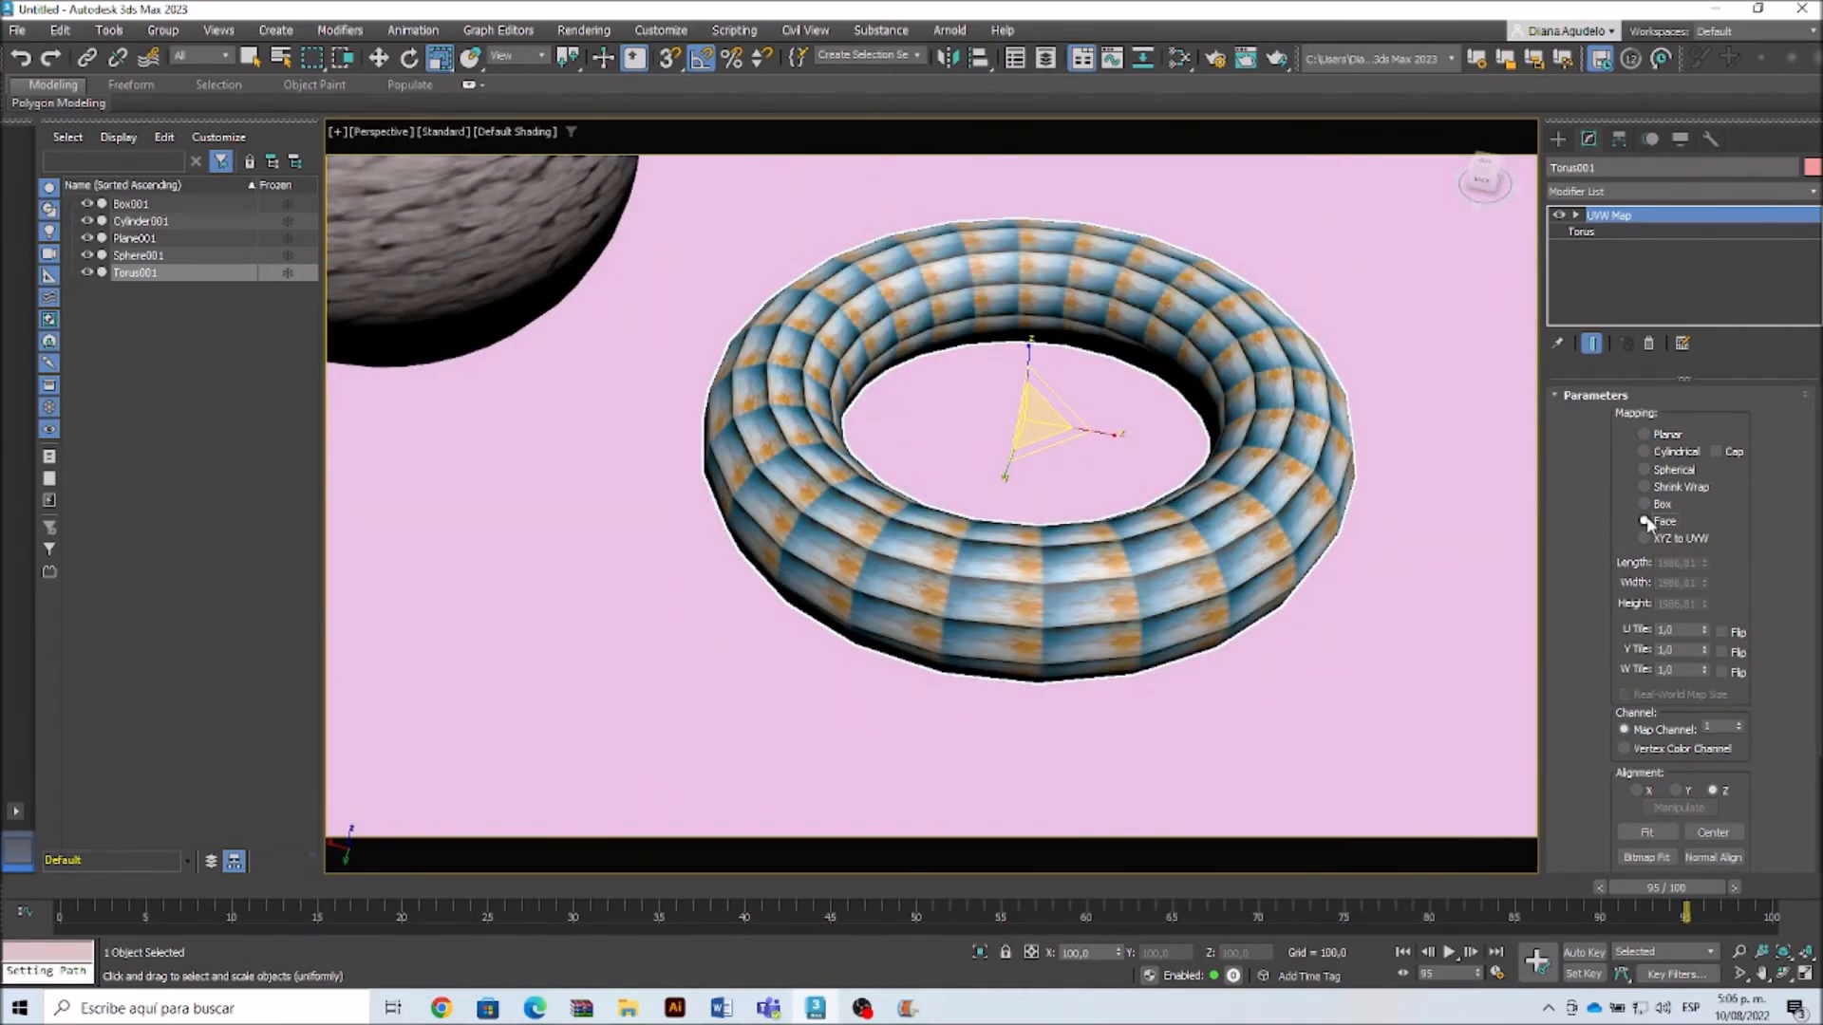
left_click(1645, 540)
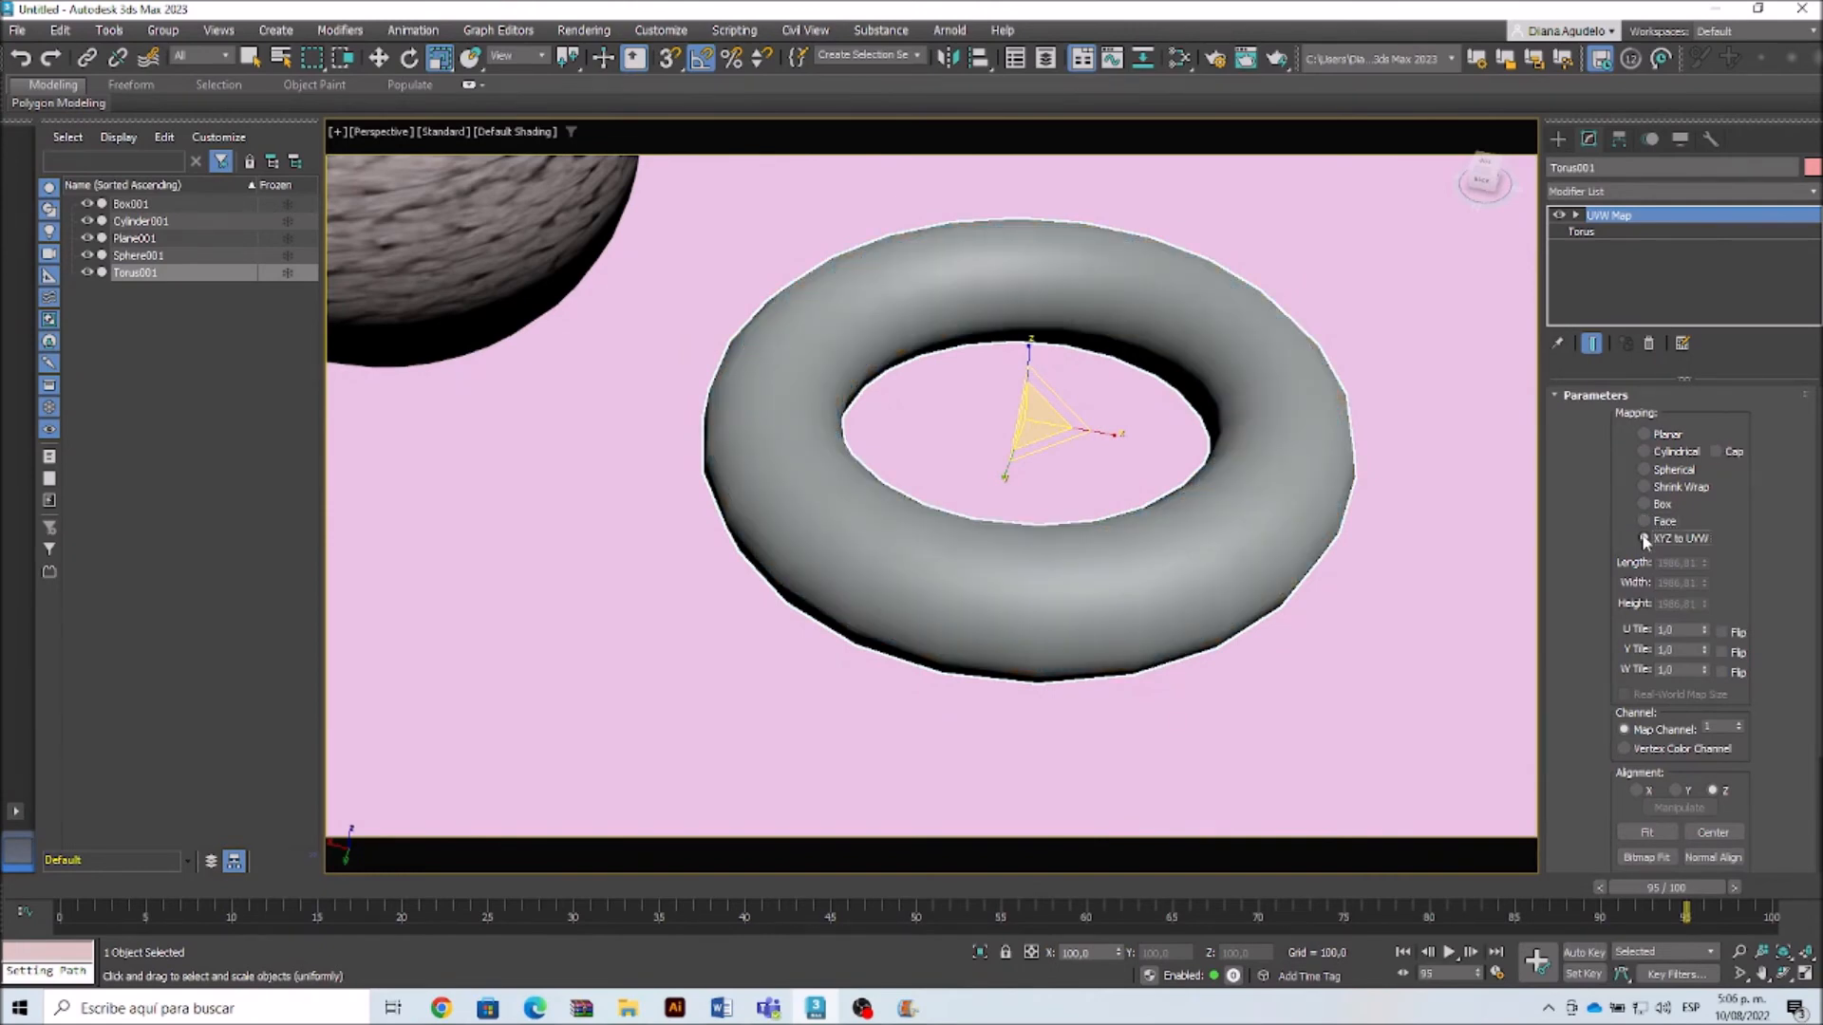
left_click(1644, 505)
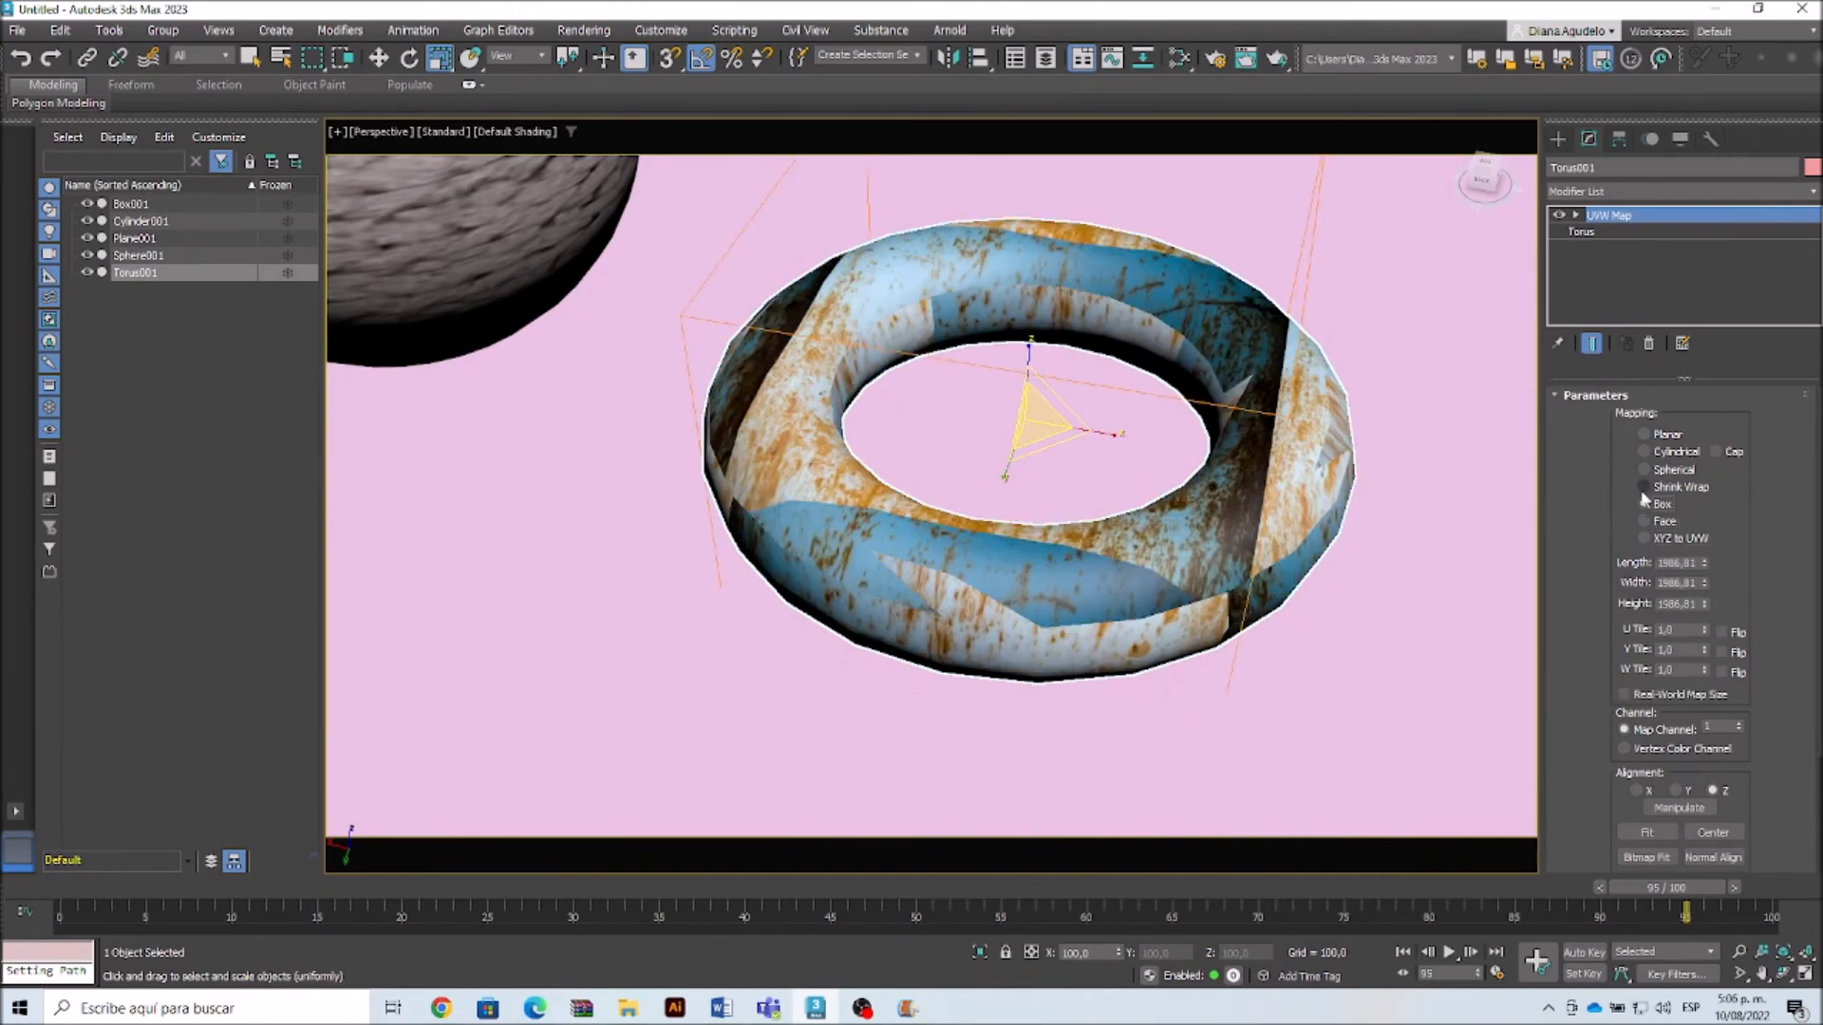
left_click(1644, 488)
mouse_move(1052, 593)
middle_mouse_down("alt")
mouse_move(1091, 509)
mouse_move(1050, 541)
mouse_move(1048, 625)
mouse_move(1059, 578)
middle_mouse_up("alt")
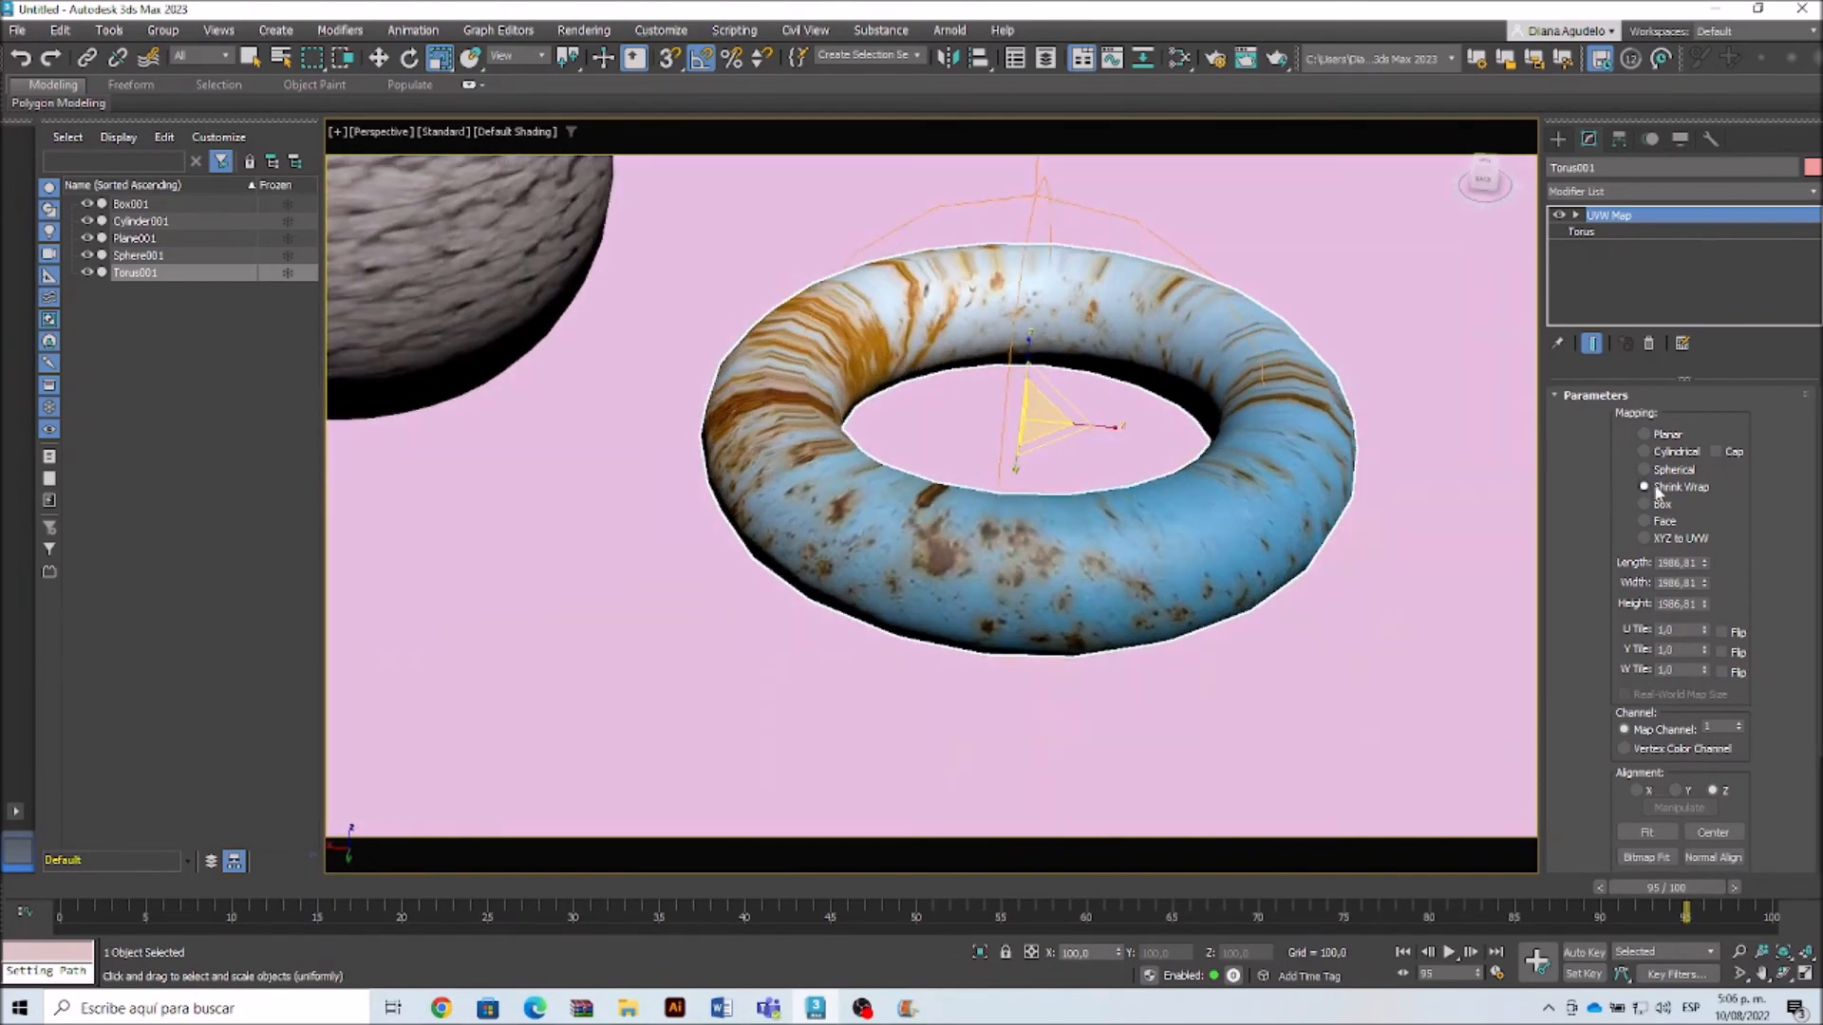
Step: Set the torus's mapping to Box, then enlarge its mapping gizmo uniformly and move it slightly down along Z
left_click(1644, 504)
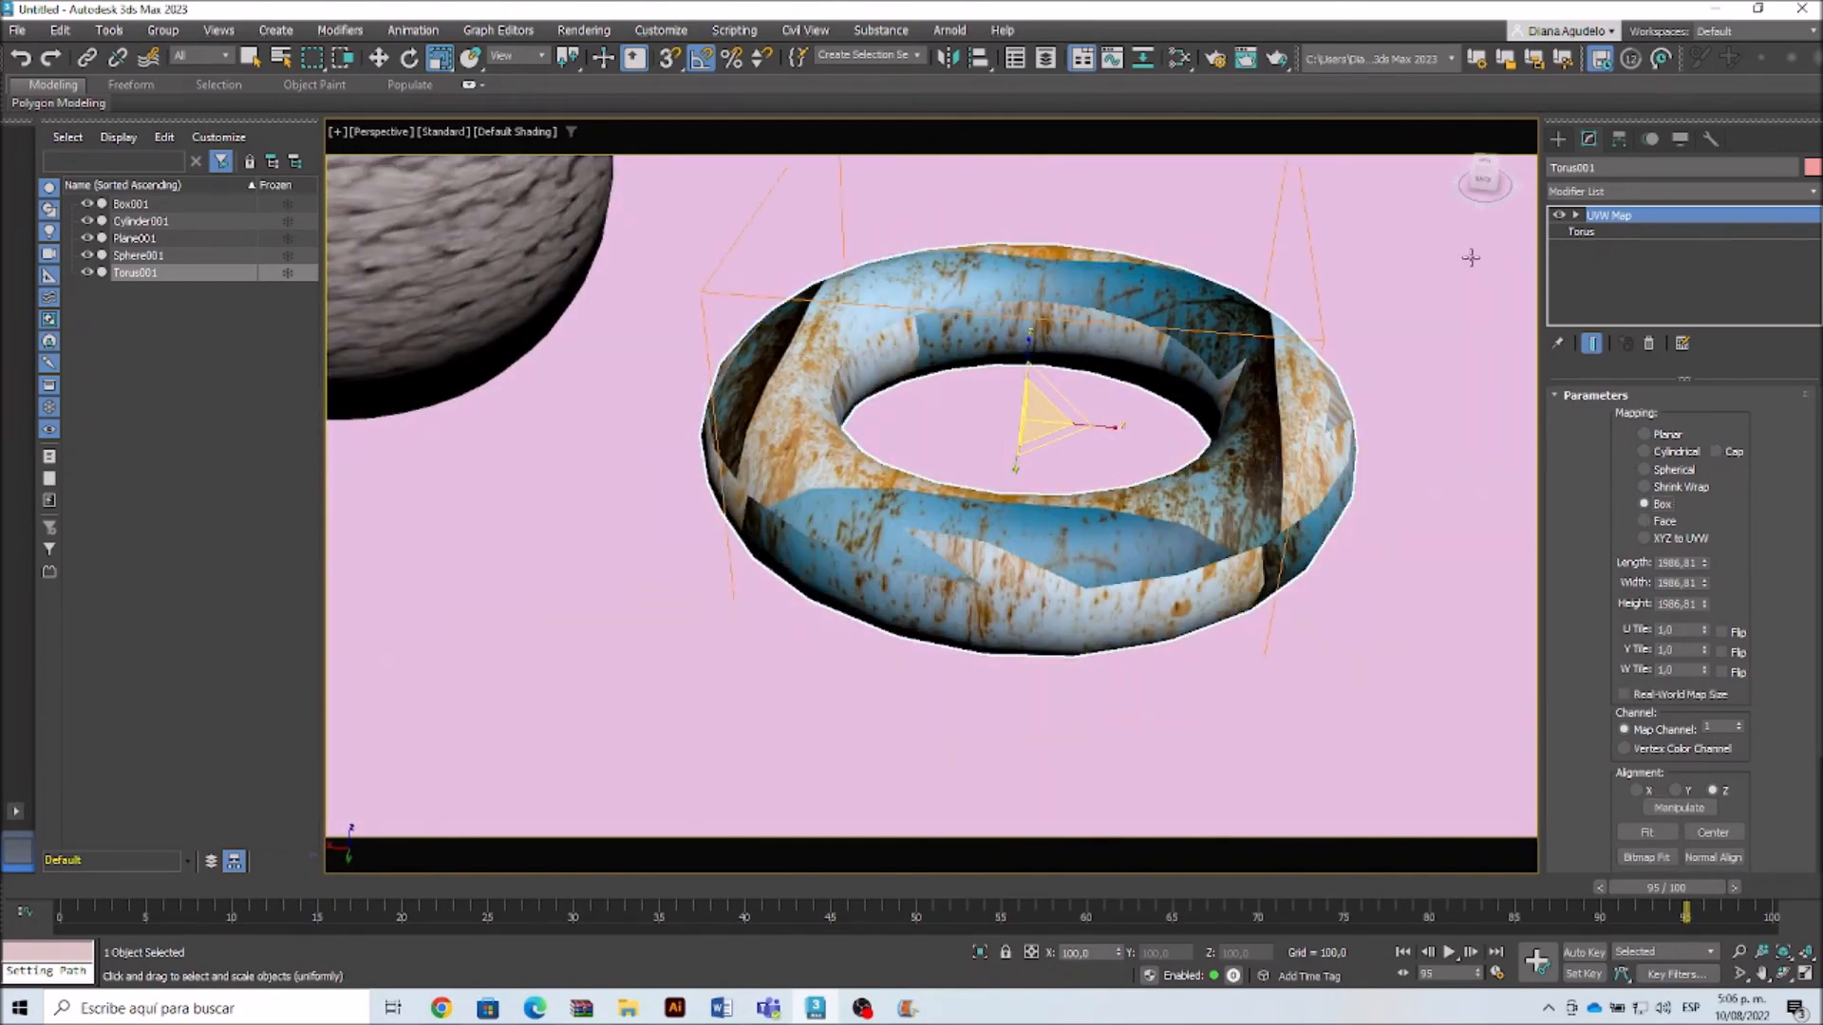
left_click(1576, 216)
left_click(1609, 232)
left_click_drag(1044, 416, 1066, 330)
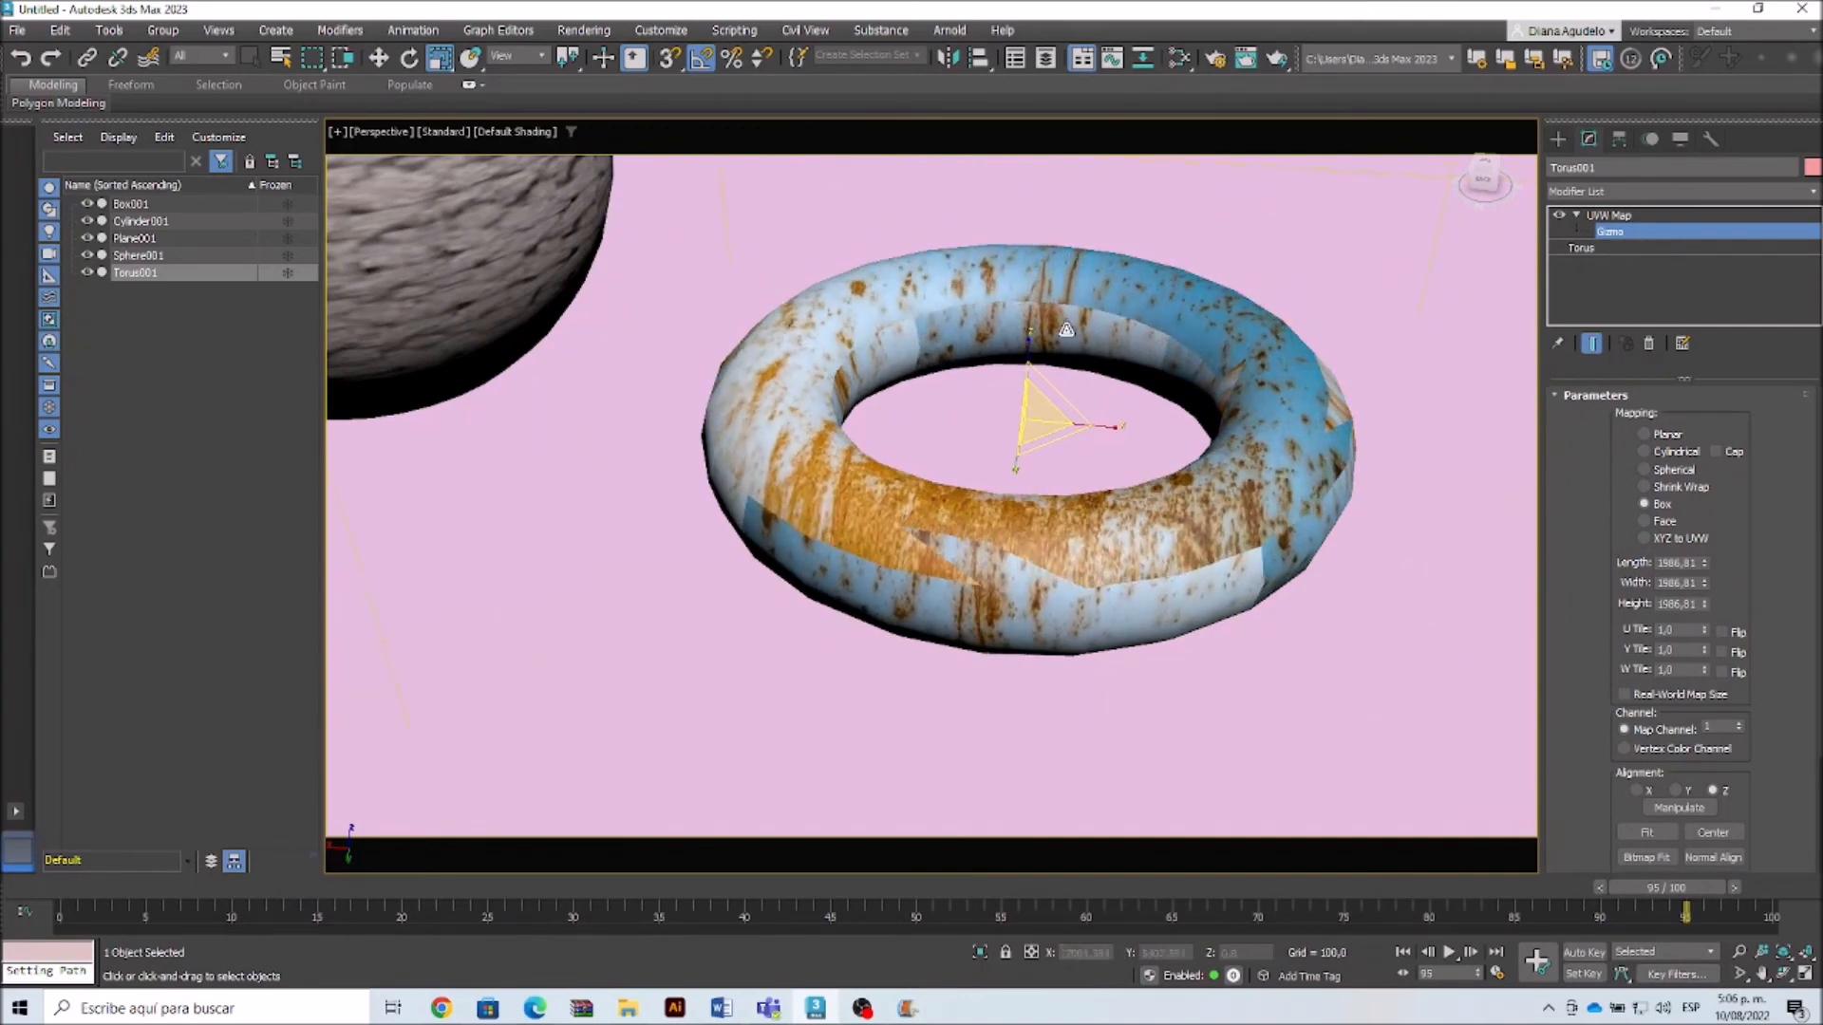
left_click(379, 58)
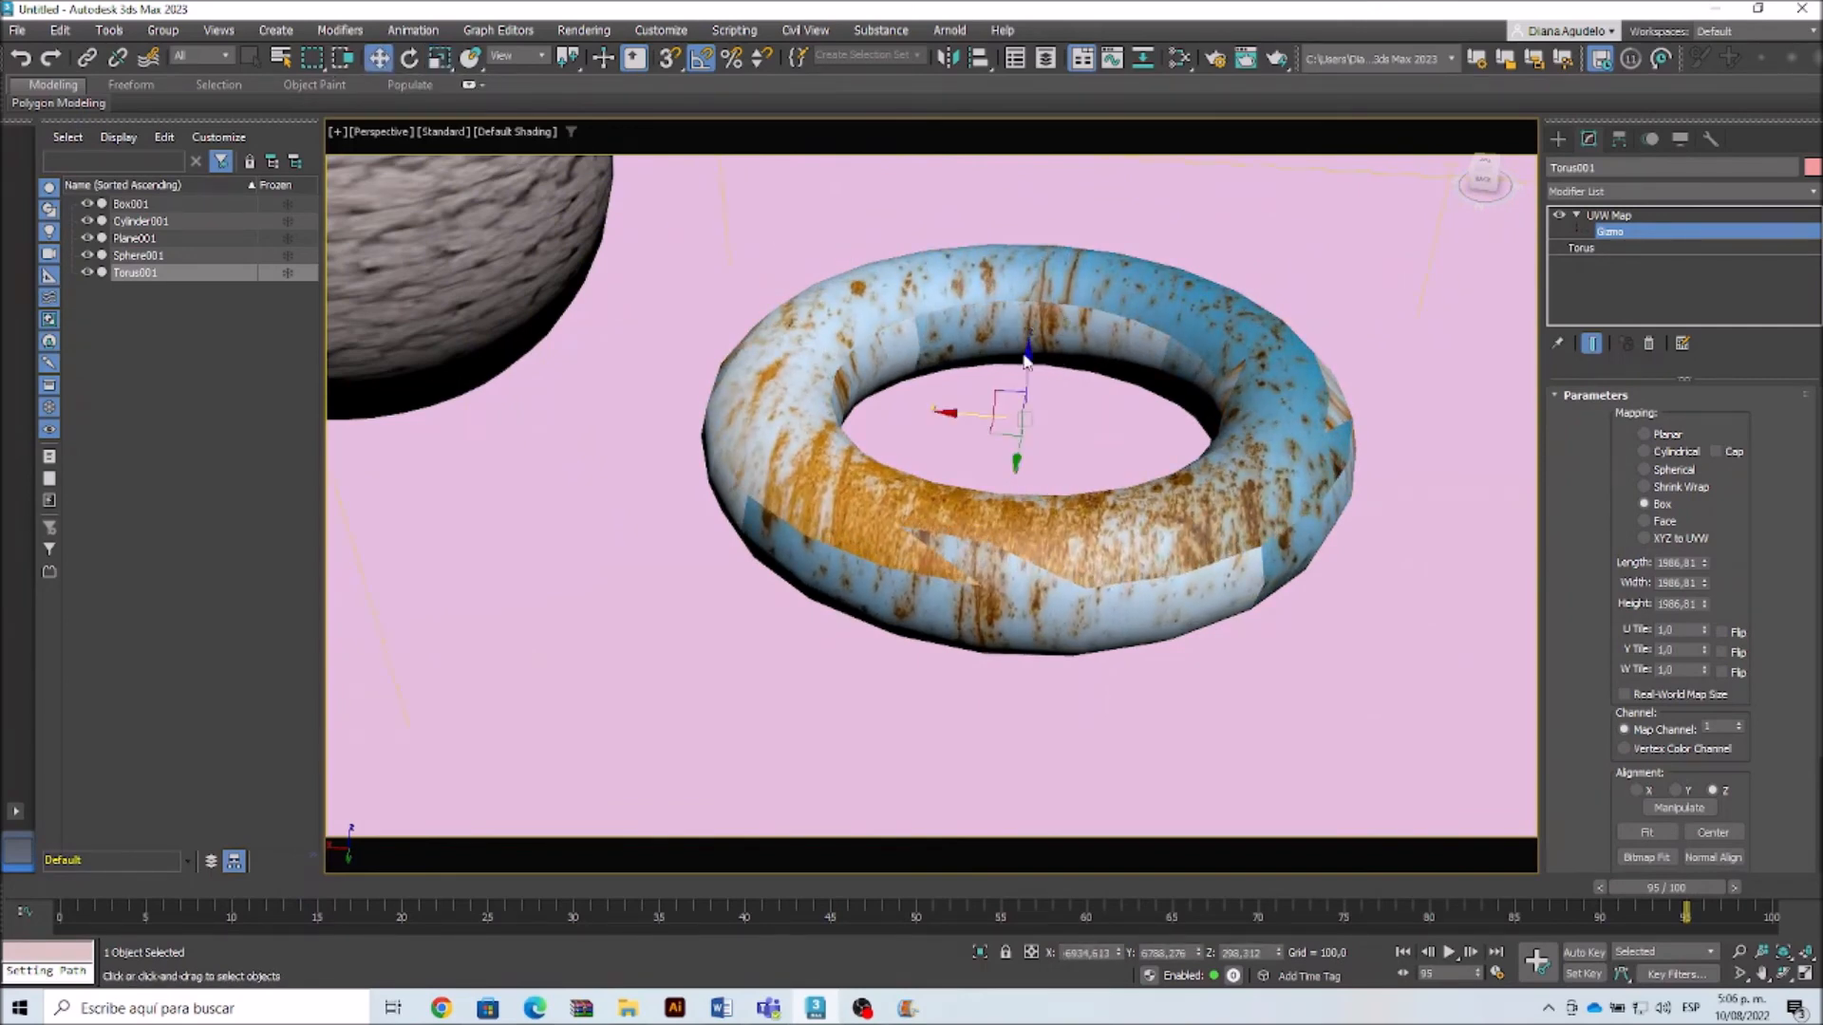
mouse_move(1029, 362)
left_mouse_down()
mouse_move(1015, 450)
mouse_move(1032, 310)
mouse_move(1029, 385)
left_mouse_up()
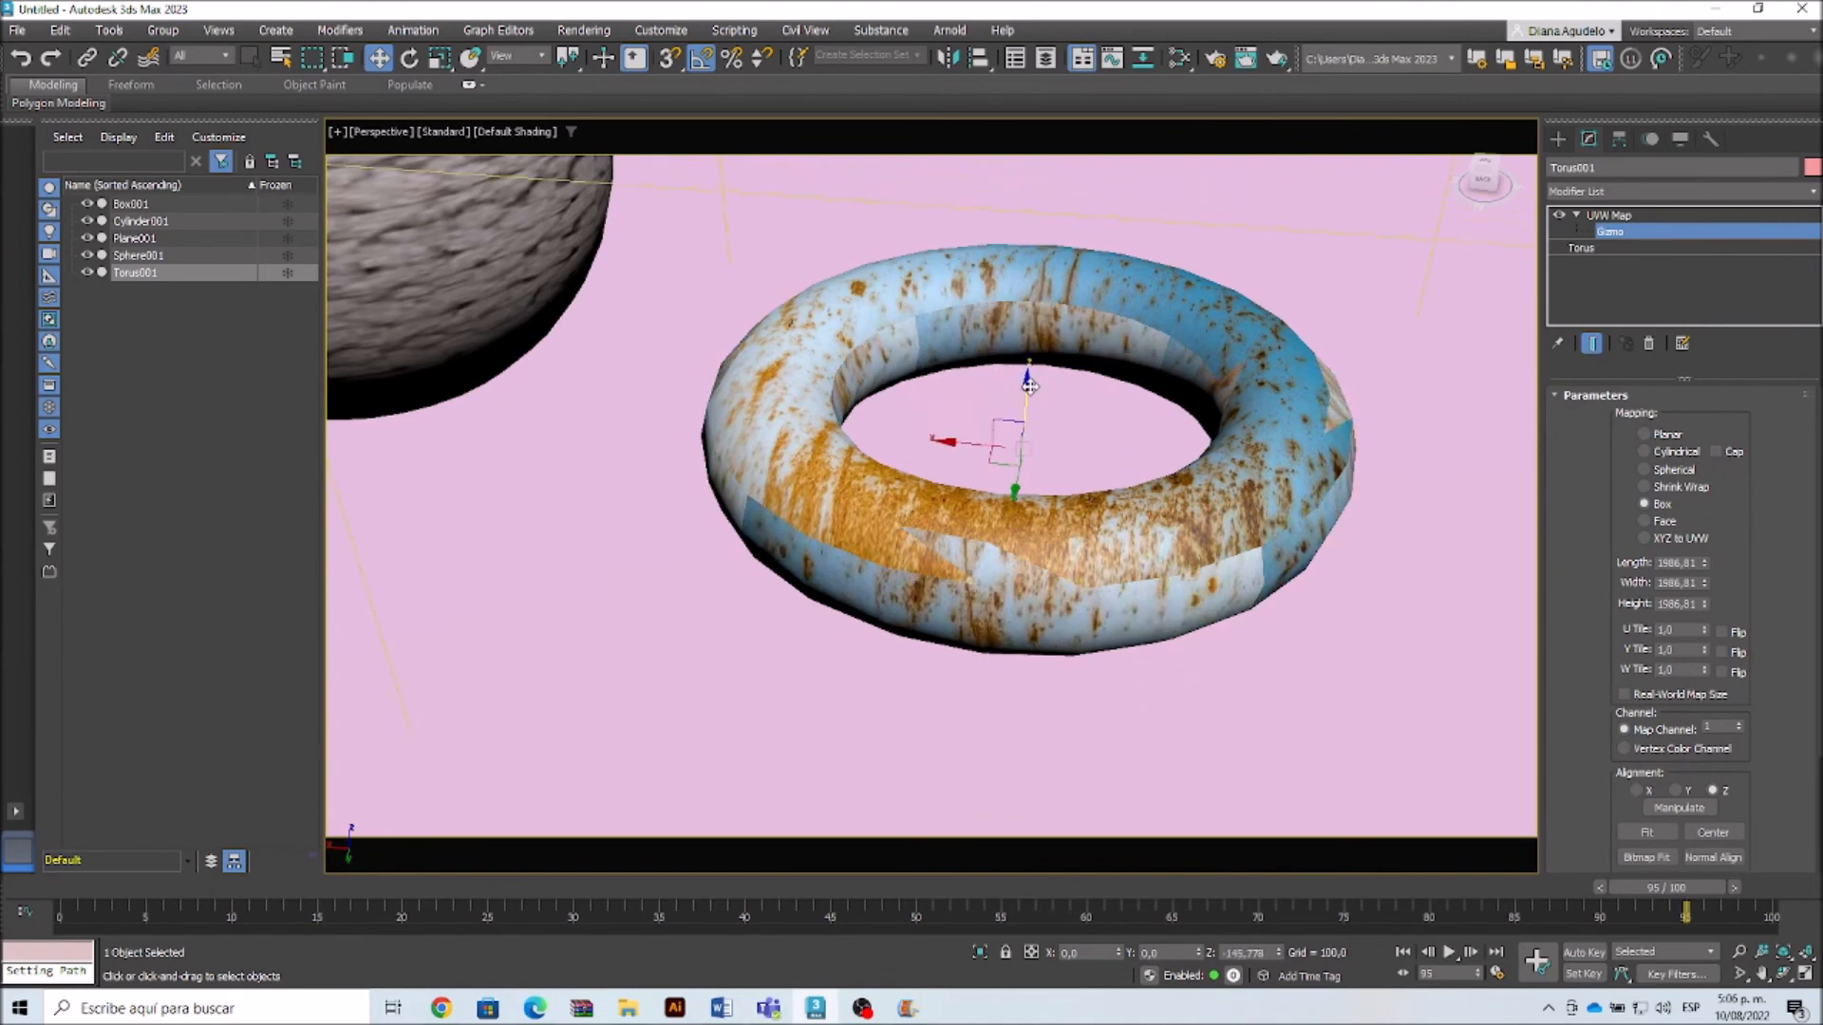
Step: Set the torus's mapping to Planar and scale its gizmo down slightly to adjust the rust pattern
left_click(1644, 522)
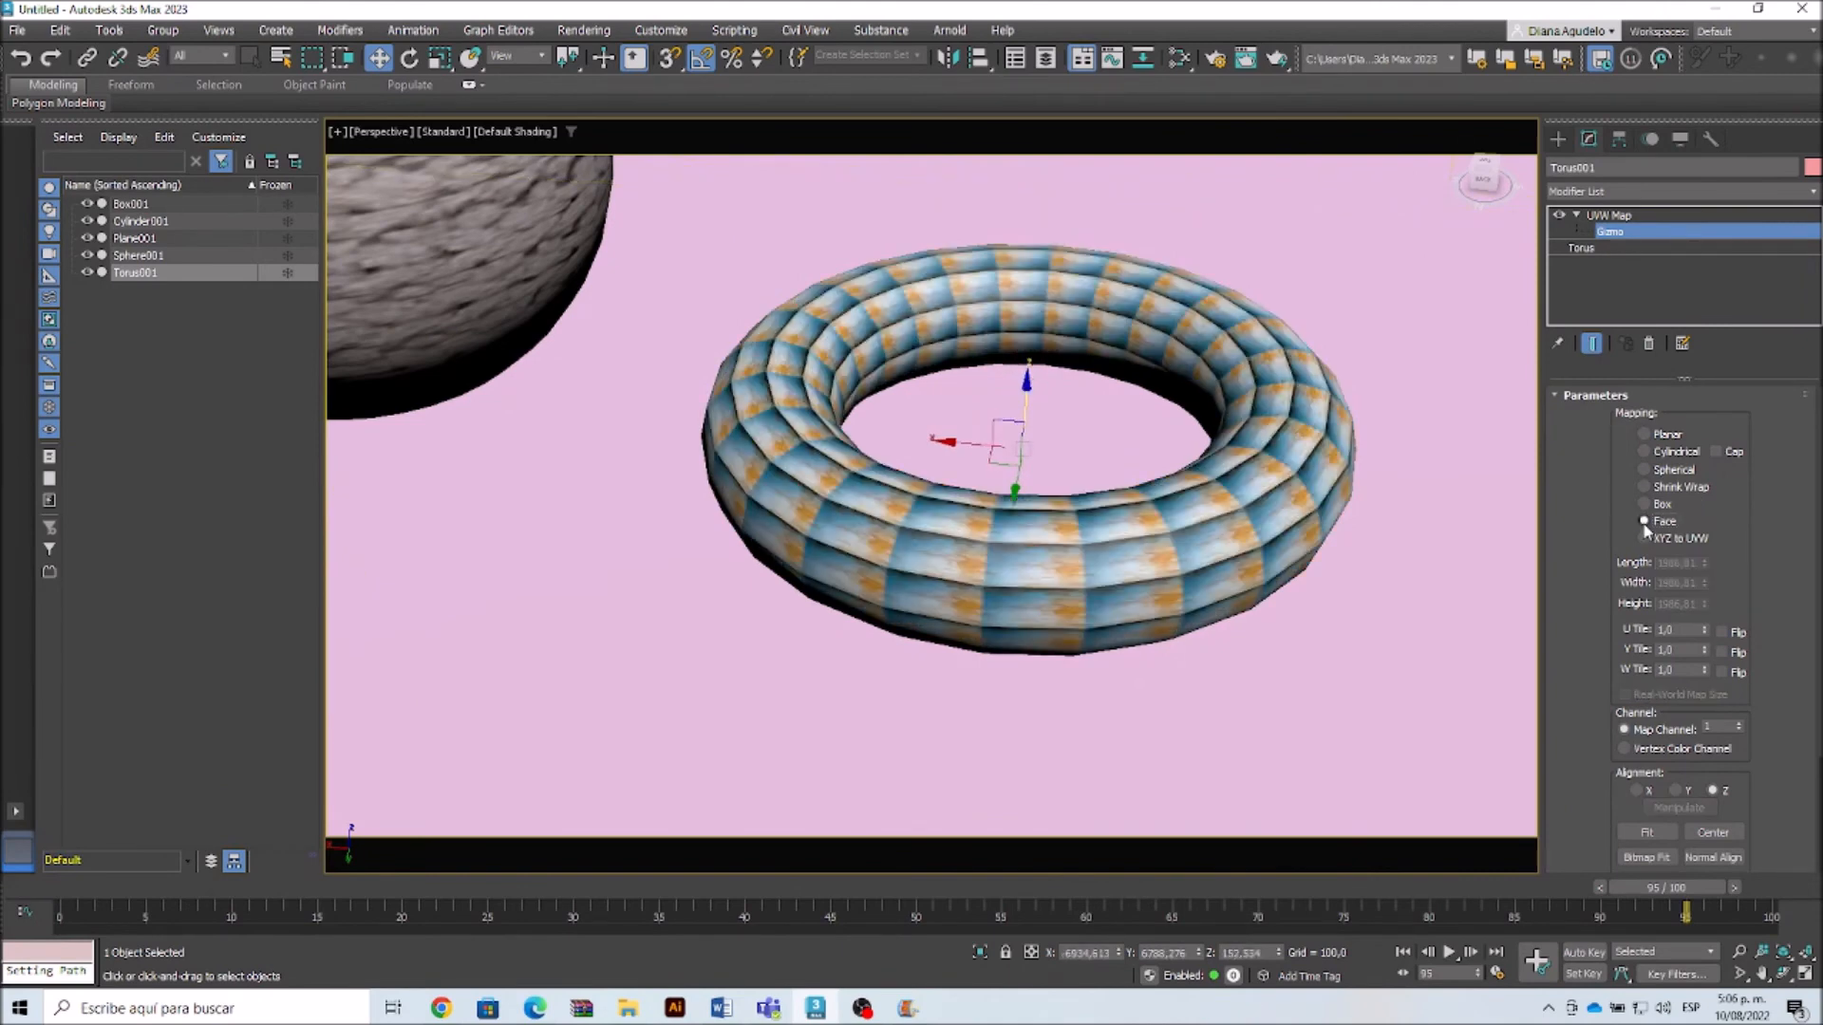
left_click(1641, 436)
middle_click_drag(1106, 550, 1050, 549, "alt")
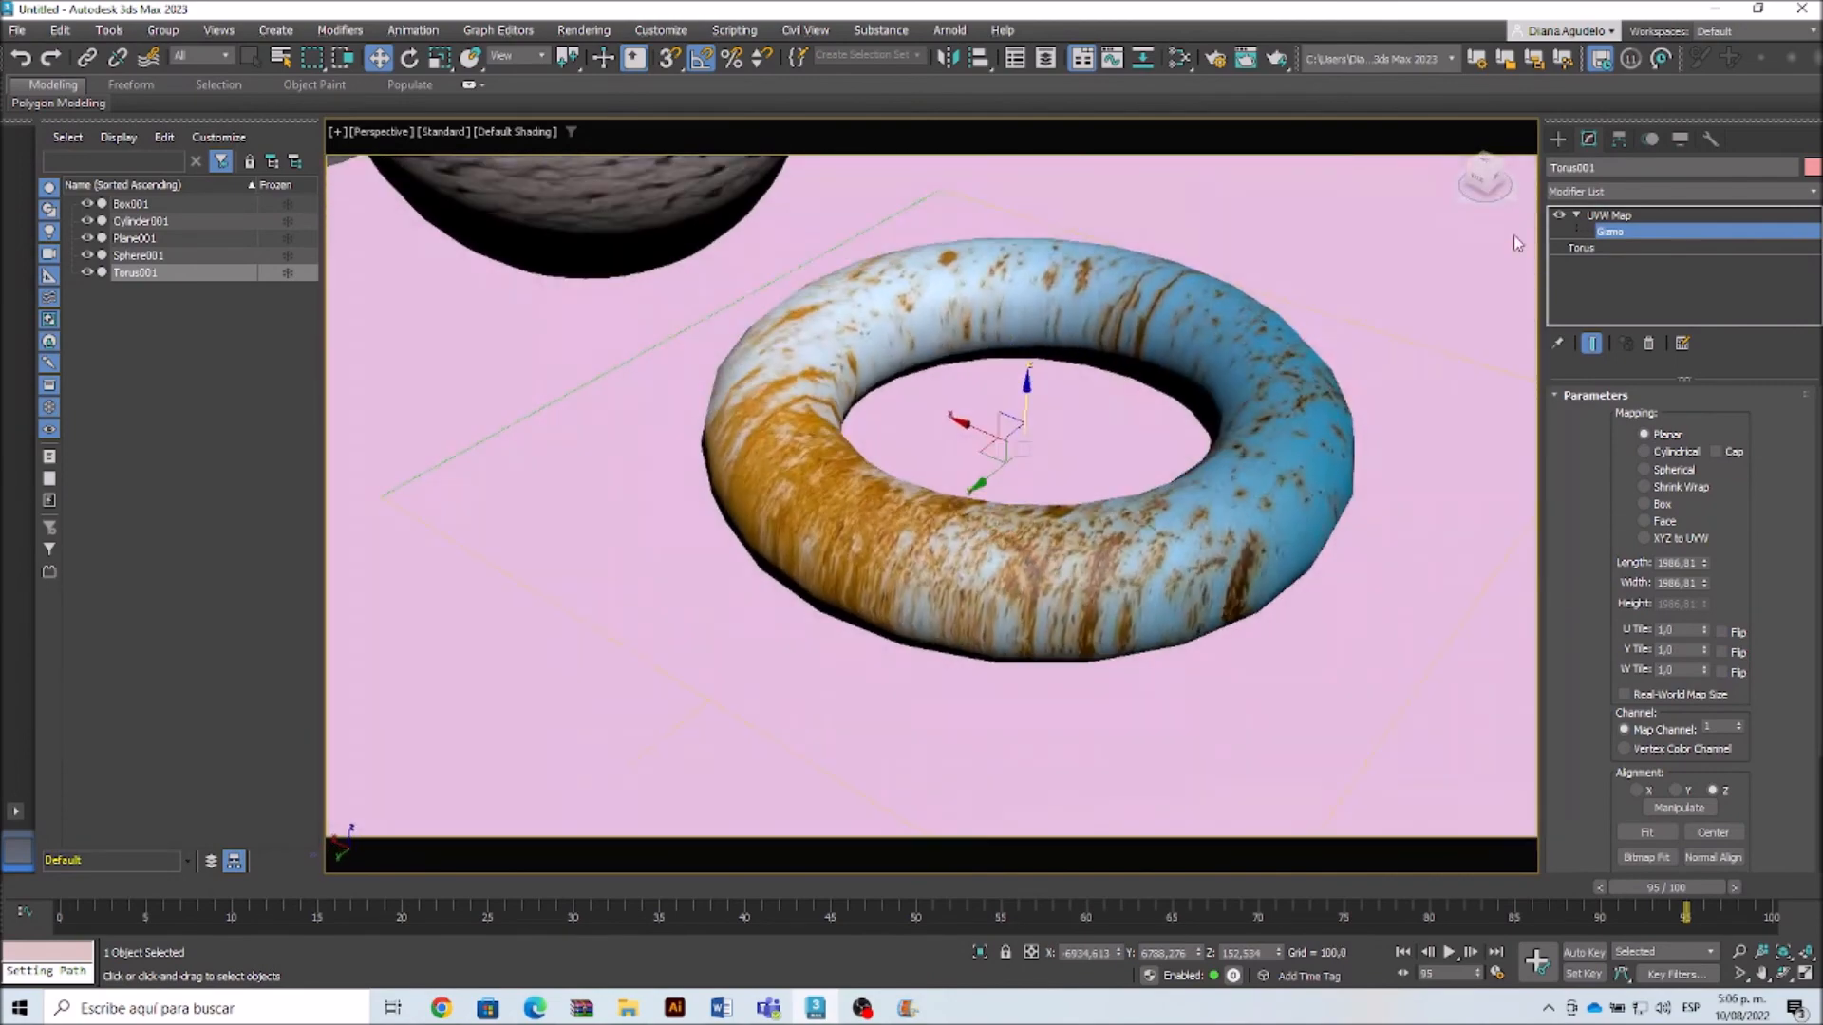
left_click(439, 57)
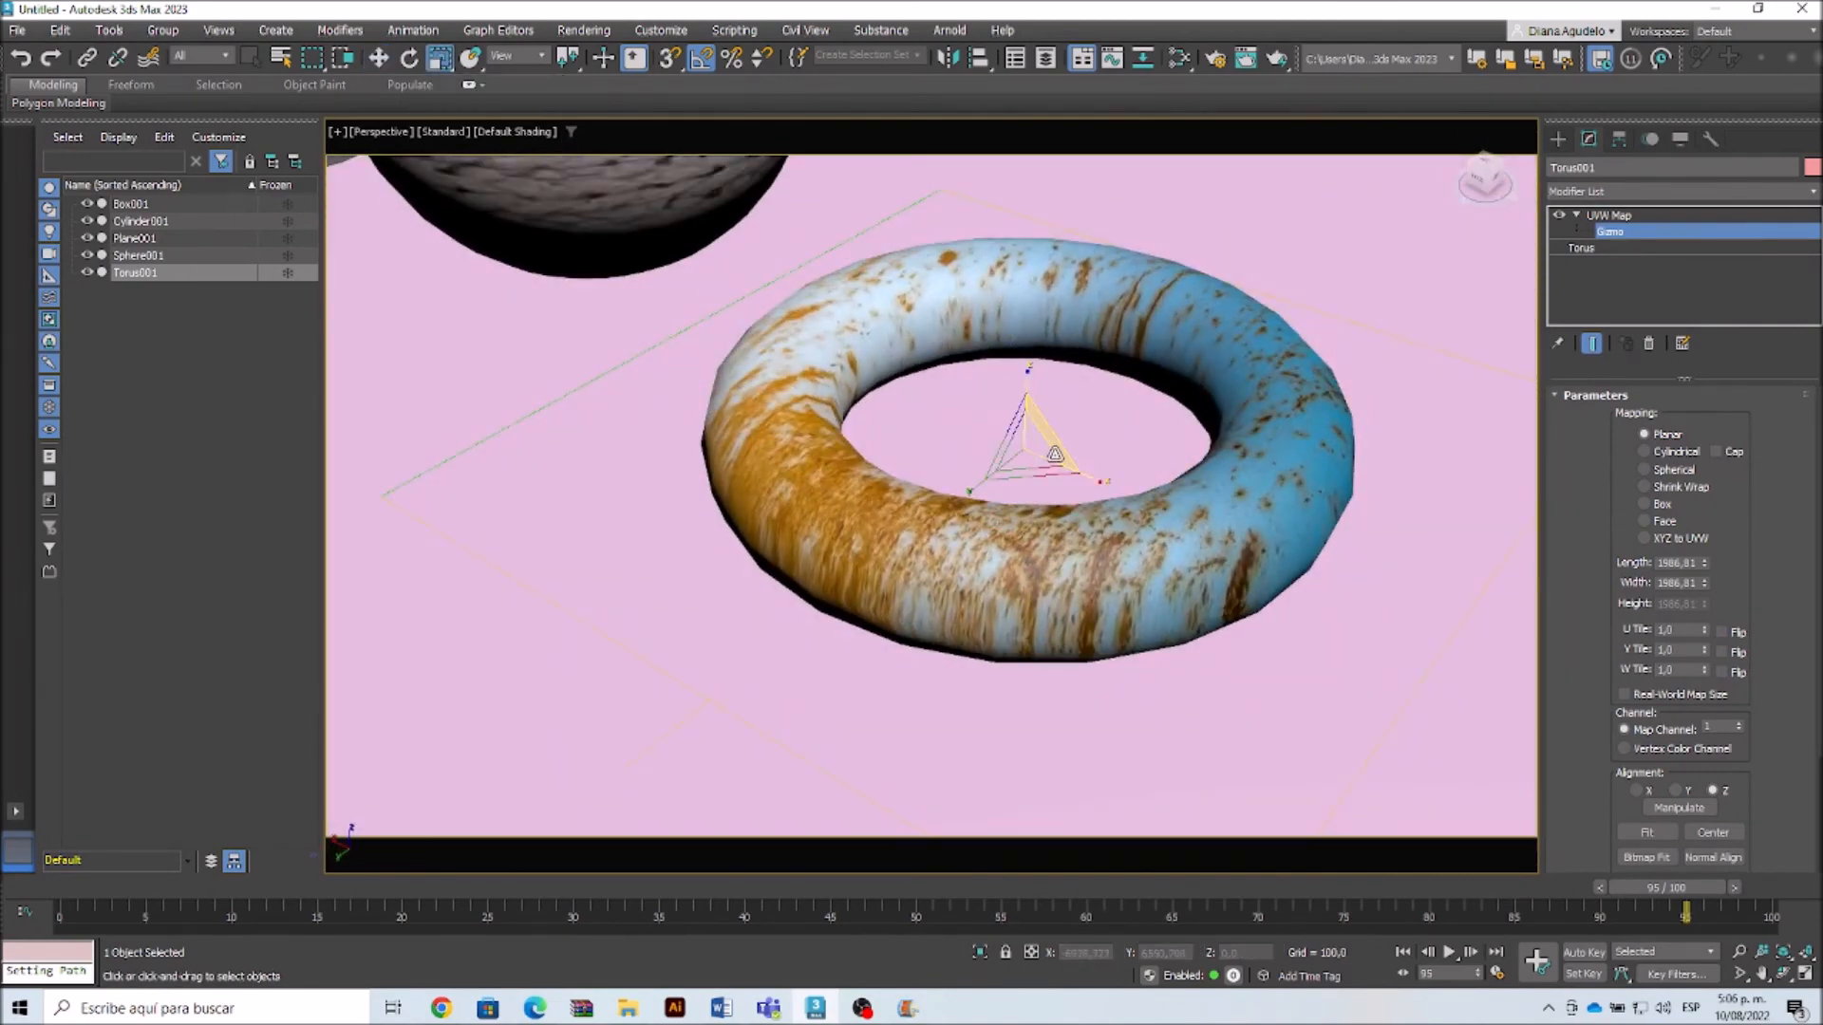
mouse_move(1037, 454)
left_mouse_down()
mouse_move(1012, 859)
mouse_move(1015, 29)
mouse_move(1057, 303)
mouse_move(1041, 142)
mouse_move(1040, 876)
mouse_move(1056, 476)
left_mouse_up()
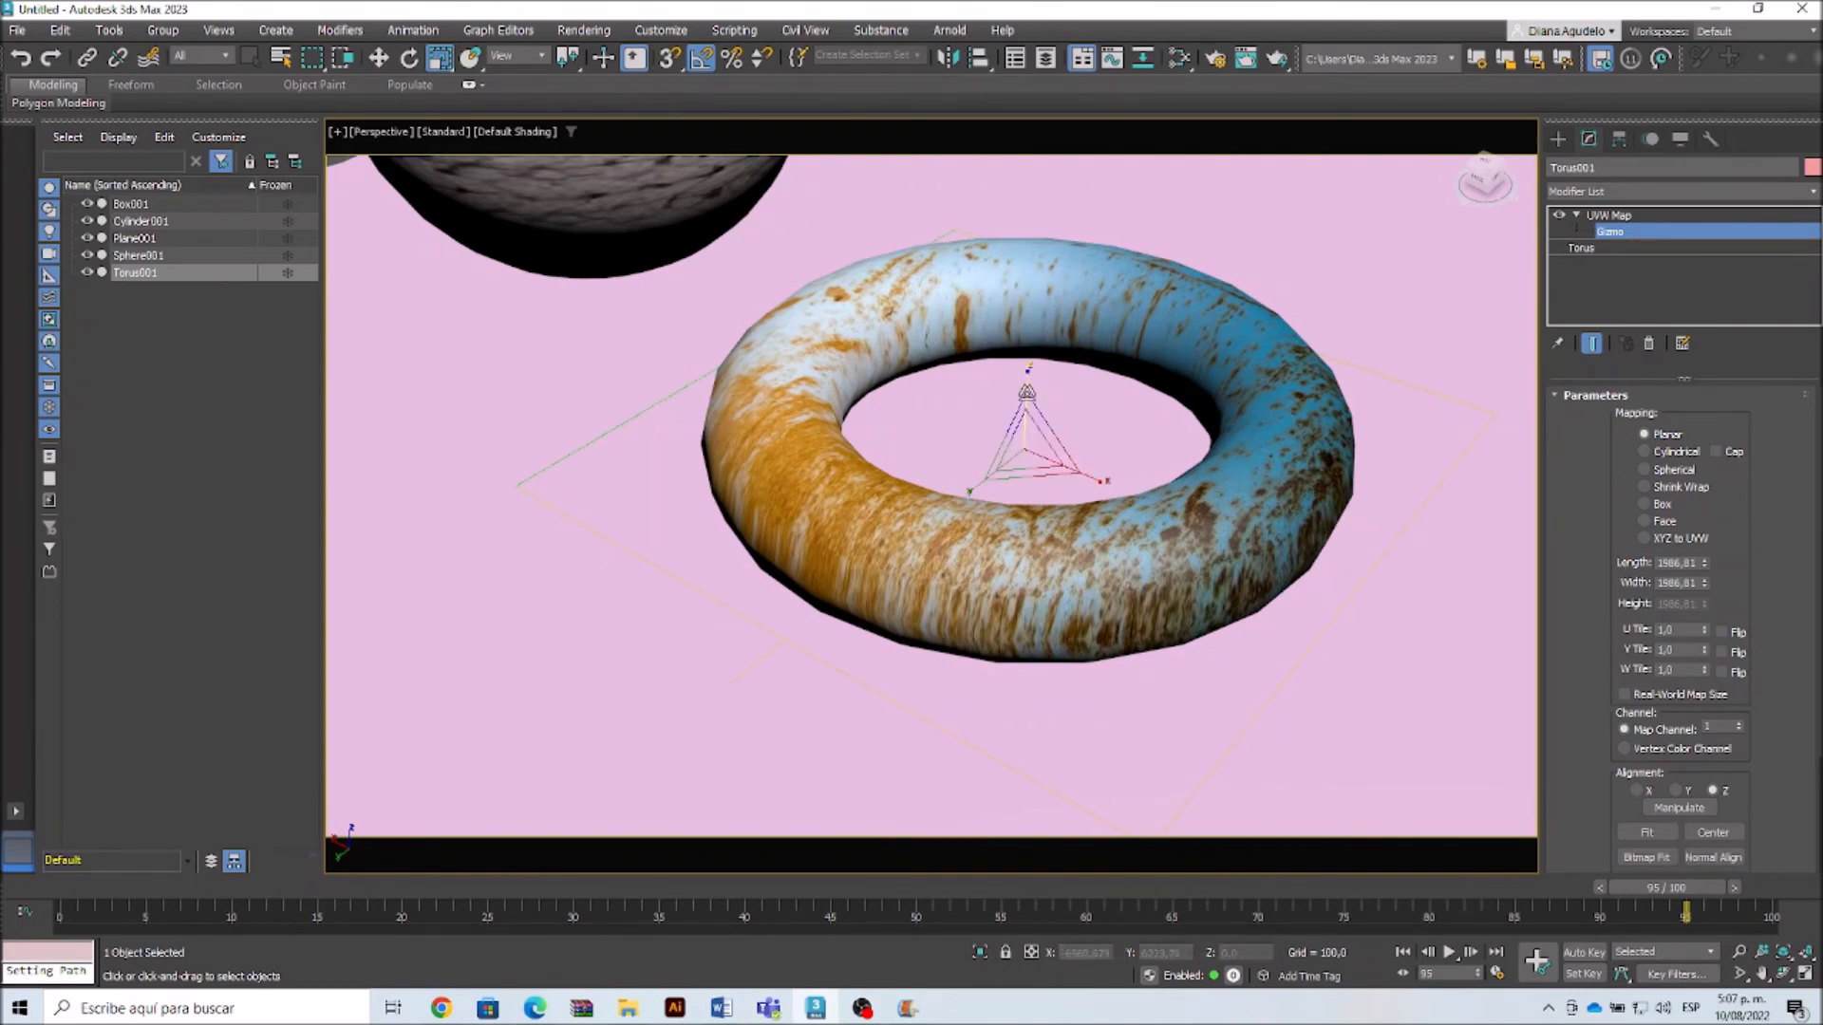
left_click_drag(978, 484, 982, 484)
Step: Frame all four textured objects in the Perspective view and render them with Arnold at 1280x720
left_click_drag(919, 581, 935, 577, "alt")
mouse_move(935, 577)
middle_mouse_down("alt")
mouse_move(1057, 533)
mouse_move(972, 575)
mouse_move(782, 573)
mouse_move(938, 593)
middle_mouse_up("alt")
scroll(972, 575, "down", 2)
scroll(955, 575, "down", 2)
scroll(938, 593, "down", 4)
middle_click_drag(809, 618, 1160, 644, "alt")
scroll(845, 624, "up", 2)
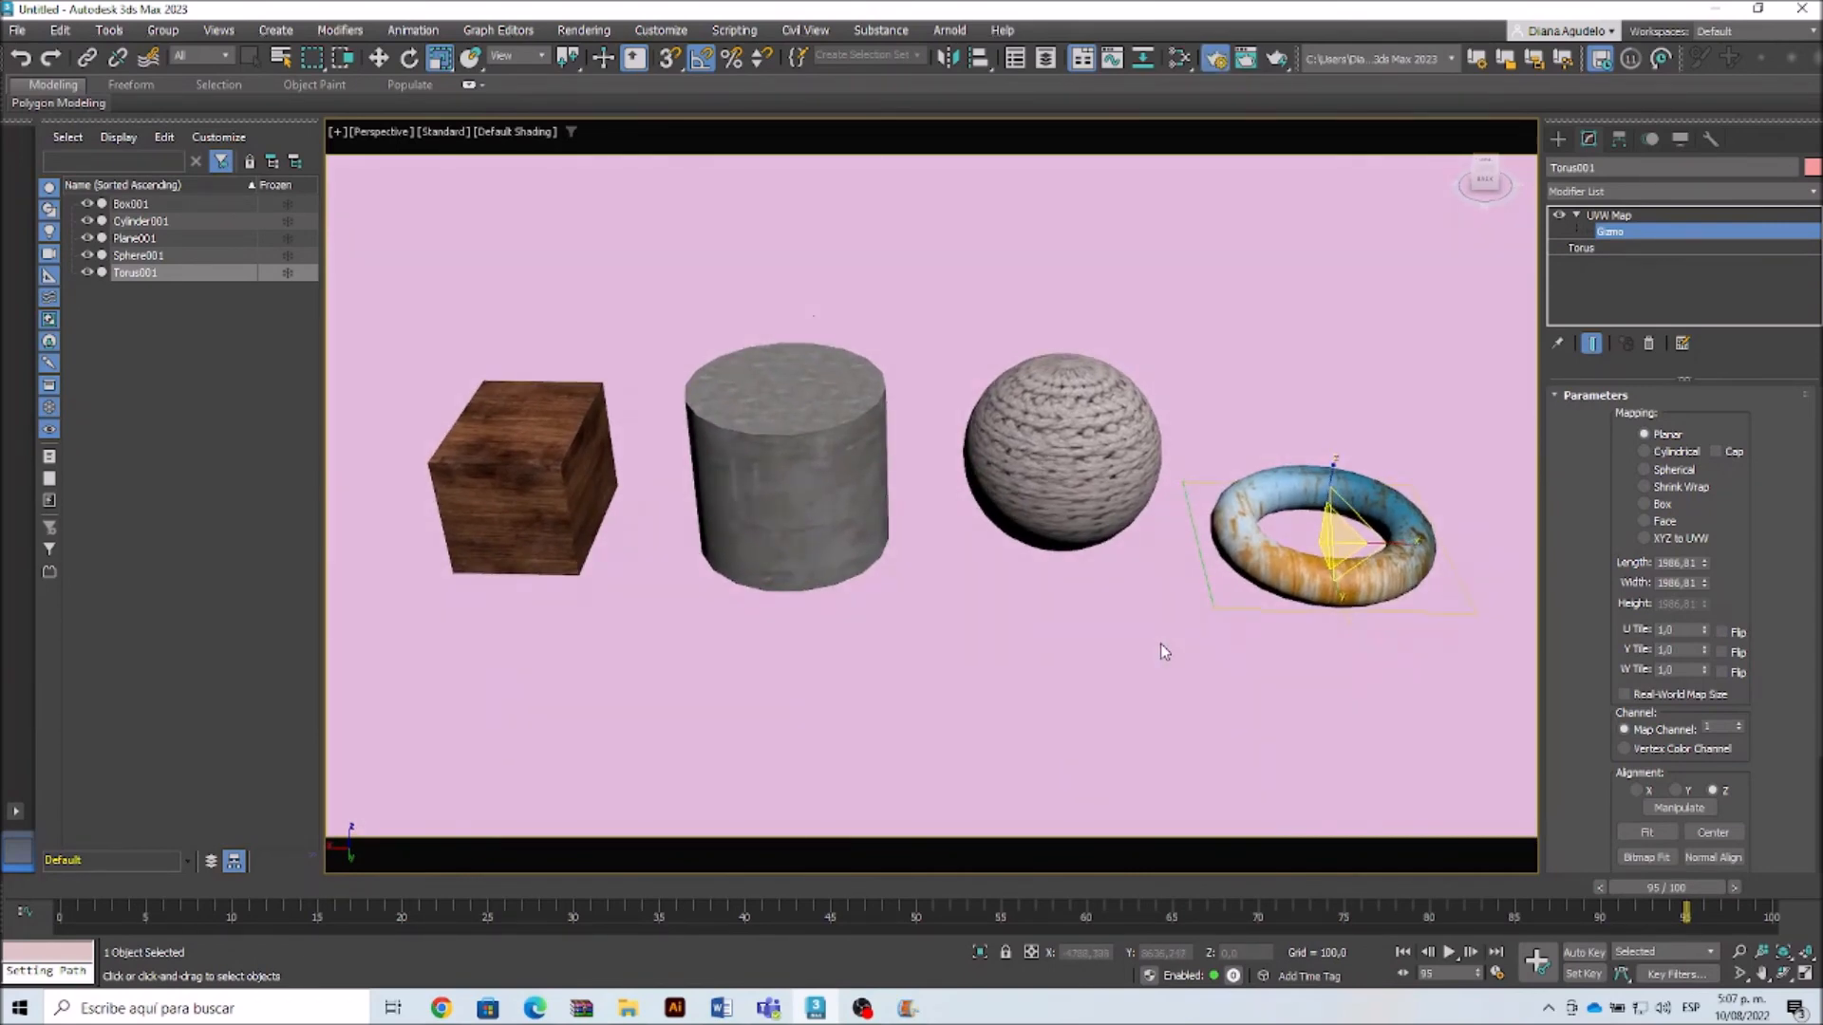
key("F10")
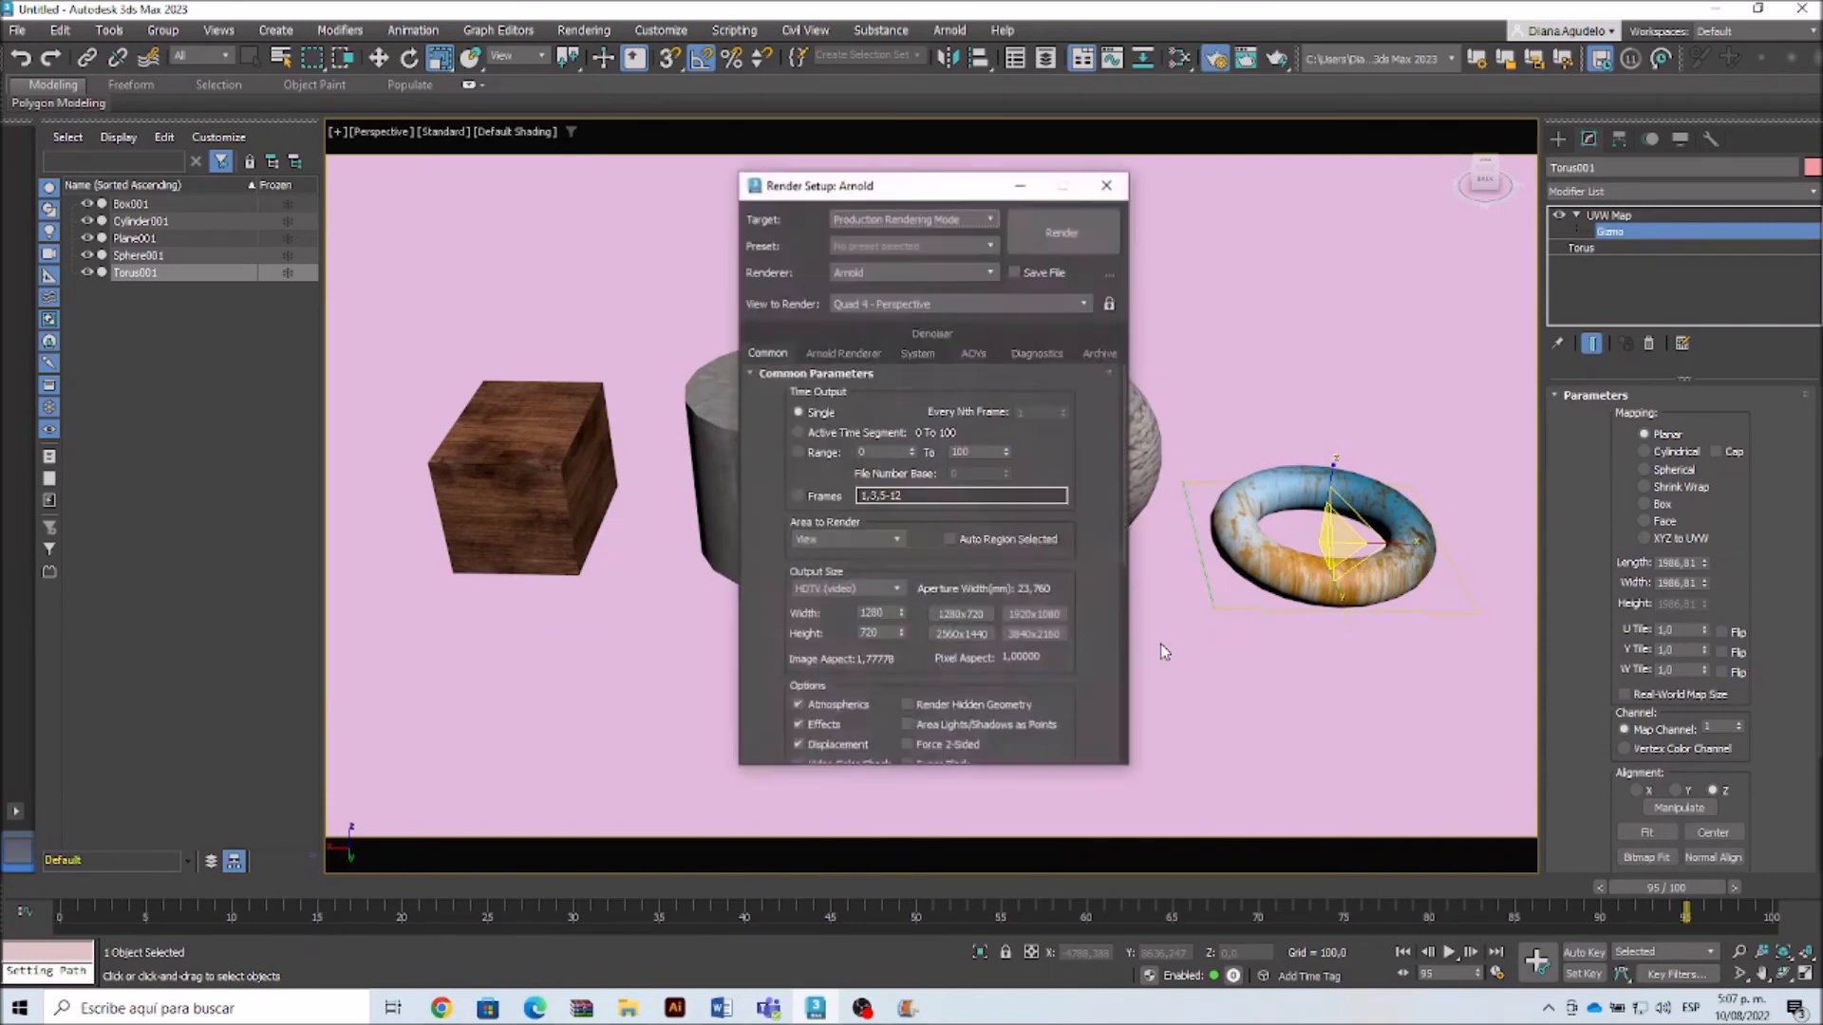
left_click(1069, 237)
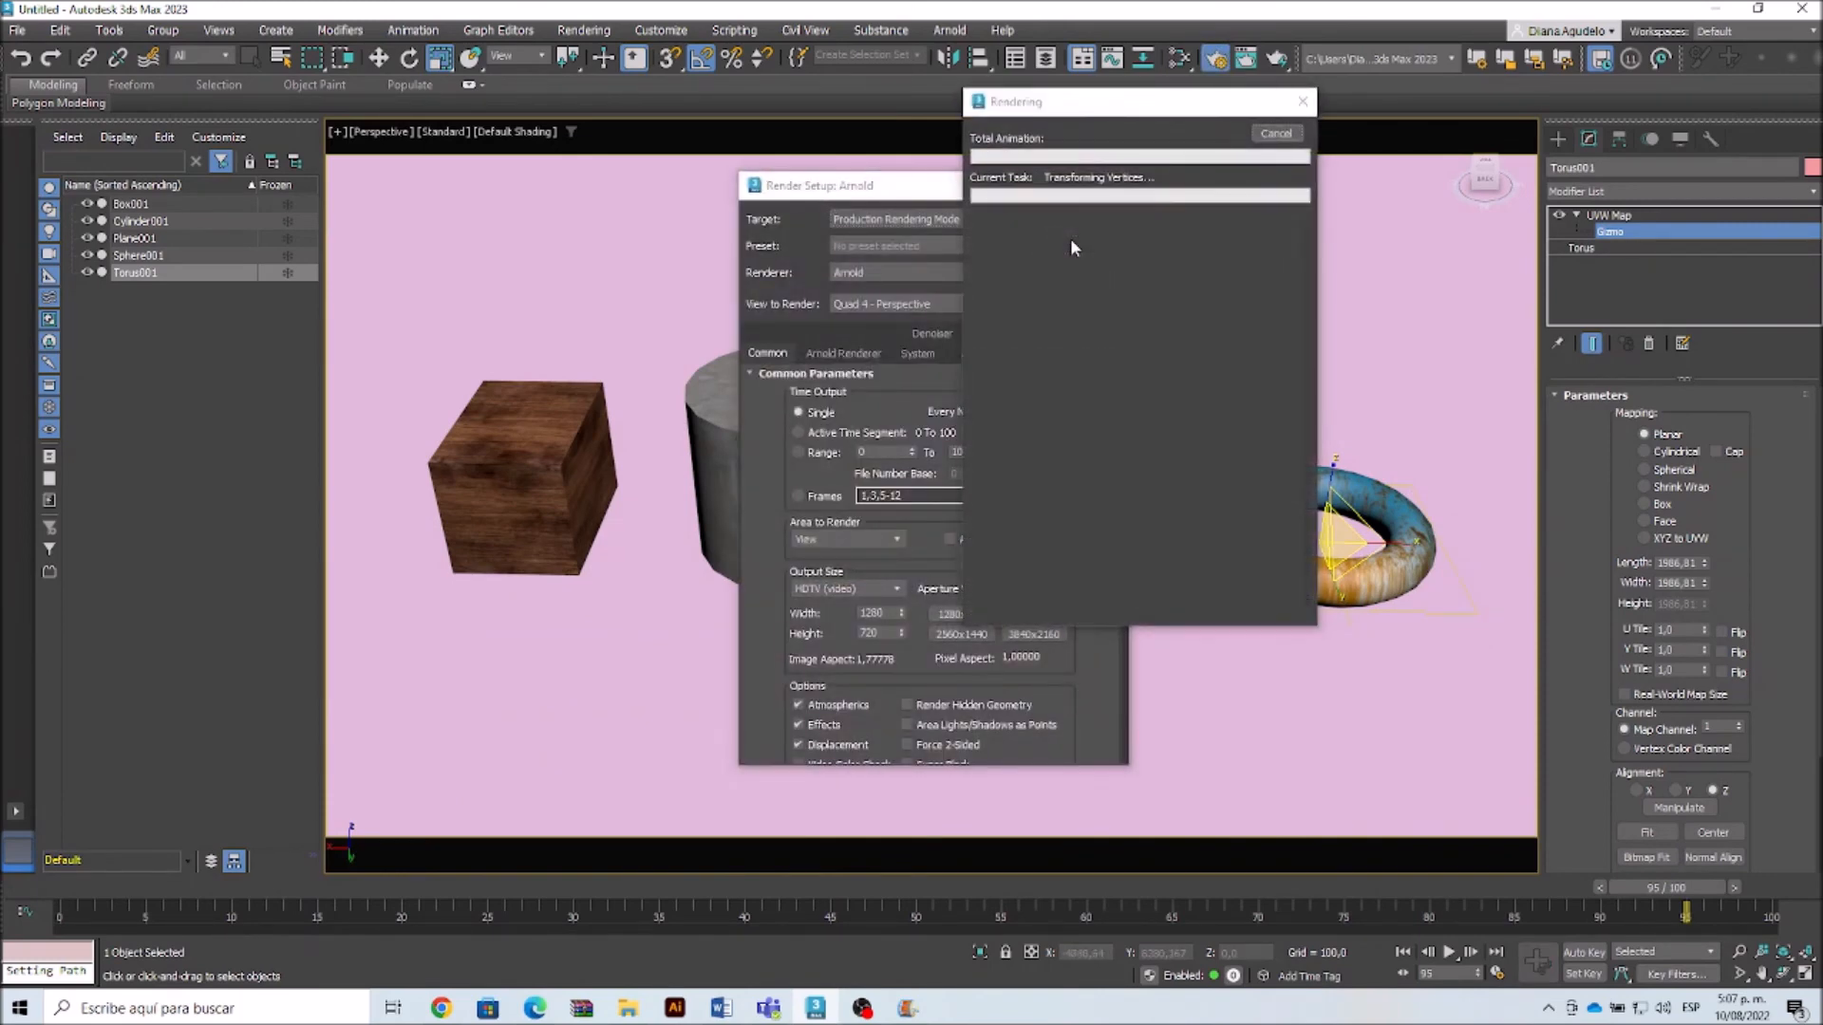